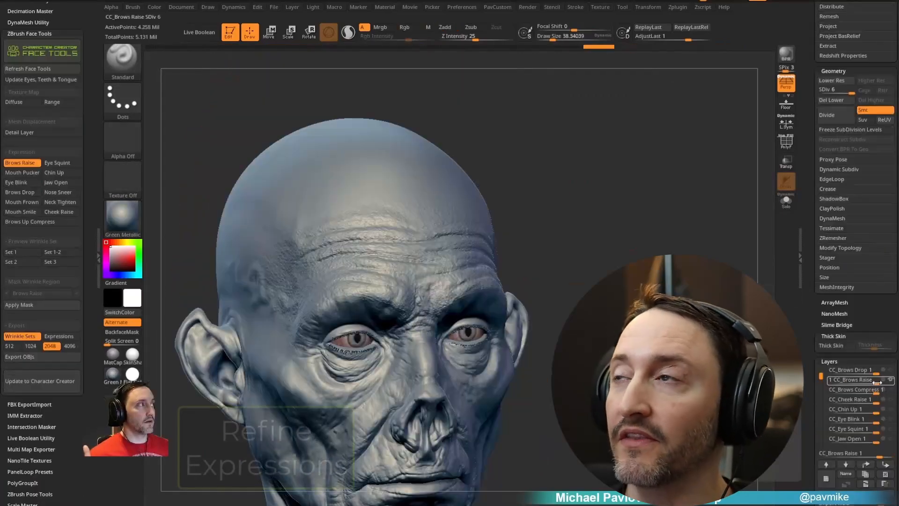
{"action": "left_click_drag", "start_coordinate": [875, 387], "coordinate": [864, 387]}
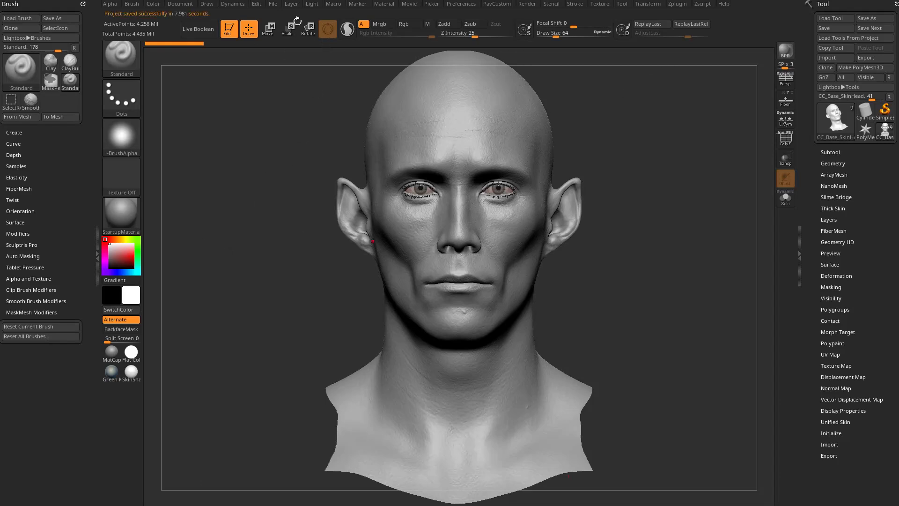
Save the head project to the Desktop under the file name FaceToolsDemo_001.zpr.
{"action": "left_click", "coordinate": [273, 3]}
{"action": "left_click", "coordinate": [345, 24]}
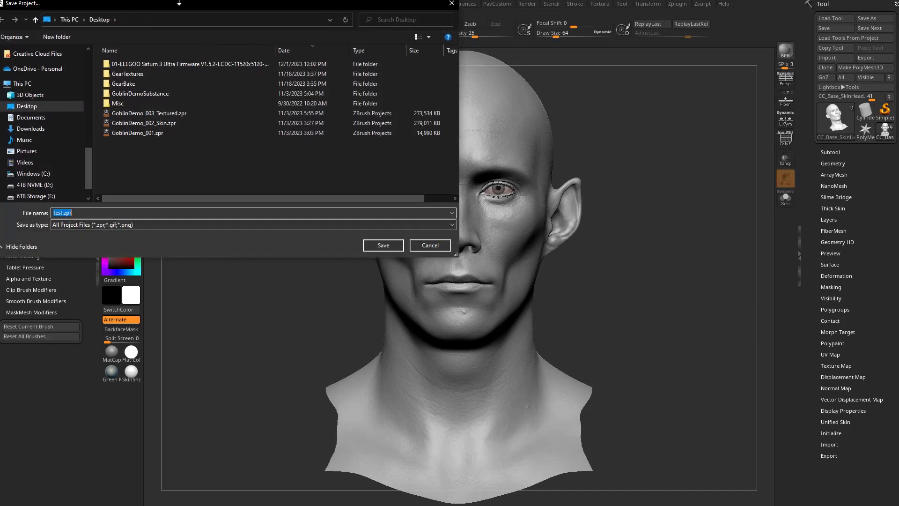
{"action": "type", "text": "FaceToolsDemo_001"}
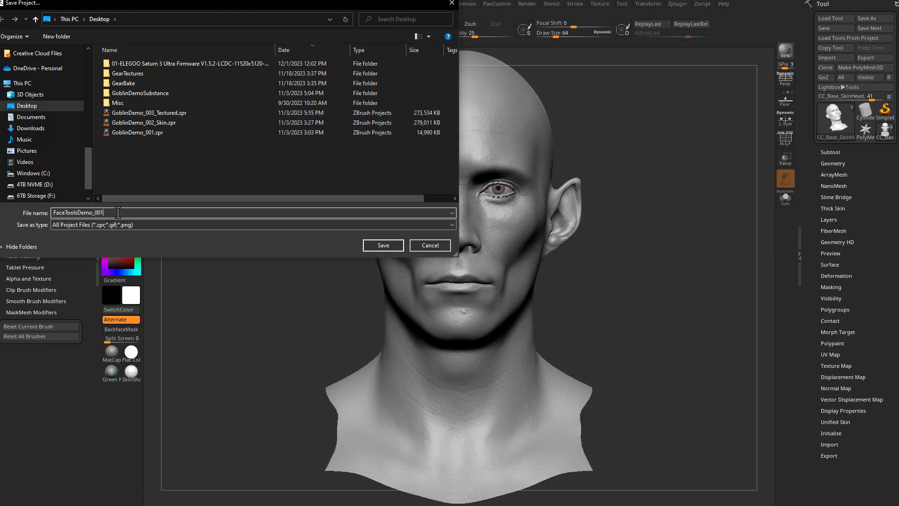
{"action": "key", "text": "Return"}
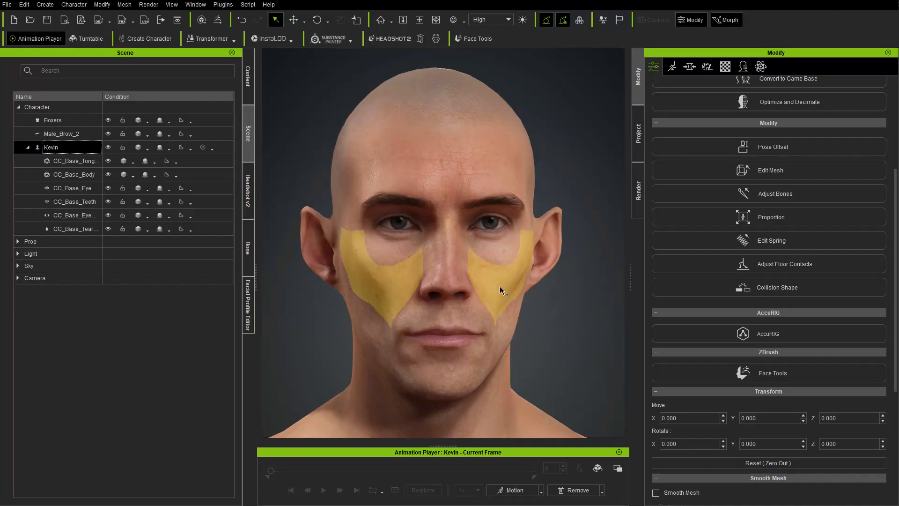
Switch to Character Creator and save its project to the Desktop as FaceToolsDemo_001.
{"action": "left_click", "coordinate": [7, 5]}
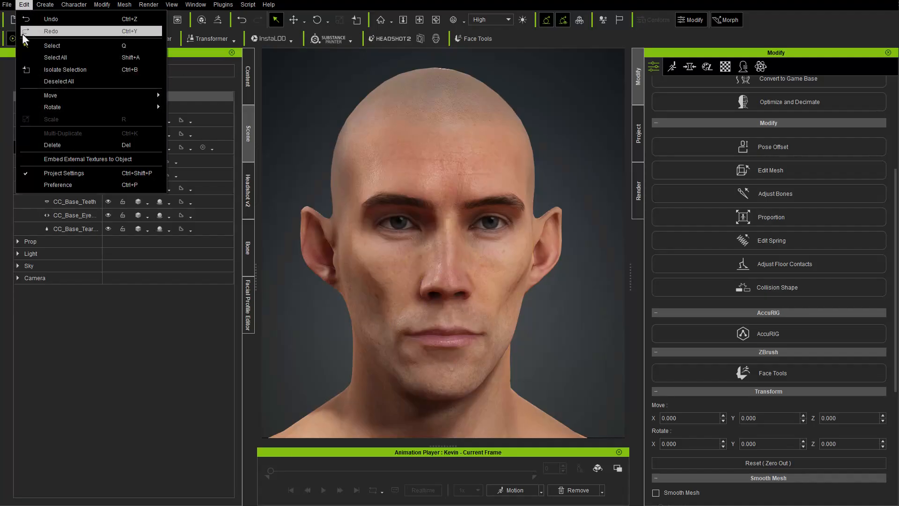
{"action": "left_click", "coordinate": [29, 67]}
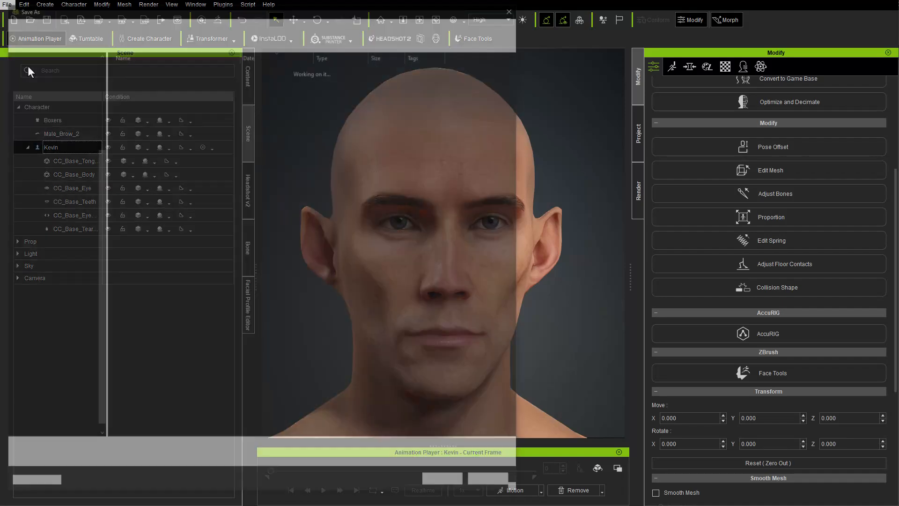
{"action": "left_click", "coordinate": [37, 334]}
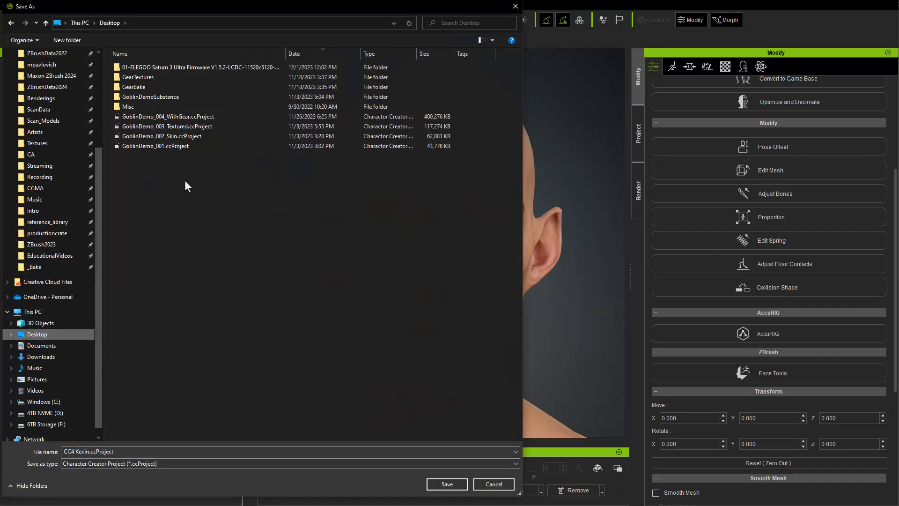
{"action": "left_click", "coordinate": [143, 451]}
{"action": "type", "text": "FaceToolsDemo_001"}
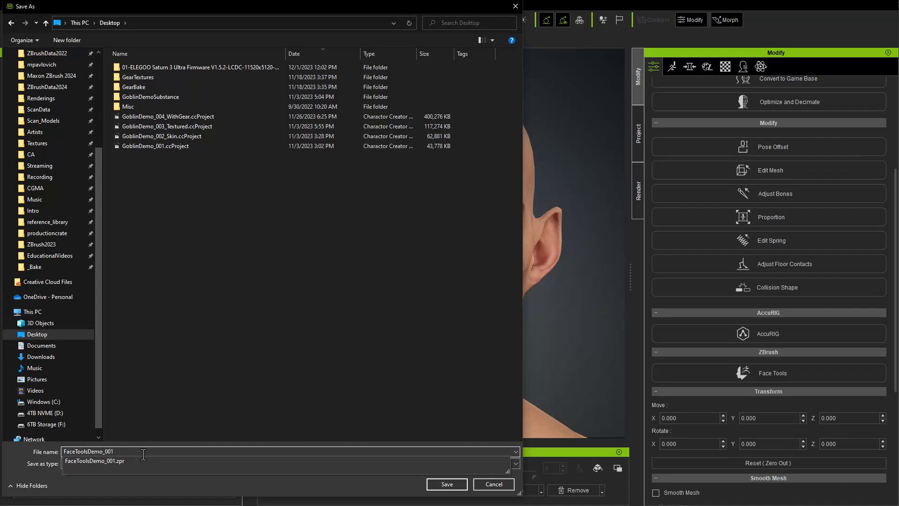
{"action": "key", "text": "Return"}
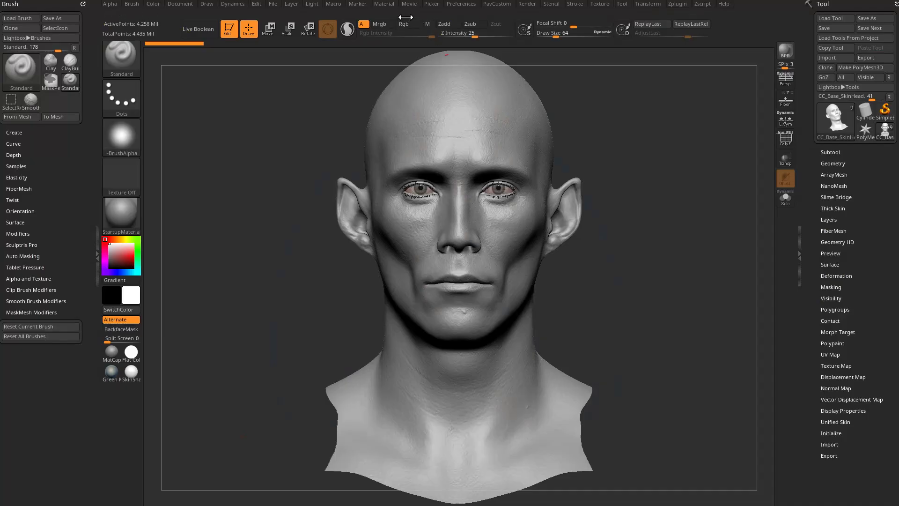
Switch to ZBrush and open the GoZ section of the preferences.
{"action": "left_click", "coordinate": [461, 5]}
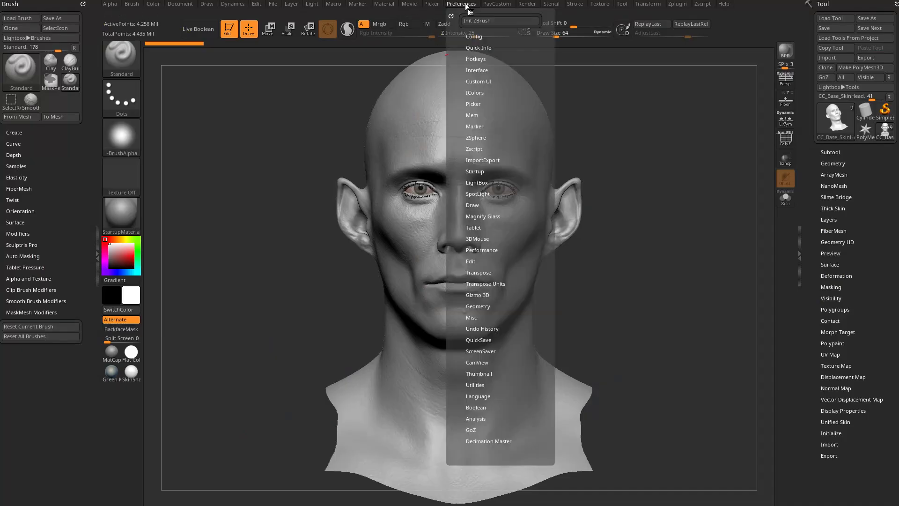
{"action": "left_click", "coordinate": [471, 429]}
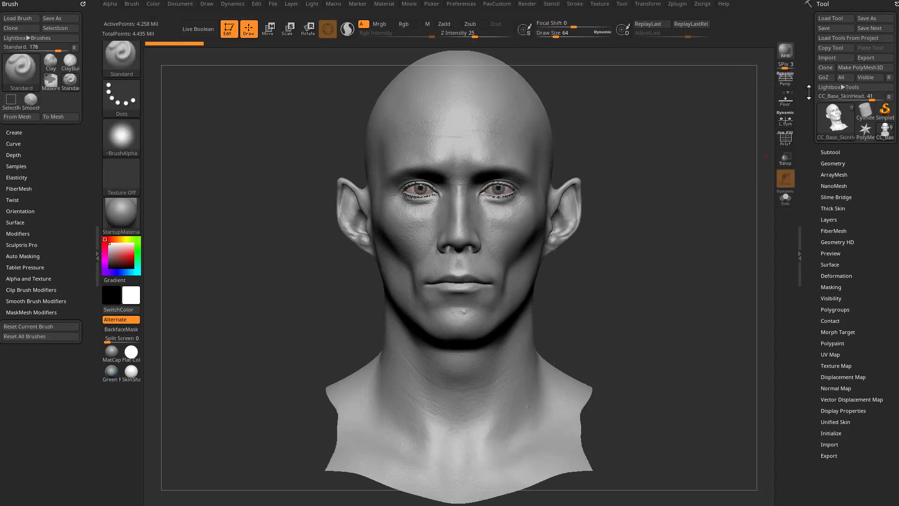
Try docking the Zplugin palette in the side tray, and collapse and reopen the tray.
{"action": "left_click", "coordinate": [677, 4]}
{"action": "mouse_move", "coordinate": [672, 16]}
{"action": "left_mouse_down"}
{"action": "mouse_move", "coordinate": [474, 79]}
{"action": "mouse_move", "coordinate": [24, 42]}
{"action": "left_mouse_up"}
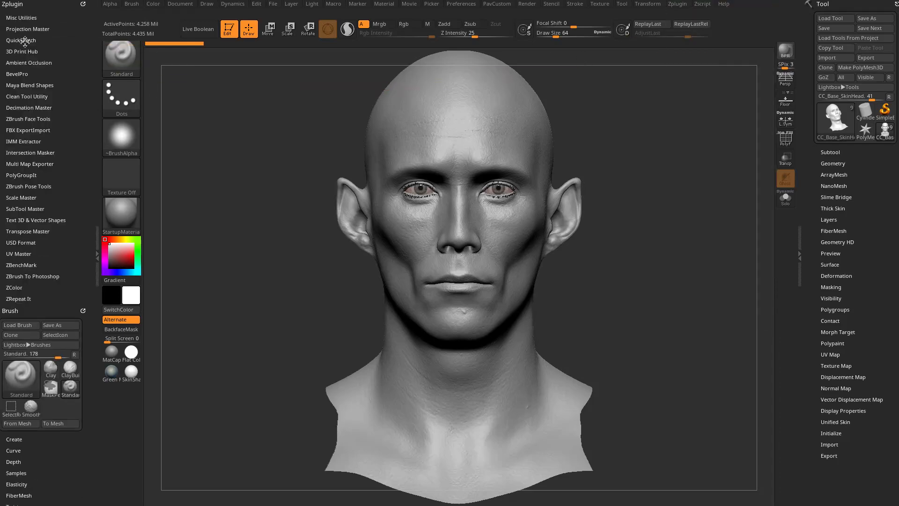
{"action": "left_click", "coordinate": [97, 238]}
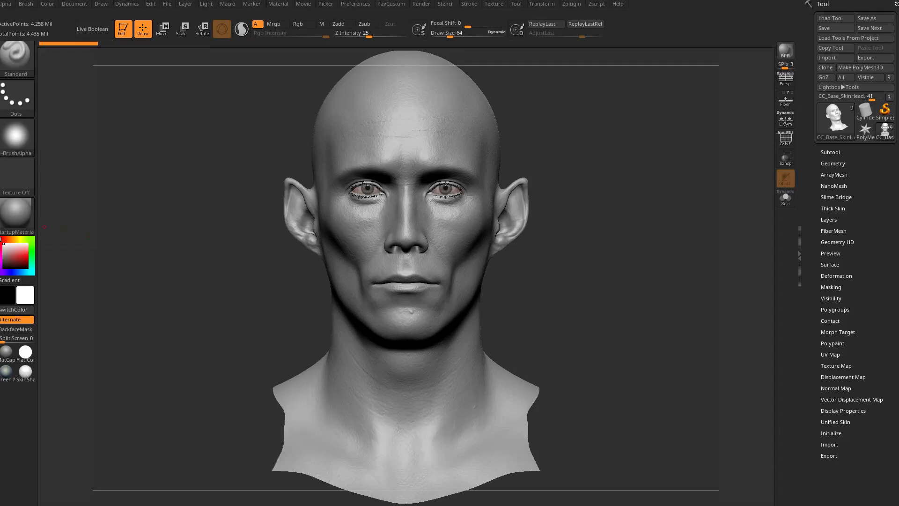
{"action": "left_click", "coordinate": [1, 238]}
Replace the docked Brush palette in the side tray with the Zplugin palette and expand its ZBrush Face Tools section.
{"action": "left_click", "coordinate": [677, 4]}
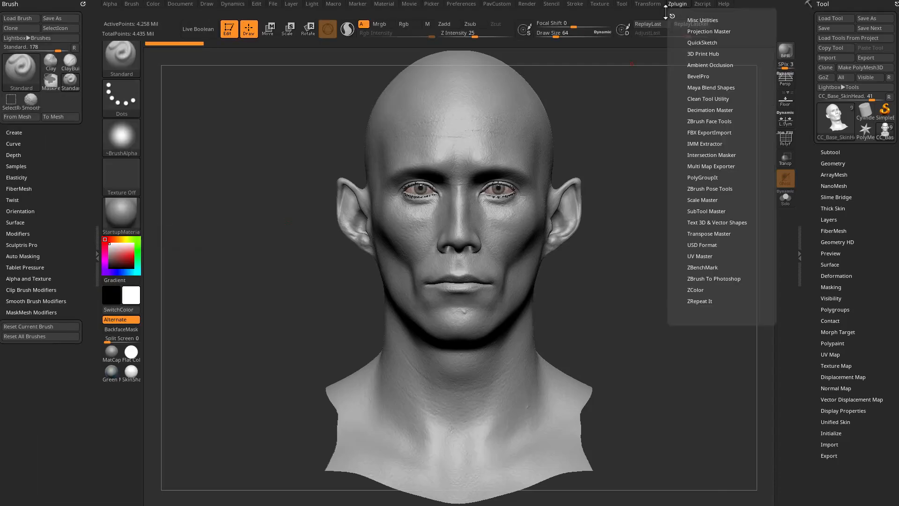
{"action": "mouse_move", "coordinate": [672, 12]}
{"action": "left_mouse_down"}
{"action": "mouse_move", "coordinate": [562, 70]}
{"action": "mouse_move", "coordinate": [42, 28]}
{"action": "left_mouse_up"}
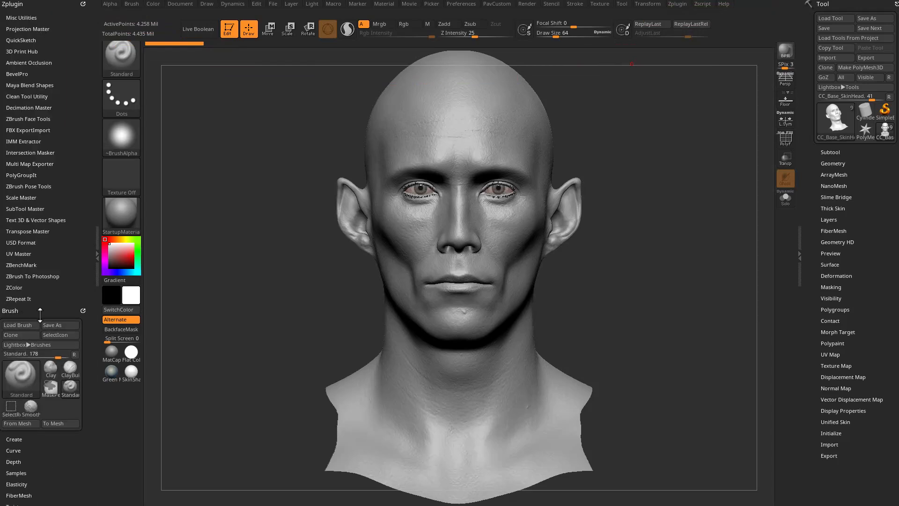
{"action": "left_click_drag", "start_coordinate": [83, 309], "coordinate": [191, 333]}
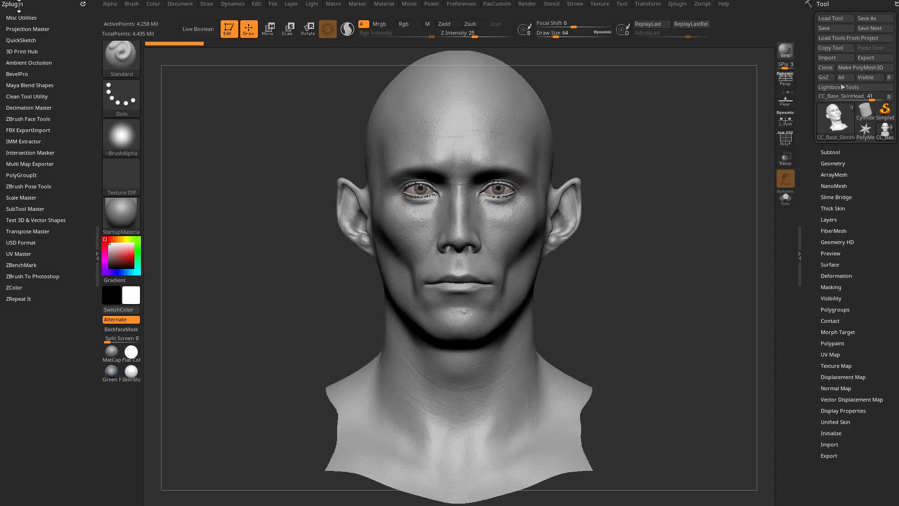
{"action": "left_click", "coordinate": [25, 119]}
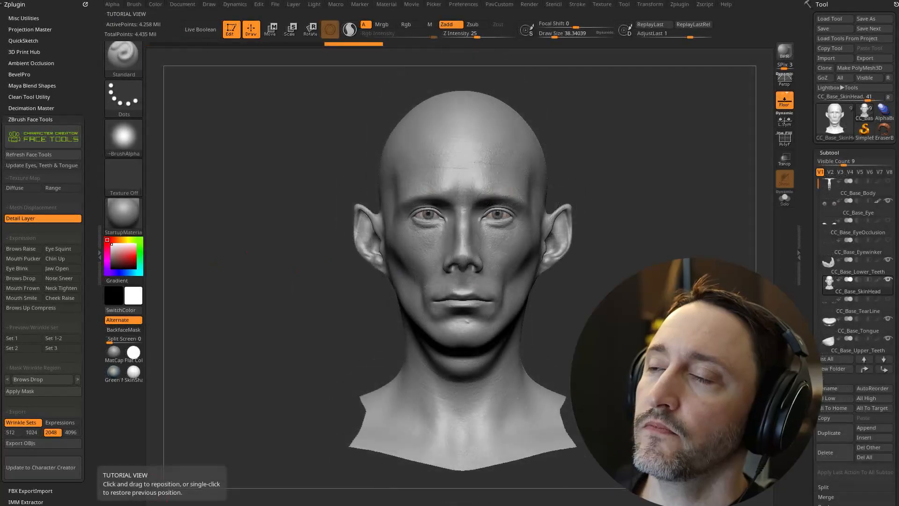
{"action": "mouse_move", "coordinate": [638, 169]}
{"action": "left_mouse_down"}
{"action": "mouse_move", "coordinate": [739, 148]}
{"action": "mouse_move", "coordinate": [634, 136]}
{"action": "mouse_move", "coordinate": [586, 156]}
{"action": "left_mouse_up"}
{"action": "mouse_move", "coordinate": [674, 155]}
{"action": "left_mouse_down", "text": "alt"}
{"action": "mouse_move", "coordinate": [657, 177]}
{"action": "mouse_move", "coordinate": [661, 188]}
{"action": "left_mouse_up", "text": "alt"}
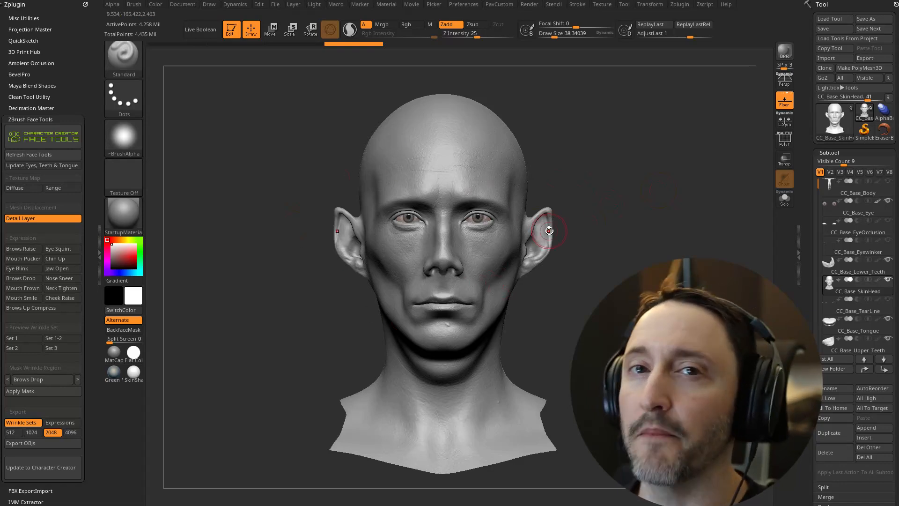
{"action": "mouse_move", "coordinate": [607, 150]}
{"action": "left_mouse_down", "text": "alt"}
{"action": "mouse_move", "coordinate": [608, 140]}
{"action": "mouse_move", "coordinate": [628, 171]}
{"action": "left_mouse_up", "text": "alt"}
{"action": "key", "text": "s"}
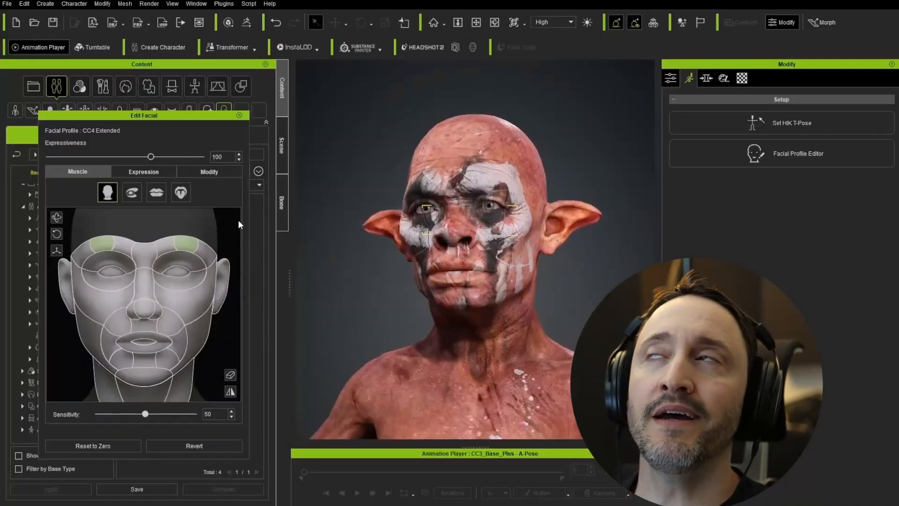
In Character Creator, pull the brow muscle region downward with the Edit Facial muscle controls.
{"action": "left_click_drag", "start_coordinate": [103, 246], "coordinate": [101, 262]}
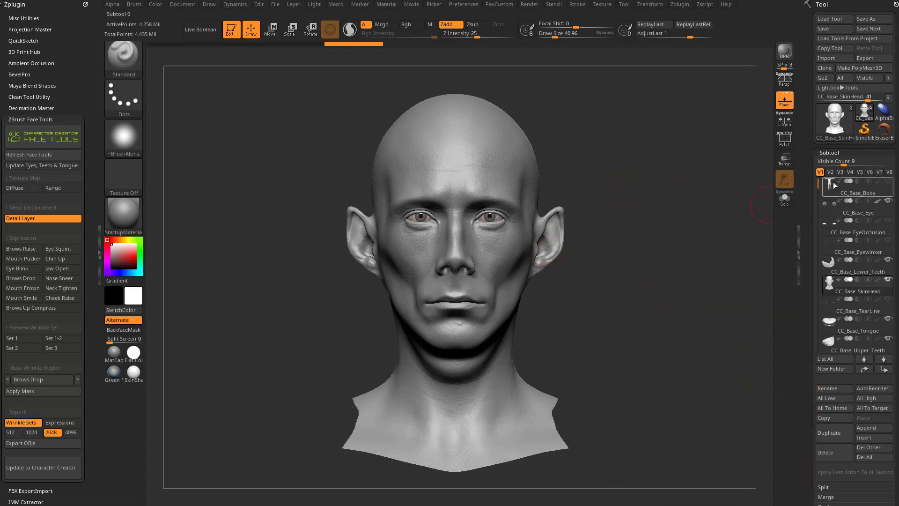
Isolate the CC_Base_Eye subtool in Solo mode and expand its Texture Map settings to inspect the assigned eye texture.
{"action": "mouse_move", "coordinate": [856, 193]}
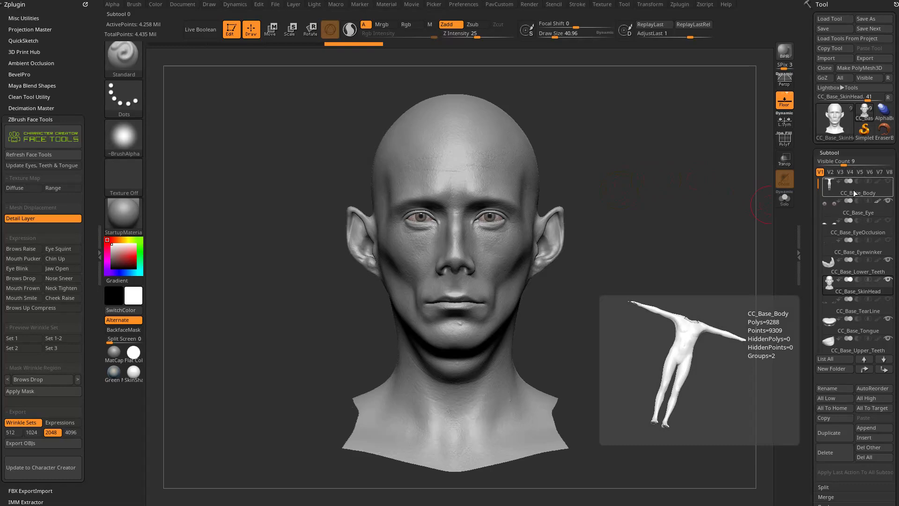
{"action": "left_click", "coordinate": [861, 215]}
{"action": "left_click", "coordinate": [785, 198]}
{"action": "mouse_move", "coordinate": [724, 225]}
{"action": "left_mouse_down"}
{"action": "mouse_move", "coordinate": [635, 245]}
{"action": "mouse_move", "coordinate": [674, 235]}
{"action": "mouse_move", "coordinate": [625, 265]}
{"action": "left_mouse_up"}
{"action": "left_click_drag", "start_coordinate": [810, 253], "coordinate": [818, 115]}
{"action": "left_click", "coordinate": [832, 275], "text": "shift"}
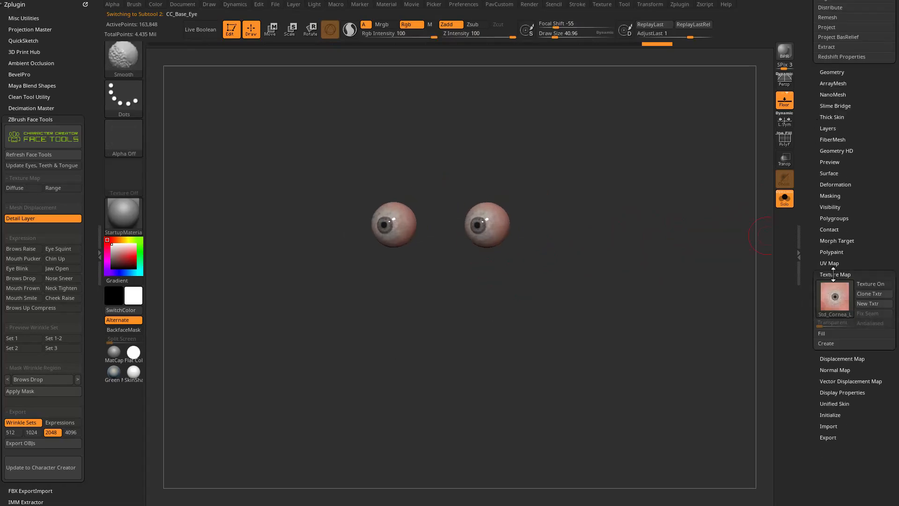
{"action": "left_click_drag", "start_coordinate": [811, 240], "coordinate": [813, 347]}
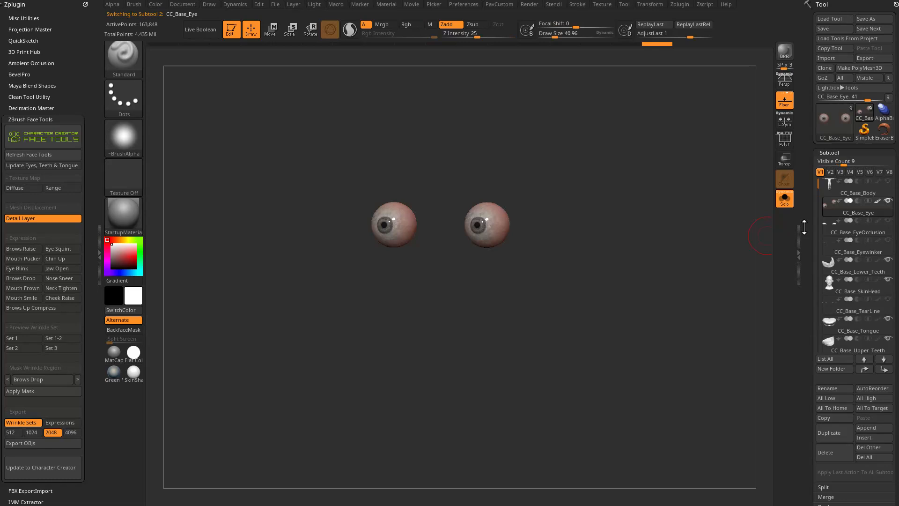
{"action": "left_click_drag", "start_coordinate": [804, 227], "coordinate": [805, 175]}
{"action": "left_click_drag", "start_coordinate": [809, 216], "coordinate": [808, 124]}
{"action": "mouse_move", "coordinate": [833, 362]}
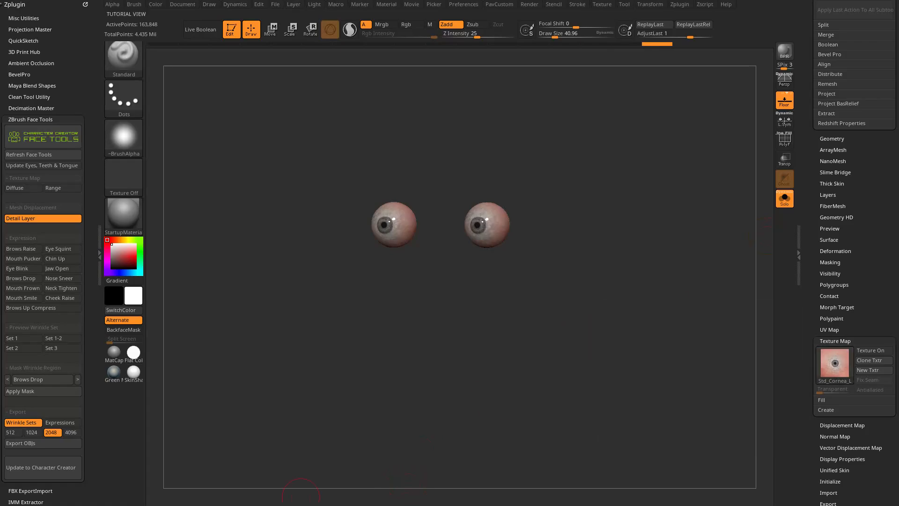
Toggle the polypaint of the CC_Base_Eye subtool off and back on, and examine the eyes from the front.
{"action": "left_click", "coordinate": [41, 467]}
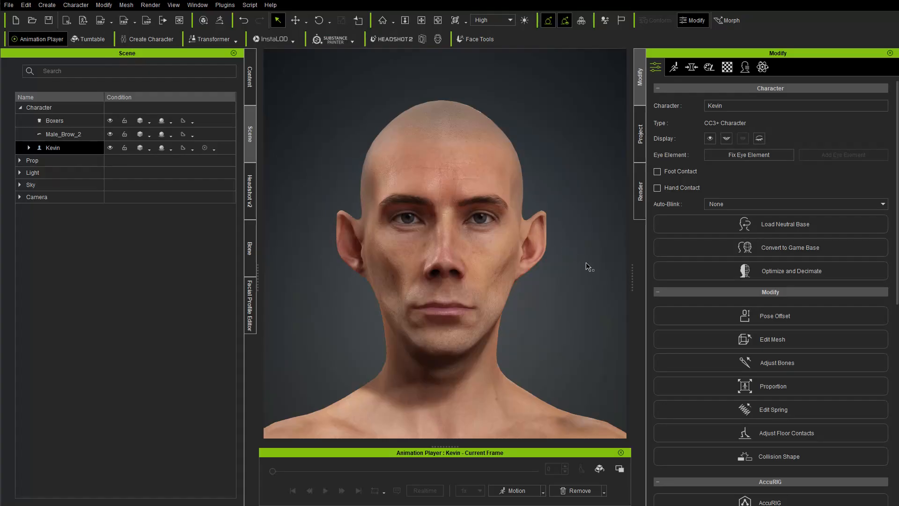
{"action": "right_click_drag", "start_coordinate": [497, 276], "coordinate": [473, 282]}
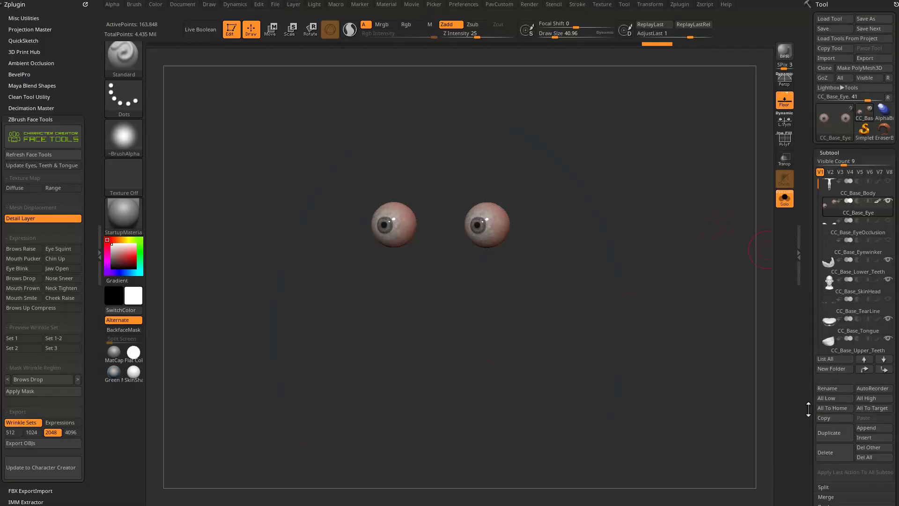
{"action": "left_click", "coordinate": [878, 203]}
{"action": "left_click", "coordinate": [879, 203]}
{"action": "left_click_drag", "start_coordinate": [606, 300], "coordinate": [631, 304]}
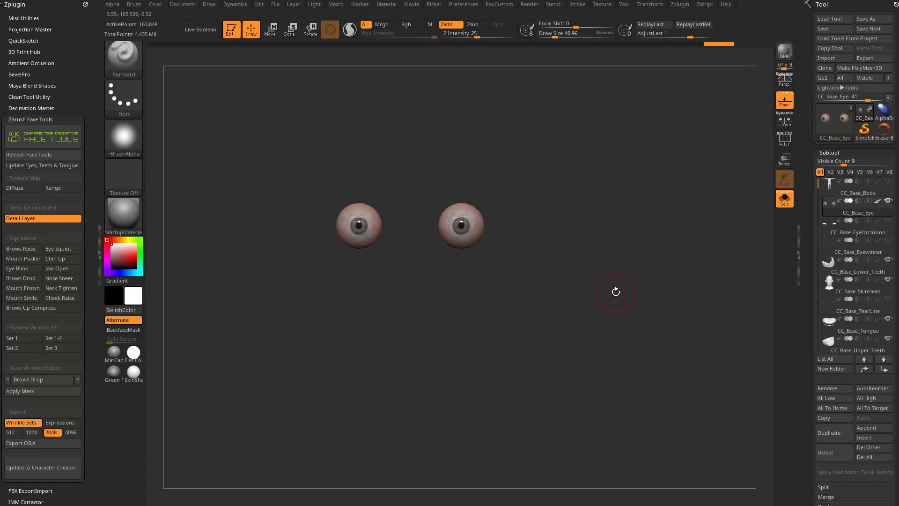
{"action": "left_click_drag", "start_coordinate": [810, 305], "coordinate": [793, 318]}
{"action": "left_click", "coordinate": [825, 148]}
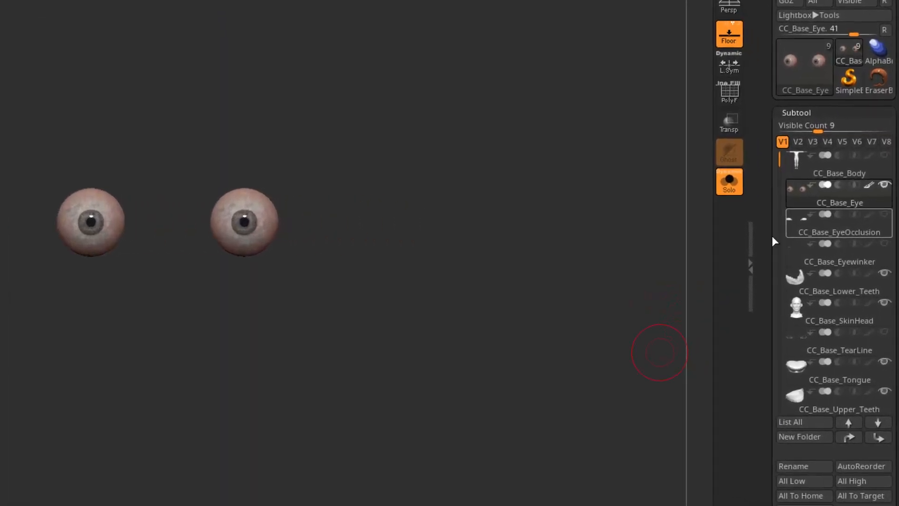
{"action": "left_click_drag", "start_coordinate": [773, 242], "coordinate": [774, 193]}
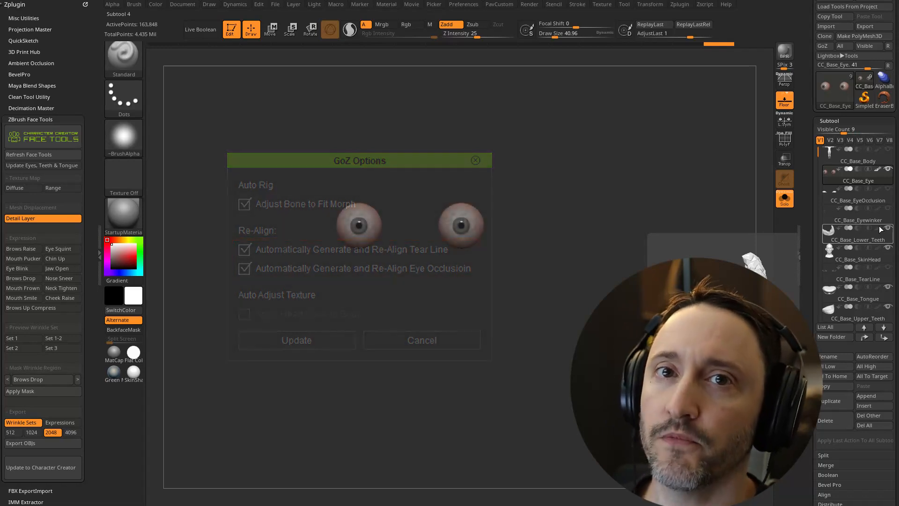
View the lower teeth, tongue and upper teeth subtools in isolation, one after another.
{"action": "left_click_drag", "start_coordinate": [818, 153], "coordinate": [814, 177]}
{"action": "left_click", "coordinate": [834, 196]}
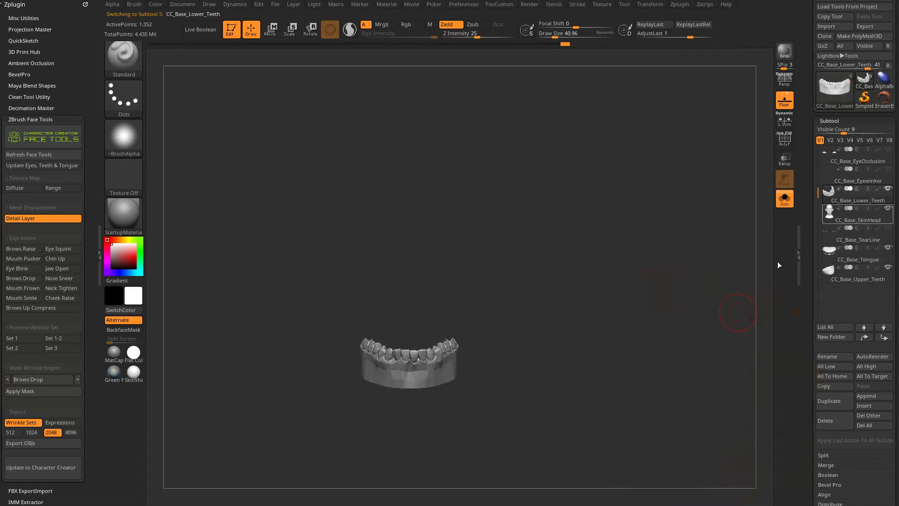
{"action": "left_click", "coordinate": [856, 255]}
{"action": "left_click", "coordinate": [857, 276]}
Select the CC_Base_SkinHead subtool and expand its Geometry settings to show the subdivision controls.
{"action": "left_click", "coordinate": [852, 220]}
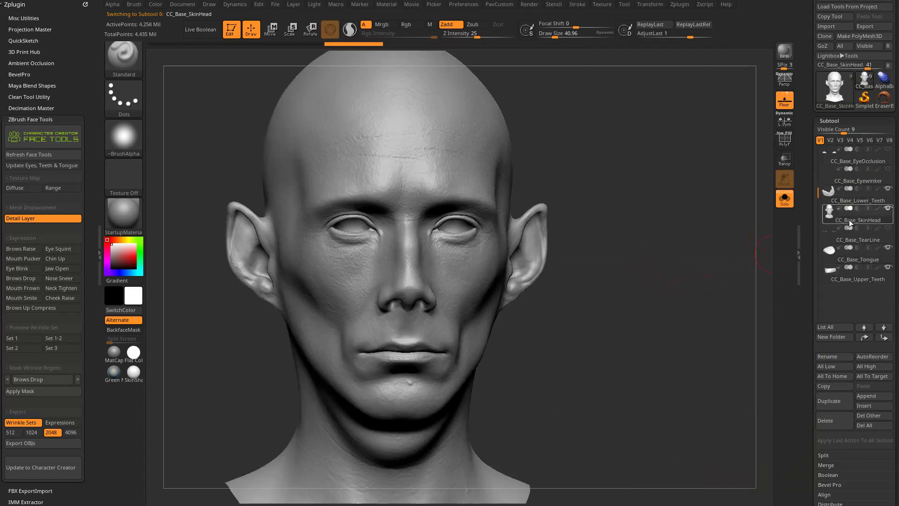
{"action": "left_click_drag", "start_coordinate": [702, 267], "coordinate": [750, 259]}
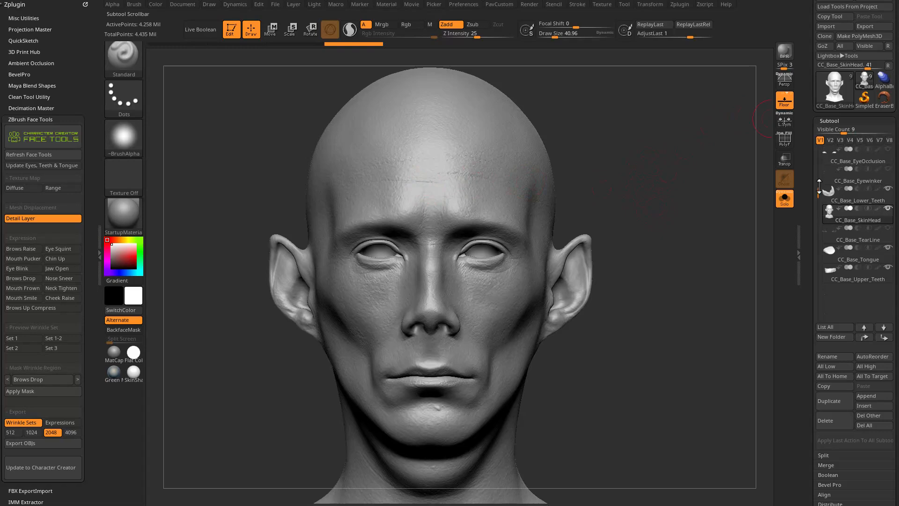
{"action": "left_click_drag", "start_coordinate": [820, 188], "coordinate": [819, 152]}
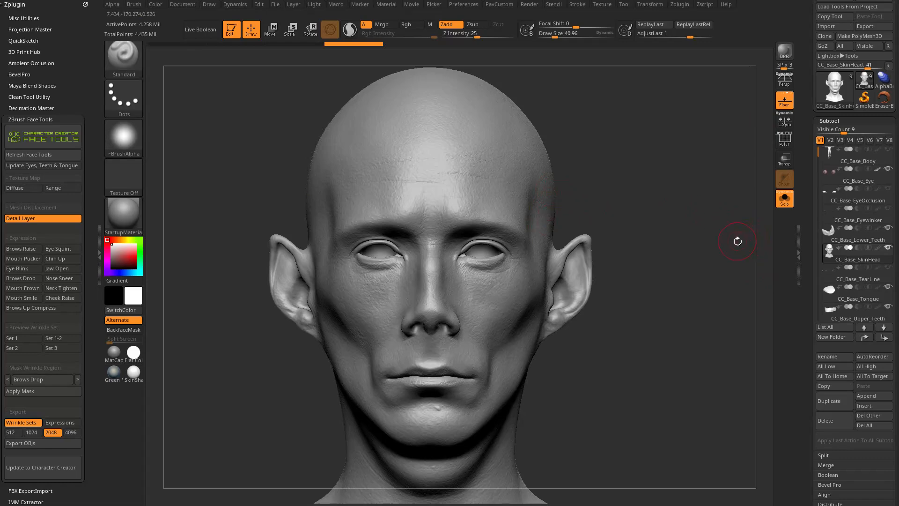
{"action": "left_click_drag", "start_coordinate": [738, 241], "coordinate": [731, 227], "text": "alt"}
{"action": "left_click_drag", "start_coordinate": [811, 246], "coordinate": [813, 183]}
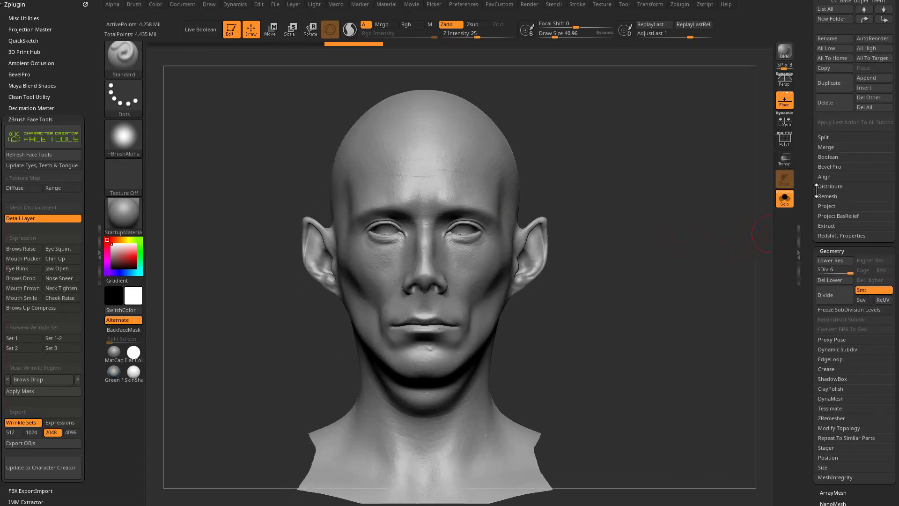
{"action": "scroll", "coordinate": [838, 47], "scroll_direction": "up", "scroll_amount": 3}
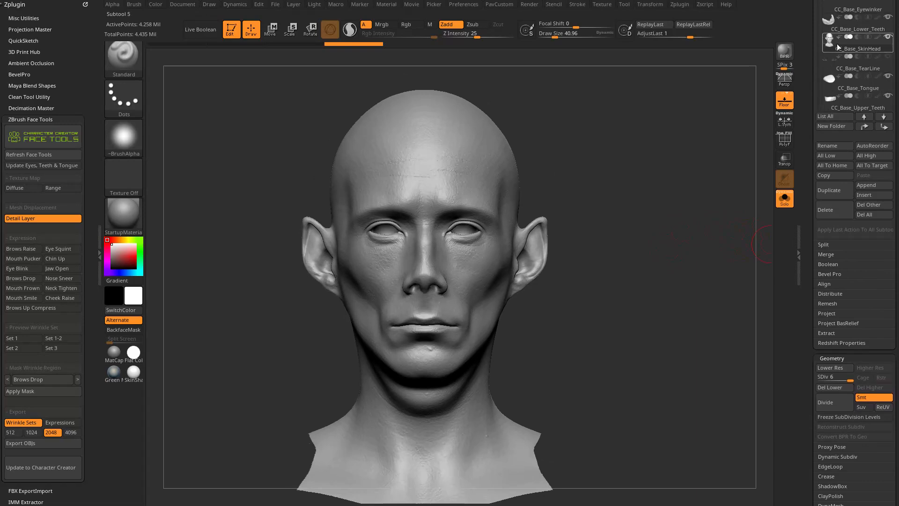
{"action": "left_click_drag", "start_coordinate": [611, 276], "coordinate": [624, 265]}
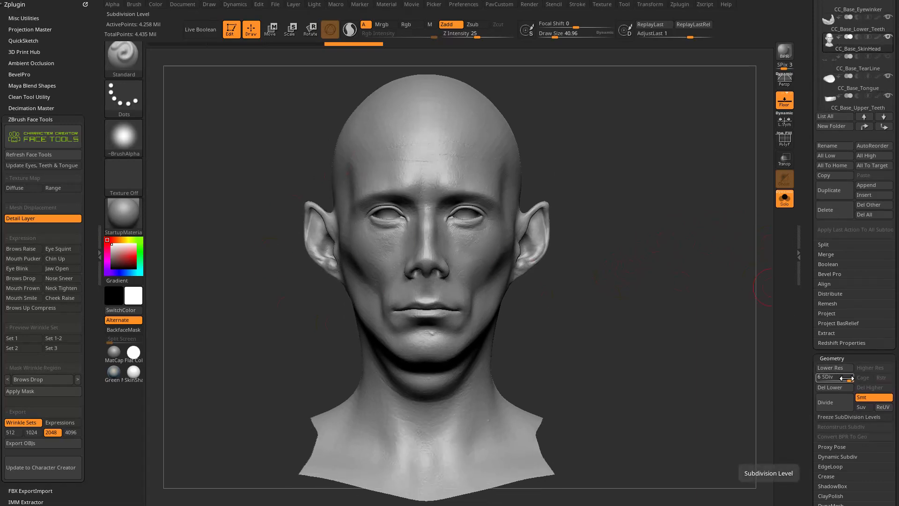
Lower the CC_Base_SkinHead subtool to subdivision level 1 and examine the coarse face mesh from the front and an angle.
{"action": "left_click_drag", "start_coordinate": [846, 379], "coordinate": [818, 379]}
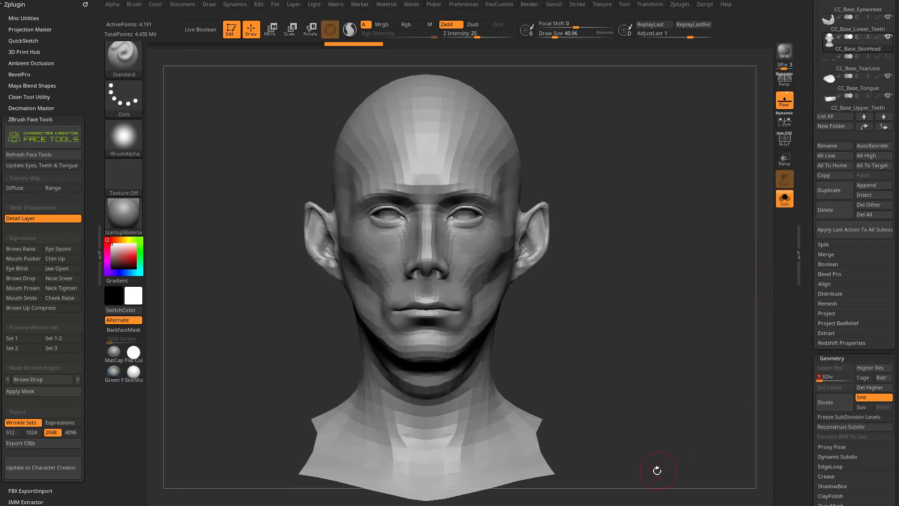
{"action": "right_click_drag", "start_coordinate": [478, 281], "coordinate": [635, 276]}
{"action": "mouse_move", "coordinate": [635, 277]}
{"action": "right_mouse_down", "text": "ctrl"}
{"action": "mouse_move", "coordinate": [646, 320]}
{"action": "mouse_move", "coordinate": [648, 285]}
{"action": "right_mouse_up", "text": "ctrl"}
{"action": "right_click_drag", "start_coordinate": [647, 285], "coordinate": [622, 295]}
{"action": "right_click_drag", "start_coordinate": [698, 210], "coordinate": [734, 242], "text": "alt"}
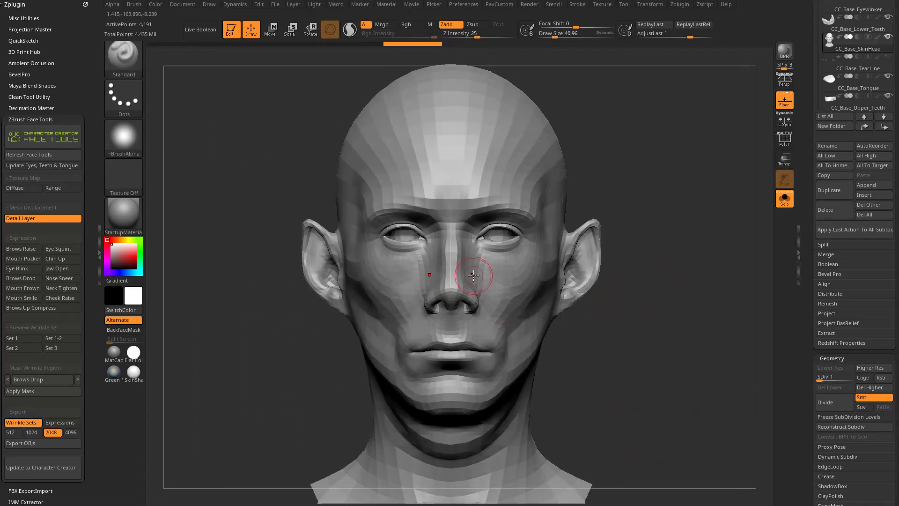
{"action": "right_click_drag", "start_coordinate": [683, 206], "coordinate": [624, 226]}
{"action": "key", "text": "s"}
{"action": "left_click_drag", "start_coordinate": [518, 308], "coordinate": [521, 308]}
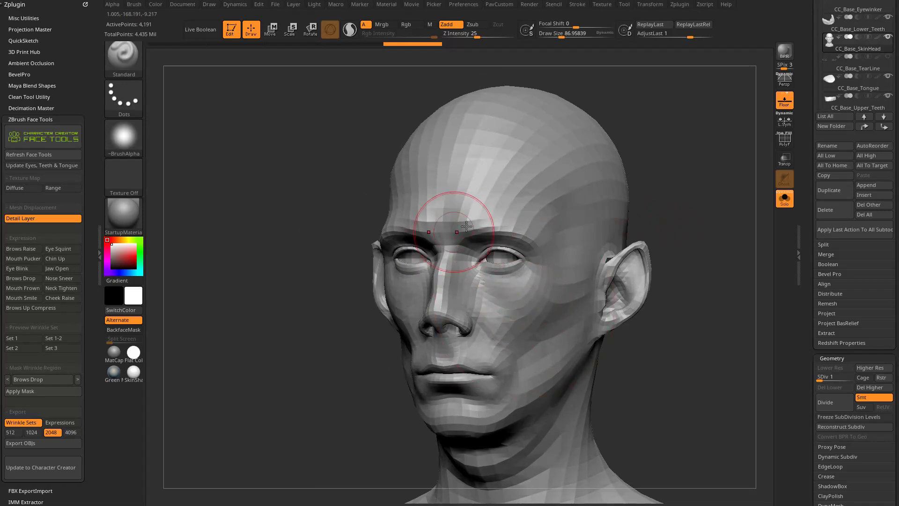
{"action": "right_click_drag", "start_coordinate": [512, 313], "coordinate": [685, 228]}
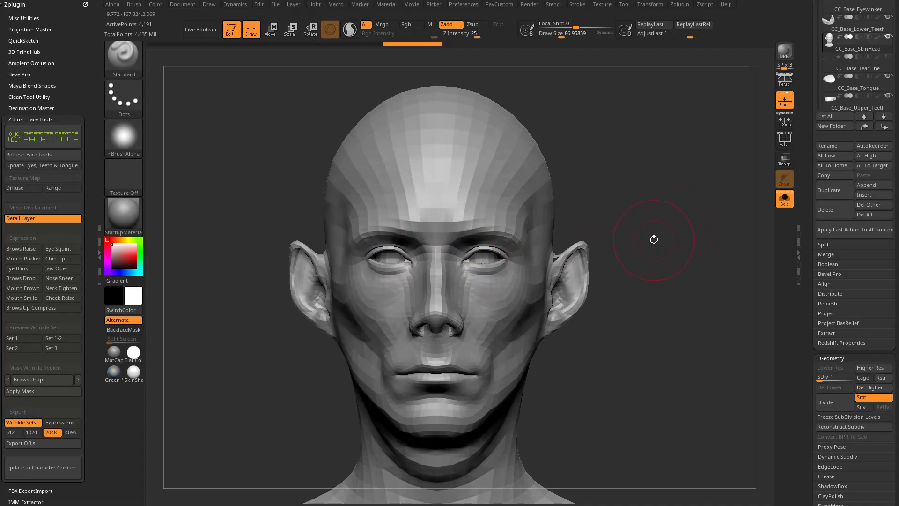
Raise the head's subdivision level to 6 and reduce the brush's draw size to about 44.
{"action": "left_click_drag", "start_coordinate": [821, 377], "coordinate": [851, 376]}
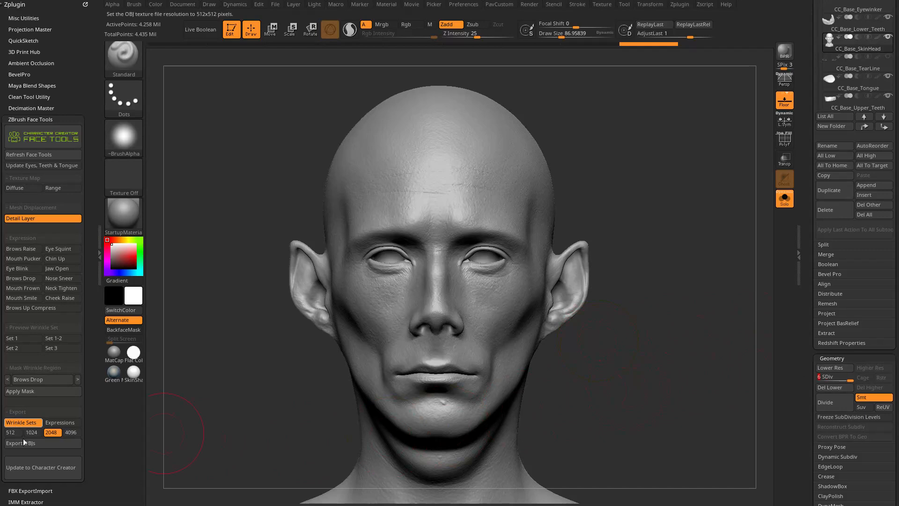
{"action": "mouse_move", "coordinate": [657, 269]}
{"action": "left_mouse_down", "text": "alt"}
{"action": "mouse_move", "coordinate": [650, 266]}
{"action": "mouse_move", "coordinate": [664, 279]}
{"action": "mouse_move", "coordinate": [570, 279]}
{"action": "mouse_move", "coordinate": [700, 271]}
{"action": "mouse_move", "coordinate": [718, 334]}
{"action": "left_mouse_up", "text": "alt"}
{"action": "mouse_move", "coordinate": [713, 295]}
{"action": "left_mouse_down", "text": "alt"}
{"action": "mouse_move", "coordinate": [687, 307]}
{"action": "mouse_move", "coordinate": [714, 301]}
{"action": "left_mouse_up", "text": "alt"}
{"action": "key", "text": "s"}
{"action": "left_click", "coordinate": [685, 306]}
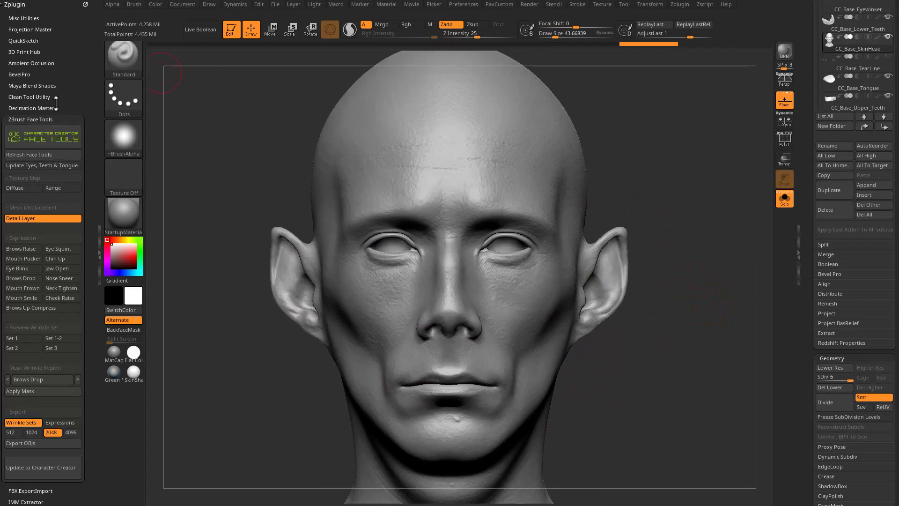
Open the Character Creator Face Tools information window, follow its Learn More link, and refresh Face Tools.
{"action": "scroll", "coordinate": [59, 104], "scroll_direction": "down", "scroll_amount": 2}
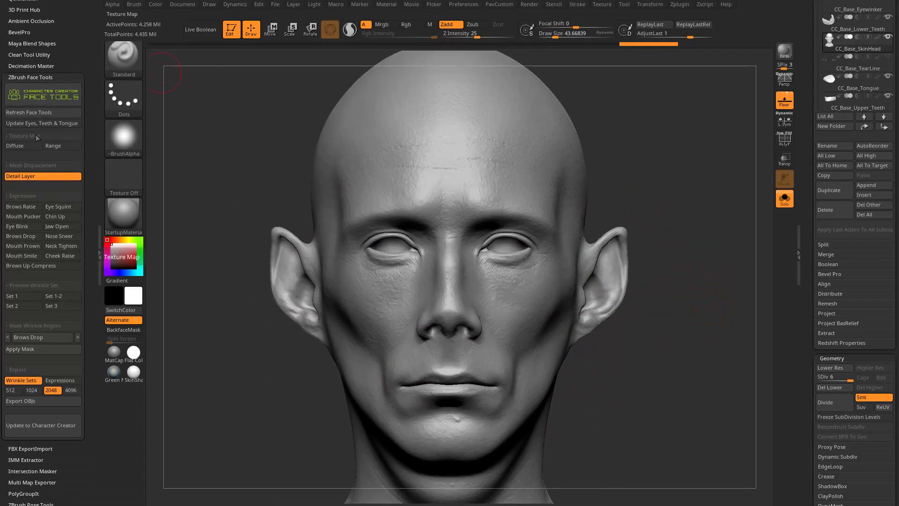
{"action": "left_click", "coordinate": [61, 100]}
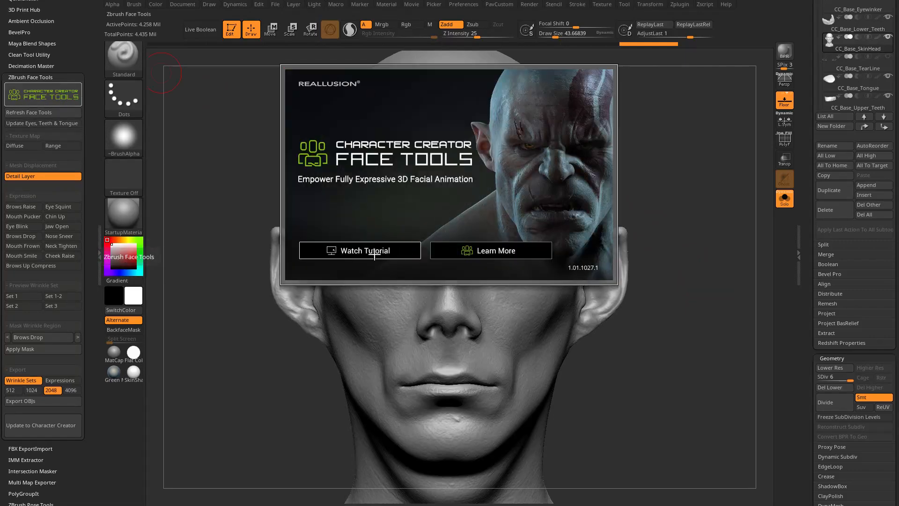
{"action": "left_click", "coordinate": [495, 254]}
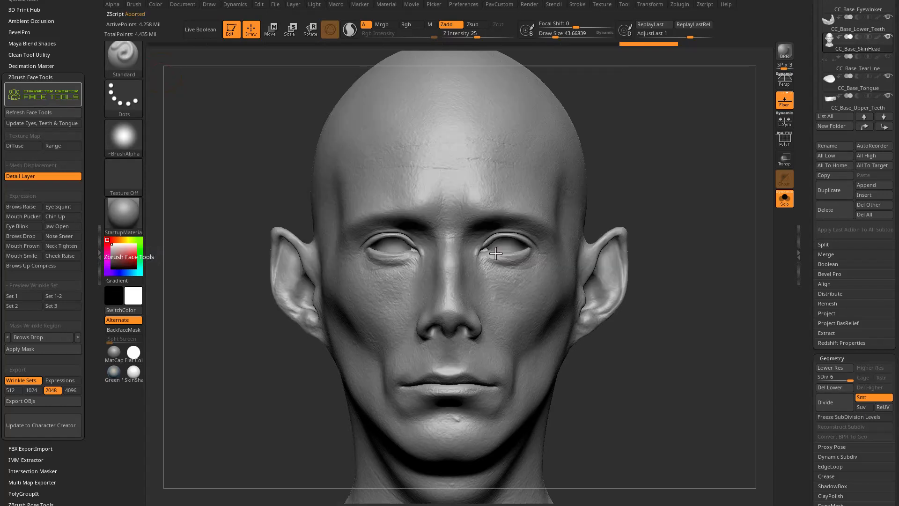
{"action": "left_click", "coordinate": [45, 112]}
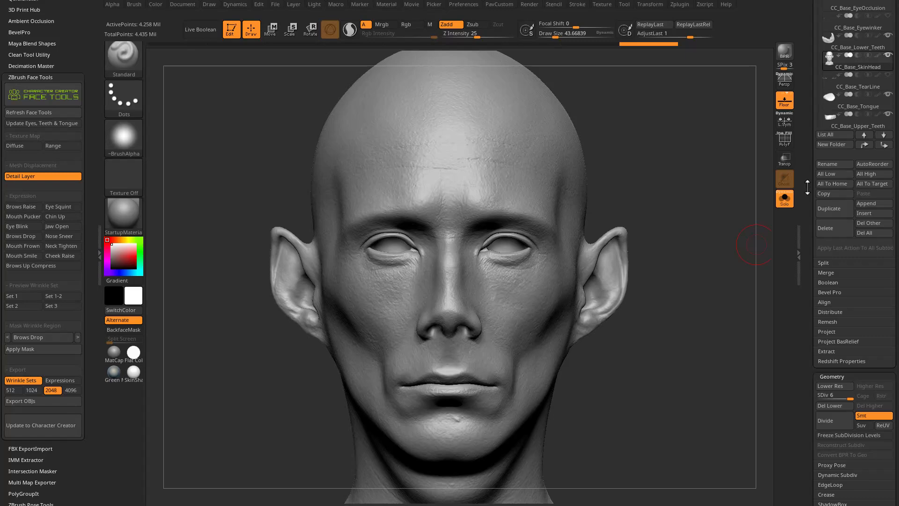
Expand the head's Layers settings and browse the layer list from CC_Detail Layer up to CC_FaceToolsTemp.
{"action": "left_click_drag", "start_coordinate": [809, 302], "coordinate": [817, 87]}
{"action": "left_click", "coordinate": [830, 163]}
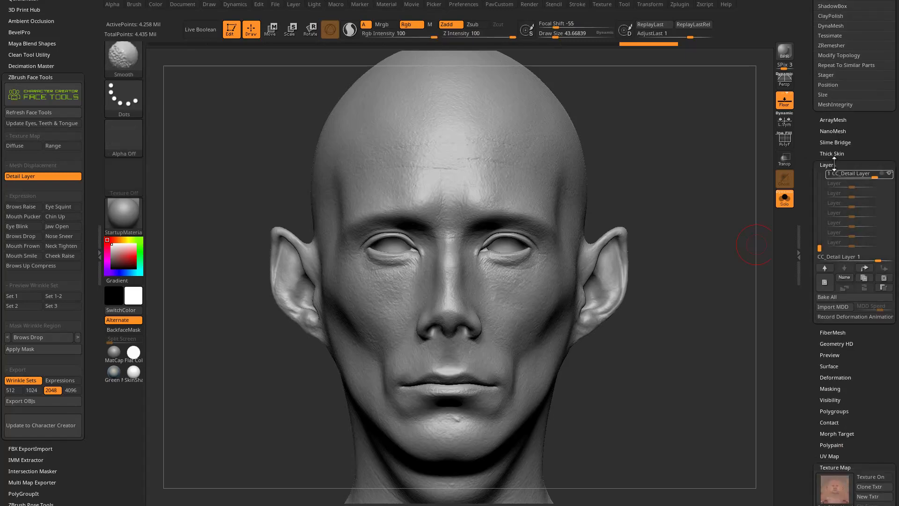
{"action": "left_click_drag", "start_coordinate": [819, 248], "coordinate": [823, 238]}
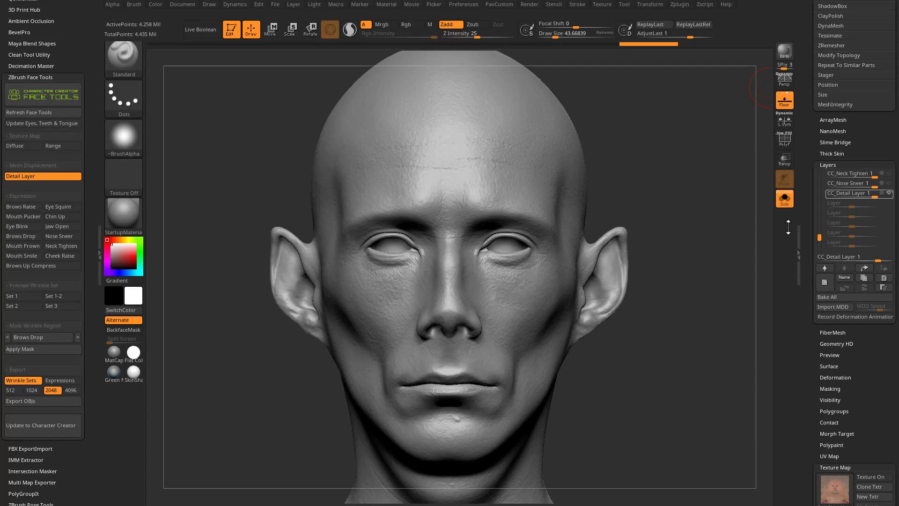
{"action": "left_click_drag", "start_coordinate": [812, 243], "coordinate": [815, 174]}
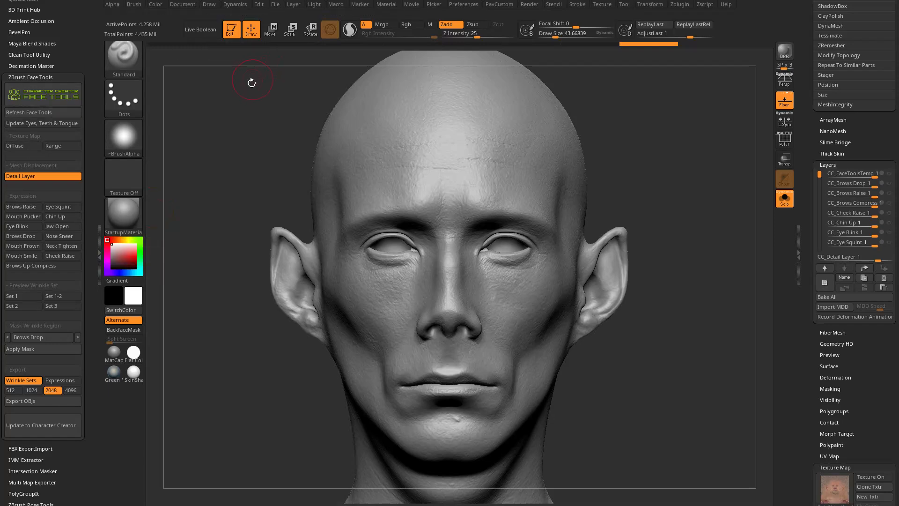
Apply the Jaw Open expression and inspect the CC_Jaw Open layer's effect on the head from several angles.
{"action": "left_click", "coordinate": [42, 124]}
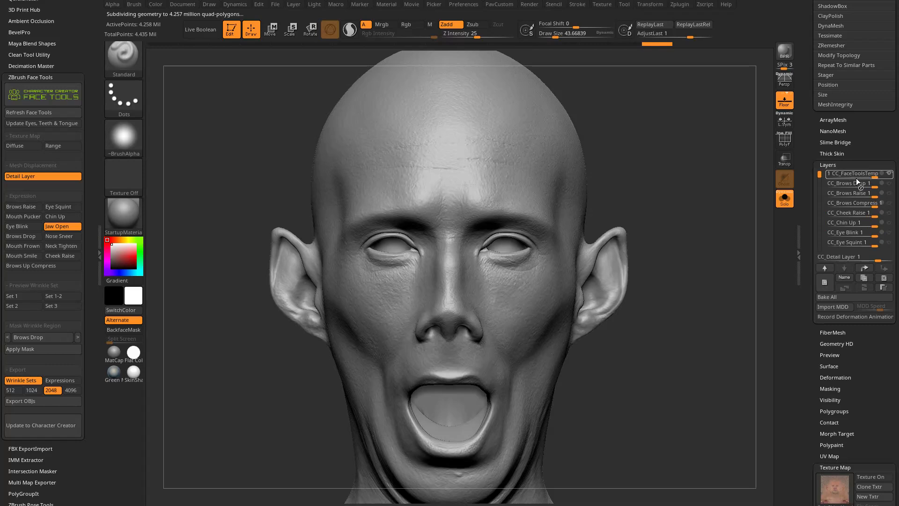
{"action": "left_click", "coordinate": [841, 174]}
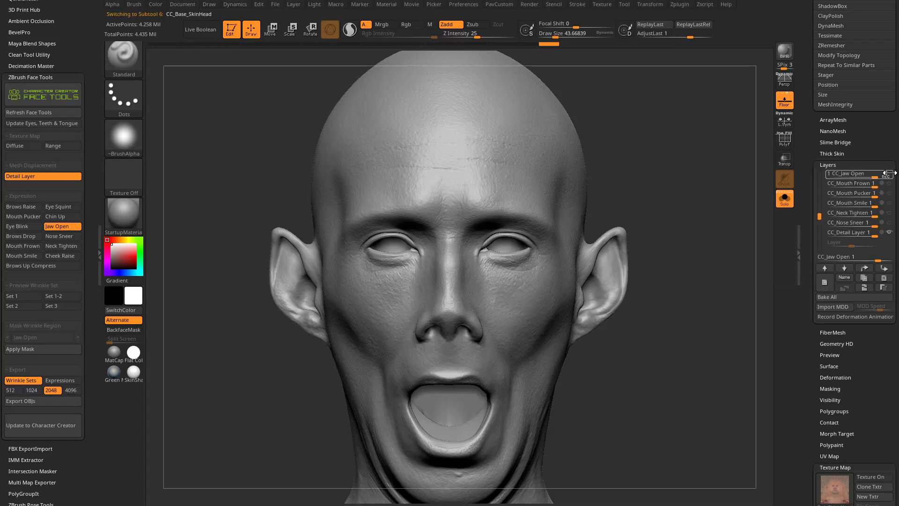
{"action": "left_click_drag", "start_coordinate": [684, 288], "coordinate": [722, 291]}
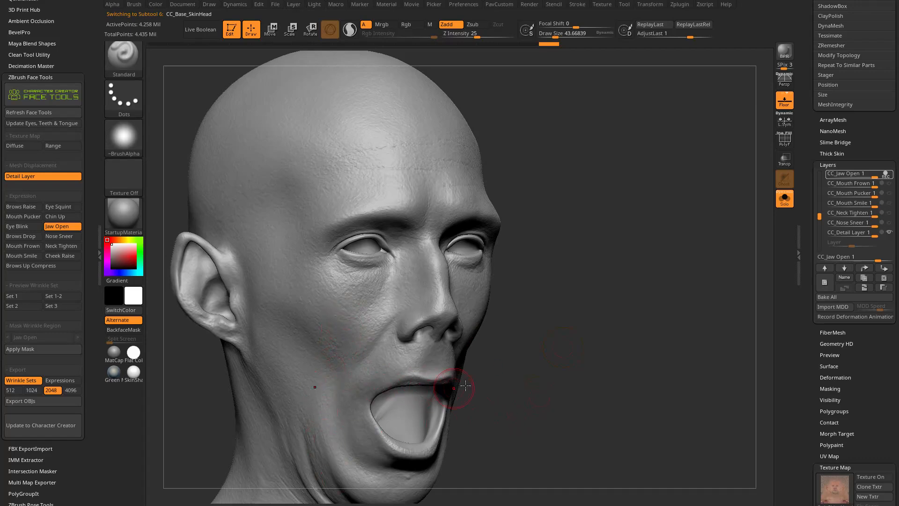
{"action": "left_click_drag", "start_coordinate": [559, 419], "coordinate": [533, 416]}
{"action": "left_click_drag", "start_coordinate": [609, 421], "coordinate": [635, 399]}
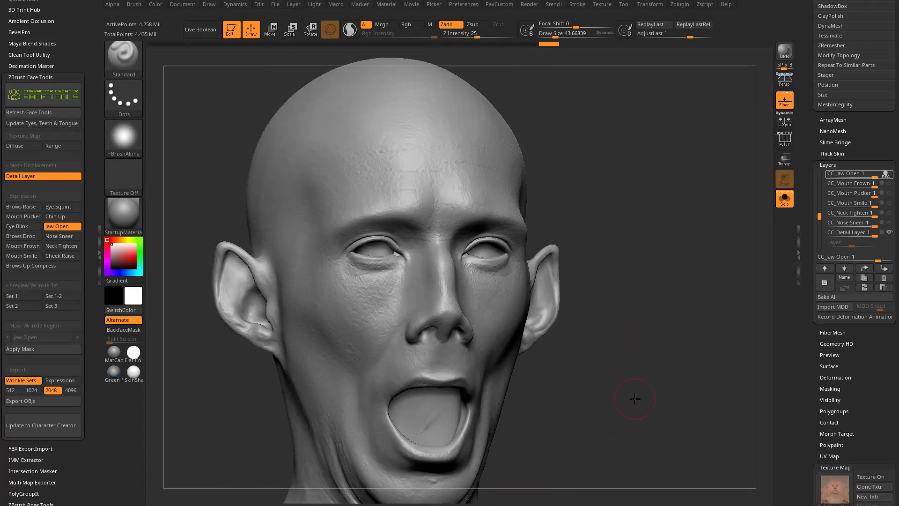
Turn off Solo mode to examine the teeth inside the open mouth, and deactivate the Jaw Open expression.
{"action": "left_click", "coordinate": [784, 200]}
{"action": "left_click_drag", "start_coordinate": [648, 327], "coordinate": [534, 416]}
{"action": "left_click_drag", "start_coordinate": [578, 398], "coordinate": [184, 261]}
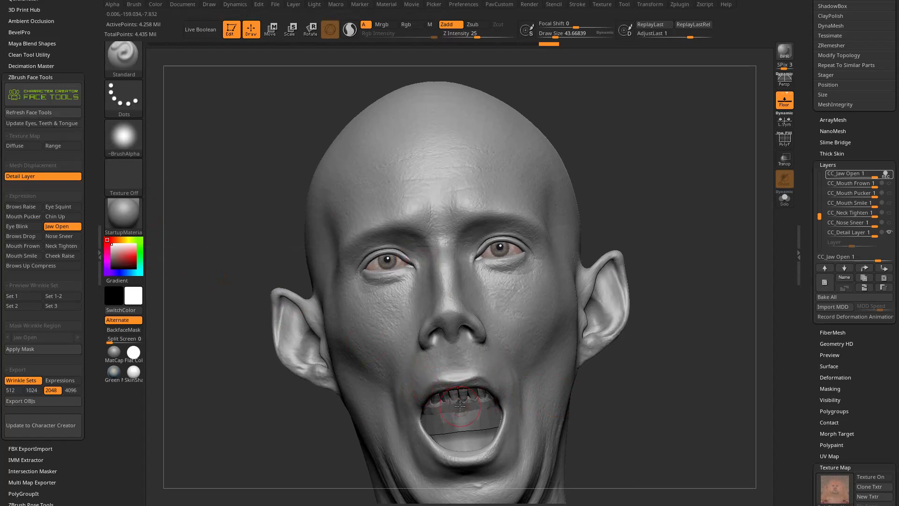
{"action": "left_click", "coordinate": [60, 227]}
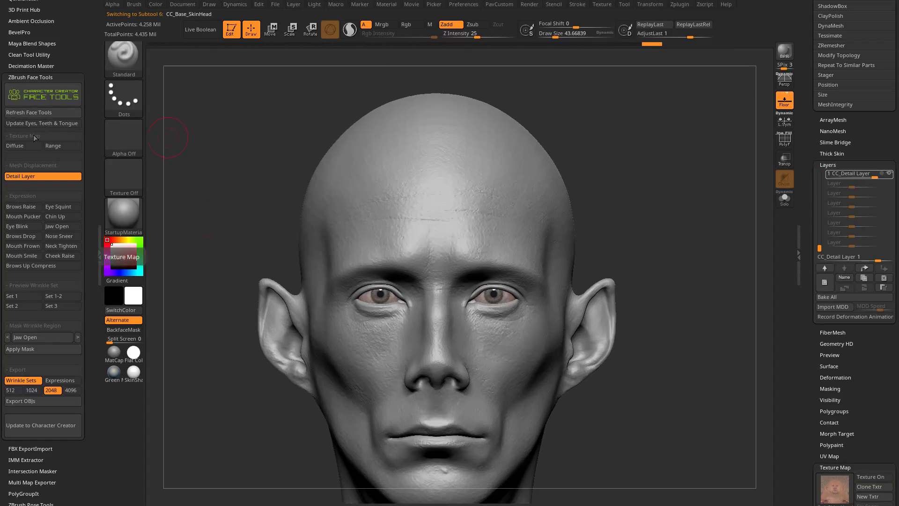
Display the Diffuse texture map on the head and bring the tool's Texture Map settings into view.
{"action": "left_click", "coordinate": [17, 145]}
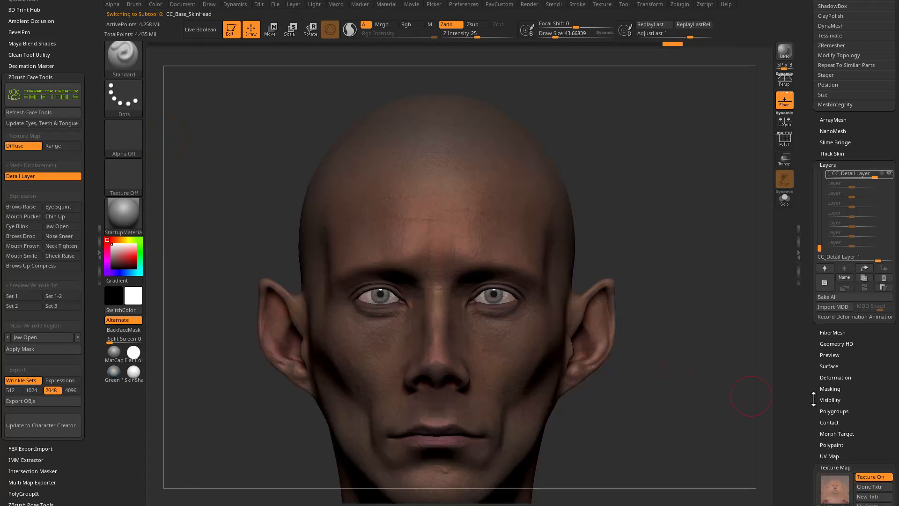
{"action": "left_click_drag", "start_coordinate": [813, 397], "coordinate": [817, 384]}
{"action": "left_click_drag", "start_coordinate": [898, 14], "coordinate": [898, 123]}
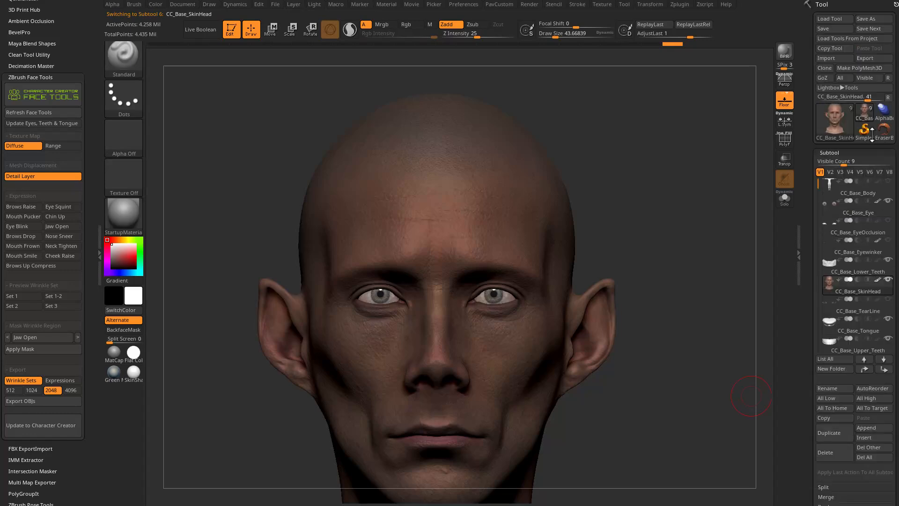
{"action": "left_click_drag", "start_coordinate": [807, 316], "coordinate": [814, 153]}
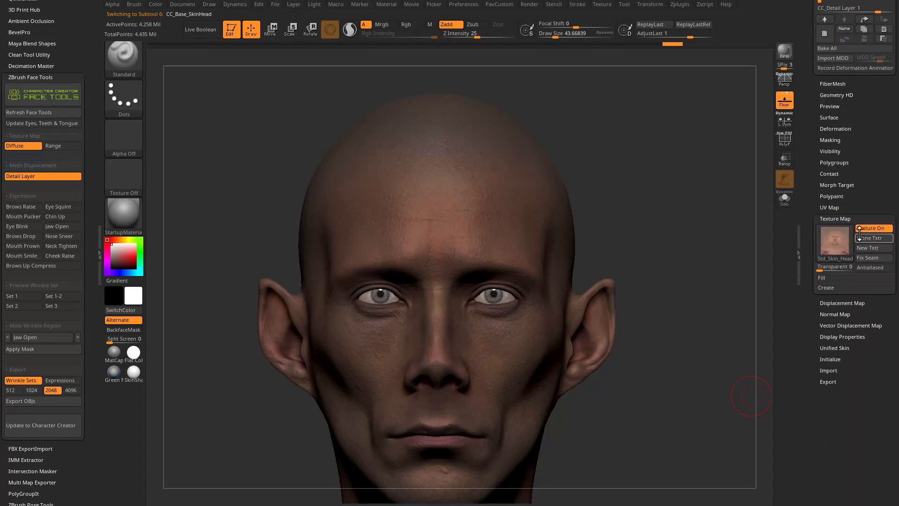
Toggle the head's texture off and on several times to compare the grey sculpt with the diffuse skin.
{"action": "left_click", "coordinate": [874, 228]}
{"action": "left_click", "coordinate": [874, 229]}
{"action": "left_click", "coordinate": [874, 229]}
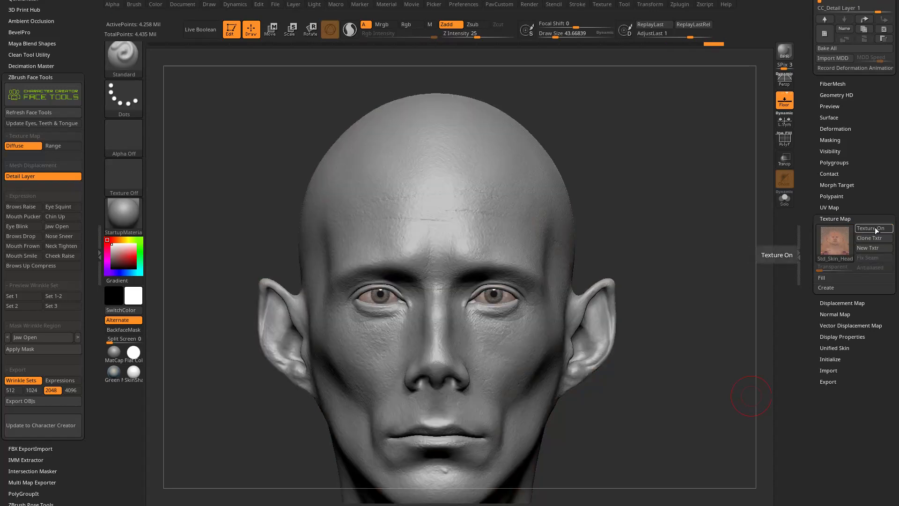
{"action": "left_click", "coordinate": [874, 229]}
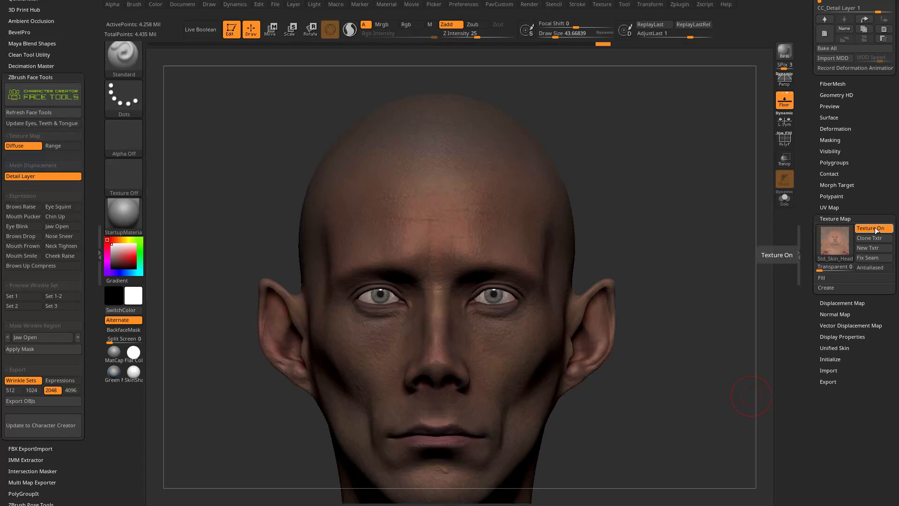
{"action": "left_click", "coordinate": [874, 228]}
{"action": "left_click", "coordinate": [876, 229]}
{"action": "mouse_move", "coordinate": [846, 248]}
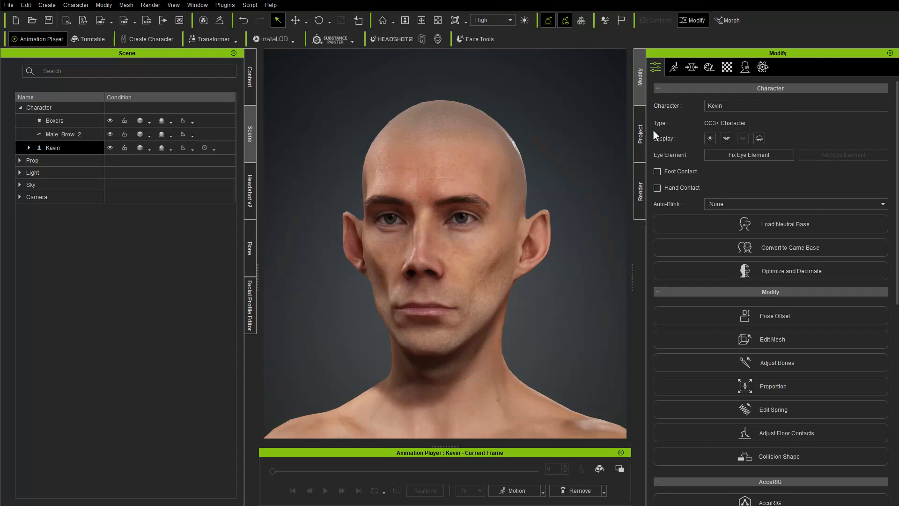
Switch to Character Creator, inspect the Std_Skin_Head material's textures, and return to the character's general Modify settings.
{"action": "left_click", "coordinate": [727, 67]}
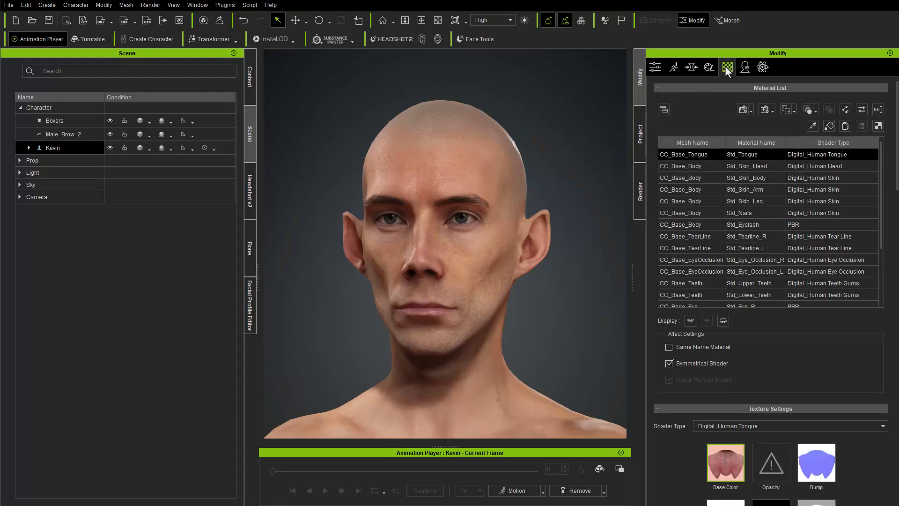
{"action": "left_click", "coordinate": [757, 165]}
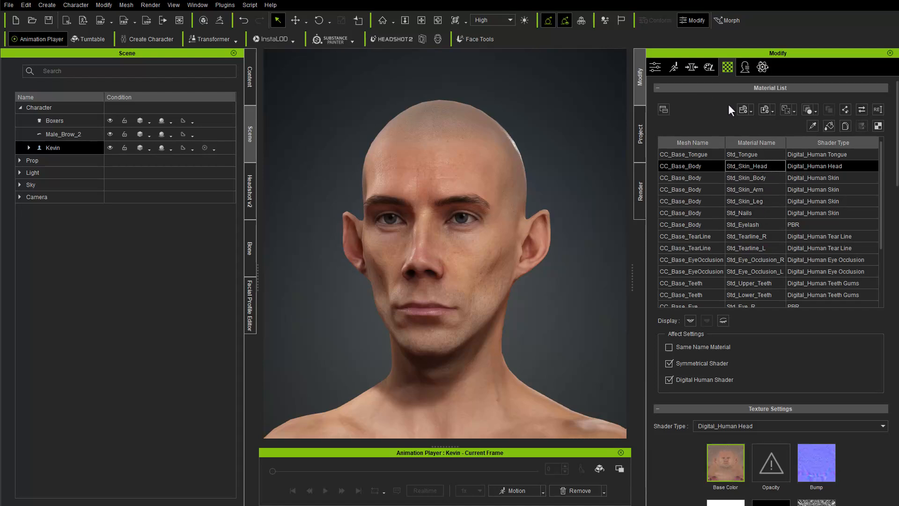
{"action": "left_click", "coordinate": [655, 67]}
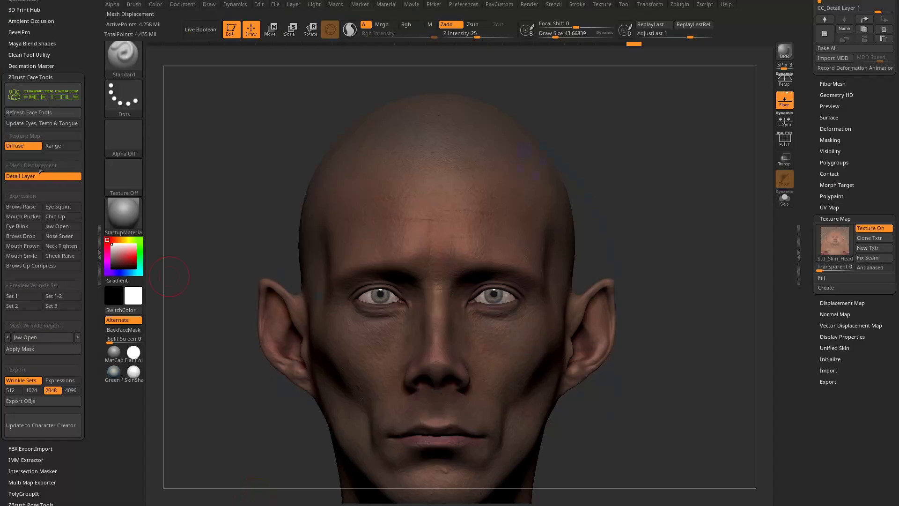
Switch back to ZBrush and display the Range texture map on the head.
{"action": "left_click", "coordinate": [56, 146]}
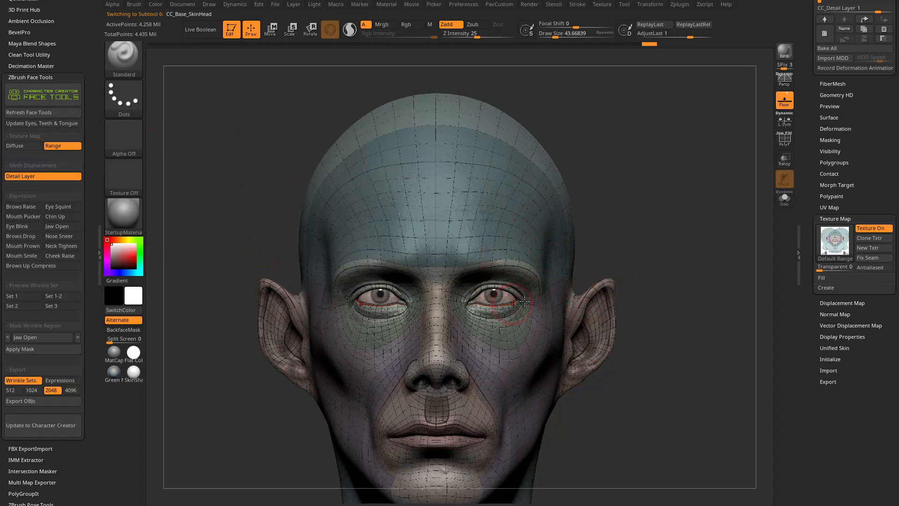
{"action": "mouse_move", "coordinate": [837, 242]}
Switch to the CC3+ Base Topology & UVs PDF guide and review its partition, mouth and eye socket pages.
{"action": "left_click_drag", "start_coordinate": [898, 187], "coordinate": [145, 0]}
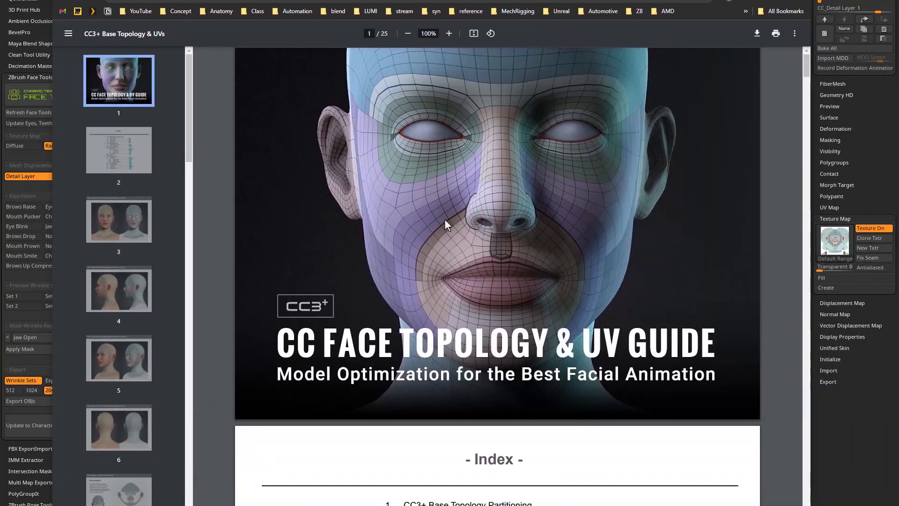
{"action": "scroll", "coordinate": [449, 234], "scroll_direction": "down", "scroll_amount": 20}
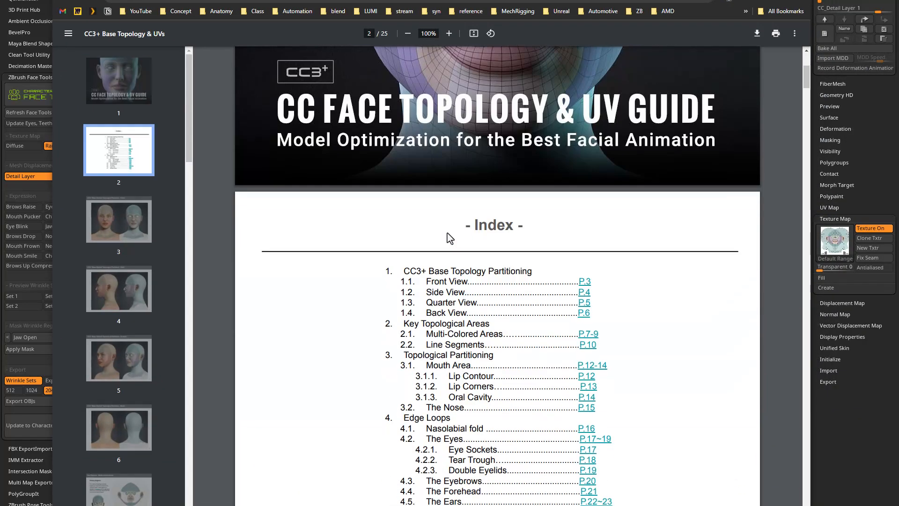
{"action": "scroll", "coordinate": [373, 221], "scroll_direction": "down", "scroll_amount": 5}
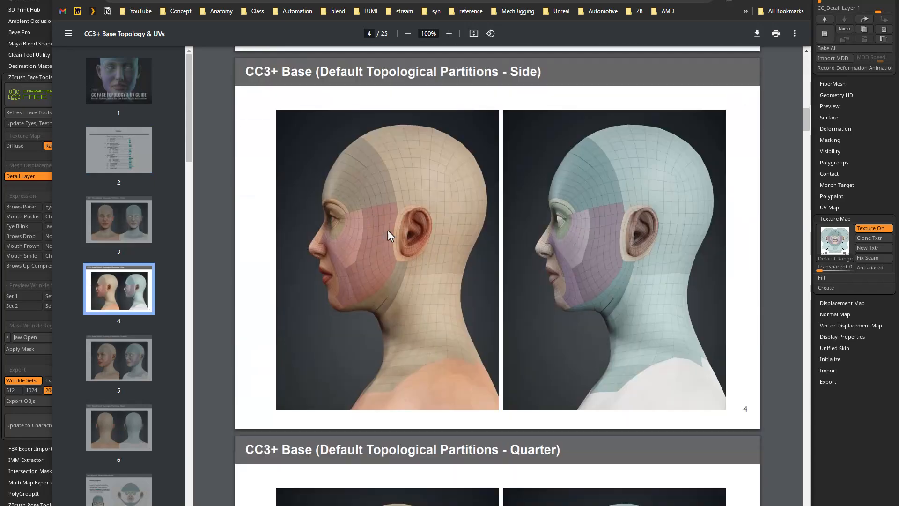
{"action": "scroll", "coordinate": [618, 233], "scroll_direction": "down", "scroll_amount": 13}
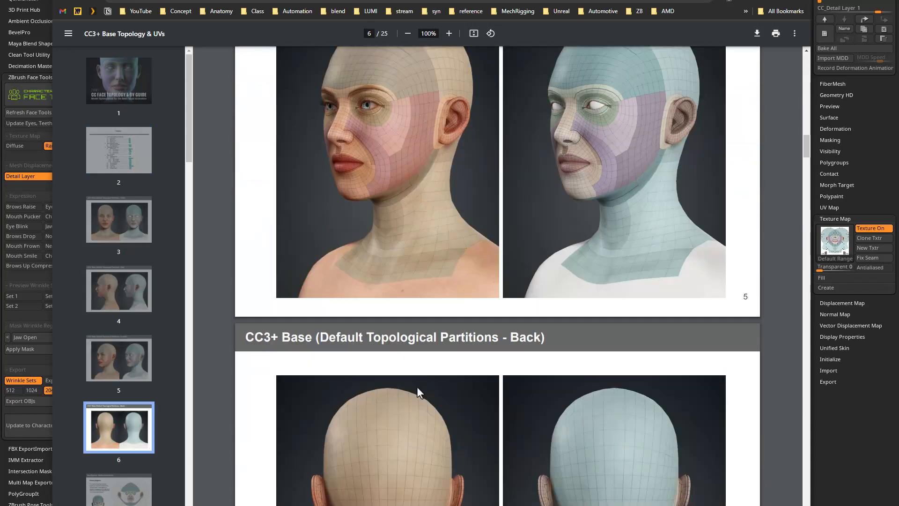
{"action": "scroll", "coordinate": [432, 388], "scroll_direction": "down", "scroll_amount": 20}
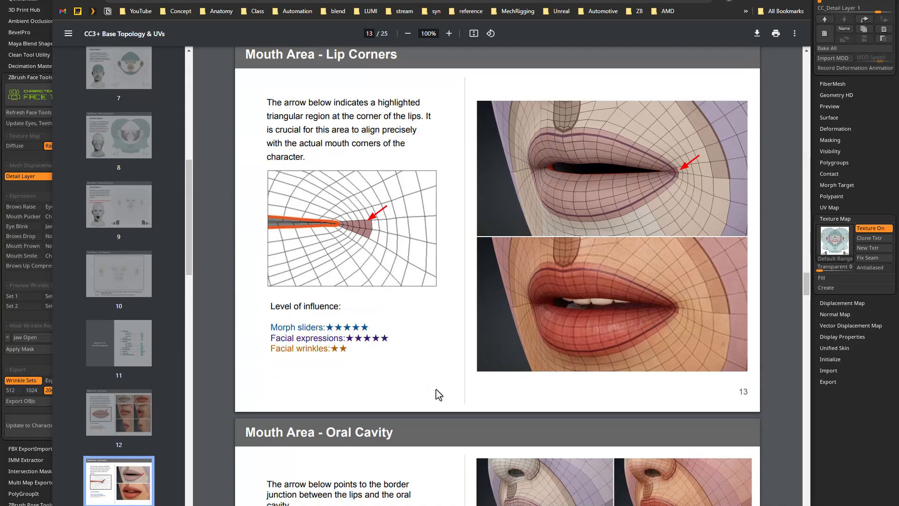
{"action": "scroll", "coordinate": [434, 387], "scroll_direction": "down", "scroll_amount": 17}
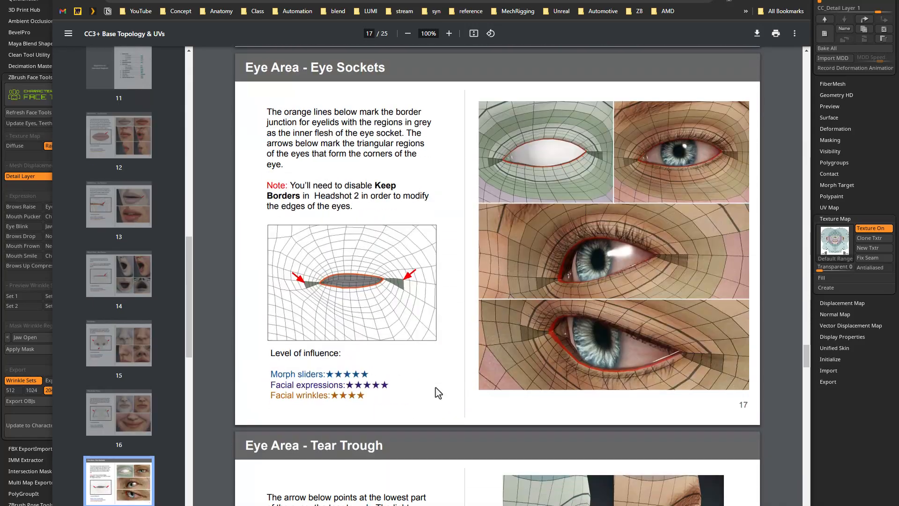
Read on to the guide's Double Eyelids page and switch back to ZBrush to view the Range-mapped head at three-quarter angle.
{"action": "scroll", "coordinate": [438, 392], "scroll_direction": "down", "scroll_amount": 8}
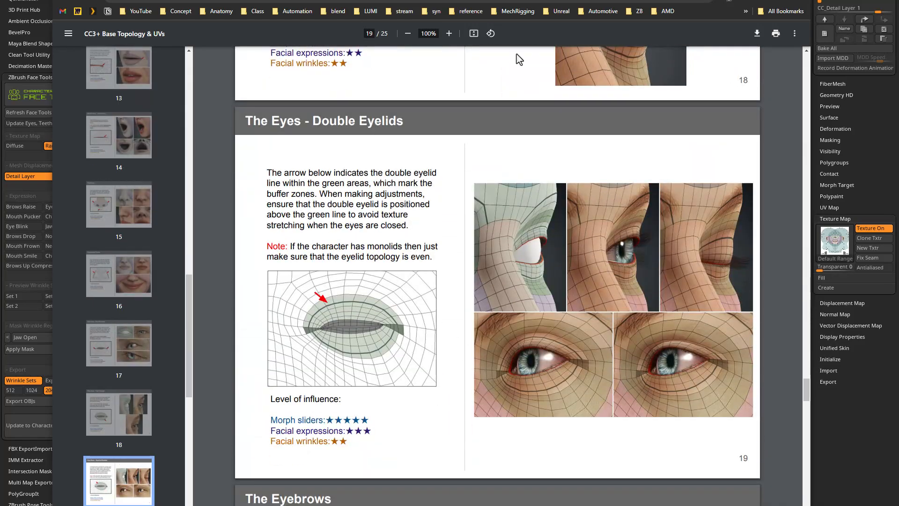
{"action": "left_click_drag", "start_coordinate": [420, 0], "coordinate": [467, 146]}
{"action": "left_click", "coordinate": [466, 101]}
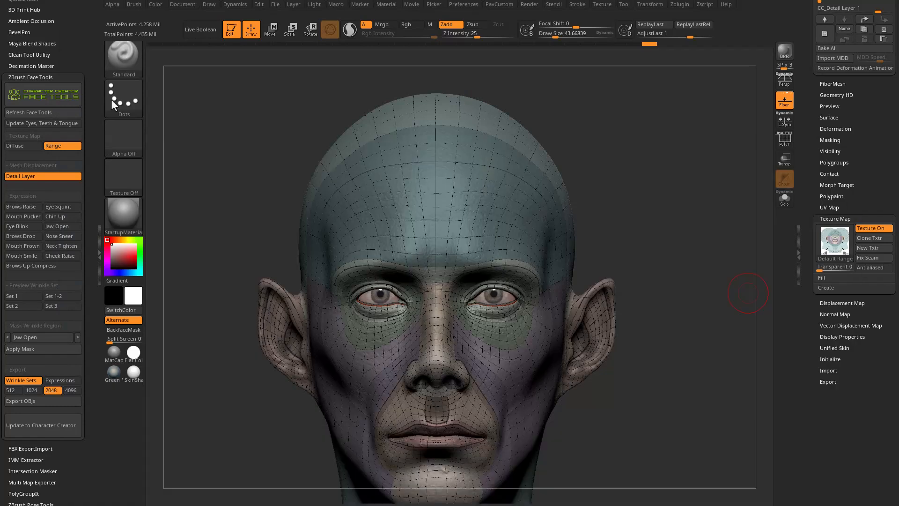
{"action": "left_click_drag", "start_coordinate": [748, 293], "coordinate": [659, 192]}
{"action": "left_click_drag", "start_coordinate": [734, 186], "coordinate": [411, 362]}
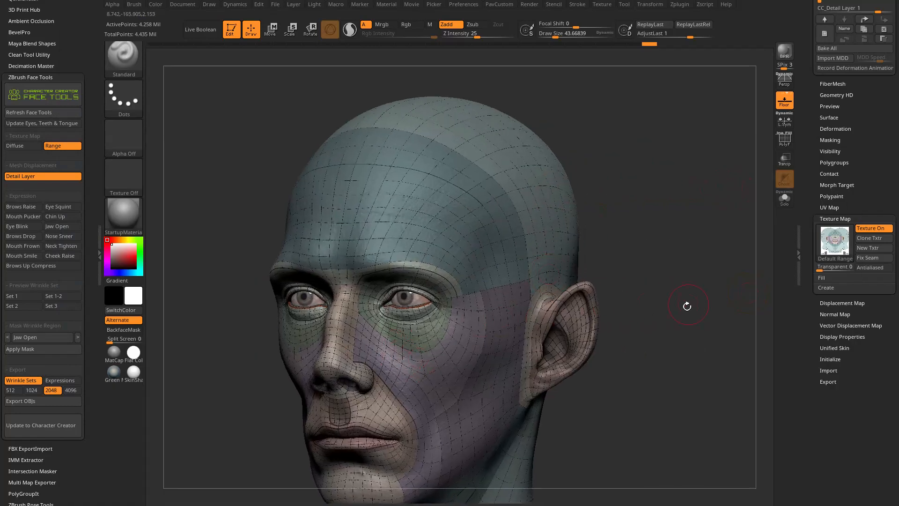
{"action": "left_click_drag", "start_coordinate": [670, 251], "coordinate": [461, 298]}
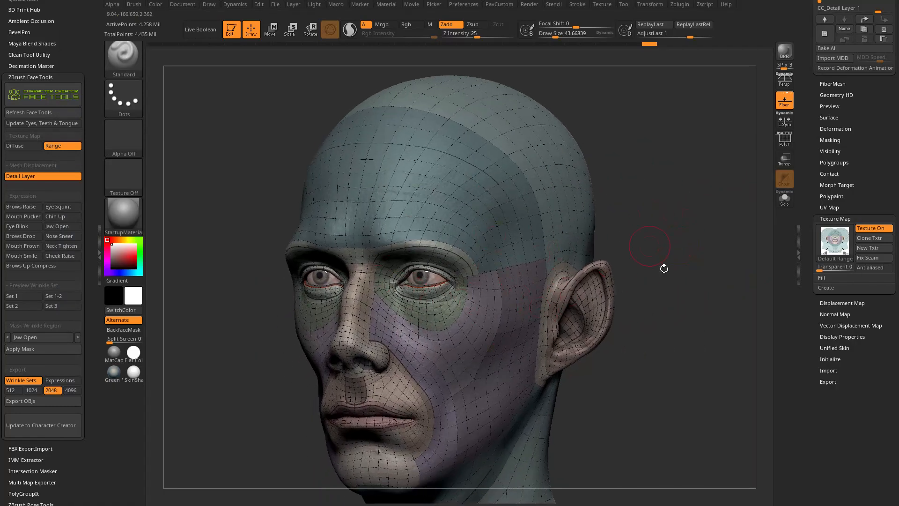
Apply the SkinShade4 material to the head for a brighter display of the coloured topology regions.
{"action": "left_click", "coordinate": [127, 215]}
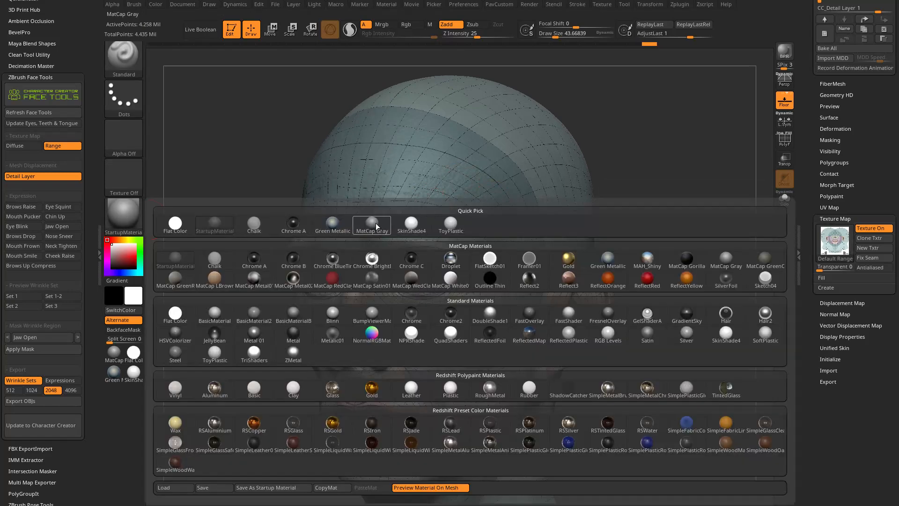
{"action": "left_click", "coordinate": [726, 334]}
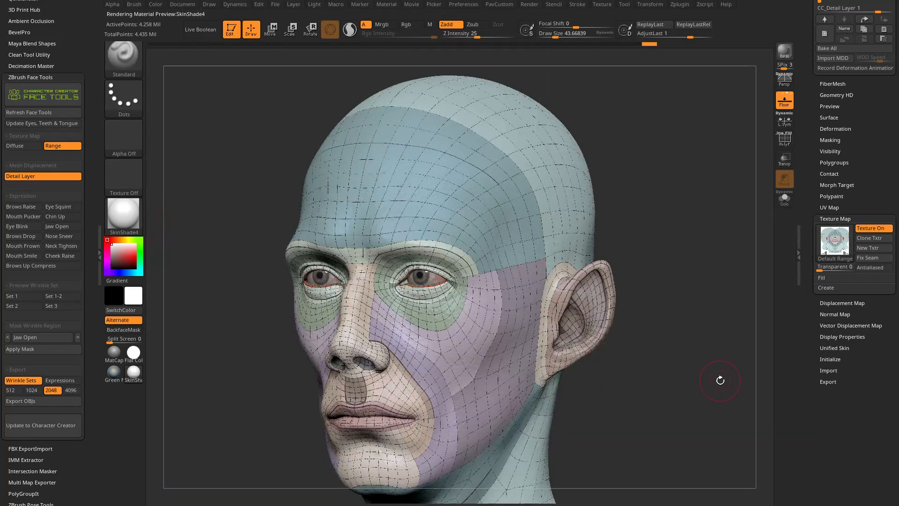
{"action": "right_click_drag", "start_coordinate": [695, 363], "coordinate": [696, 384], "text": "alt"}
{"action": "right_click_drag", "start_coordinate": [541, 225], "coordinate": [492, 311], "text": "alt"}
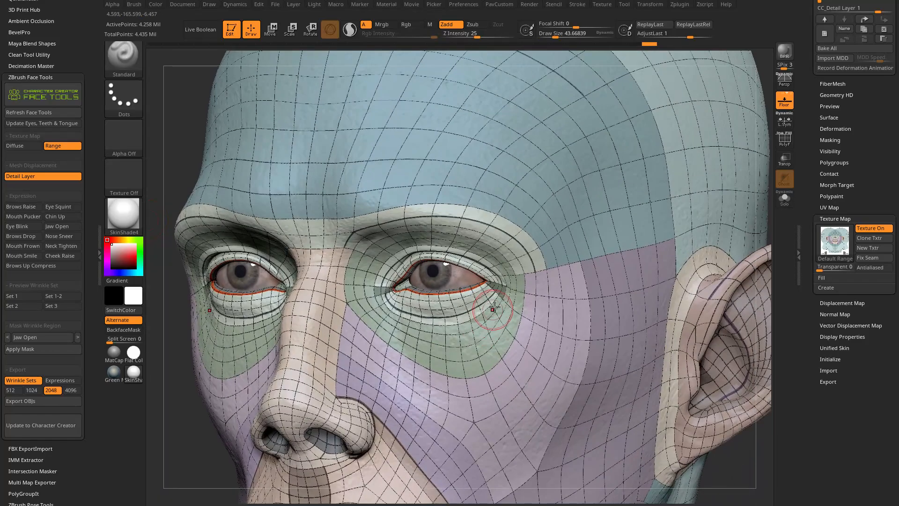
Lower the head to subdivision level 1 and inspect the topology regions around the eyes, nose and cheek.
{"action": "left_click_drag", "start_coordinate": [809, 193], "coordinate": [809, 375]}
{"action": "left_click_drag", "start_coordinate": [815, 285], "coordinate": [818, 225]}
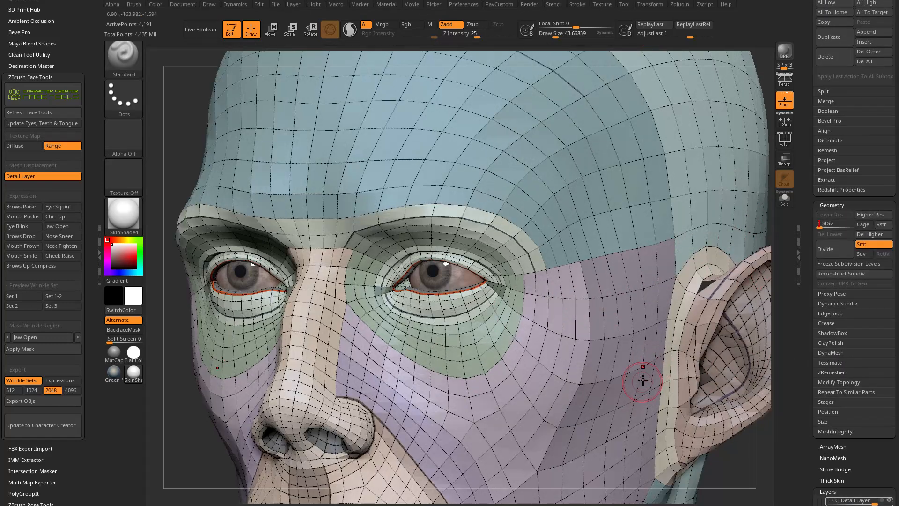
{"action": "right_click_drag", "start_coordinate": [502, 332], "coordinate": [561, 256], "text": "alt"}
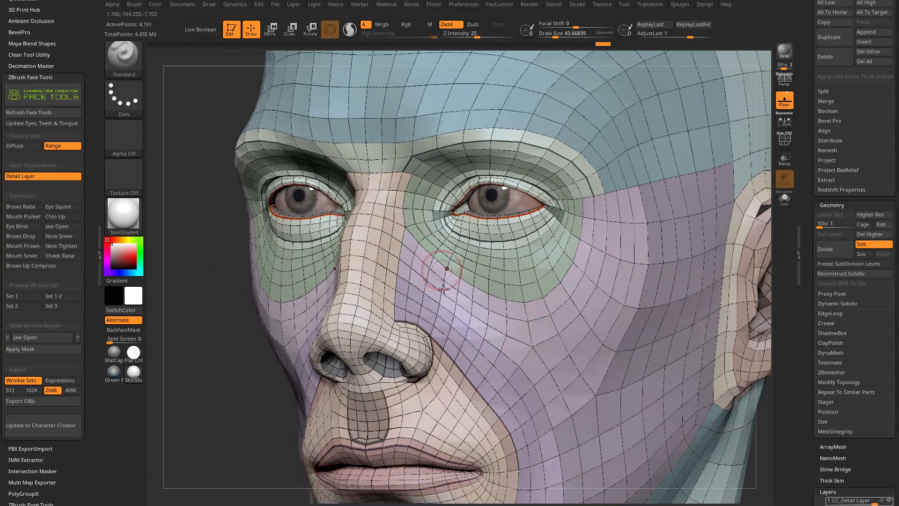
{"action": "right_click_drag", "start_coordinate": [588, 289], "coordinate": [566, 322], "text": "alt"}
{"action": "left_click_drag", "start_coordinate": [808, 260], "coordinate": [810, 177]}
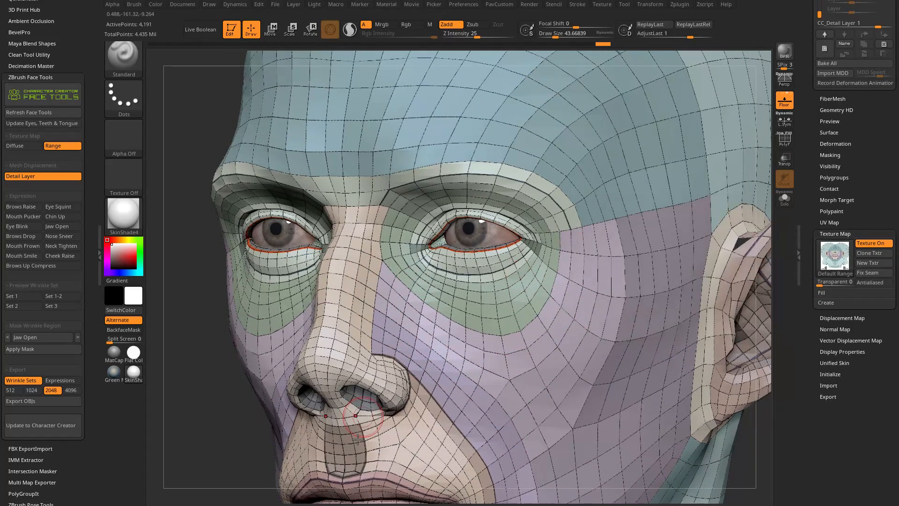
{"action": "mouse_move", "coordinate": [440, 324]}
{"action": "right_mouse_down", "text": "alt"}
{"action": "mouse_move", "coordinate": [460, 257]}
{"action": "mouse_move", "coordinate": [451, 294]}
{"action": "mouse_move", "coordinate": [463, 309]}
{"action": "mouse_move", "coordinate": [452, 328]}
{"action": "right_mouse_up", "text": "alt"}
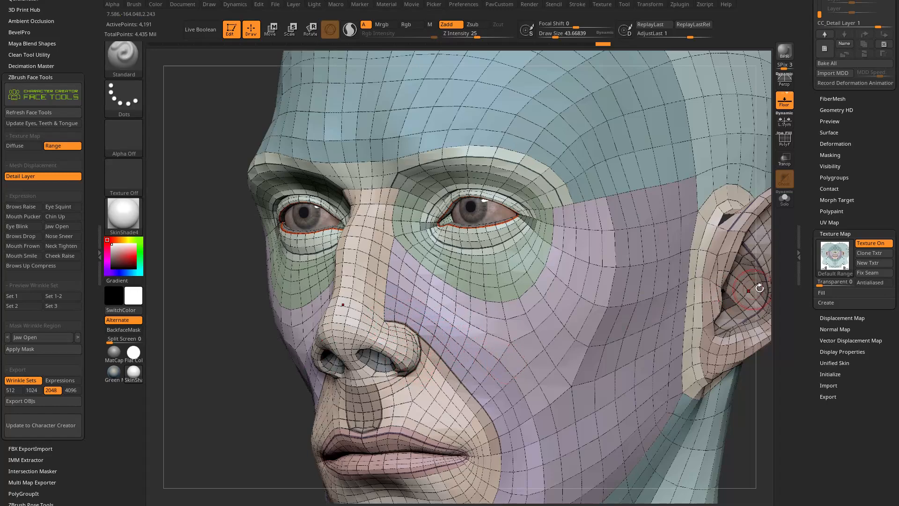
{"action": "mouse_move", "coordinate": [408, 363]}
{"action": "right_mouse_down"}
{"action": "mouse_move", "coordinate": [465, 278]}
{"action": "mouse_move", "coordinate": [398, 273]}
{"action": "right_mouse_up"}
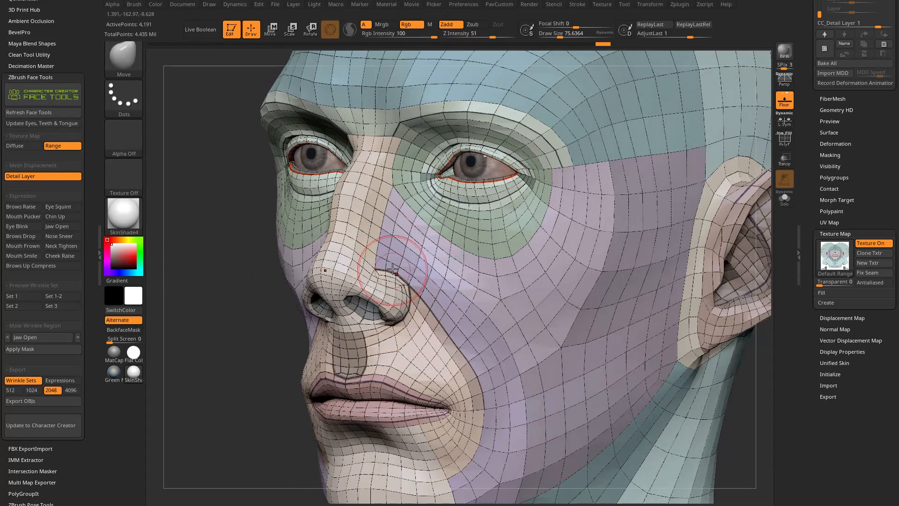
Choose the Move brush and turn off the head's Detail Layer, bringing its layer list into view.
{"action": "key", "text": "b"}
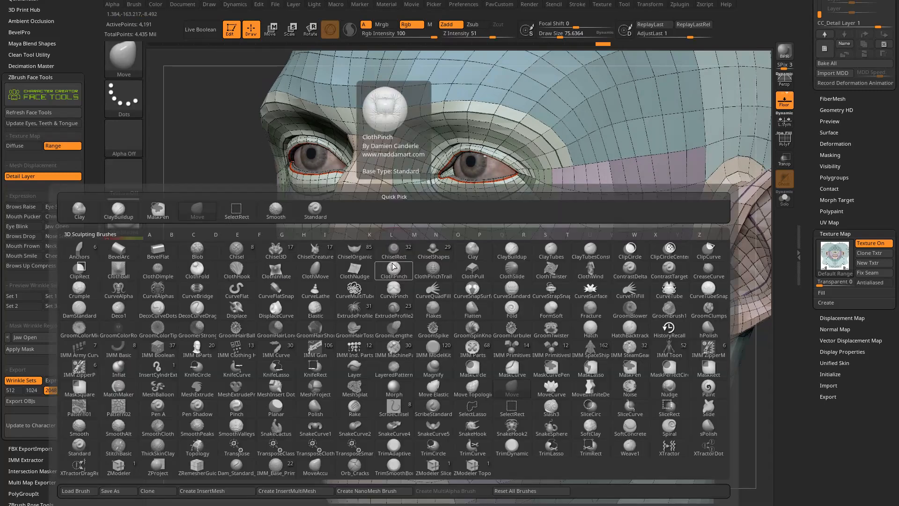
{"action": "key", "text": "m"}
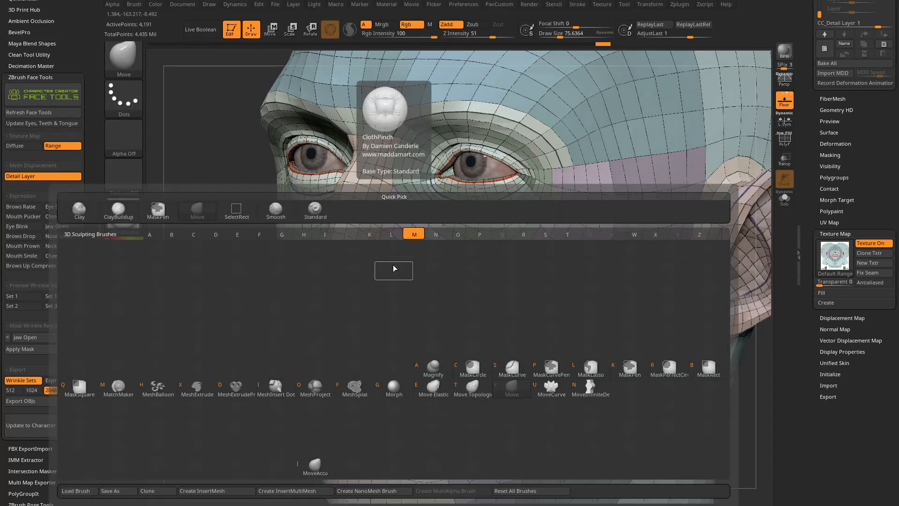
{"action": "left_click", "coordinate": [512, 392]}
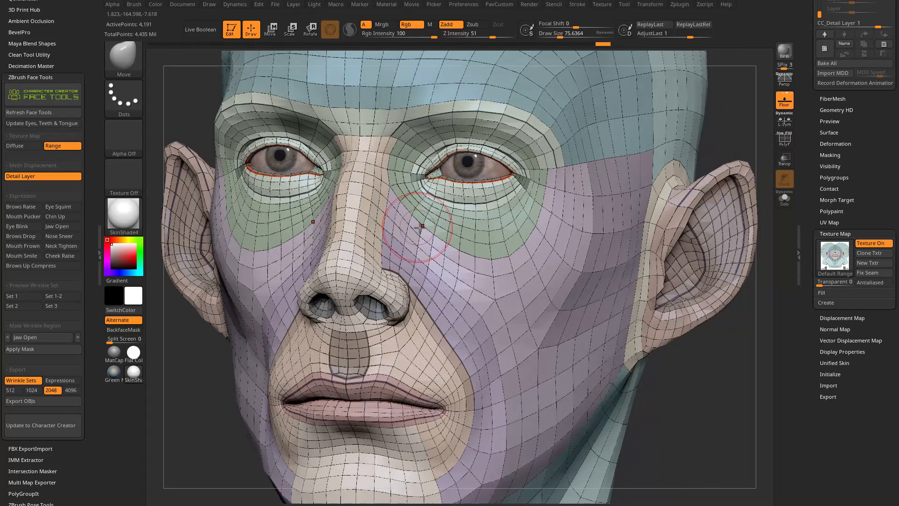
{"action": "right_click_drag", "start_coordinate": [445, 259], "coordinate": [420, 271]}
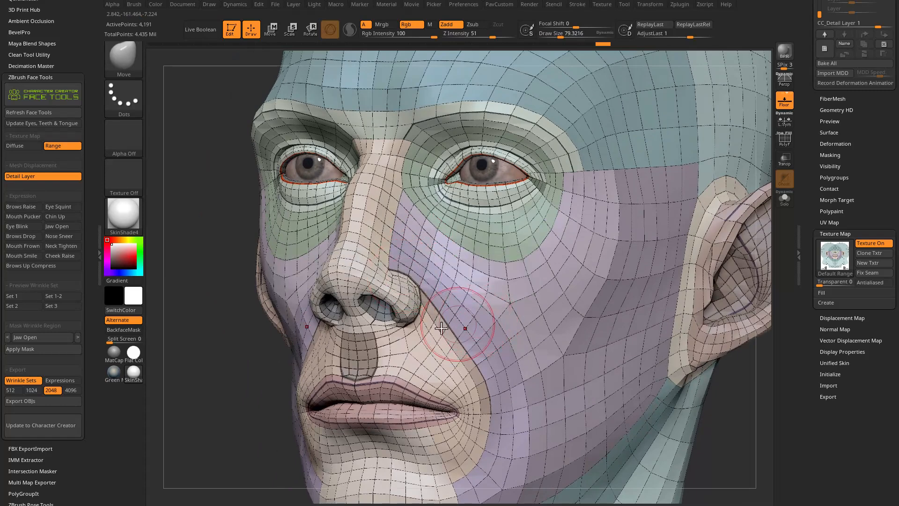
{"action": "left_click_drag", "start_coordinate": [808, 139], "coordinate": [801, 219]}
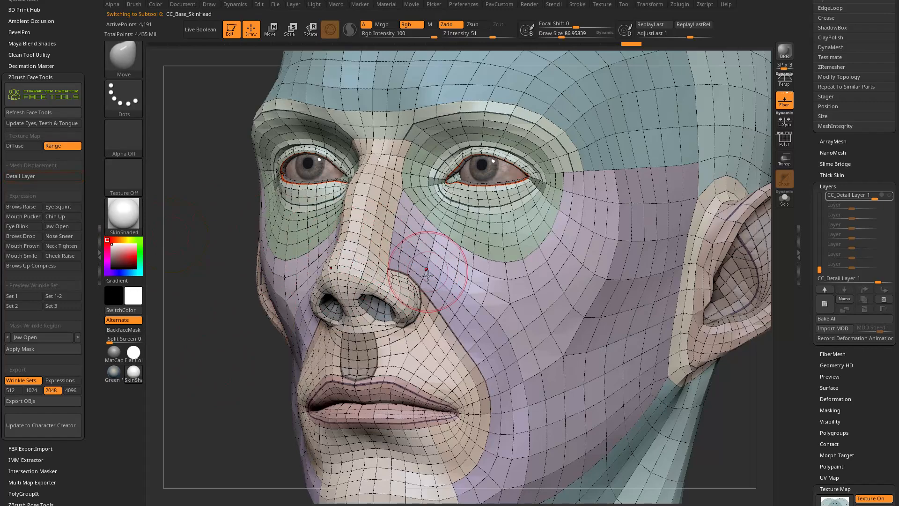
Try reshaping the nostril wing across its region border with the Move brush and undo the test strokes.
{"action": "key", "text": "ctrl+z"}
{"action": "key", "text": "ctrl+z"}
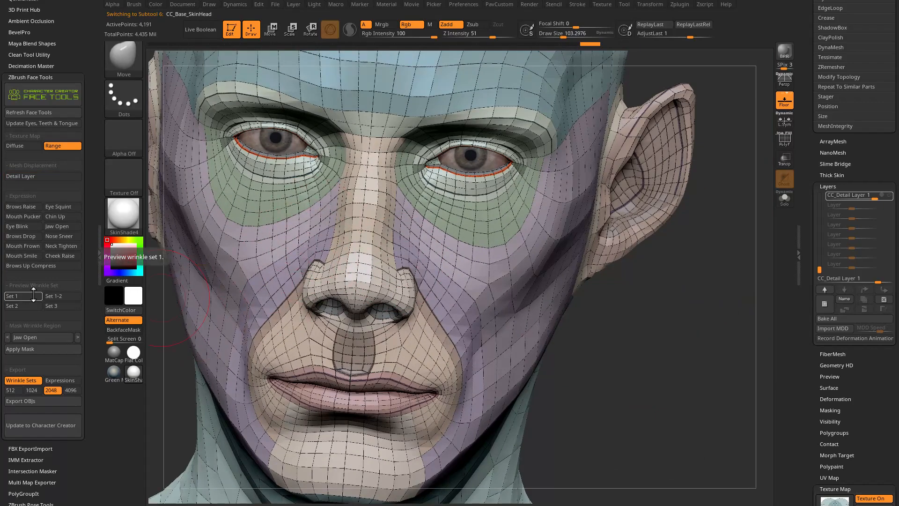
{"action": "right_click_drag", "start_coordinate": [442, 257], "coordinate": [397, 266]}
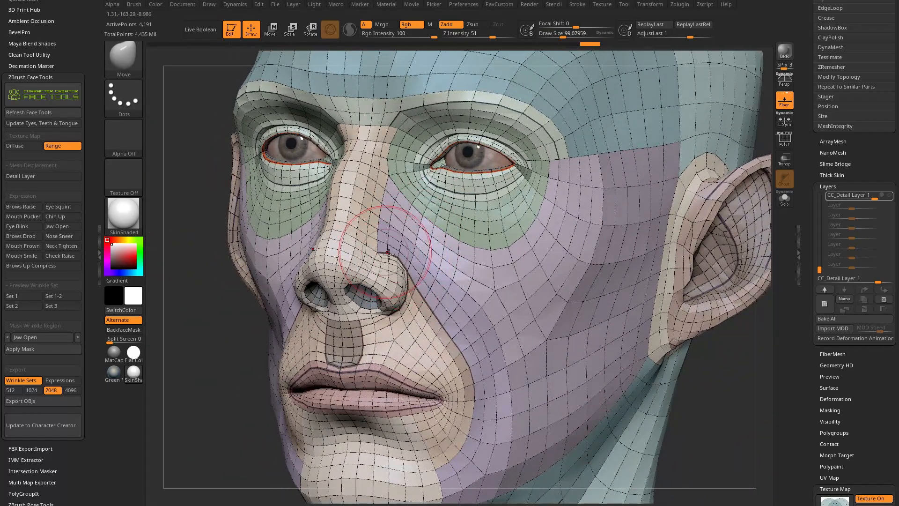
{"action": "key", "text": "s"}
{"action": "left_click_drag", "start_coordinate": [415, 297], "coordinate": [417, 294]}
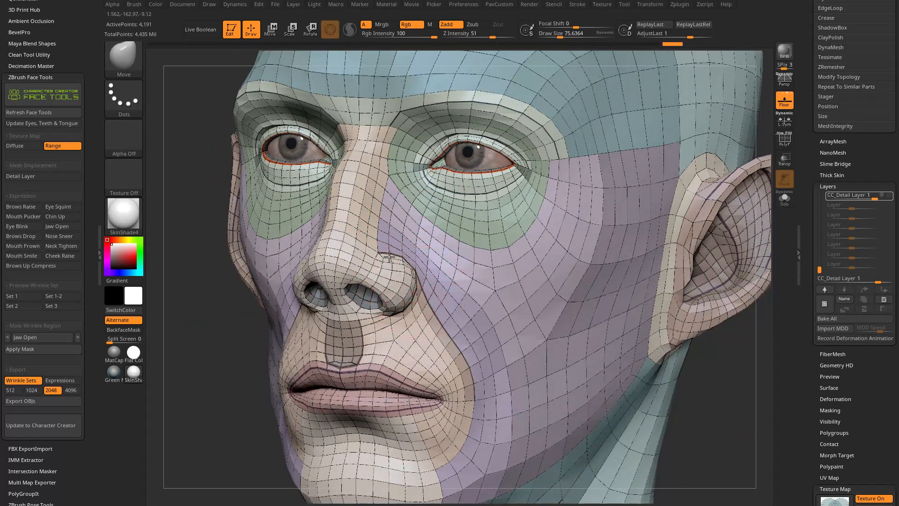
{"action": "right_click_drag", "start_coordinate": [417, 302], "coordinate": [386, 248]}
{"action": "mouse_move", "coordinate": [440, 256]}
{"action": "right_mouse_down"}
{"action": "mouse_move", "coordinate": [387, 299]}
{"action": "mouse_move", "coordinate": [470, 265]}
{"action": "right_mouse_up"}
{"action": "key", "text": "ctrl+z"}
{"action": "key", "text": "ctrl+z"}
{"action": "key", "text": "ctrl+z"}
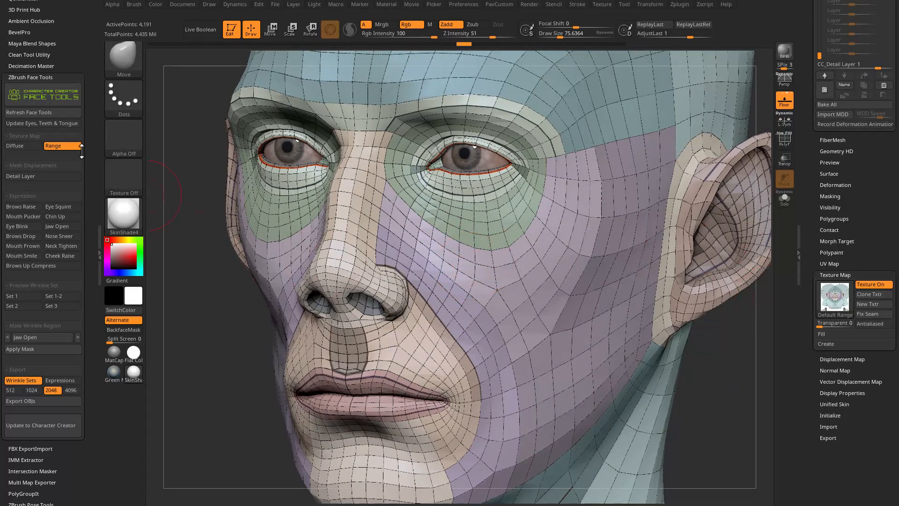
Turn off the Range texture map and apply the MatCap Gray material to the head.
{"action": "left_click", "coordinate": [871, 295]}
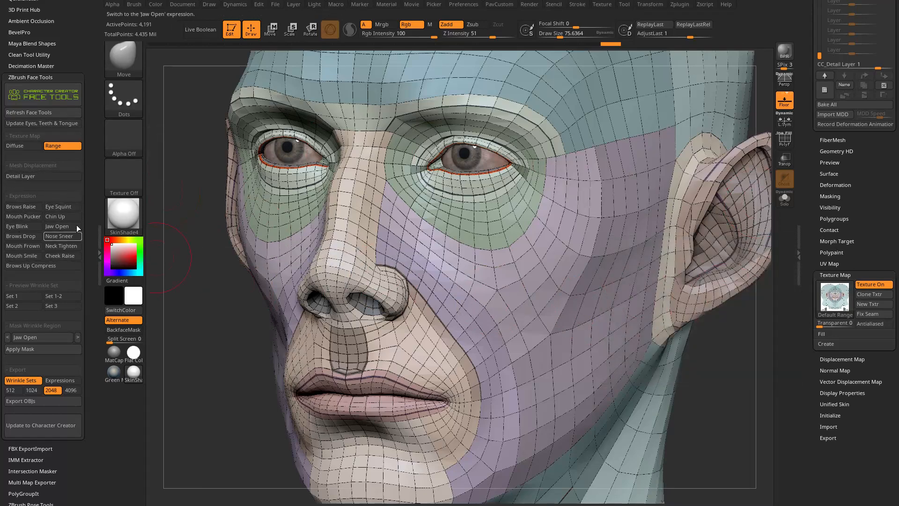
{"action": "left_click", "coordinate": [56, 146]}
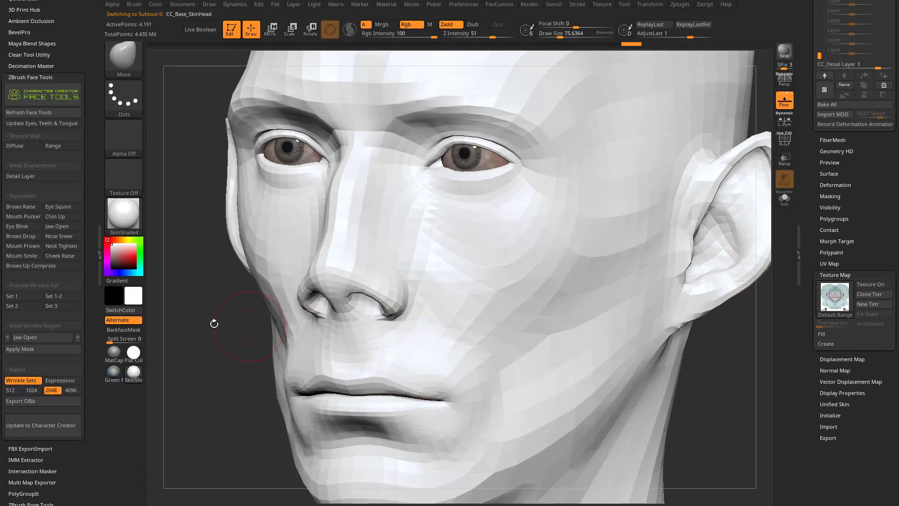
{"action": "left_click", "coordinate": [123, 214]}
{"action": "left_click", "coordinate": [215, 229]}
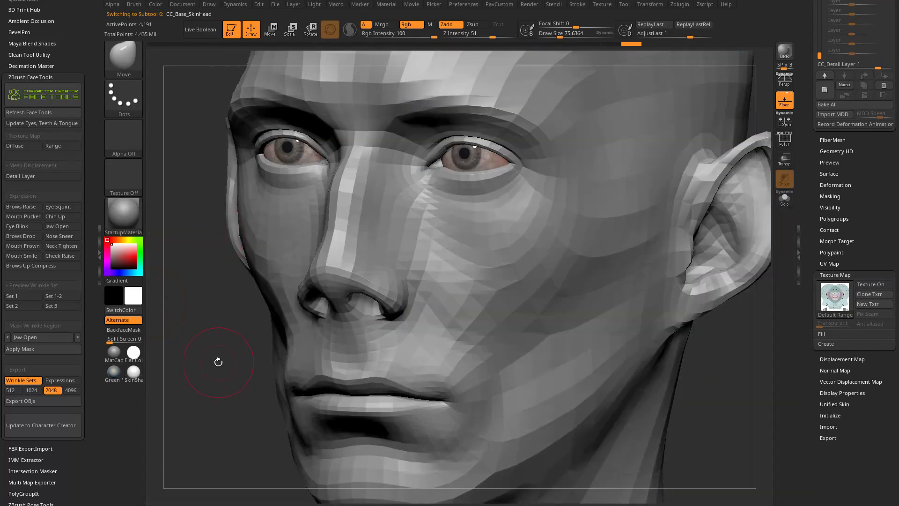
{"action": "key", "text": "m"}
{"action": "left_click", "coordinate": [377, 226]}
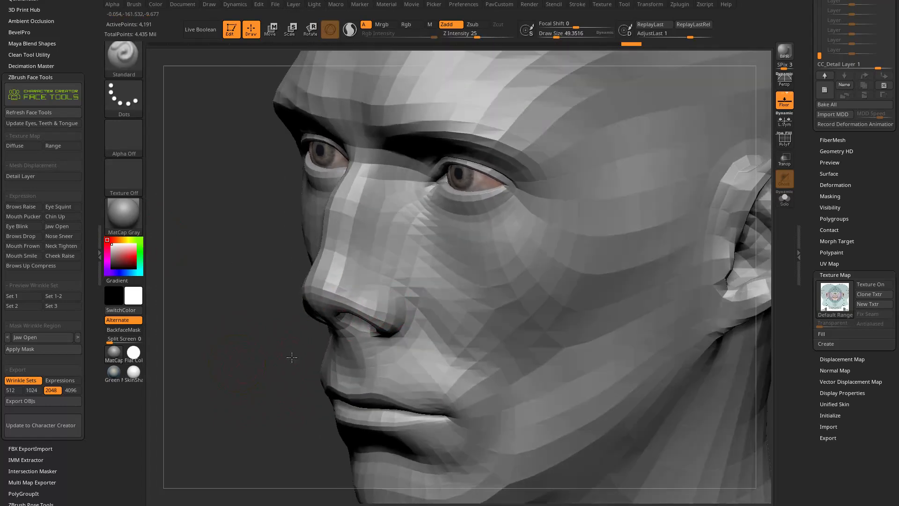
Sculpt the nostril wing and the crease around it with the Standard brush at a draw size of about 49.
{"action": "left_click_drag", "start_coordinate": [291, 357], "coordinate": [306, 357]}
{"action": "left_click_drag", "start_coordinate": [215, 294], "coordinate": [352, 278]}
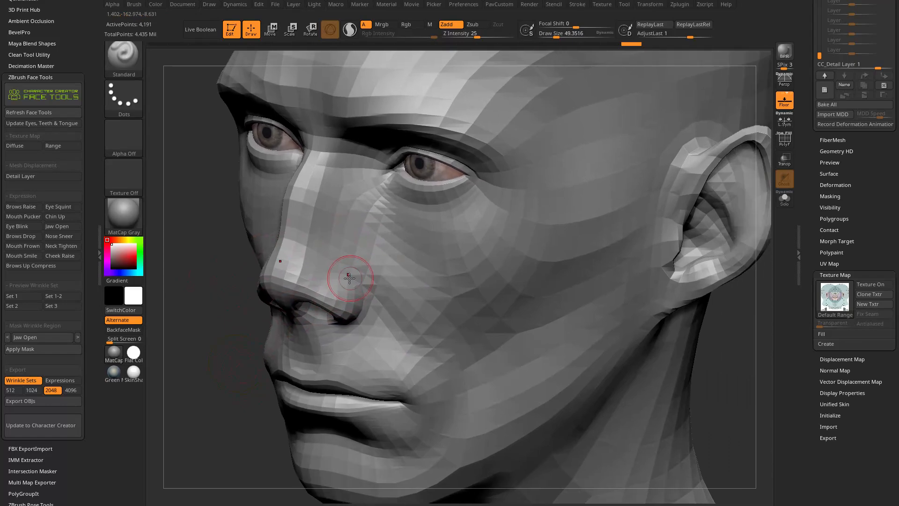
{"action": "key", "text": "b"}
{"action": "key", "text": "c"}
{"action": "key", "text": "l"}
{"action": "key", "text": "b"}
{"action": "key", "text": "s"}
{"action": "key", "text": "t"}
{"action": "left_click_drag", "start_coordinate": [253, 327], "coordinate": [301, 281]}
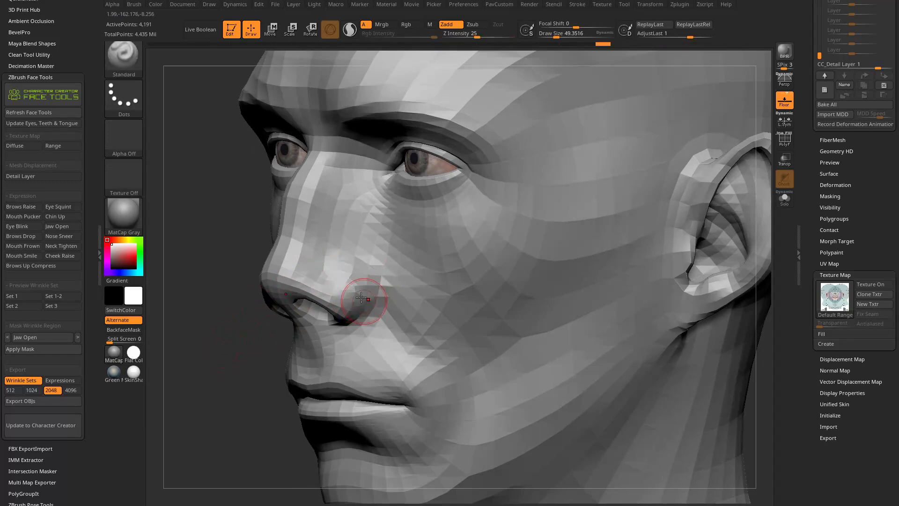
{"action": "left_click_drag", "start_coordinate": [353, 310], "coordinate": [339, 300]}
{"action": "left_click_drag", "start_coordinate": [232, 387], "coordinate": [299, 363]}
{"action": "left_click_drag", "start_coordinate": [679, 327], "coordinate": [642, 331]}
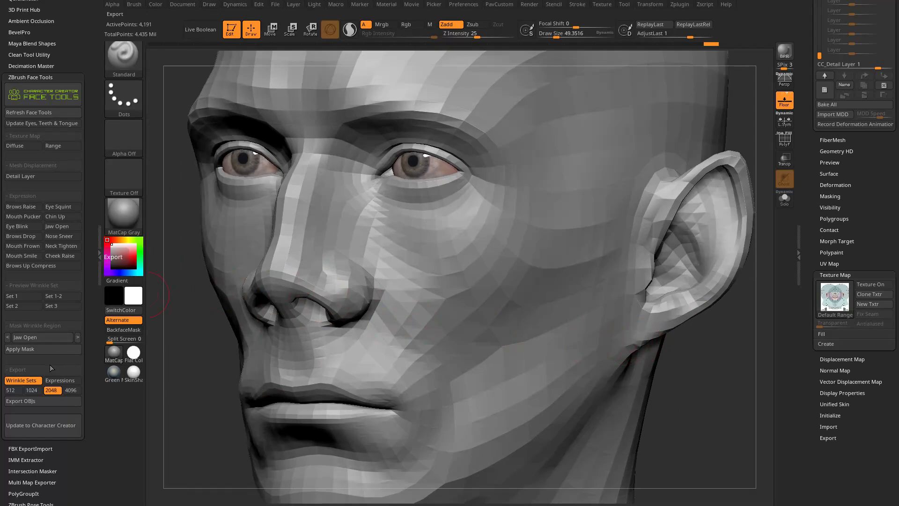
Display the Range texture map again and compare the sculpted nostril with the region border lines from several angles.
{"action": "left_click", "coordinate": [57, 145]}
{"action": "mouse_move", "coordinate": [234, 406]}
{"action": "left_mouse_down"}
{"action": "mouse_move", "coordinate": [183, 410]}
{"action": "mouse_move", "coordinate": [225, 411]}
{"action": "left_mouse_up"}
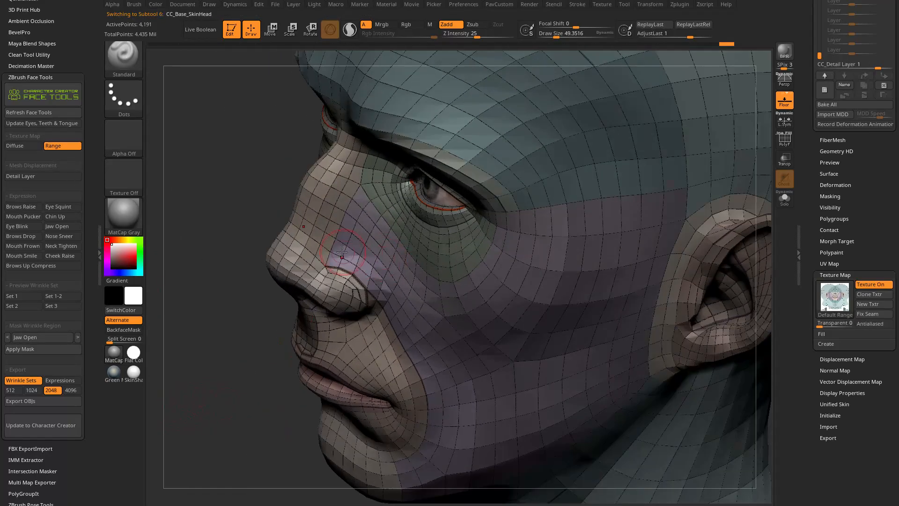
{"action": "left_click_drag", "start_coordinate": [315, 356], "coordinate": [260, 334]}
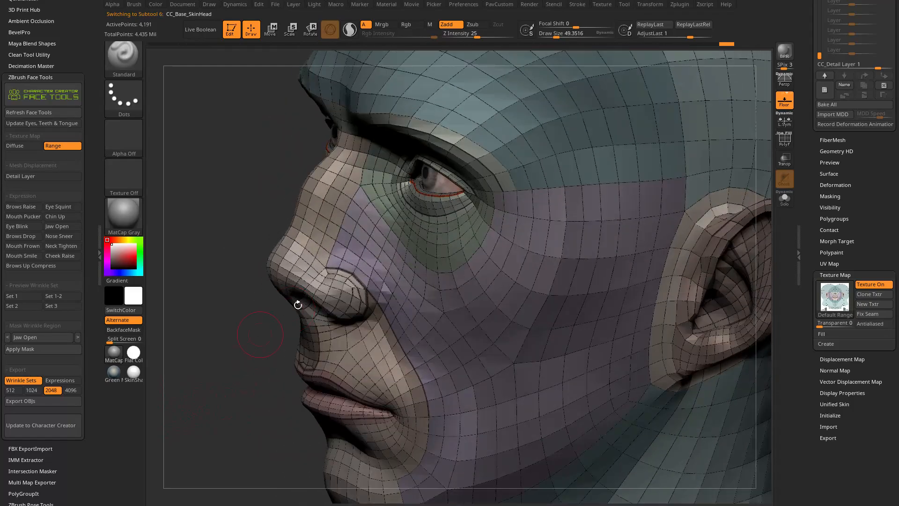
{"action": "left_click_drag", "start_coordinate": [322, 319], "coordinate": [360, 248]}
{"action": "left_click_drag", "start_coordinate": [269, 384], "coordinate": [370, 328]}
{"action": "left_click_drag", "start_coordinate": [725, 160], "coordinate": [699, 175]}
Apply the SkinShade4 material again and inspect the brow and forehead regions of the head.
{"action": "left_click", "coordinate": [124, 216]}
{"action": "left_click", "coordinate": [725, 333]}
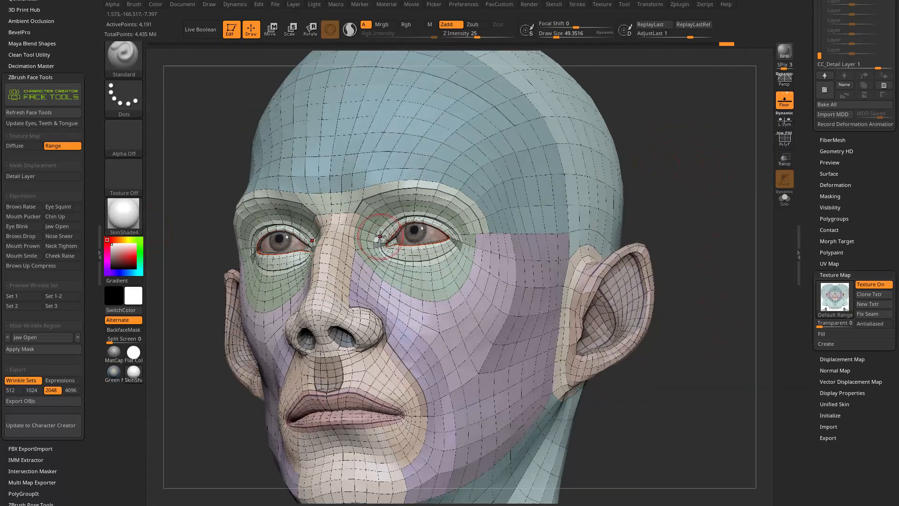
{"action": "left_click_drag", "start_coordinate": [718, 179], "coordinate": [686, 178]}
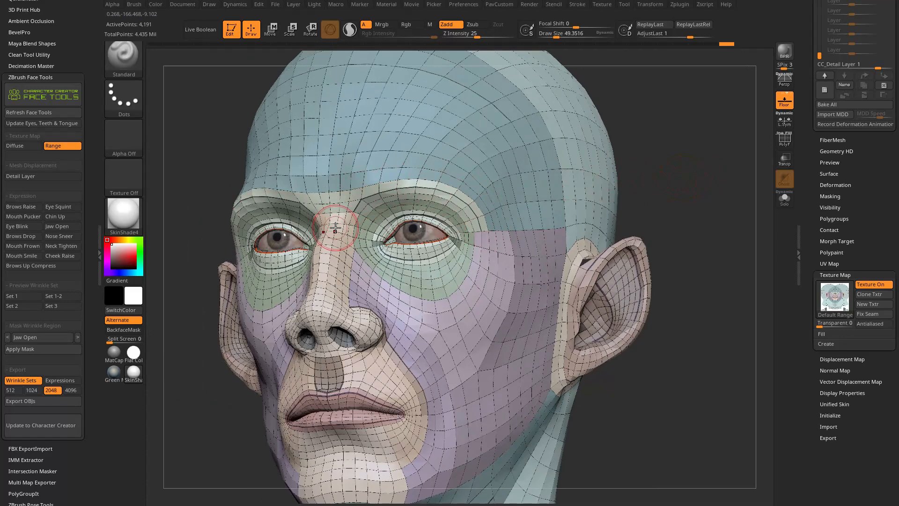
{"action": "mouse_move", "coordinate": [650, 155]}
{"action": "left_mouse_down"}
{"action": "mouse_move", "coordinate": [688, 164]}
{"action": "mouse_move", "coordinate": [651, 171]}
{"action": "left_mouse_up"}
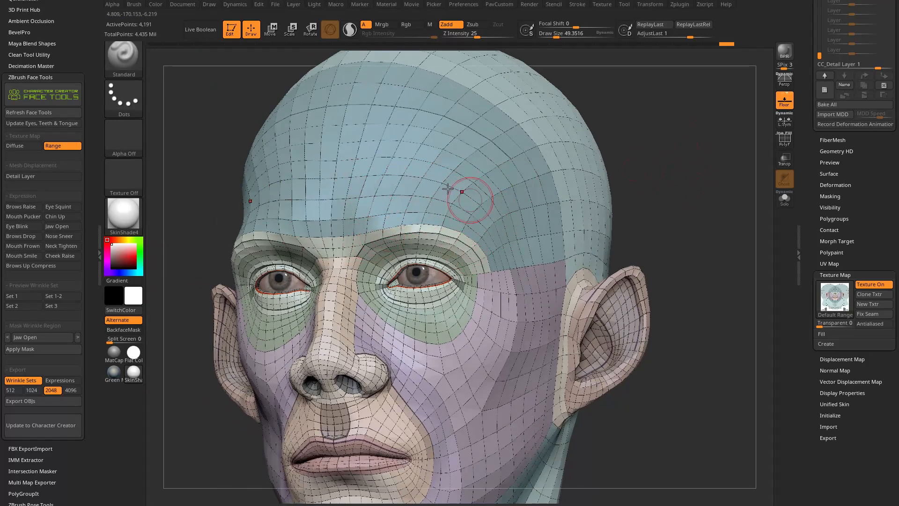
{"action": "right_click_drag", "start_coordinate": [508, 199], "coordinate": [397, 244]}
{"action": "right_click_drag", "start_coordinate": [318, 258], "coordinate": [385, 229]}
Reshape the brow ridge along its region border with the Move brush at a draw size of about 72.
{"action": "key", "text": "b"}
{"action": "key", "text": "m"}
{"action": "key", "text": "v"}
{"action": "key", "text": "s"}
{"action": "left_click_drag", "start_coordinate": [387, 231], "coordinate": [374, 229]}
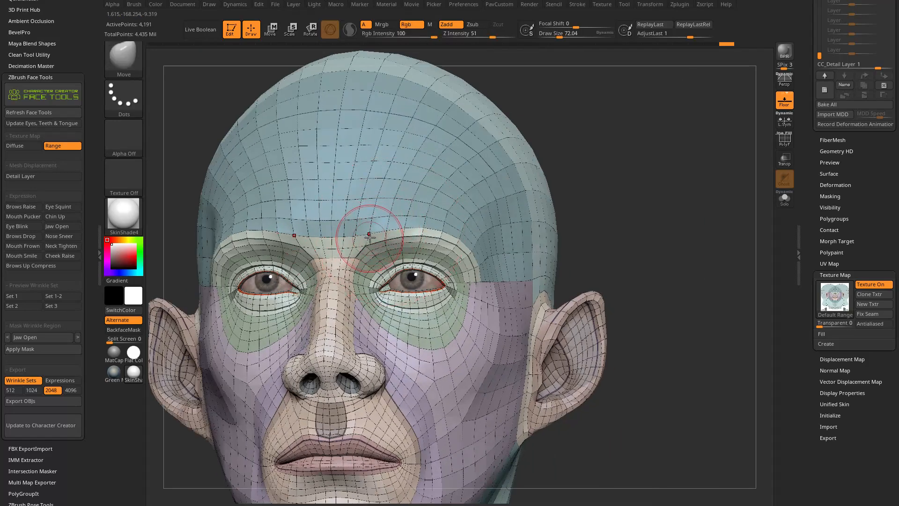
{"action": "right_click_drag", "start_coordinate": [469, 263], "coordinate": [376, 233]}
{"action": "mouse_move", "coordinate": [376, 233]}
{"action": "left_mouse_down"}
{"action": "mouse_move", "coordinate": [373, 225]}
{"action": "mouse_move", "coordinate": [397, 216]}
{"action": "left_mouse_up"}
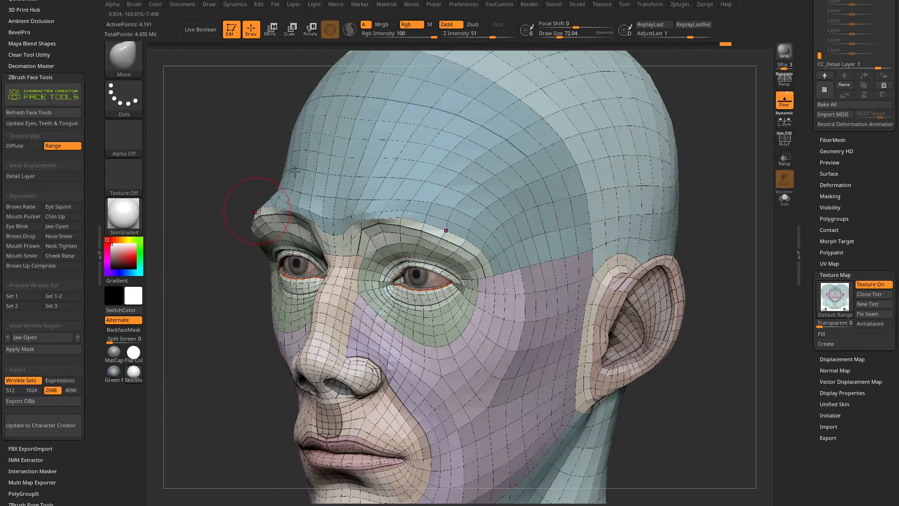
Undo the last four Move brush changes to the brow ridge.
{"action": "key", "text": "ctrl+z"}
{"action": "key", "text": "ctrl+z"}
{"action": "key", "text": "ctrl+z"}
{"action": "key", "text": "ctrl+z"}
{"action": "key", "text": "ctrl+z"}
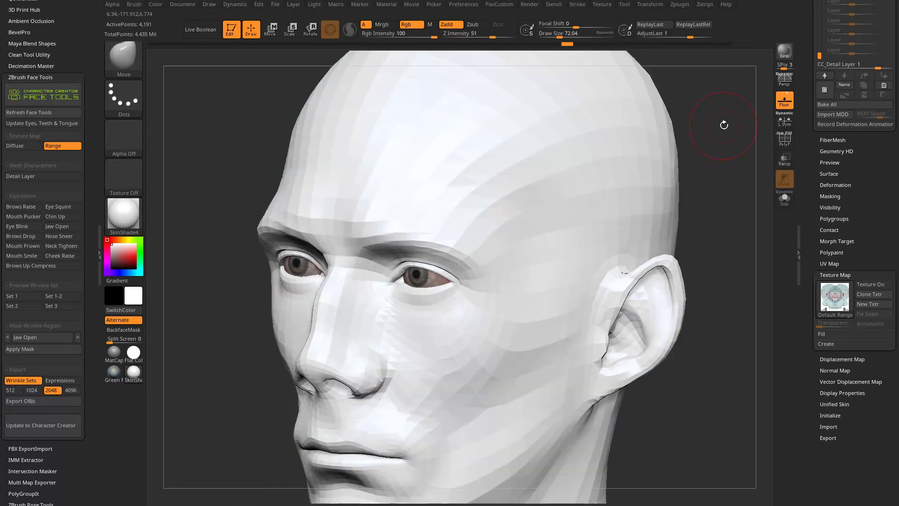
{"action": "right_click_drag", "start_coordinate": [724, 126], "coordinate": [696, 152]}
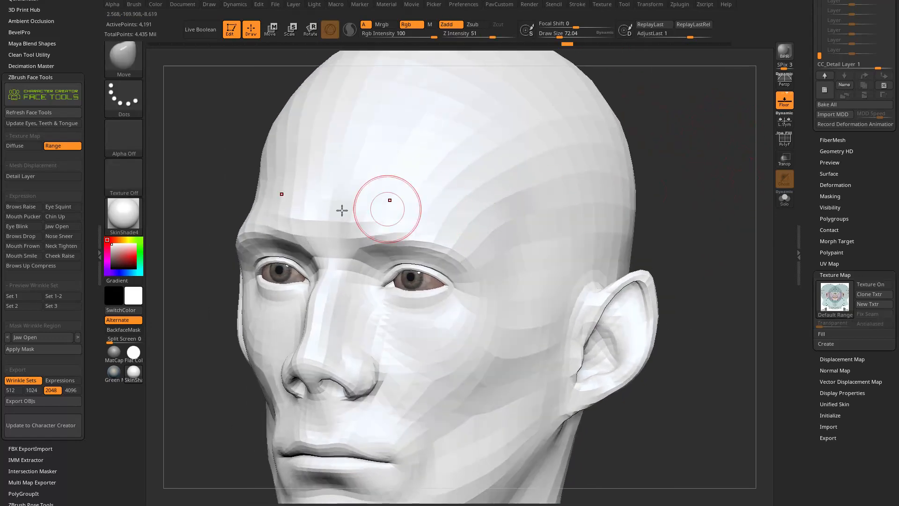
Switch to the Standard brush and apply the StartupMaterial to the head.
{"action": "key", "text": "b"}
{"action": "key", "text": "s"}
{"action": "key", "text": "t"}
{"action": "left_click", "coordinate": [134, 210]}
{"action": "left_click", "coordinate": [212, 225]}
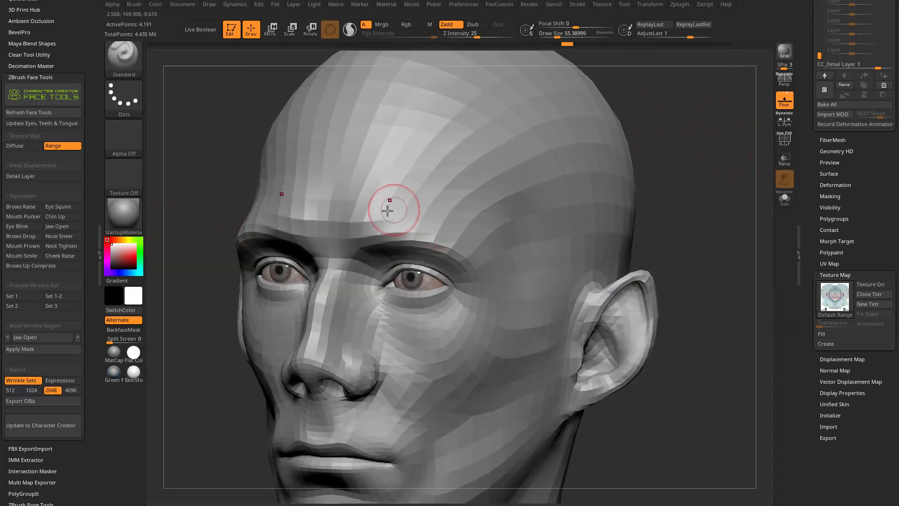
Undo the last brow edit and examine the brow and face from several angles.
{"action": "right_click_drag", "start_coordinate": [499, 269], "coordinate": [696, 199]}
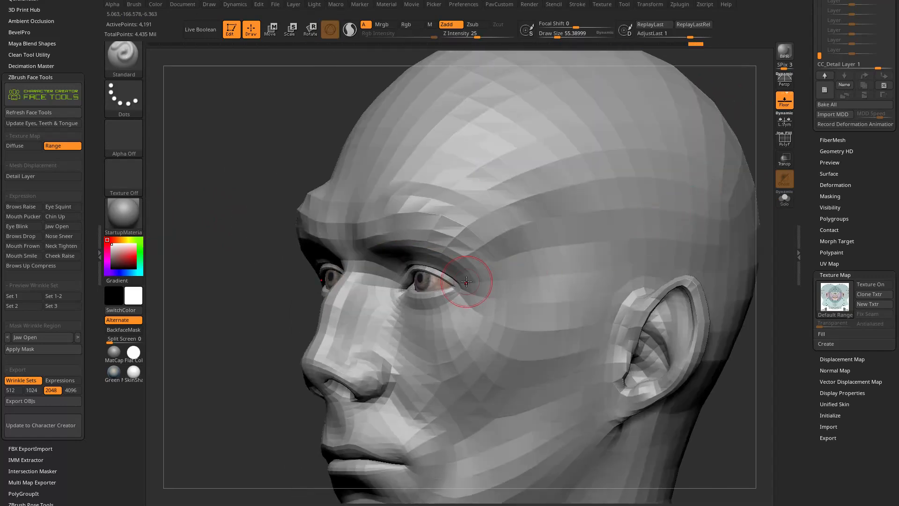
{"action": "key", "text": "ctrl+z"}
{"action": "right_click_drag", "start_coordinate": [210, 286], "coordinate": [281, 297], "text": "shift"}
{"action": "right_click_drag", "start_coordinate": [625, 275], "coordinate": [693, 211], "text": "alt"}
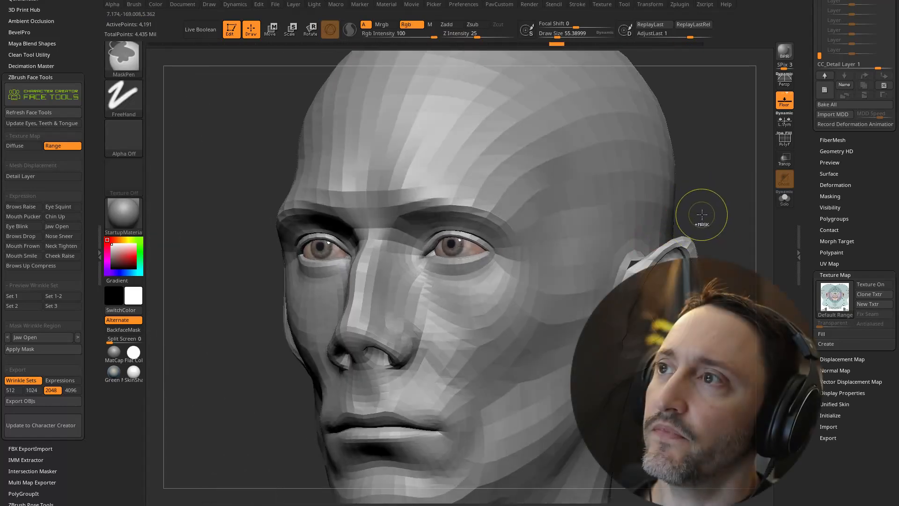
{"action": "right_click_drag", "start_coordinate": [703, 208], "coordinate": [724, 194]}
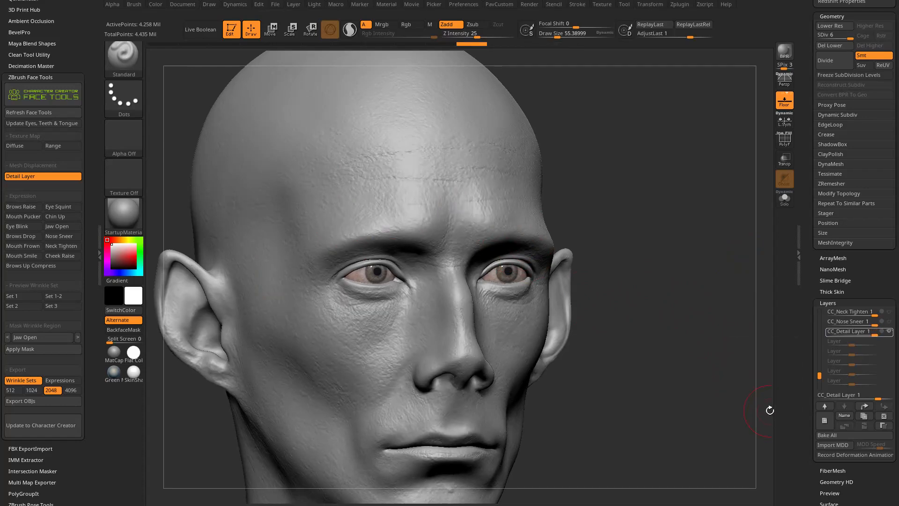
Turn the Detail Layer off and on again to compare the head with and without its skin detail.
{"action": "left_click", "coordinate": [37, 176]}
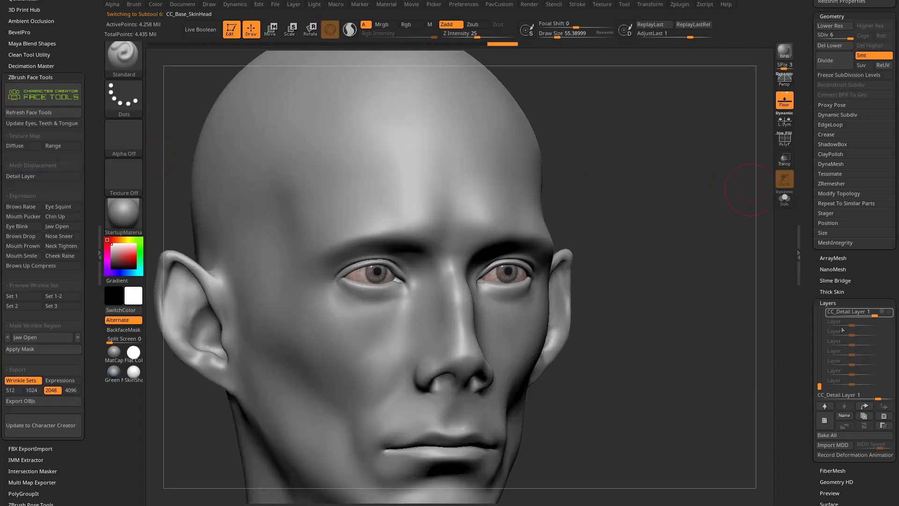
{"action": "left_click_drag", "start_coordinate": [679, 317], "coordinate": [731, 323]}
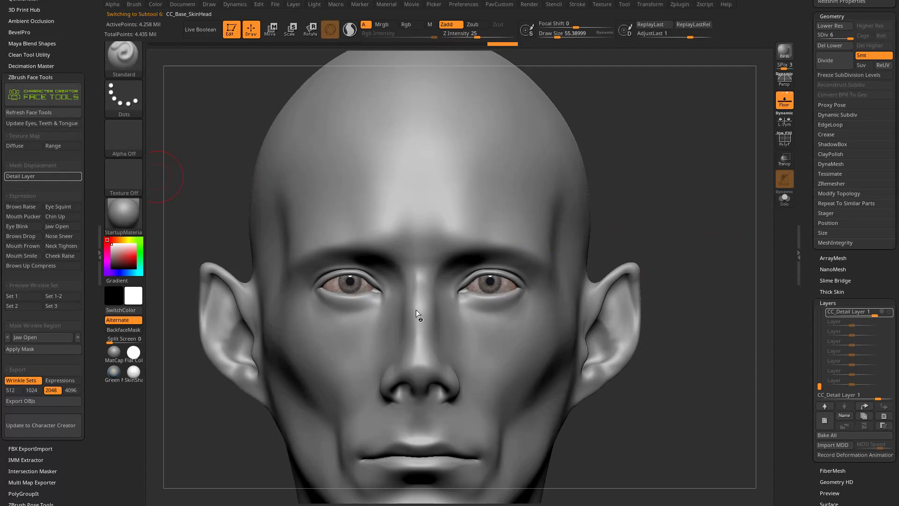
{"action": "left_click", "coordinate": [43, 176]}
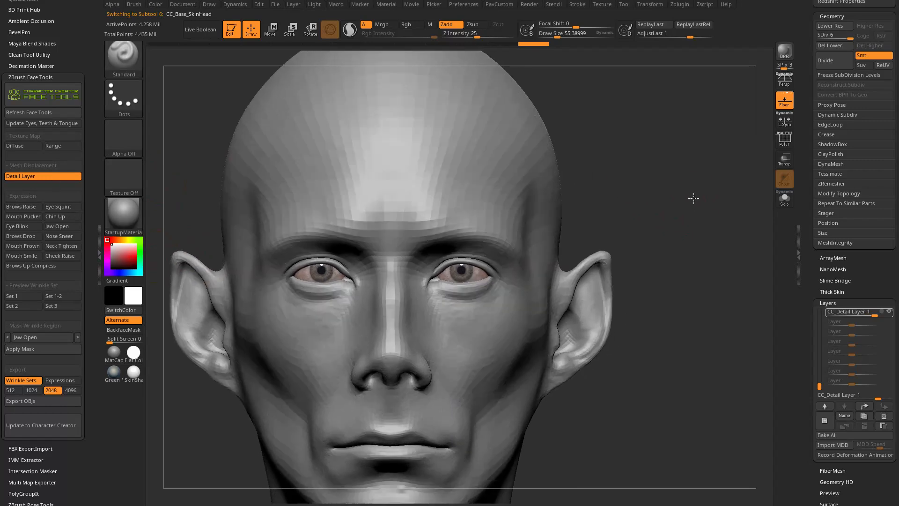
{"action": "left_click_drag", "start_coordinate": [708, 190], "coordinate": [748, 191]}
{"action": "left_click_drag", "start_coordinate": [679, 163], "coordinate": [634, 180]}
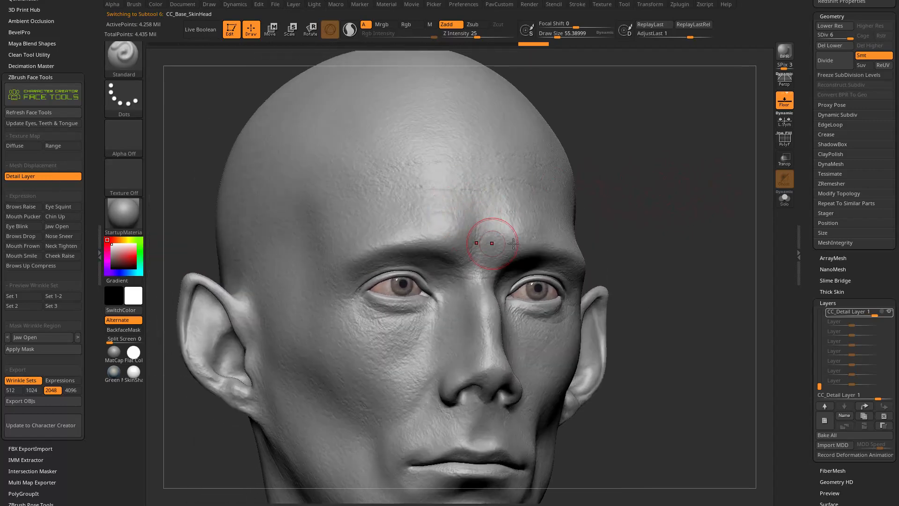
Check the recording state of CC_Detail Layer in the layer list and turn the Detail Layer off.
{"action": "left_click_drag", "start_coordinate": [814, 296], "coordinate": [821, 276]}
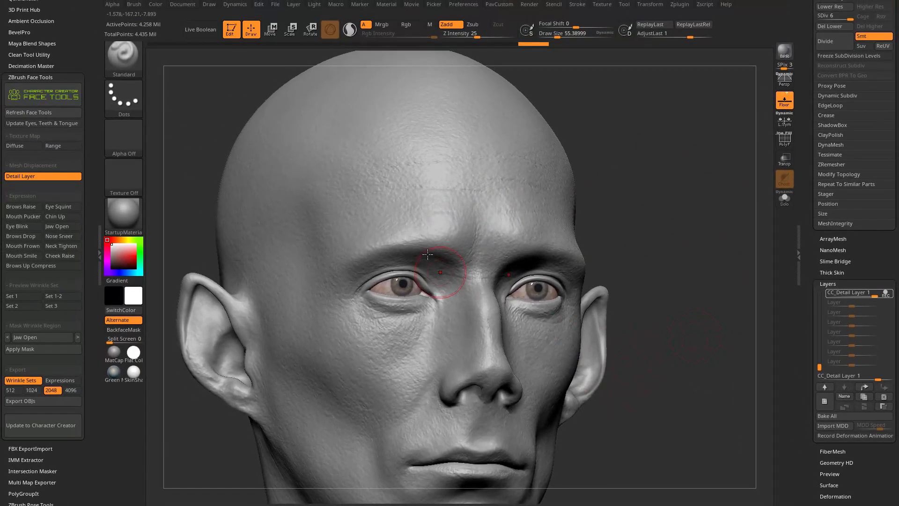
{"action": "left_click_drag", "start_coordinate": [683, 237], "coordinate": [625, 245], "text": "alt"}
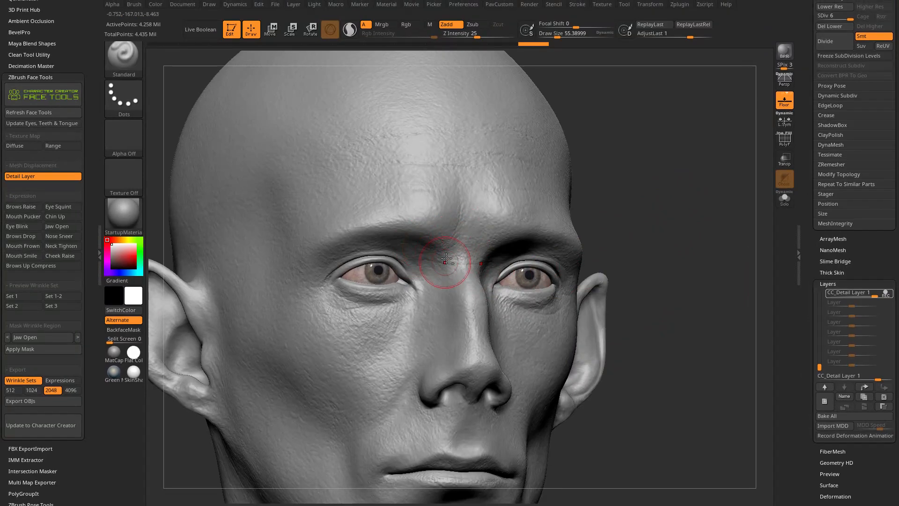
{"action": "left_click_drag", "start_coordinate": [634, 203], "coordinate": [768, 262]}
{"action": "left_click_drag", "start_coordinate": [690, 283], "coordinate": [706, 283]}
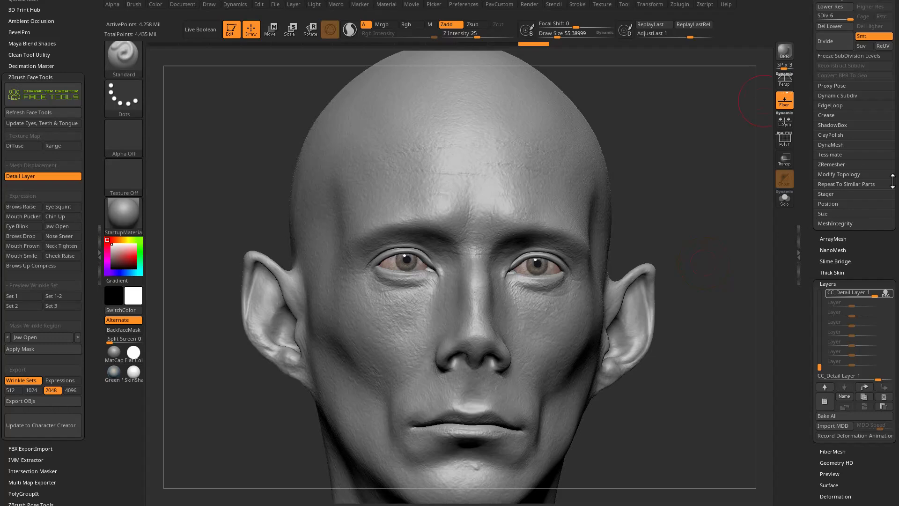
{"action": "left_click", "coordinate": [884, 292]}
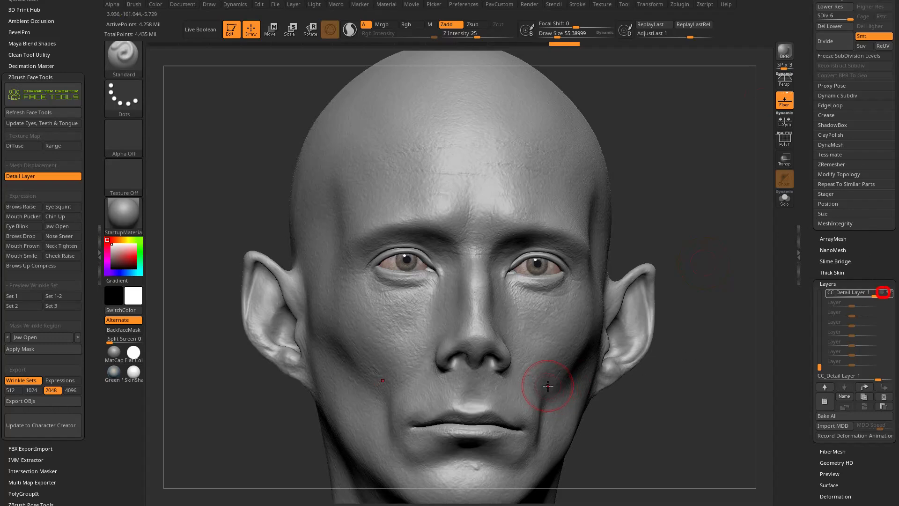
{"action": "left_click", "coordinate": [30, 175]}
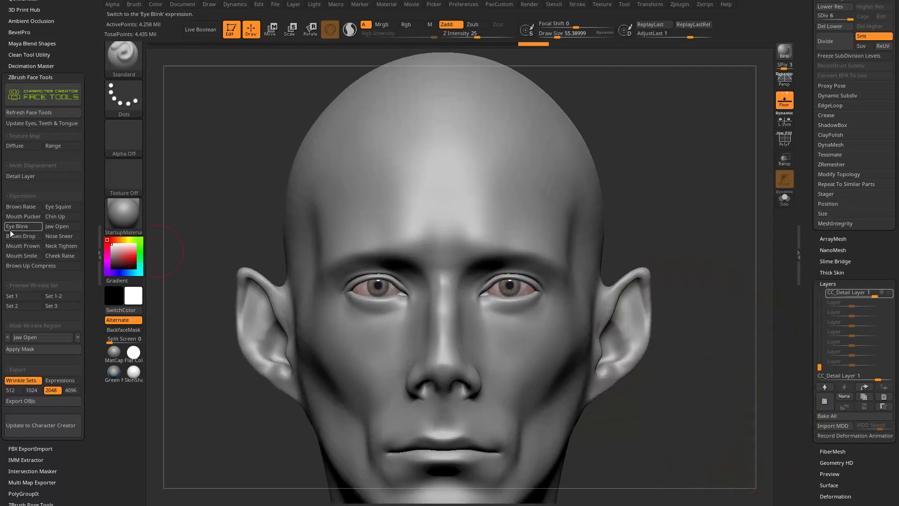
{"action": "mouse_move", "coordinate": [700, 253]}
{"action": "left_mouse_down", "text": "alt"}
{"action": "mouse_move", "coordinate": [665, 248]}
{"action": "mouse_move", "coordinate": [681, 263]}
{"action": "left_mouse_up", "text": "alt"}
{"action": "left_click_drag", "start_coordinate": [645, 189], "coordinate": [677, 229]}
{"action": "mouse_move", "coordinate": [699, 292]}
{"action": "left_mouse_down"}
{"action": "mouse_move", "coordinate": [706, 282]}
{"action": "mouse_move", "coordinate": [711, 300]}
{"action": "mouse_move", "coordinate": [709, 290]}
{"action": "left_mouse_up"}
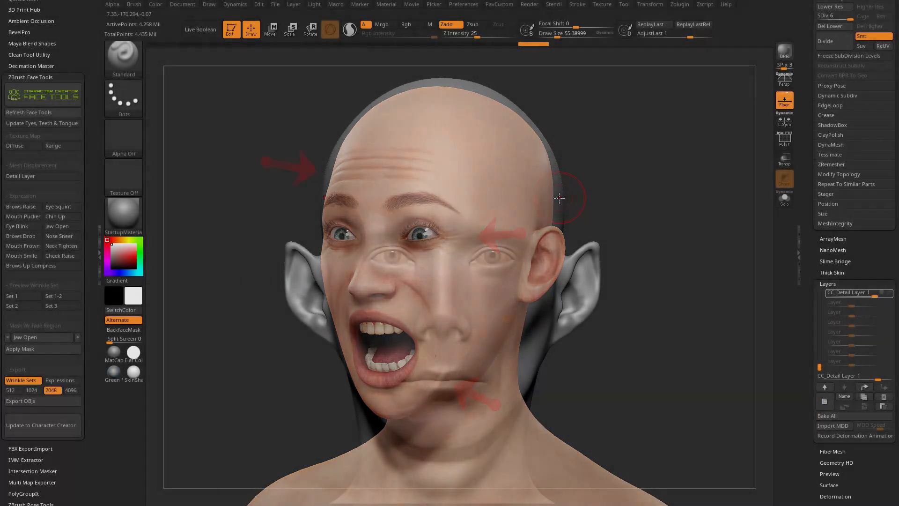
{"action": "left_click_drag", "start_coordinate": [642, 208], "coordinate": [542, 234], "text": "alt"}
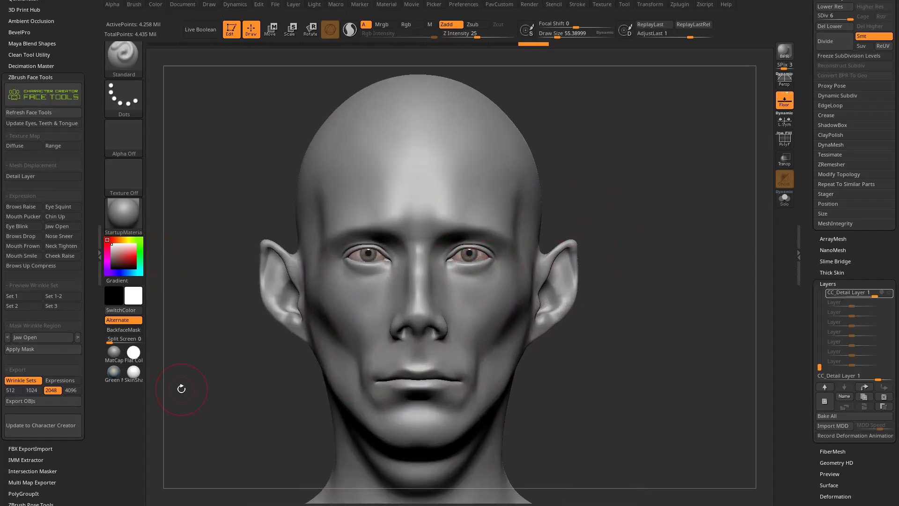
{"action": "left_click_drag", "start_coordinate": [670, 235], "coordinate": [671, 257], "text": "alt"}
{"action": "left_click_drag", "start_coordinate": [647, 323], "coordinate": [666, 326], "text": "alt"}
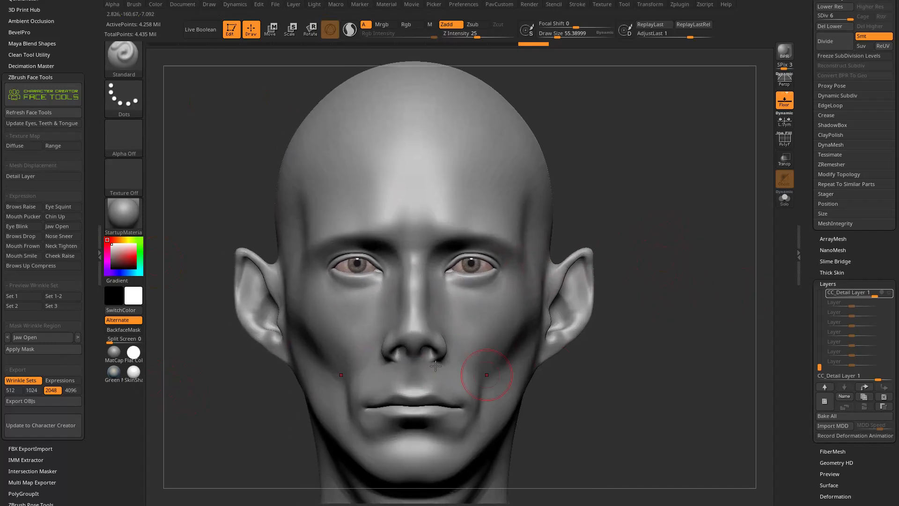
{"action": "left_click_drag", "start_coordinate": [644, 219], "coordinate": [456, 236], "text": "alt"}
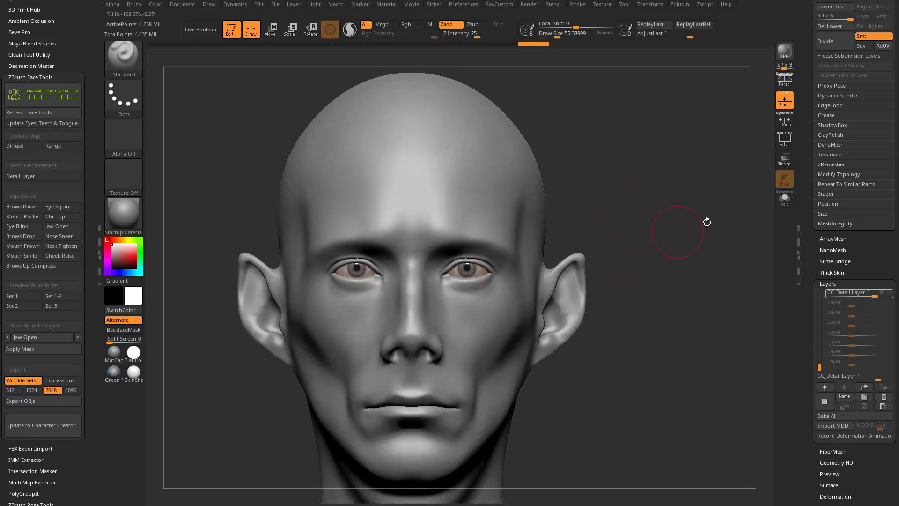
Lower the head to subdivision level 1 and pull the nose tip upward with the Move brush at a draw size of about 112.
{"action": "scroll", "coordinate": [813, 164], "scroll_direction": "up", "scroll_amount": 5}
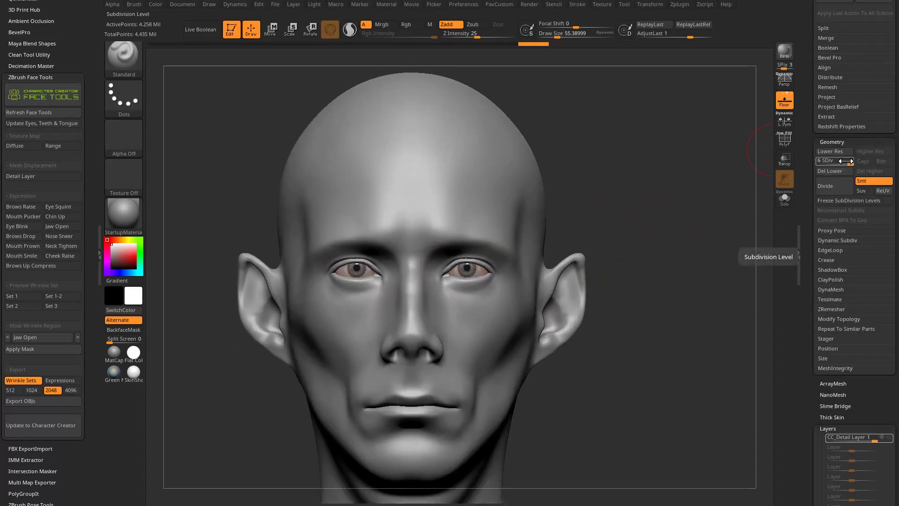
{"action": "left_click_drag", "start_coordinate": [845, 162], "coordinate": [827, 161]}
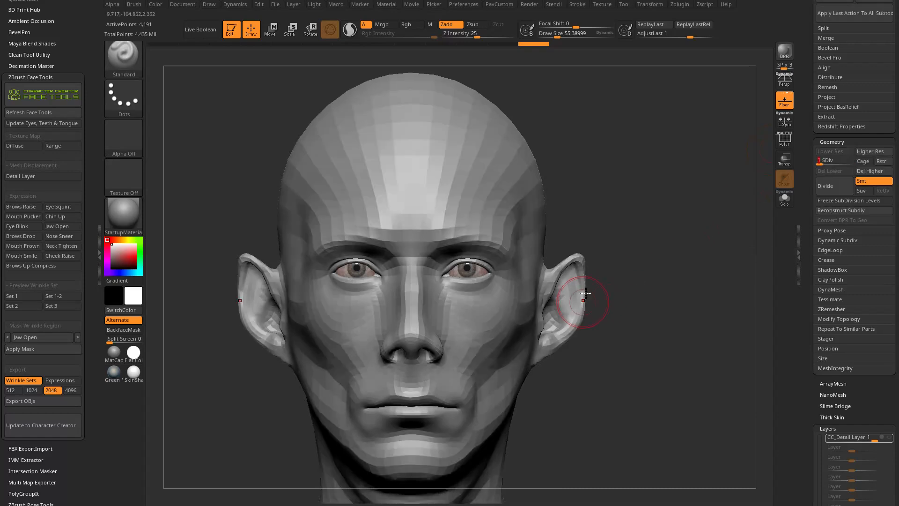
{"action": "mouse_move", "coordinate": [705, 222]}
{"action": "left_mouse_down"}
{"action": "mouse_move", "coordinate": [688, 150]}
{"action": "mouse_move", "coordinate": [701, 151]}
{"action": "mouse_move", "coordinate": [677, 167]}
{"action": "mouse_move", "coordinate": [674, 153]}
{"action": "mouse_move", "coordinate": [700, 144]}
{"action": "mouse_move", "coordinate": [542, 235]}
{"action": "left_mouse_up"}
{"action": "key", "text": "b"}
{"action": "key", "text": "m"}
{"action": "key", "text": "v"}
{"action": "mouse_move", "coordinate": [461, 290]}
{"action": "left_mouse_down"}
{"action": "mouse_move", "coordinate": [497, 272]}
{"action": "mouse_move", "coordinate": [432, 263]}
{"action": "left_mouse_up"}
{"action": "mouse_move", "coordinate": [485, 273]}
{"action": "left_mouse_down"}
{"action": "mouse_move", "coordinate": [485, 251]}
{"action": "mouse_move", "coordinate": [509, 241]}
{"action": "left_mouse_up"}
{"action": "left_click_drag", "start_coordinate": [495, 288], "coordinate": [515, 292]}
{"action": "left_click_drag", "start_coordinate": [452, 323], "coordinate": [482, 305], "text": "shift"}
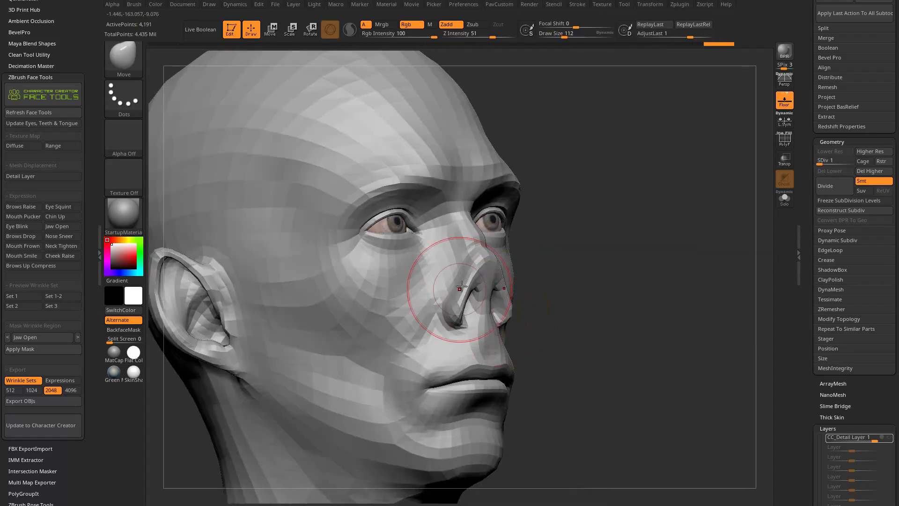
Refine the side of the reshaped nose with the Standard brush at a draw size of about 27.
{"action": "key", "text": "b"}
{"action": "key", "text": "s"}
{"action": "key", "text": "t"}
{"action": "right_click_drag", "start_coordinate": [443, 67], "coordinate": [470, 75]}
{"action": "right_click_drag", "start_coordinate": [472, 283], "coordinate": [493, 246]}
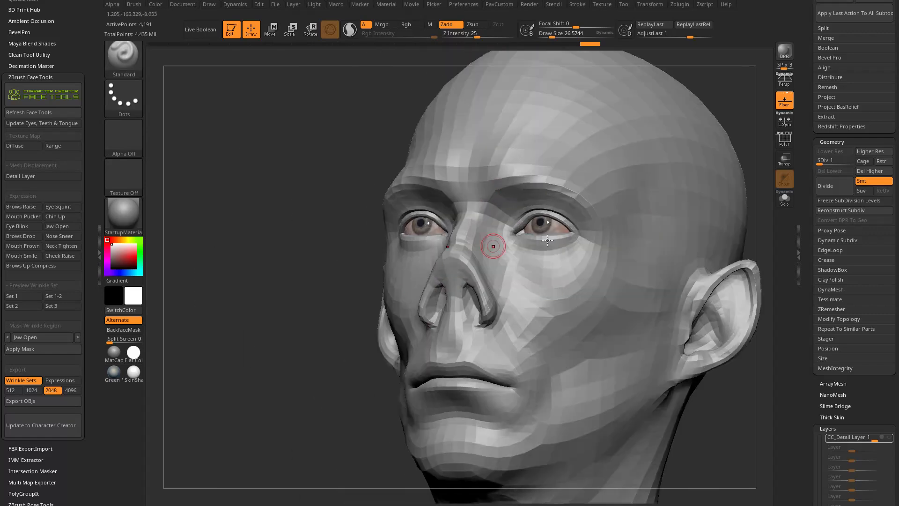
Build up the nose bridge and the area beside the nostril with the ClayTubes brush, and select the DamStandard brush.
{"action": "right_click_drag", "start_coordinate": [314, 356], "coordinate": [351, 344]}
{"action": "key", "text": "b"}
{"action": "key", "text": "c"}
{"action": "key", "text": "t"}
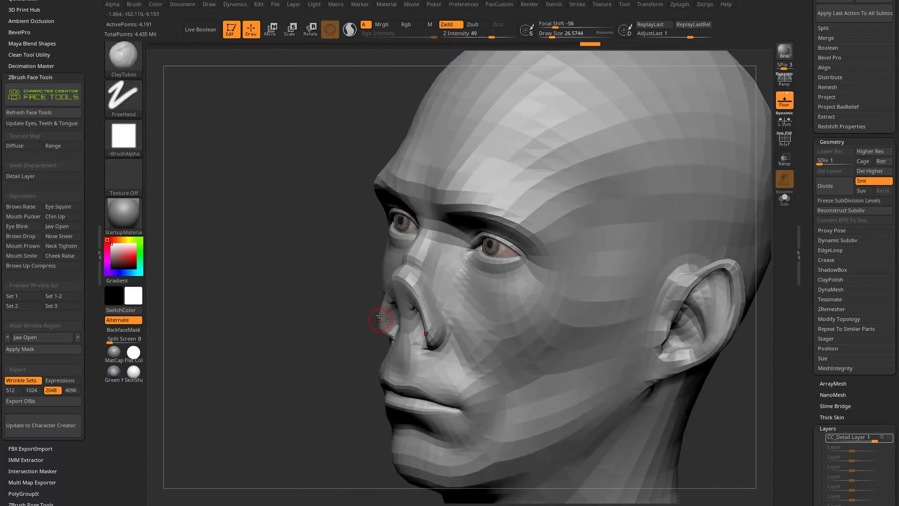
{"action": "left_click_drag", "start_coordinate": [418, 260], "coordinate": [421, 281], "text": "shift"}
{"action": "right_click_drag", "start_coordinate": [328, 359], "coordinate": [390, 333]}
{"action": "left_click_drag", "start_coordinate": [390, 333], "coordinate": [387, 344]}
{"action": "mouse_move", "coordinate": [665, 234]}
{"action": "right_mouse_down"}
{"action": "mouse_move", "coordinate": [648, 249]}
{"action": "mouse_move", "coordinate": [487, 287]}
{"action": "right_mouse_up"}
{"action": "left_click_drag", "start_coordinate": [438, 278], "coordinate": [439, 311]}
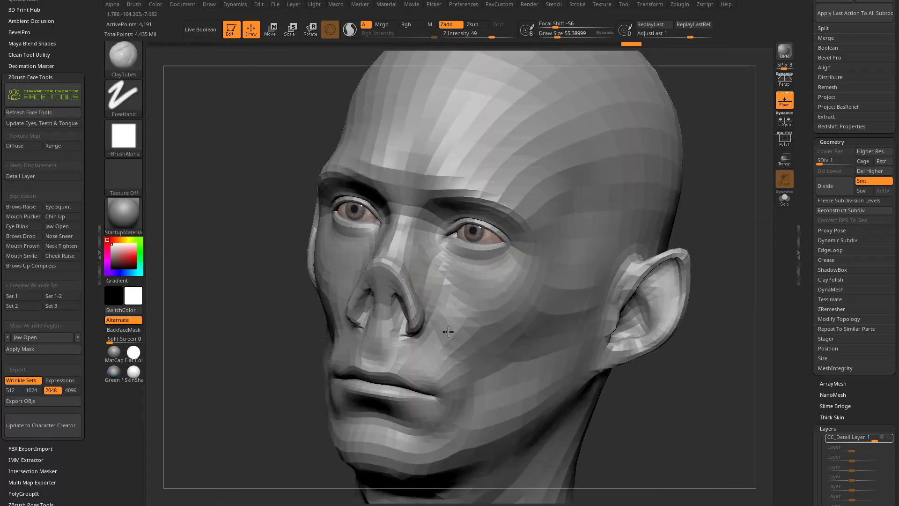
{"action": "right_click_drag", "start_coordinate": [440, 311], "coordinate": [301, 434]}
{"action": "mouse_move", "coordinate": [552, 323]}
{"action": "right_mouse_down"}
{"action": "mouse_move", "coordinate": [581, 242]}
{"action": "mouse_move", "coordinate": [578, 261]}
{"action": "mouse_move", "coordinate": [662, 249]}
{"action": "mouse_move", "coordinate": [607, 243]}
{"action": "right_mouse_up"}
{"action": "key", "text": "b"}
{"action": "key", "text": "d"}
{"action": "key", "text": "s"}
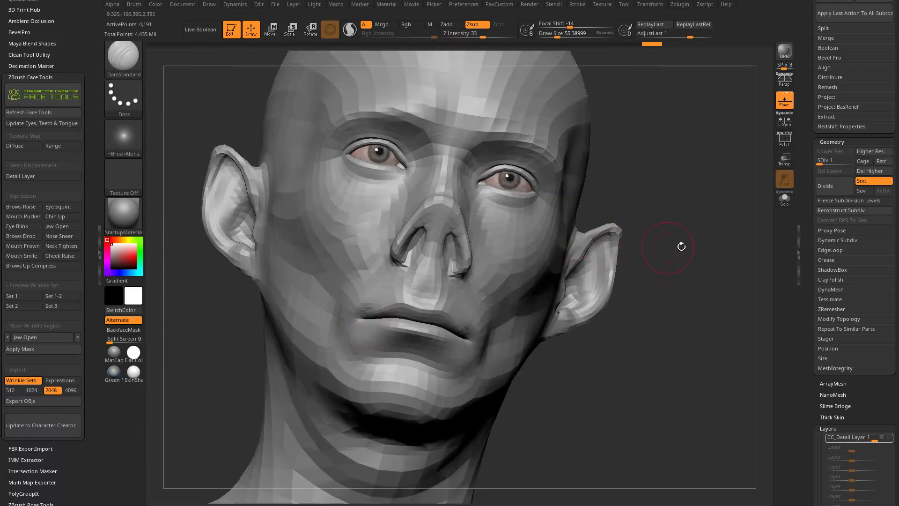
Switch to the web browser and look through the ZBrush Masters broadcasts on the ZBrushLIVE page.
{"action": "left_click_drag", "start_coordinate": [539, 0], "coordinate": [237, 23]}
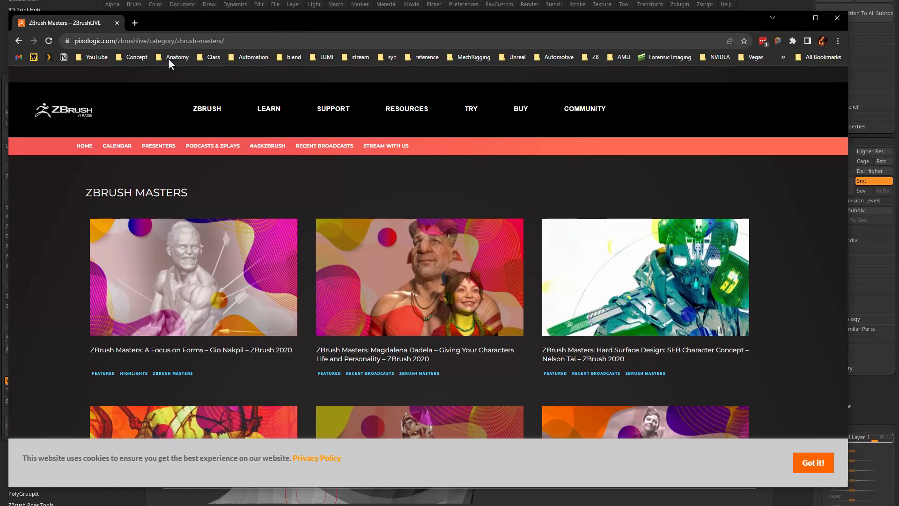
{"action": "scroll", "coordinate": [511, 232], "scroll_direction": "down", "scroll_amount": 9}
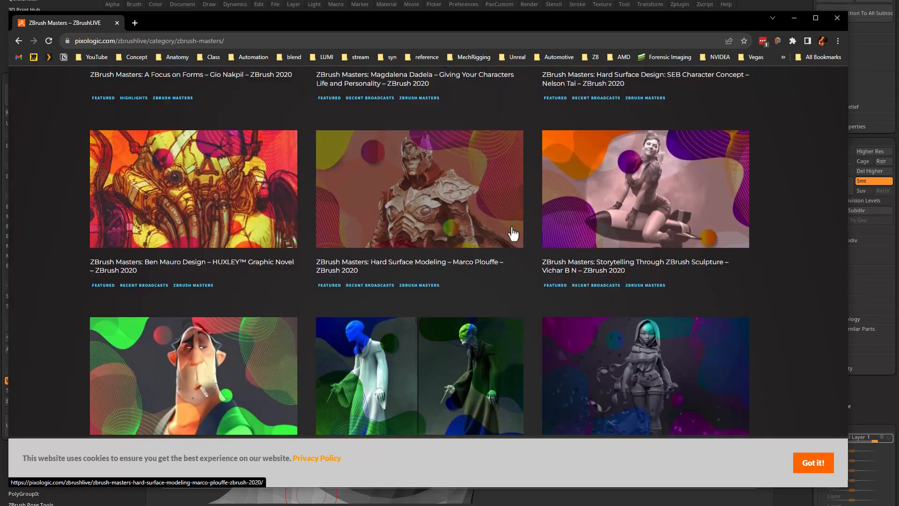
{"action": "scroll", "coordinate": [511, 228], "scroll_direction": "down", "scroll_amount": 13}
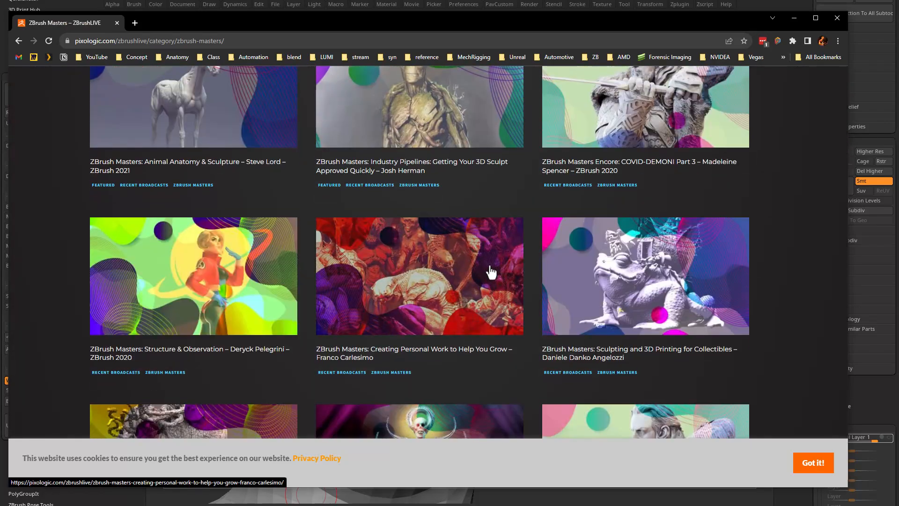
{"action": "scroll", "coordinate": [468, 267], "scroll_direction": "down", "scroll_amount": 3}
{"action": "scroll", "coordinate": [440, 302], "scroll_direction": "down", "scroll_amount": 4}
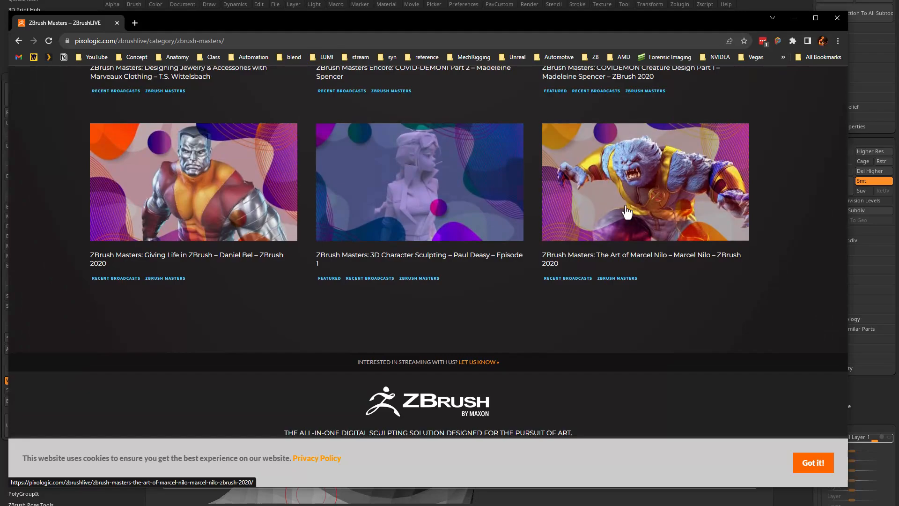
{"action": "scroll", "coordinate": [473, 192], "scroll_direction": "up", "scroll_amount": 3}
{"action": "scroll", "coordinate": [484, 266], "scroll_direction": "up", "scroll_amount": 20}
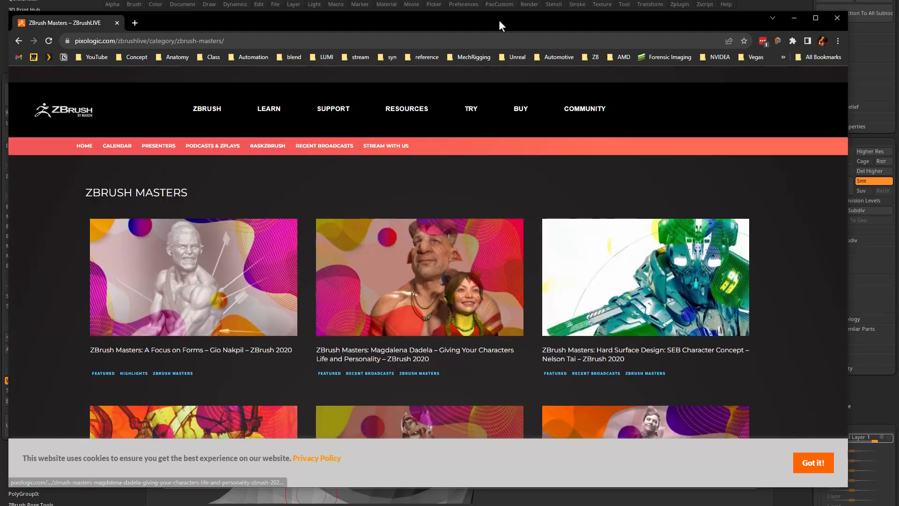
{"action": "left_click_drag", "start_coordinate": [499, 20], "coordinate": [499, 505]}
Pull the ear tips up into points with the Move brush at a draw size above 100, and display the polyframe.
{"action": "left_click_drag", "start_coordinate": [603, 144], "coordinate": [730, 187]}
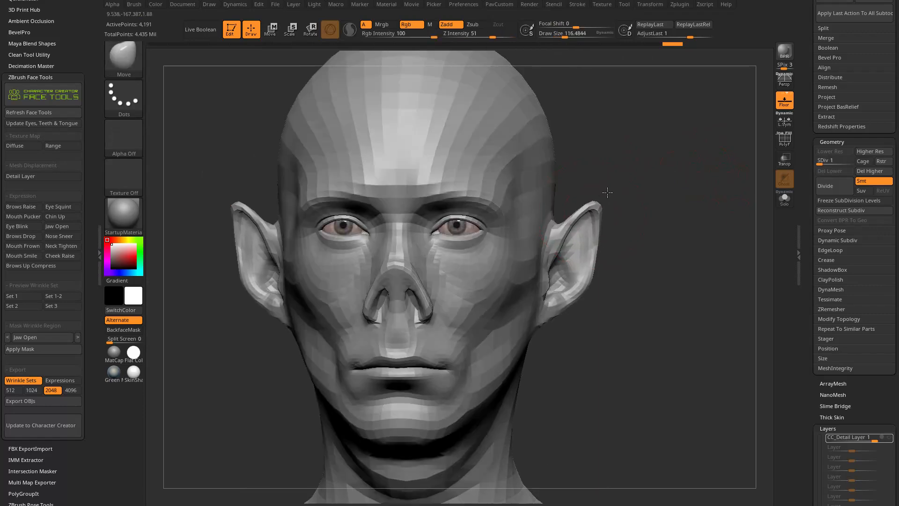
{"action": "mouse_move", "coordinate": [646, 201]}
{"action": "left_mouse_down"}
{"action": "mouse_move", "coordinate": [608, 205]}
{"action": "mouse_move", "coordinate": [609, 231]}
{"action": "mouse_move", "coordinate": [620, 232]}
{"action": "left_mouse_up"}
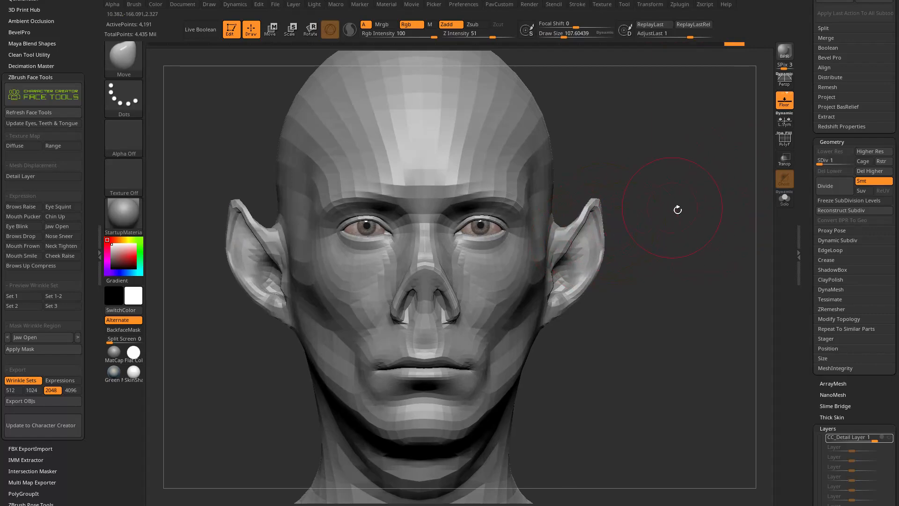
{"action": "left_click_drag", "start_coordinate": [667, 206], "coordinate": [416, 239]}
{"action": "left_click_drag", "start_coordinate": [586, 272], "coordinate": [614, 289]}
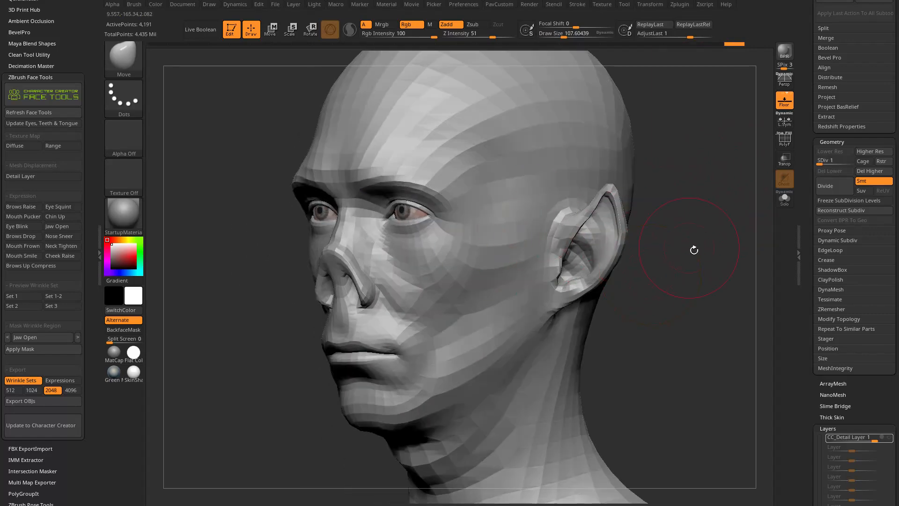
{"action": "left_click_drag", "start_coordinate": [683, 244], "coordinate": [707, 242]}
{"action": "left_click", "coordinate": [784, 140]}
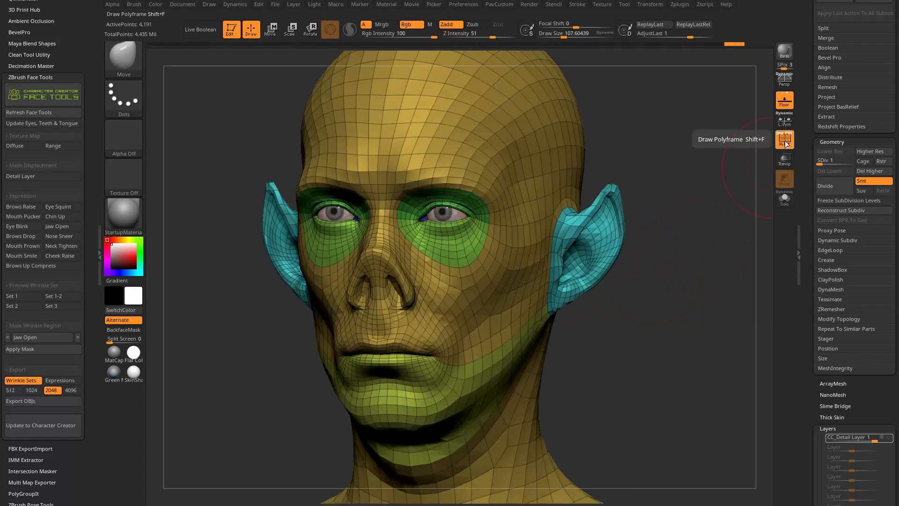
Select the Standard brush with a draw size of about 62 and turn the head to view the lower face.
{"action": "mouse_move", "coordinate": [689, 227]}
{"action": "left_mouse_down"}
{"action": "mouse_move", "coordinate": [580, 235]}
{"action": "mouse_move", "coordinate": [461, 197]}
{"action": "left_mouse_up"}
{"action": "mouse_move", "coordinate": [664, 213]}
{"action": "left_mouse_down", "text": "alt"}
{"action": "mouse_move", "coordinate": [694, 223]}
{"action": "mouse_move", "coordinate": [682, 237]}
{"action": "mouse_move", "coordinate": [636, 223]}
{"action": "mouse_move", "coordinate": [672, 255]}
{"action": "mouse_move", "coordinate": [673, 219]}
{"action": "mouse_move", "coordinate": [635, 249]}
{"action": "left_mouse_up", "text": "alt"}
{"action": "key", "text": "b"}
{"action": "key", "text": "s"}
{"action": "key", "text": "t"}
{"action": "left_click_drag", "start_coordinate": [620, 300], "coordinate": [638, 276]}
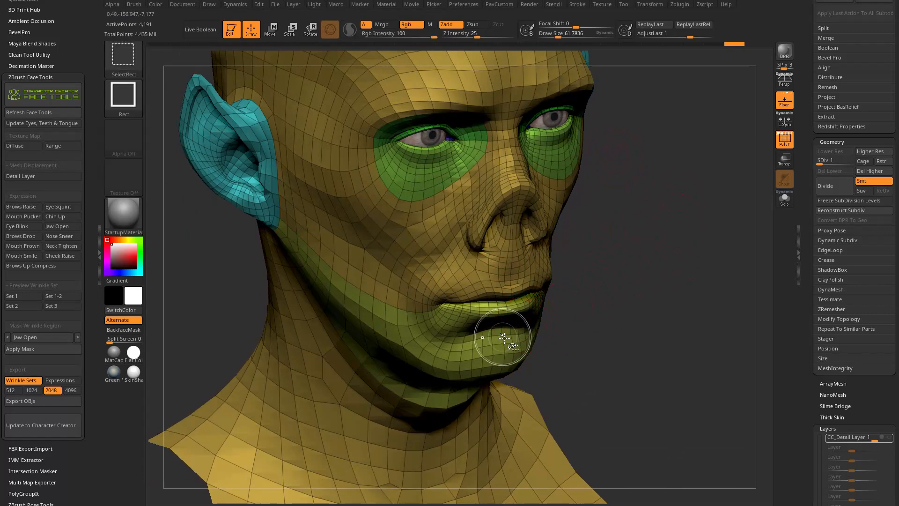
Isolate the lower lip and jaw polygroup, hide the polyframe and solo the head mesh.
{"action": "left_click", "coordinate": [504, 324], "text": "ctrl+shift"}
{"action": "key", "text": "shift+f"}
{"action": "left_click_drag", "start_coordinate": [692, 231], "coordinate": [593, 338]}
{"action": "left_click_drag", "start_coordinate": [657, 294], "coordinate": [764, 211]}
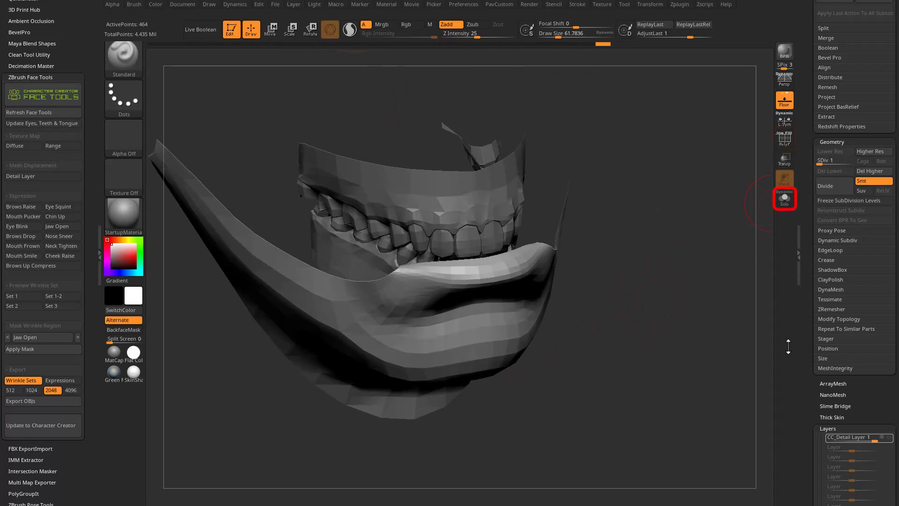
{"action": "left_click", "coordinate": [786, 203]}
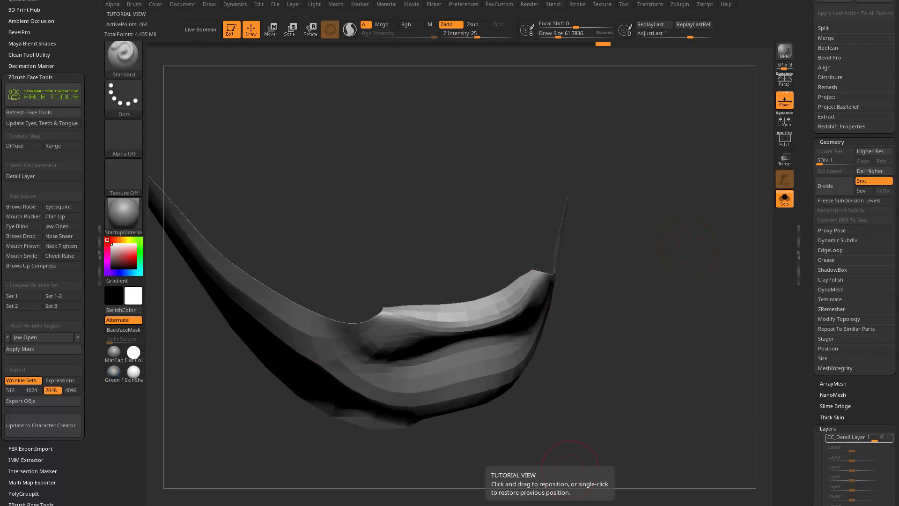
Switch to the web browser and look through the YouTube playlists and the ZBrush What's New album on ArtStation.
{"action": "left_click_drag", "start_coordinate": [290, 505], "coordinate": [189, 0]}
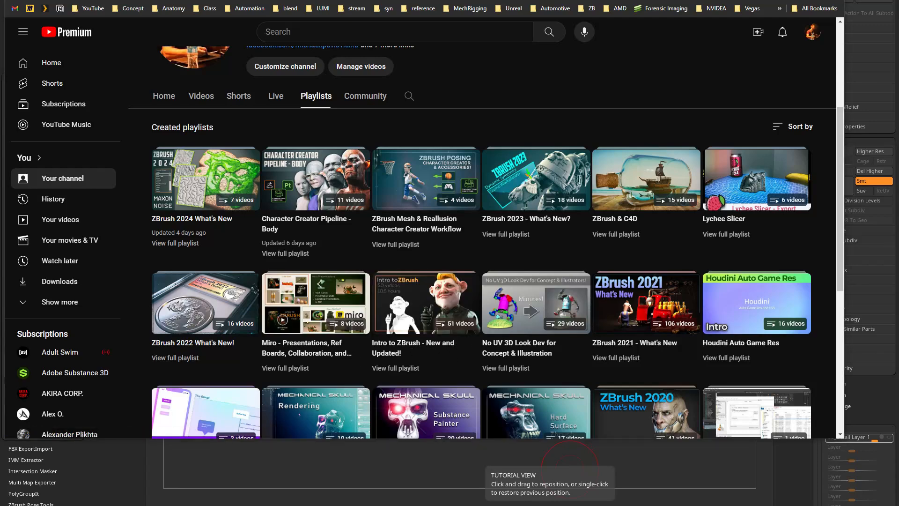
{"action": "left_click", "coordinate": [184, 14]}
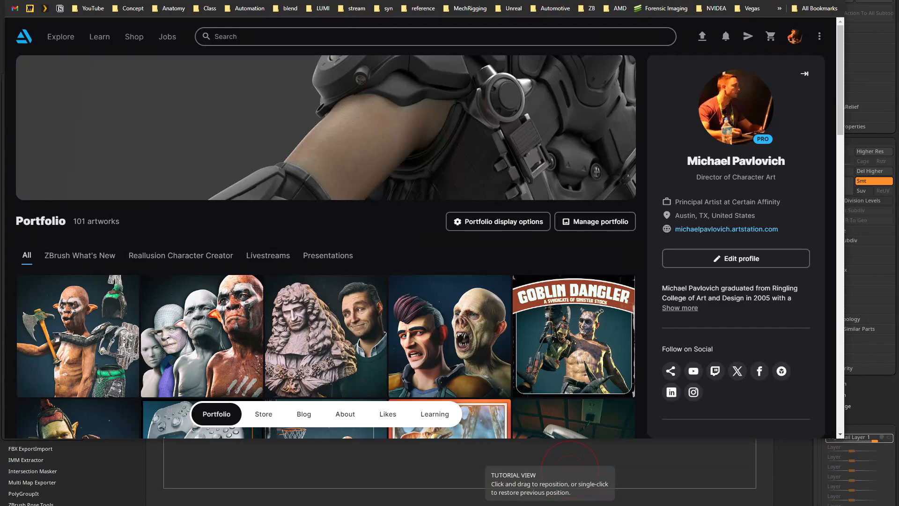
{"action": "left_click_drag", "start_coordinate": [276, 0], "coordinate": [278, 23]}
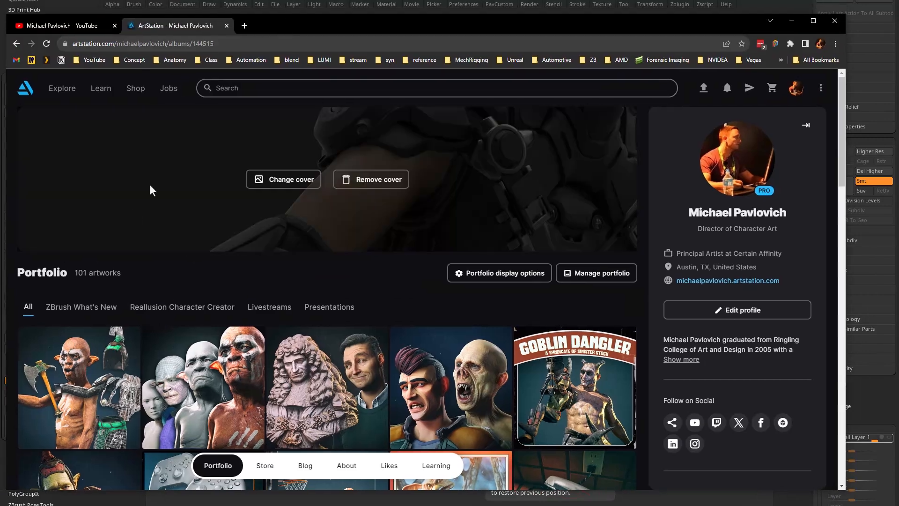
{"action": "left_click", "coordinate": [97, 310]}
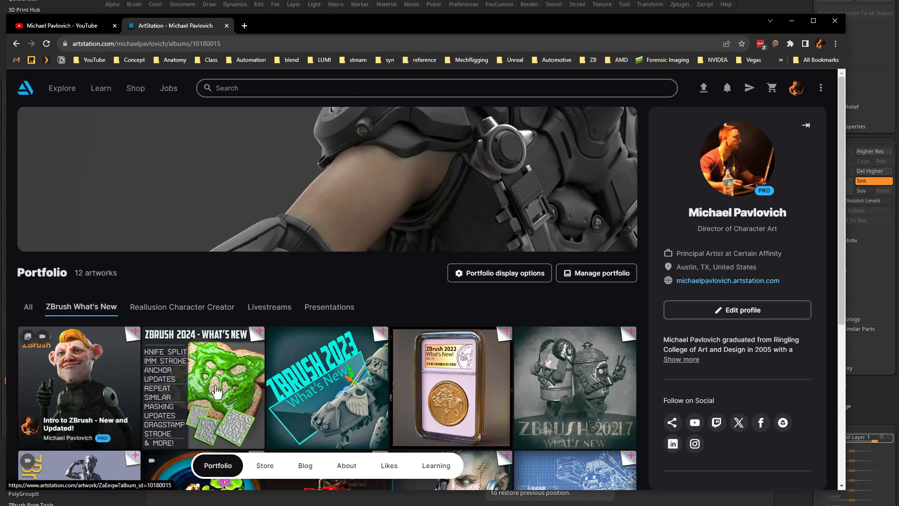
{"action": "scroll", "coordinate": [213, 391], "scroll_direction": "down", "scroll_amount": 4}
{"action": "scroll", "coordinate": [201, 438], "scroll_direction": "down", "scroll_amount": 2}
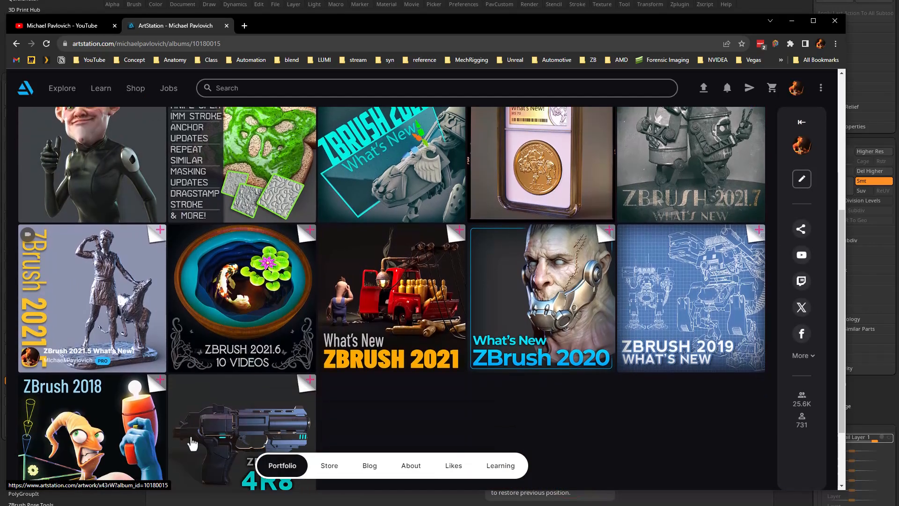
{"action": "scroll", "coordinate": [153, 310], "scroll_direction": "up", "scroll_amount": 5}
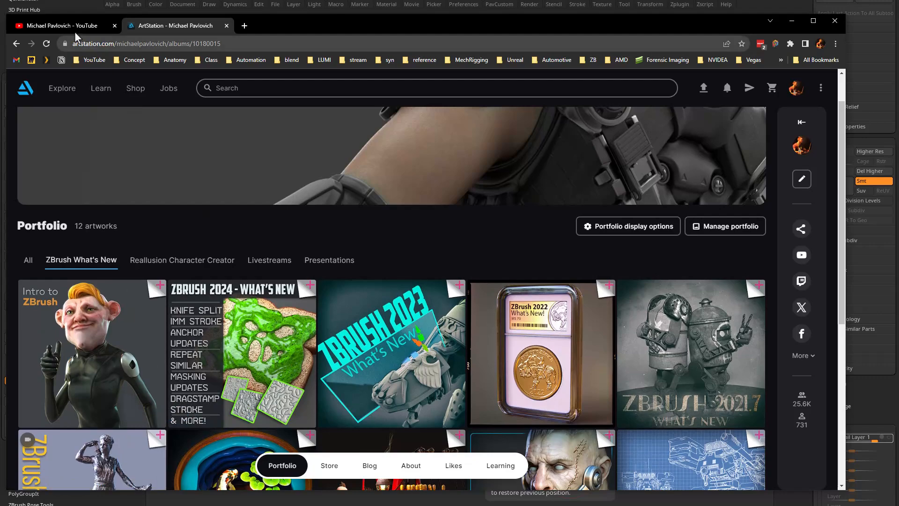
{"action": "left_click", "coordinate": [75, 26]}
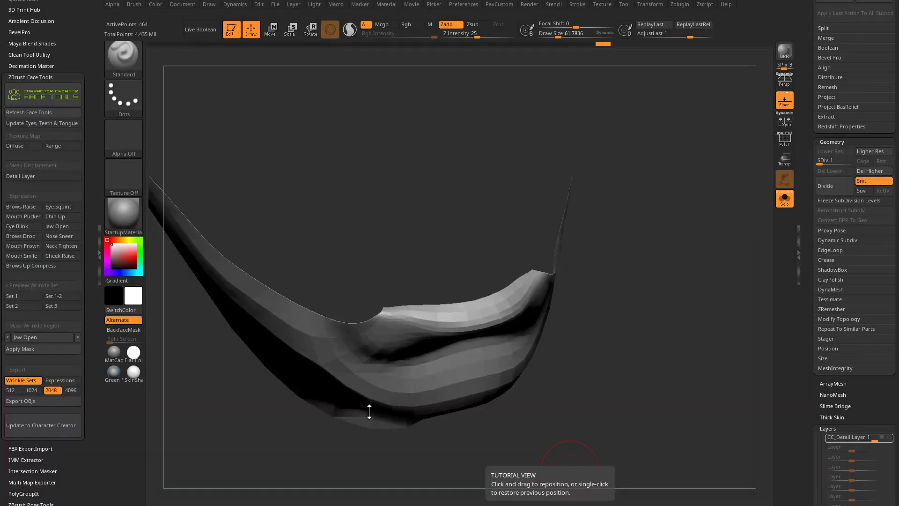
Display the polyframe on the isolated jaw region in ZBrush and show the whole head again.
{"action": "left_click_drag", "start_coordinate": [651, 301], "coordinate": [675, 274]}
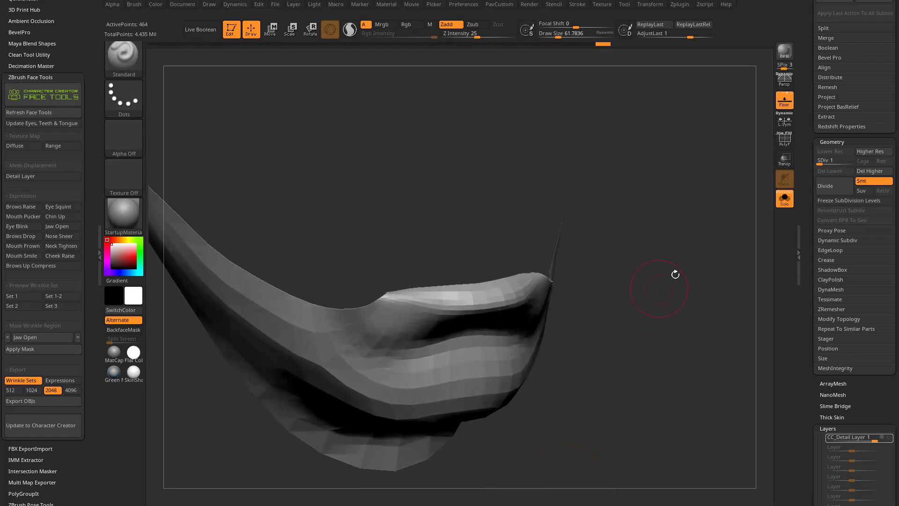
{"action": "left_click", "coordinate": [783, 139]}
{"action": "left_click_drag", "start_coordinate": [562, 291], "coordinate": [650, 251]}
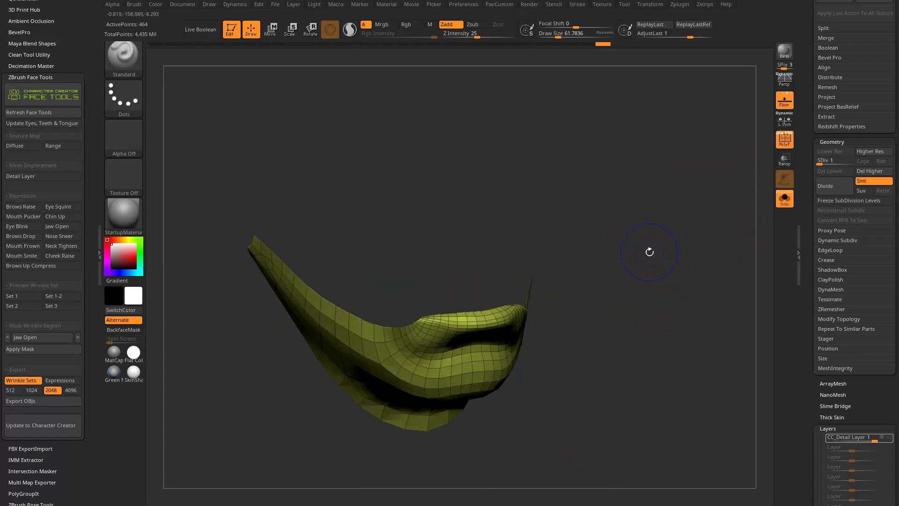
{"action": "left_click", "coordinate": [620, 273], "text": "ctrl+shift"}
{"action": "left_click", "coordinate": [487, 343], "text": "ctrl+shift"}
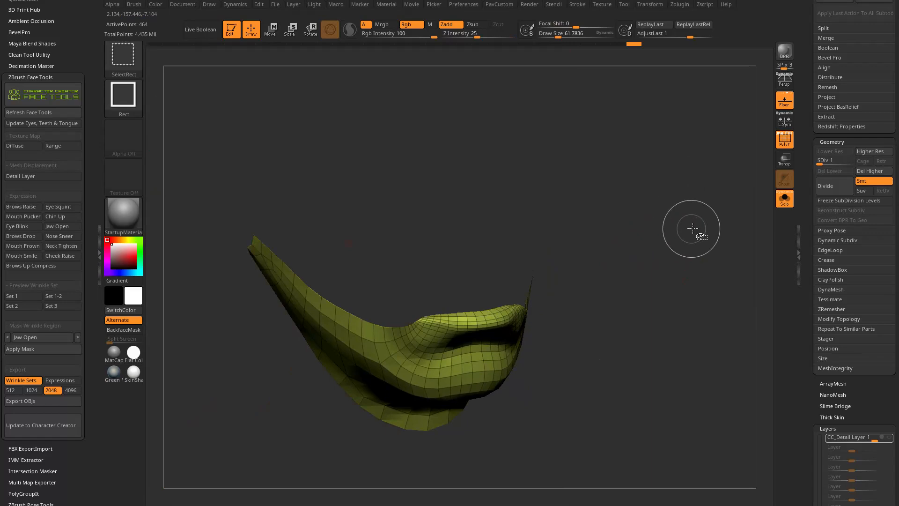
{"action": "left_click", "coordinate": [692, 229], "text": "ctrl+shift"}
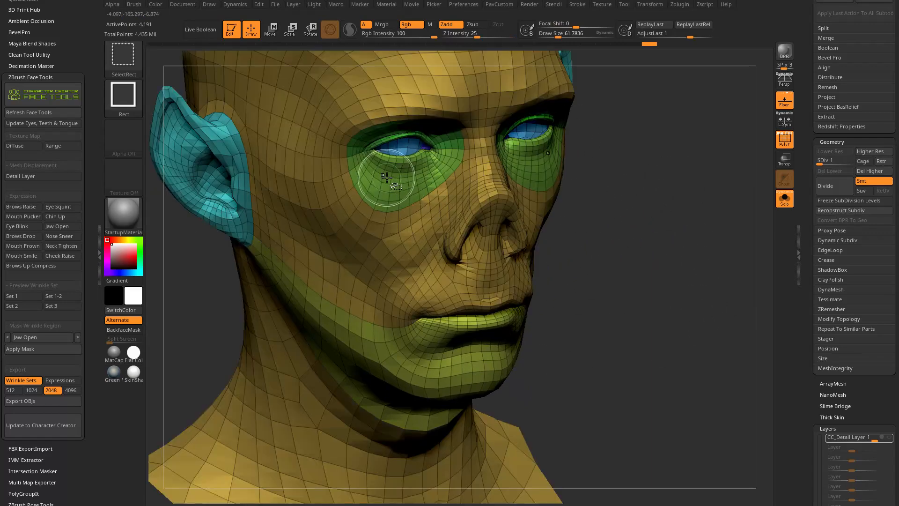
Isolate the polygroup around the eyes and bring back the whole head.
{"action": "left_click", "coordinate": [381, 183], "text": "ctrl+shift"}
{"action": "left_click_drag", "start_coordinate": [669, 120], "coordinate": [591, 235], "text": "ctrl+shift"}
{"action": "left_click", "coordinate": [397, 215], "text": "ctrl+shift"}
{"action": "left_click", "coordinate": [382, 228], "text": "ctrl+shift"}
{"action": "left_click_drag", "start_coordinate": [701, 175], "coordinate": [758, 181]}
{"action": "left_click", "coordinate": [425, 231], "text": "ctrl+shift"}
{"action": "left_click_drag", "start_coordinate": [658, 131], "coordinate": [624, 227], "text": "ctrl+shift"}
{"action": "left_click_drag", "start_coordinate": [702, 269], "coordinate": [739, 245]}
{"action": "left_click", "coordinate": [738, 245], "text": "ctrl+shift"}
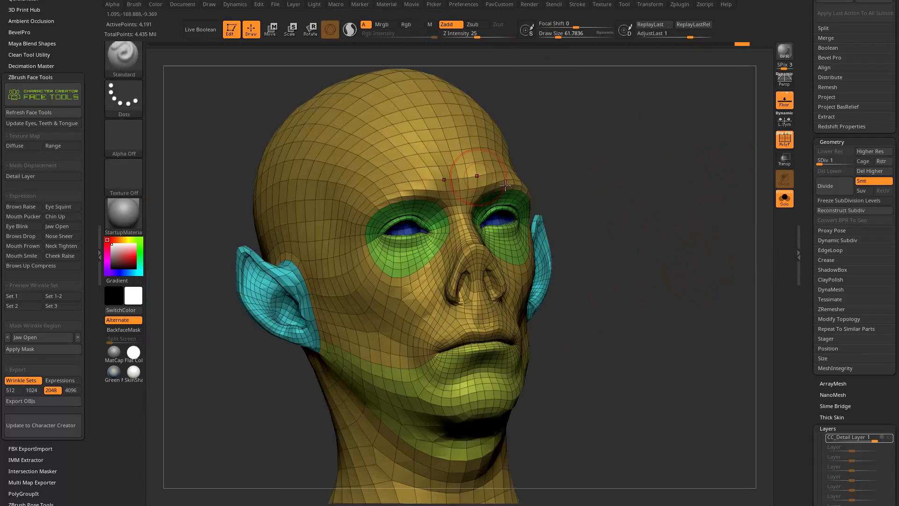
Isolate the ear, lower-face and main face polygroups in turn, restoring the whole head after each one.
{"action": "left_click_drag", "start_coordinate": [683, 202], "coordinate": [732, 208]}
{"action": "left_click", "coordinate": [282, 280], "text": "ctrl+shift"}
{"action": "left_click", "coordinate": [644, 223], "text": "ctrl+shift"}
{"action": "left_click_drag", "start_coordinate": [682, 221], "coordinate": [644, 227]}
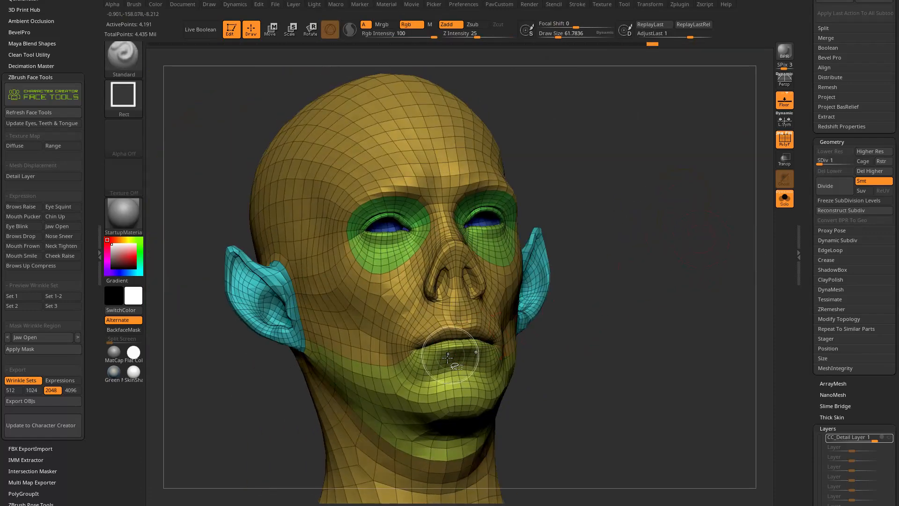
{"action": "left_click", "coordinate": [454, 363], "text": "ctrl+shift"}
{"action": "left_click", "coordinate": [644, 254], "text": "ctrl+shift"}
{"action": "left_click_drag", "start_coordinate": [645, 267], "coordinate": [663, 257]}
{"action": "left_click", "coordinate": [473, 270], "text": "ctrl+shift"}
{"action": "left_click", "coordinate": [626, 262], "text": "ctrl+shift"}
{"action": "mouse_move", "coordinate": [629, 231]}
{"action": "left_mouse_down"}
{"action": "mouse_move", "coordinate": [661, 236]}
{"action": "mouse_move", "coordinate": [646, 309]}
{"action": "mouse_move", "coordinate": [654, 311]}
{"action": "left_mouse_up"}
Isolate the lower lip and jaw polygroup, shrink its visible region several times and grow it beyond the jaw's edge.
{"action": "left_click", "coordinate": [446, 374], "text": "ctrl+shift"}
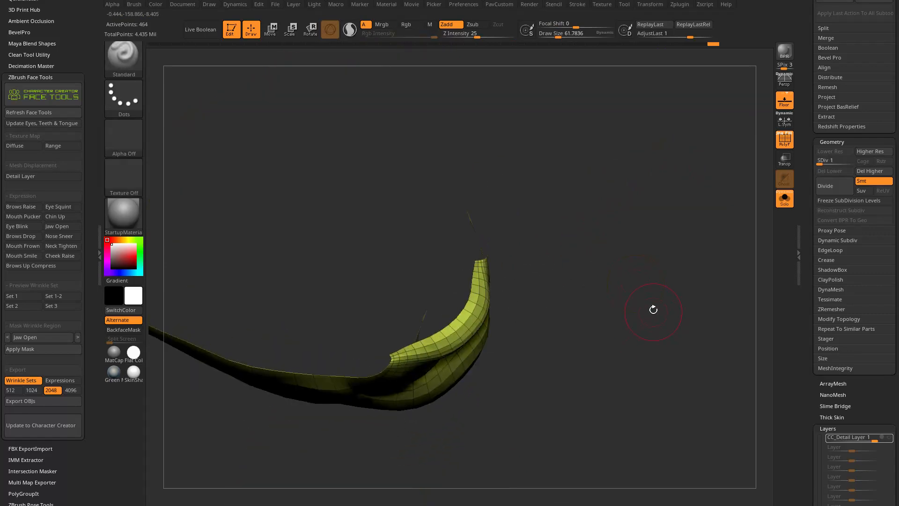
{"action": "key", "text": "ctrl+shift+s"}
{"action": "key", "text": "ctrl+shift+s"}
{"action": "key", "text": "ctrl+shift+s"}
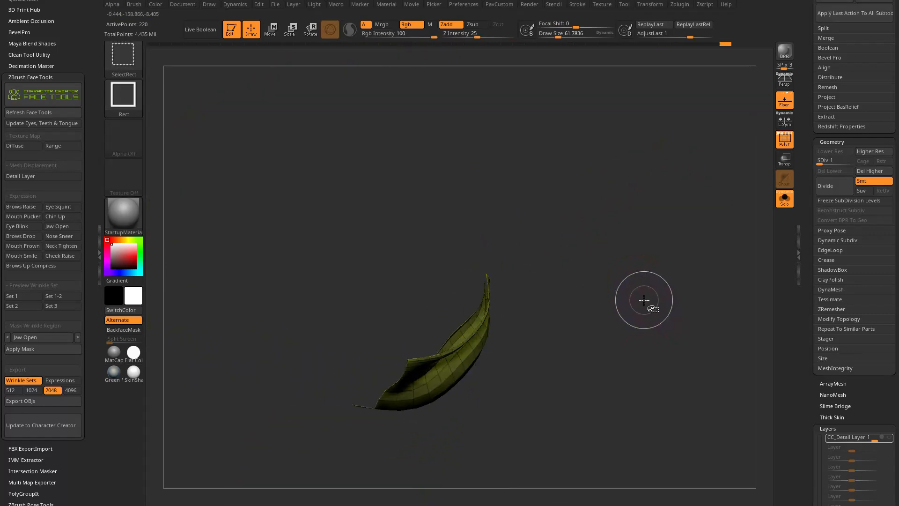
{"action": "key", "text": "ctrl+shift+a"}
{"action": "key", "text": "ctrl+shift+a"}
{"action": "key", "text": "ctrl+shift+a"}
{"action": "key", "text": "ctrl+shift+a"}
{"action": "key", "text": "ctrl+shift+a"}
{"action": "key", "text": "ctrl+shift+a"}
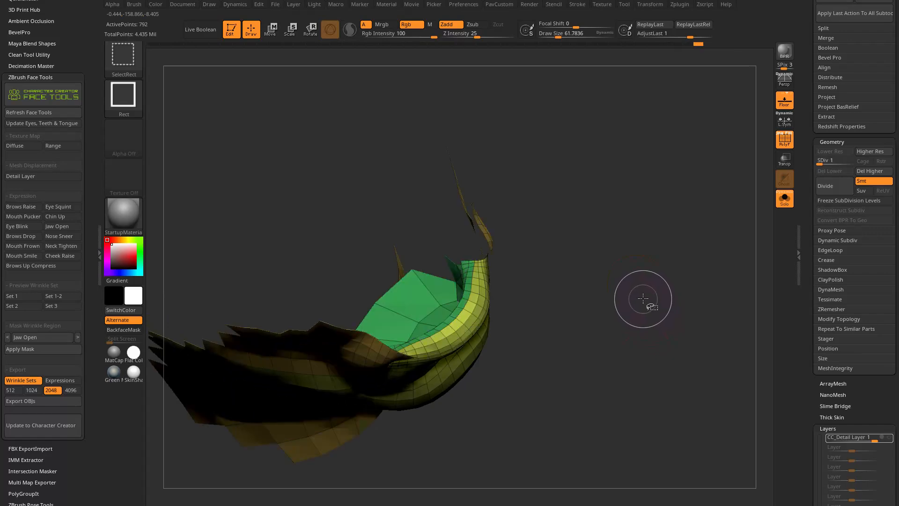
Open the Visibility settings of the tool and look at the Grow and Shrink commands.
{"action": "left_click_drag", "start_coordinate": [804, 307], "coordinate": [805, 169]}
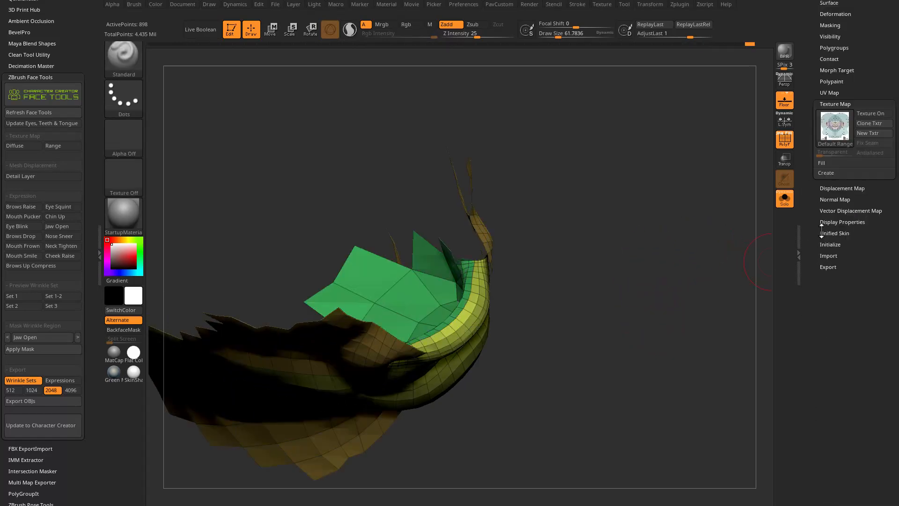
{"action": "left_click", "coordinate": [830, 104], "text": "shift"}
{"action": "left_click_drag", "start_coordinate": [815, 106], "coordinate": [816, 177]}
{"action": "left_click", "coordinate": [832, 186], "text": "shift"}
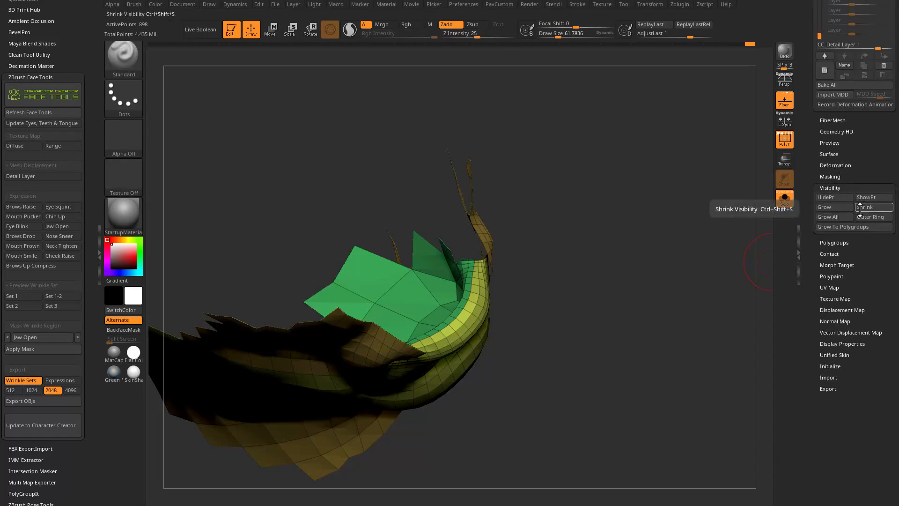
Reduce the visible mesh to small patches on the ears and use Grow All to restore the complete head.
{"action": "left_click_drag", "start_coordinate": [625, 280], "coordinate": [576, 250]}
{"action": "left_click", "coordinate": [638, 256], "text": "ctrl+shift"}
{"action": "left_click_drag", "start_coordinate": [597, 207], "coordinate": [620, 253]}
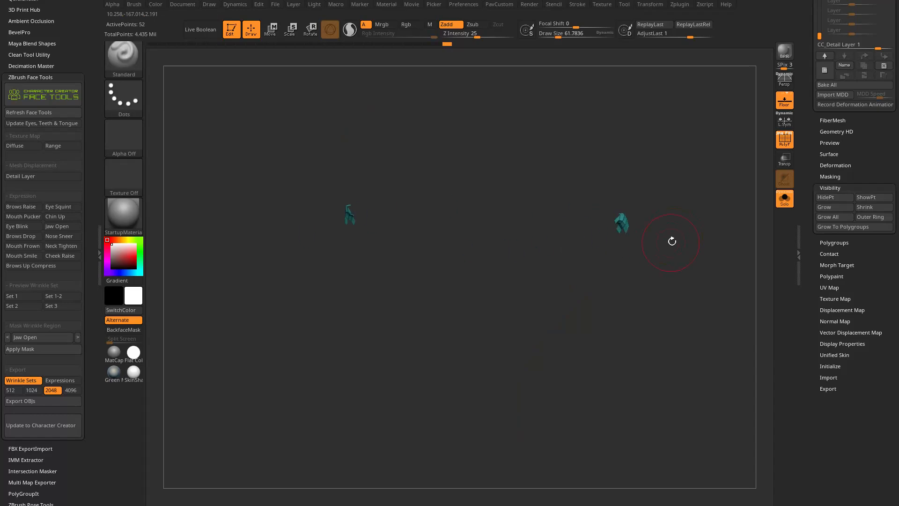
{"action": "key", "text": "ctrl+shift"}
{"action": "key", "text": "ctrl+shift+a"}
{"action": "mouse_move", "coordinate": [691, 234]}
{"action": "left_mouse_down"}
{"action": "mouse_move", "coordinate": [722, 237]}
{"action": "mouse_move", "coordinate": [549, 209]}
{"action": "left_mouse_up"}
{"action": "left_click", "coordinate": [712, 257], "text": "ctrl+shift"}
{"action": "left_click_drag", "start_coordinate": [712, 257], "coordinate": [755, 226]}
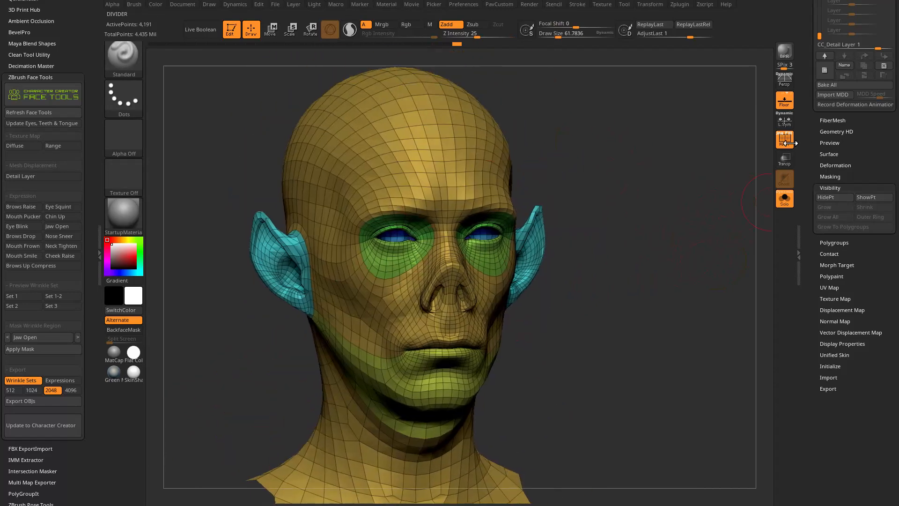
Hide the polyframe on the head and bring the Geometry subdivision settings into view.
{"action": "key", "text": "shift+f"}
{"action": "left_click_drag", "start_coordinate": [715, 257], "coordinate": [698, 274]}
{"action": "left_click_drag", "start_coordinate": [811, 159], "coordinate": [791, 282]}
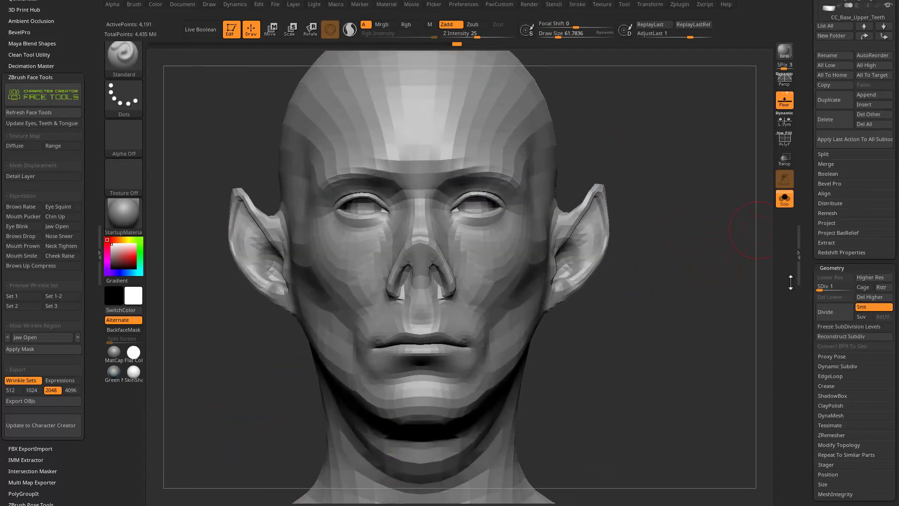
Sculpt the cheek area beneath the cheekbone with the Standard brush at a draw size of about 62.
{"action": "left_click_drag", "start_coordinate": [696, 266], "coordinate": [547, 293]}
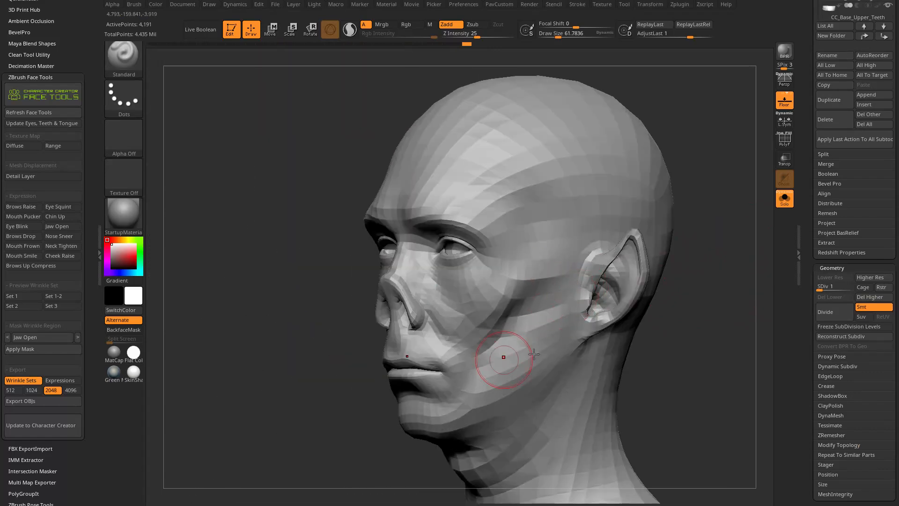
{"action": "left_click_drag", "start_coordinate": [703, 289], "coordinate": [764, 281]}
{"action": "mouse_move", "coordinate": [698, 305]}
{"action": "left_mouse_down"}
{"action": "mouse_move", "coordinate": [481, 309]}
{"action": "mouse_move", "coordinate": [499, 339]}
{"action": "left_mouse_up"}
{"action": "left_click_drag", "start_coordinate": [670, 277], "coordinate": [576, 280]}
{"action": "left_click_drag", "start_coordinate": [469, 341], "coordinate": [482, 333], "text": "alt"}
{"action": "mouse_move", "coordinate": [662, 274]}
{"action": "left_mouse_down", "text": "alt"}
{"action": "mouse_move", "coordinate": [660, 243]}
{"action": "mouse_move", "coordinate": [610, 228]}
{"action": "left_mouse_up", "text": "alt"}
Carve the fold from the nostril toward the mouth corner with the DamStandard brush at subdivision level 2.
{"action": "key", "text": "b"}
{"action": "key", "text": "d"}
{"action": "key", "text": "s"}
{"action": "left_click_drag", "start_coordinate": [679, 286], "coordinate": [579, 261]}
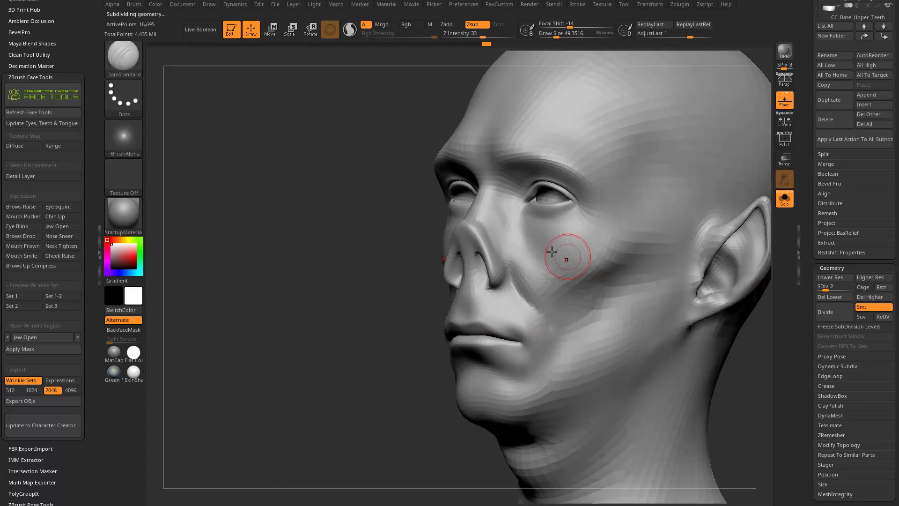
{"action": "left_click_drag", "start_coordinate": [507, 270], "coordinate": [529, 314]}
{"action": "left_click_drag", "start_coordinate": [346, 371], "coordinate": [422, 367]}
Raise the head to subdivision level 3 and carve a crease beneath the eye with the DamStandard brush.
{"action": "left_click_drag", "start_coordinate": [831, 287], "coordinate": [832, 287]}
{"action": "left_click_drag", "start_coordinate": [697, 267], "coordinate": [412, 272]}
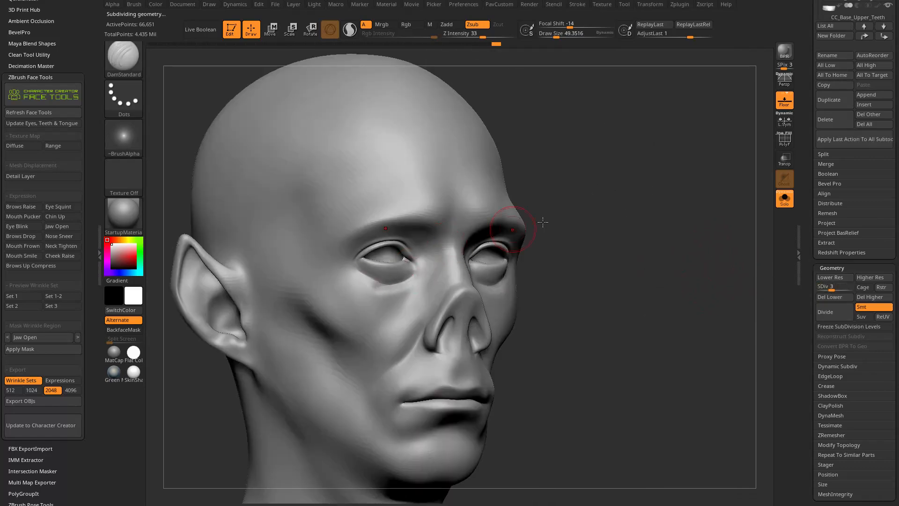
{"action": "right_click_drag", "start_coordinate": [494, 232], "coordinate": [412, 291]}
{"action": "mouse_move", "coordinate": [655, 197]}
{"action": "left_mouse_down", "text": "alt"}
{"action": "mouse_move", "coordinate": [632, 227]}
{"action": "mouse_move", "coordinate": [480, 234]}
{"action": "left_mouse_up", "text": "alt"}
Build up the brow and the area under the eye with the ClayTubes brush at a draw size of about 41.
{"action": "key", "text": "b"}
{"action": "key", "text": "c"}
{"action": "key", "text": "t"}
{"action": "left_click_drag", "start_coordinate": [417, 236], "coordinate": [455, 240]}
{"action": "left_click_drag", "start_coordinate": [585, 87], "coordinate": [570, 115], "text": "alt"}
{"action": "left_click_drag", "start_coordinate": [570, 115], "coordinate": [666, 137]}
{"action": "mouse_move", "coordinate": [388, 287]}
{"action": "left_mouse_down", "text": "shift"}
{"action": "mouse_move", "coordinate": [438, 270]}
{"action": "mouse_move", "coordinate": [428, 277]}
{"action": "left_mouse_up", "text": "shift"}
{"action": "left_click_drag", "start_coordinate": [647, 179], "coordinate": [536, 165]}
Build up bulges above the inner brows with ClayTubes at a Z intensity of 33 and smooth them.
{"action": "left_click", "coordinate": [477, 36], "text": "shift"}
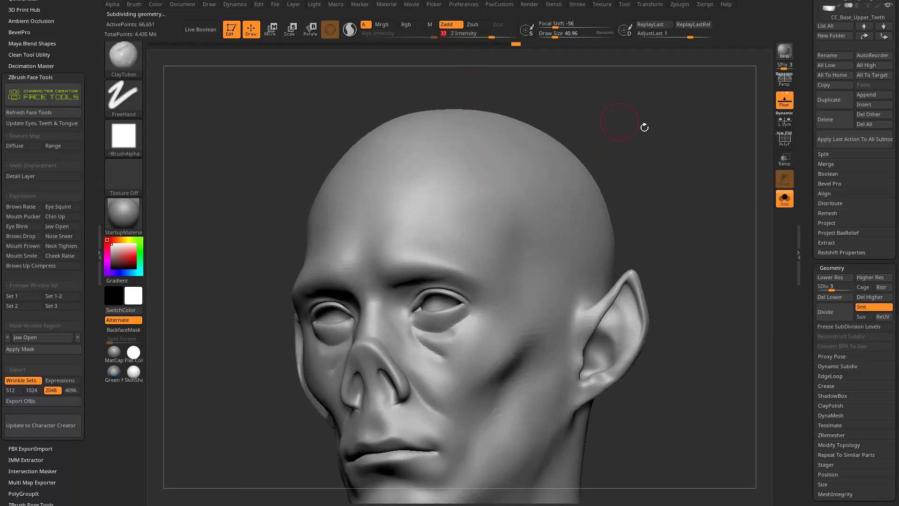
{"action": "left_click_drag", "start_coordinate": [620, 121], "coordinate": [665, 141]}
{"action": "left_click_drag", "start_coordinate": [392, 230], "coordinate": [384, 259]}
{"action": "left_click_drag", "start_coordinate": [628, 161], "coordinate": [601, 147]}
{"action": "left_click_drag", "start_coordinate": [360, 241], "coordinate": [372, 219], "text": "shift"}
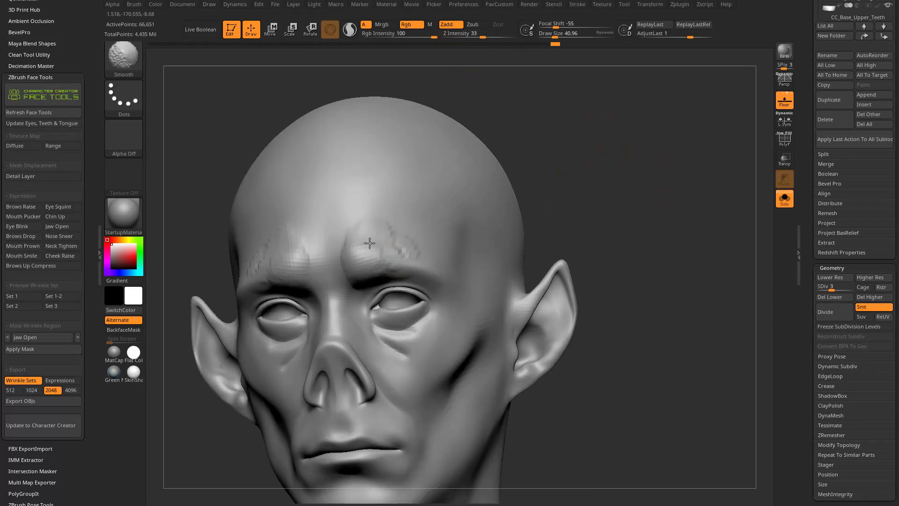
Shape the frown creases between the brows and at the nose root with the Dam_Standard_02 brush.
{"action": "left_click_drag", "start_coordinate": [604, 229], "coordinate": [670, 215]}
{"action": "mouse_move", "coordinate": [628, 190]}
{"action": "left_mouse_down"}
{"action": "mouse_move", "coordinate": [639, 165]}
{"action": "mouse_move", "coordinate": [648, 183]}
{"action": "left_mouse_up"}
{"action": "key", "text": "b"}
{"action": "key", "text": "d"}
{"action": "key", "text": "s"}
{"action": "key", "text": "s"}
{"action": "left_click_drag", "start_coordinate": [349, 269], "coordinate": [346, 268]}
{"action": "left_click_drag", "start_coordinate": [595, 164], "coordinate": [553, 173]}
{"action": "key", "text": "s"}
{"action": "left_click_drag", "start_coordinate": [369, 270], "coordinate": [379, 295]}
{"action": "left_click_drag", "start_coordinate": [560, 206], "coordinate": [576, 173]}
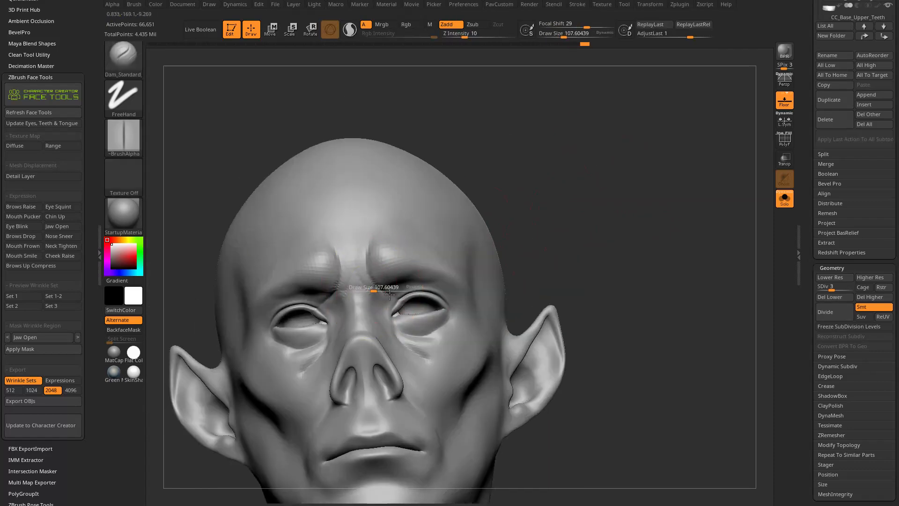
Refine the crease at the root of the nose at a draw size of about 87, and check the current brush's details.
{"action": "key", "text": "s"}
{"action": "mouse_move", "coordinate": [387, 283]}
{"action": "left_mouse_down"}
{"action": "mouse_move", "coordinate": [401, 260]}
{"action": "mouse_move", "coordinate": [378, 280]}
{"action": "left_mouse_up"}
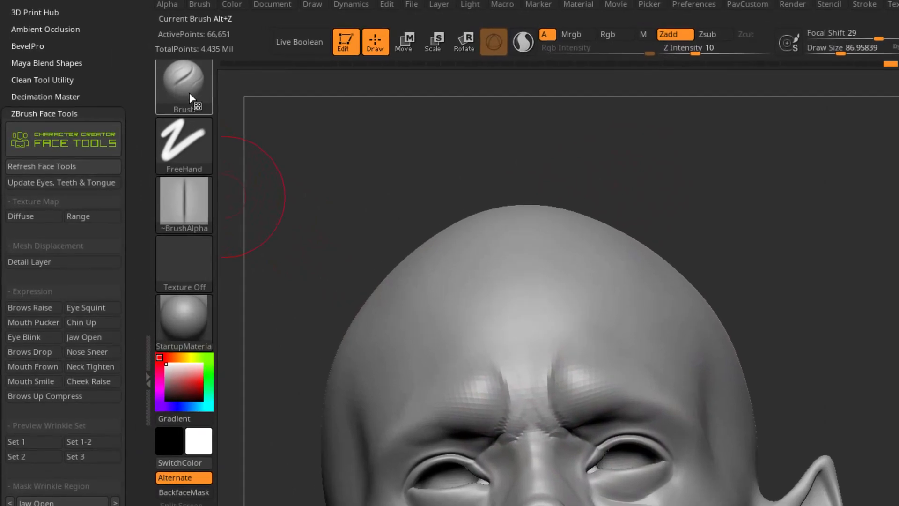
{"action": "mouse_move", "coordinate": [189, 97]}
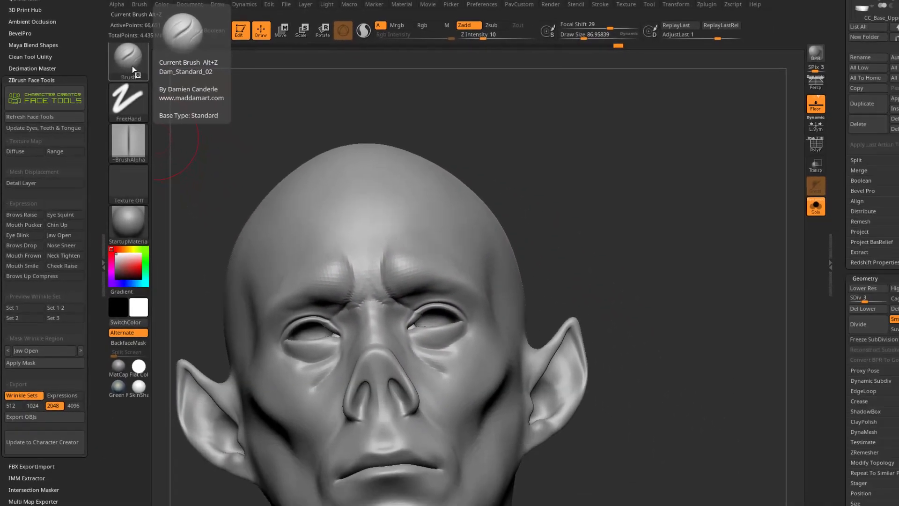
{"action": "left_click_drag", "start_coordinate": [635, 272], "coordinate": [603, 284]}
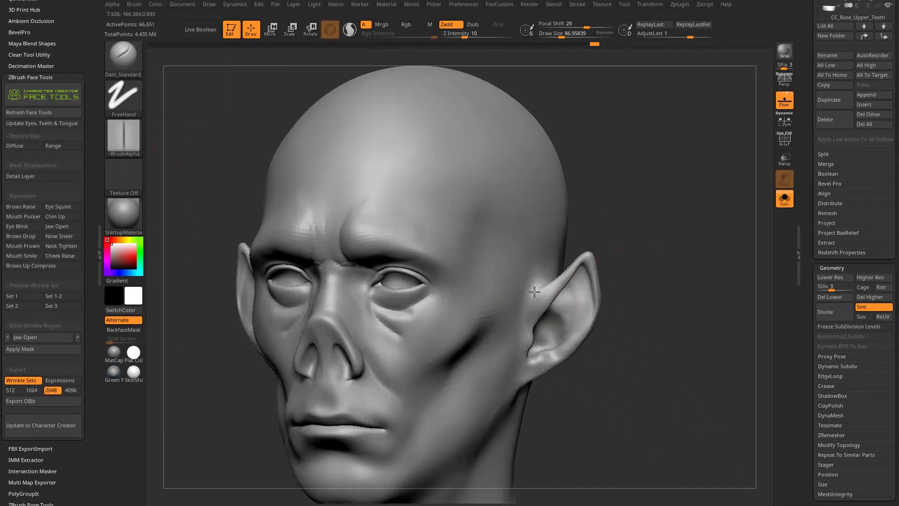
{"action": "mouse_move", "coordinate": [629, 252]}
{"action": "left_mouse_down"}
{"action": "mouse_move", "coordinate": [678, 231]}
{"action": "mouse_move", "coordinate": [572, 195]}
{"action": "mouse_move", "coordinate": [566, 221]}
{"action": "left_mouse_up"}
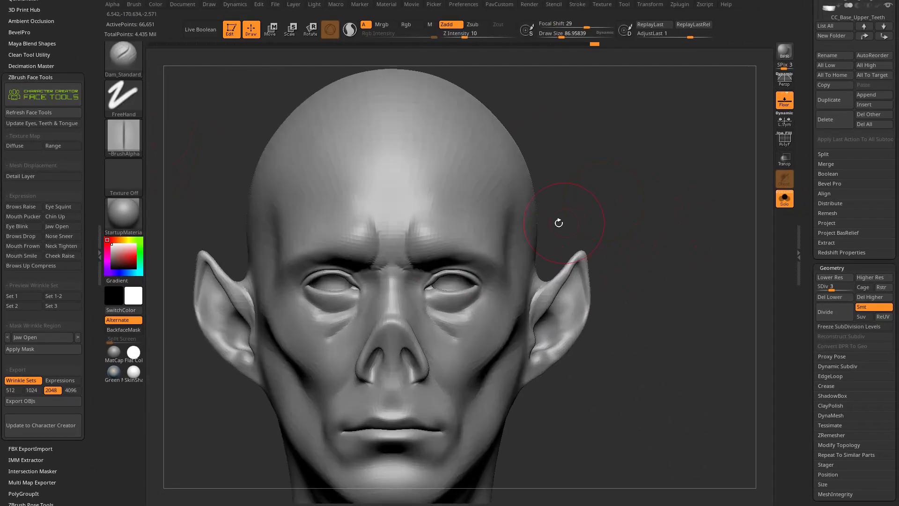
Try to reshape the inner brows with the Move brush at a draw size of about 156.
{"action": "key", "text": "b"}
{"action": "key", "text": "m"}
{"action": "key", "text": "v"}
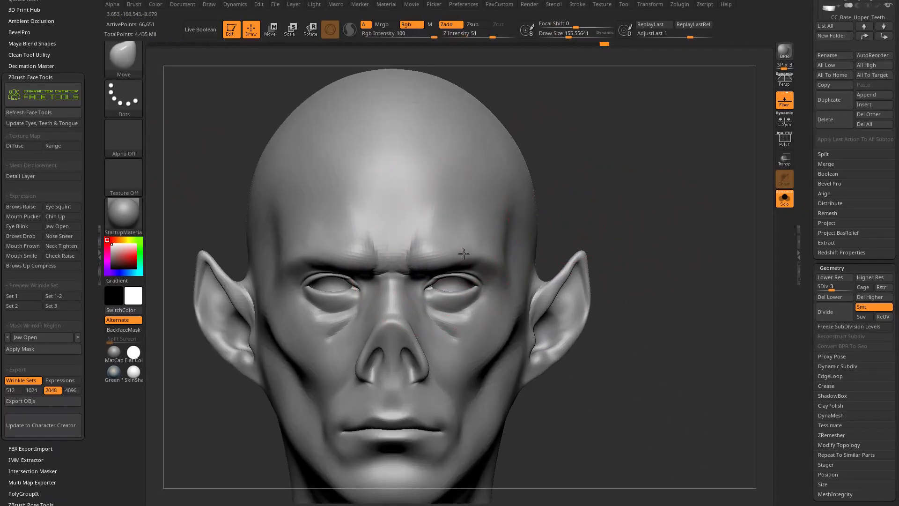
{"action": "left_click_drag", "start_coordinate": [481, 230], "coordinate": [486, 221]}
{"action": "key", "text": "ctrl+z"}
{"action": "key", "text": "ctrl+z"}
{"action": "key", "text": "ctrl+z"}
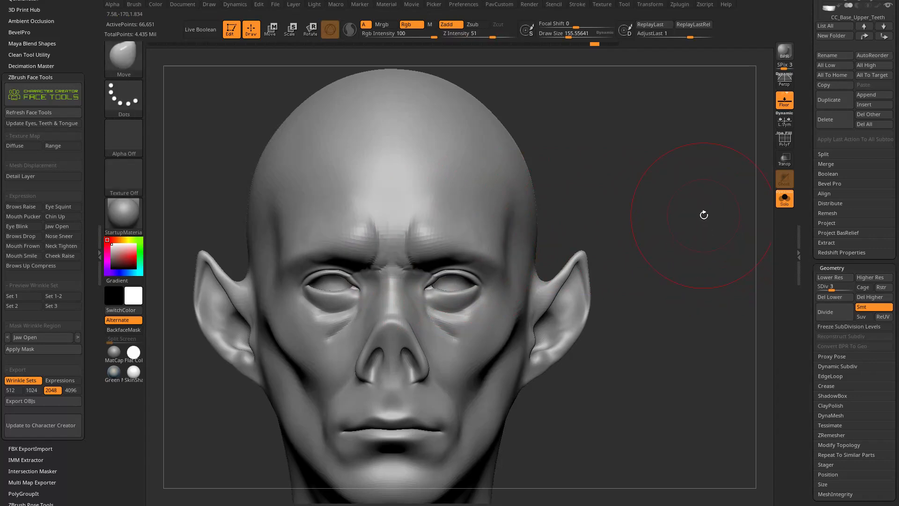
Undo the bulges above the inner brows and smooth the brow area at a draw size of about 62.
{"action": "mouse_move", "coordinate": [609, 152]}
{"action": "left_mouse_down"}
{"action": "mouse_move", "coordinate": [620, 168]}
{"action": "mouse_move", "coordinate": [606, 178]}
{"action": "left_mouse_up"}
{"action": "key", "text": "ctrl+z"}
{"action": "key", "text": "ctrl+z"}
{"action": "key", "text": "ctrl+z"}
{"action": "key", "text": "bracketleft"}
{"action": "key", "text": "bracketleft"}
{"action": "key", "text": "bracketleft"}
{"action": "key", "text": "bracketleft"}
{"action": "key", "text": "bracketleft"}
{"action": "key", "text": "bracketleft"}
{"action": "key", "text": "bracketleft"}
{"action": "key", "text": "bracketleft"}
{"action": "mouse_move", "coordinate": [433, 214]}
{"action": "left_mouse_down", "text": "shift"}
{"action": "mouse_move", "coordinate": [418, 222]}
{"action": "mouse_move", "coordinate": [446, 208]}
{"action": "left_mouse_up", "text": "shift"}
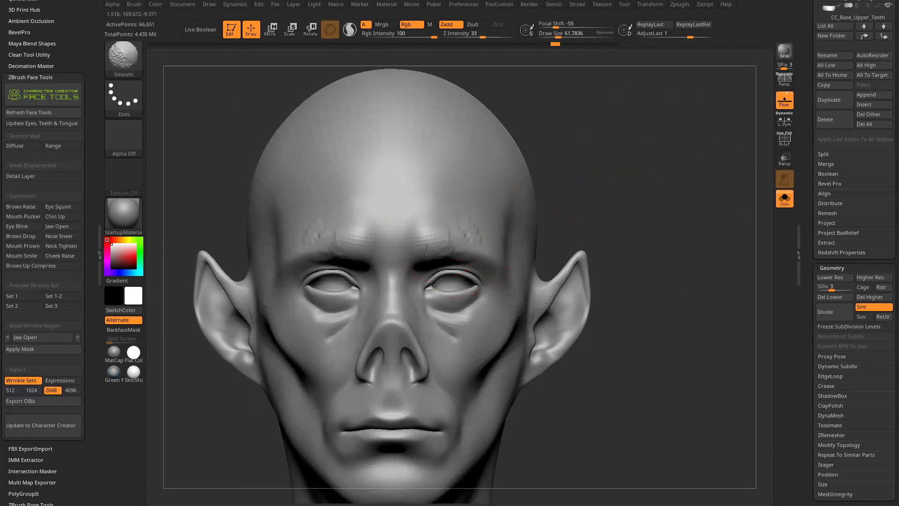
Examine the brows, nose and ears of the head from several angles.
{"action": "left_click_drag", "start_coordinate": [613, 206], "coordinate": [631, 211]}
{"action": "mouse_move", "coordinate": [599, 240]}
{"action": "left_mouse_down"}
{"action": "mouse_move", "coordinate": [422, 321]}
{"action": "mouse_move", "coordinate": [413, 311]}
{"action": "left_mouse_up"}
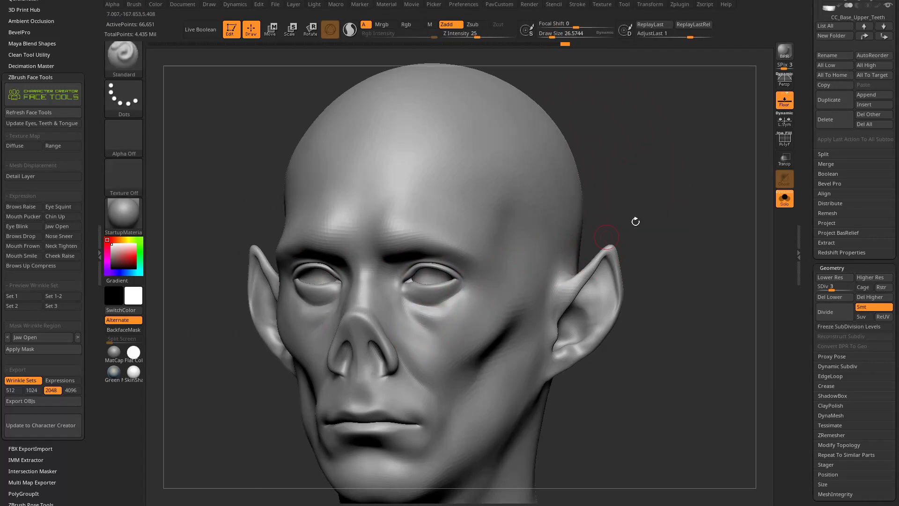
{"action": "left_click_drag", "start_coordinate": [626, 231], "coordinate": [684, 217]}
{"action": "left_click_drag", "start_coordinate": [642, 260], "coordinate": [693, 188], "text": "alt"}
{"action": "left_click_drag", "start_coordinate": [693, 187], "coordinate": [649, 215]}
{"action": "mouse_move", "coordinate": [389, 330]}
{"action": "left_mouse_down", "text": "shift"}
{"action": "mouse_move", "coordinate": [384, 323]}
{"action": "mouse_move", "coordinate": [385, 350]}
{"action": "left_mouse_up", "text": "shift"}
{"action": "left_click_drag", "start_coordinate": [664, 253], "coordinate": [698, 274]}
{"action": "mouse_move", "coordinate": [697, 274]}
{"action": "left_mouse_down", "text": "alt"}
{"action": "mouse_move", "coordinate": [688, 261]}
{"action": "mouse_move", "coordinate": [667, 283]}
{"action": "left_mouse_up", "text": "alt"}
{"action": "left_click_drag", "start_coordinate": [649, 188], "coordinate": [655, 218], "text": "alt"}
{"action": "left_click_drag", "start_coordinate": [748, 261], "coordinate": [720, 265], "text": "alt"}
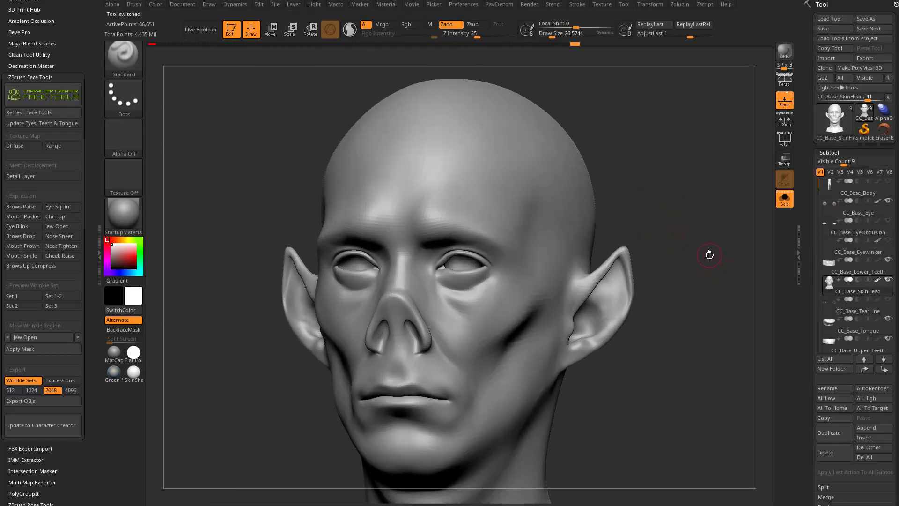
Choose the Morph brush at a draw size of about 59 and bring back stored detail around the nose root.
{"action": "key", "text": "b"}
{"action": "key", "text": "m"}
{"action": "key", "text": "o"}
{"action": "left_click_drag", "start_coordinate": [677, 201], "coordinate": [692, 246], "text": "alt"}
{"action": "key", "text": "s"}
{"action": "mouse_move", "coordinate": [460, 266]}
{"action": "left_mouse_down"}
{"action": "mouse_move", "coordinate": [477, 267]}
{"action": "mouse_move", "coordinate": [428, 283]}
{"action": "mouse_move", "coordinate": [471, 258]}
{"action": "left_mouse_up"}
{"action": "mouse_move", "coordinate": [684, 208]}
{"action": "left_mouse_down", "text": "alt"}
{"action": "mouse_move", "coordinate": [666, 184]}
{"action": "mouse_move", "coordinate": [599, 192]}
{"action": "left_mouse_up", "text": "alt"}
{"action": "left_click_drag", "start_coordinate": [379, 260], "coordinate": [394, 278]}
Paint the stored morph detail over the bridge of the nose and the nostrils.
{"action": "left_click_drag", "start_coordinate": [546, 225], "coordinate": [516, 260]}
{"action": "left_click_drag", "start_coordinate": [516, 260], "coordinate": [535, 235], "text": "alt"}
{"action": "mouse_move", "coordinate": [406, 237]}
{"action": "left_mouse_down"}
{"action": "mouse_move", "coordinate": [410, 272]}
{"action": "mouse_move", "coordinate": [393, 308]}
{"action": "mouse_move", "coordinate": [404, 323]}
{"action": "left_mouse_up"}
{"action": "left_click_drag", "start_coordinate": [557, 263], "coordinate": [585, 248]}
{"action": "left_click_drag", "start_coordinate": [416, 317], "coordinate": [416, 333]}
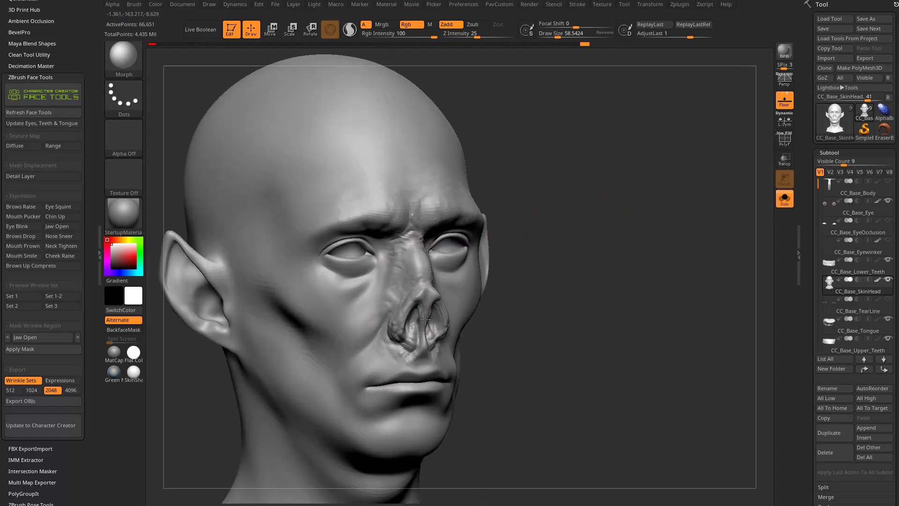
Paint the morph detail over the mouth, chin, cheeks and temples with the Morph brush.
{"action": "left_click_drag", "start_coordinate": [387, 360], "coordinate": [417, 398]}
{"action": "left_click_drag", "start_coordinate": [529, 312], "coordinate": [506, 266]}
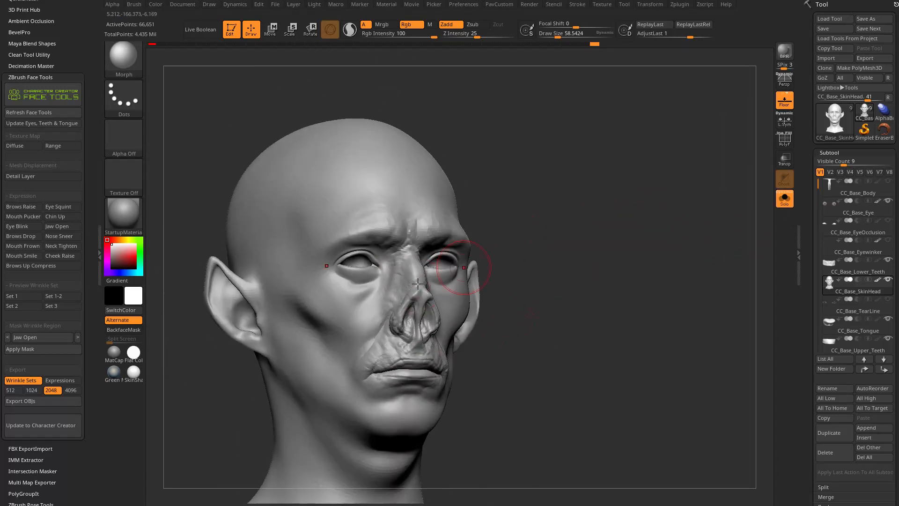
{"action": "mouse_move", "coordinate": [378, 300]}
{"action": "left_mouse_down"}
{"action": "mouse_move", "coordinate": [367, 267]}
{"action": "mouse_move", "coordinate": [323, 292]}
{"action": "mouse_move", "coordinate": [366, 291]}
{"action": "left_mouse_up"}
{"action": "left_click_drag", "start_coordinate": [463, 206], "coordinate": [490, 218]}
{"action": "mouse_move", "coordinate": [311, 302]}
{"action": "left_mouse_down"}
{"action": "mouse_move", "coordinate": [357, 310]}
{"action": "mouse_move", "coordinate": [279, 267]}
{"action": "mouse_move", "coordinate": [325, 218]}
{"action": "left_mouse_up"}
{"action": "mouse_move", "coordinate": [527, 207]}
{"action": "left_mouse_down"}
{"action": "mouse_move", "coordinate": [516, 166]}
{"action": "mouse_move", "coordinate": [384, 183]}
{"action": "left_mouse_up"}
{"action": "left_click_drag", "start_coordinate": [368, 359], "coordinate": [327, 351]}
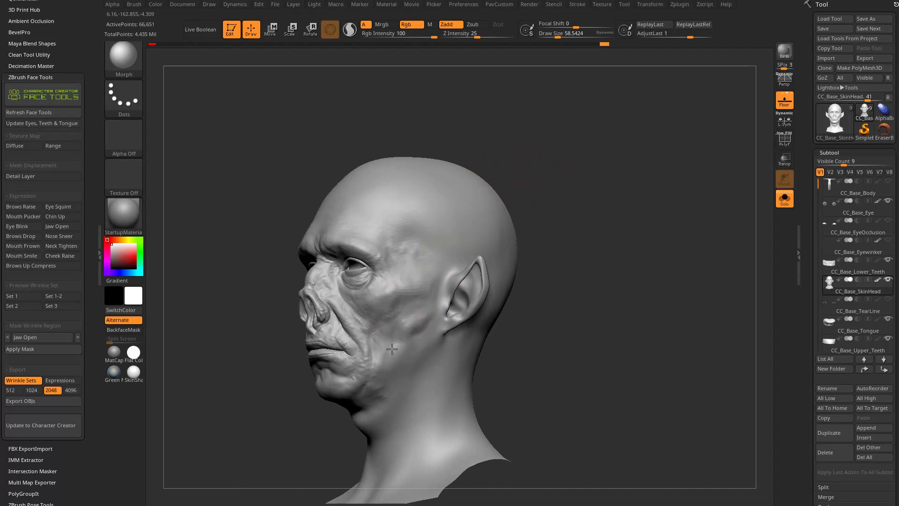
Extend the morph detail over the jaw and down the neck.
{"action": "left_click_drag", "start_coordinate": [534, 257], "coordinate": [560, 218]}
{"action": "mouse_move", "coordinate": [338, 374]}
{"action": "left_mouse_down"}
{"action": "mouse_move", "coordinate": [382, 332]}
{"action": "mouse_move", "coordinate": [394, 373]}
{"action": "left_mouse_up"}
{"action": "left_click_drag", "start_coordinate": [407, 337], "coordinate": [416, 286]}
{"action": "left_click_drag", "start_coordinate": [553, 309], "coordinate": [577, 273]}
{"action": "mouse_move", "coordinate": [360, 371]}
{"action": "left_mouse_down"}
{"action": "mouse_move", "coordinate": [333, 417]}
{"action": "mouse_move", "coordinate": [347, 396]}
{"action": "left_mouse_up"}
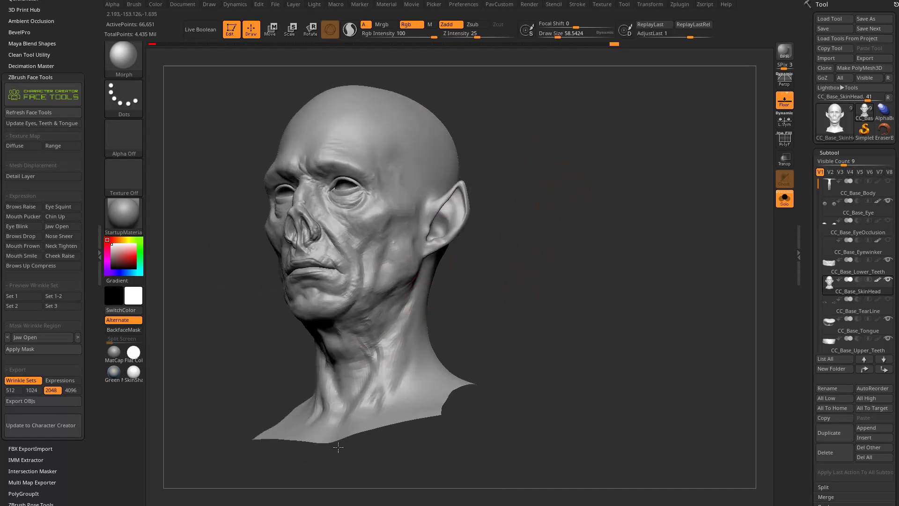
Morph the pointed ears and the surrounding side of the head to the stored shape.
{"action": "left_click_drag", "start_coordinate": [513, 300], "coordinate": [383, 324]}
{"action": "mouse_move", "coordinate": [419, 287]}
{"action": "left_mouse_down"}
{"action": "mouse_move", "coordinate": [453, 202]}
{"action": "mouse_move", "coordinate": [455, 211]}
{"action": "left_mouse_up"}
{"action": "left_click_drag", "start_coordinate": [558, 196], "coordinate": [630, 208]}
{"action": "left_click_drag", "start_coordinate": [434, 262], "coordinate": [455, 264]}
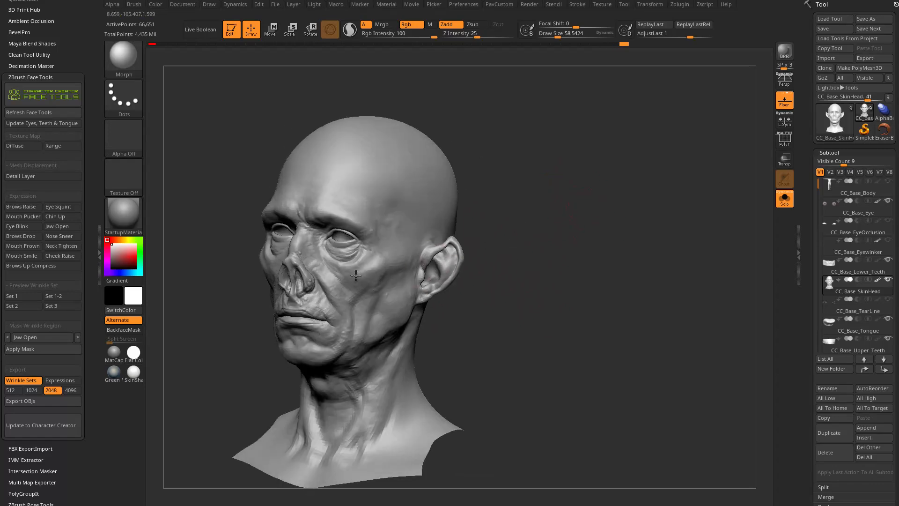
Blend the morph detail into the areas around the eyes, the brows, forehead and temples from both sides.
{"action": "left_click_drag", "start_coordinate": [422, 151], "coordinate": [494, 154]}
{"action": "left_click_drag", "start_coordinate": [343, 206], "coordinate": [298, 236]}
{"action": "left_click_drag", "start_coordinate": [418, 150], "coordinate": [525, 154]}
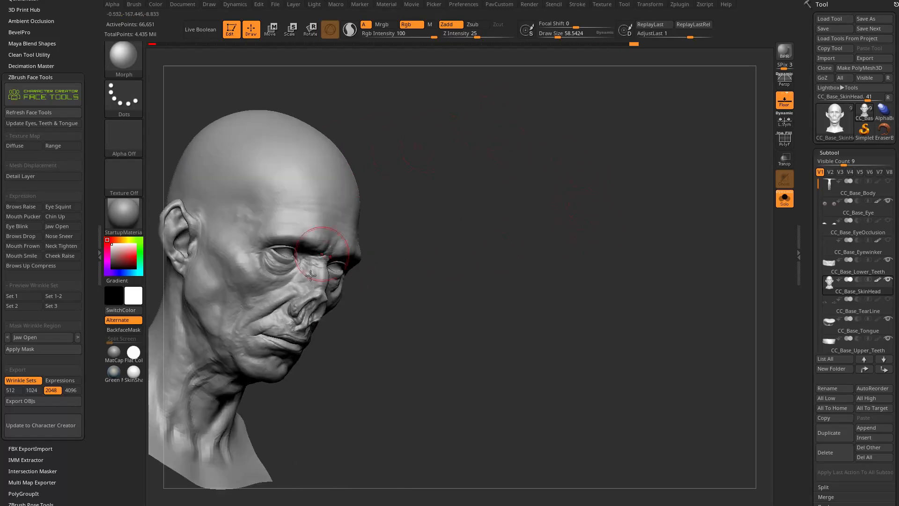
{"action": "mouse_move", "coordinate": [487, 256]}
{"action": "left_mouse_down", "text": "alt"}
{"action": "mouse_move", "coordinate": [634, 235]}
{"action": "mouse_move", "coordinate": [621, 274]}
{"action": "left_mouse_up", "text": "alt"}
{"action": "left_click_drag", "start_coordinate": [591, 323], "coordinate": [630, 287], "text": "alt"}
{"action": "left_click_drag", "start_coordinate": [630, 248], "coordinate": [649, 244], "text": "alt"}
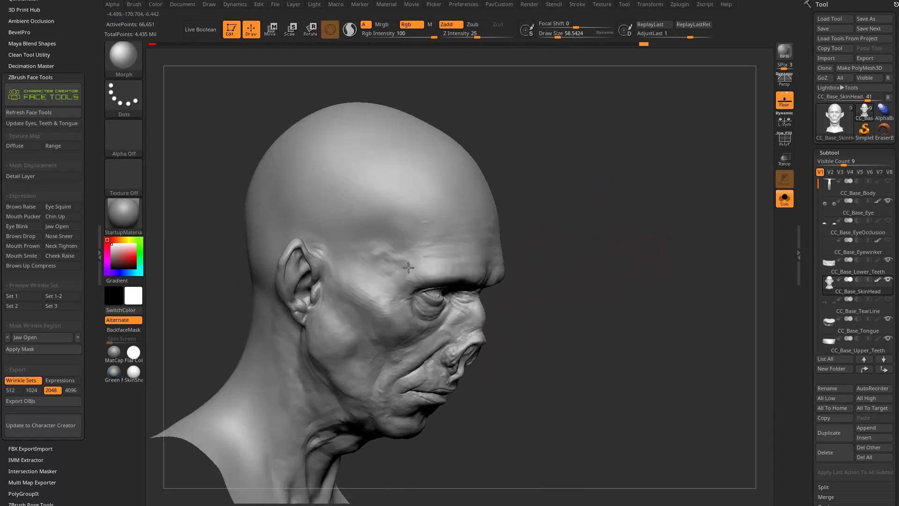
{"action": "left_click_drag", "start_coordinate": [532, 183], "coordinate": [422, 218]}
{"action": "left_click_drag", "start_coordinate": [378, 159], "coordinate": [214, 290]}
{"action": "left_click_drag", "start_coordinate": [256, 226], "coordinate": [273, 248]}
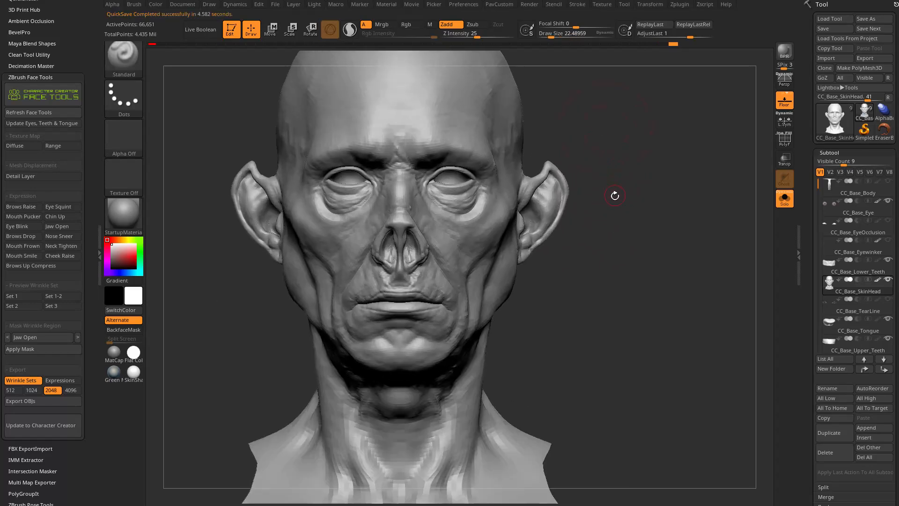
Create the mesh displacement detail layer at subdivision level 6 and add fine skin wrinkles with the Standard brush at about draw size 21.
{"action": "left_click_drag", "start_coordinate": [623, 183], "coordinate": [643, 210]}
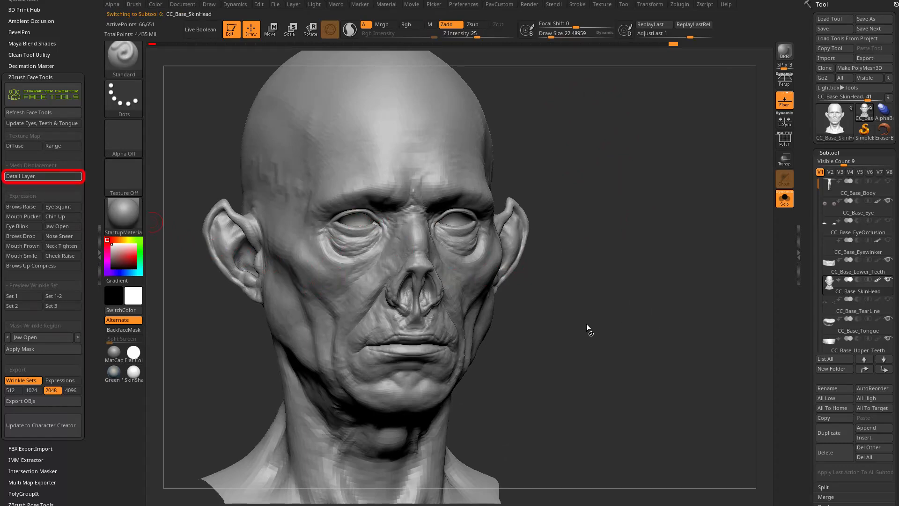
{"action": "left_click", "coordinate": [43, 176]}
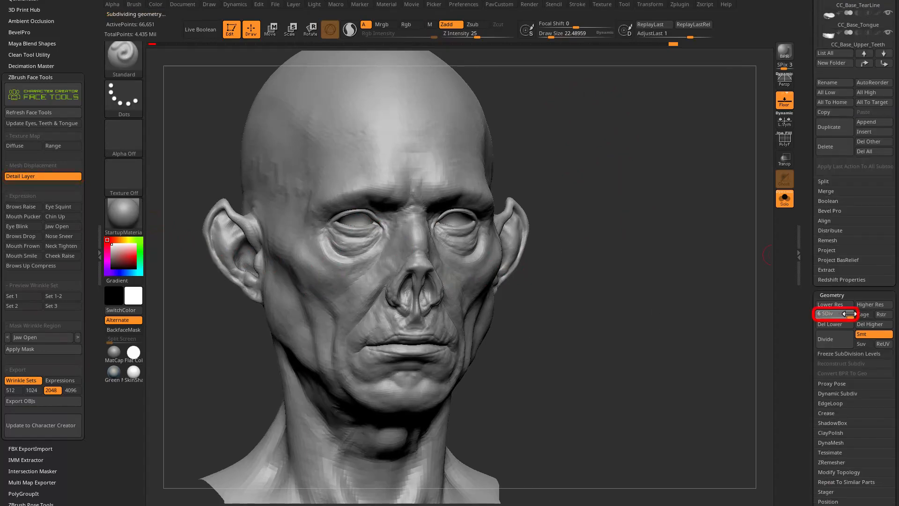
{"action": "left_click_drag", "start_coordinate": [660, 201], "coordinate": [682, 207], "text": "alt"}
{"action": "key", "text": "s"}
{"action": "left_click_drag", "start_coordinate": [638, 319], "coordinate": [637, 319]}
{"action": "left_click_drag", "start_coordinate": [571, 313], "coordinate": [472, 311]}
{"action": "left_click_drag", "start_coordinate": [675, 226], "coordinate": [708, 260]}
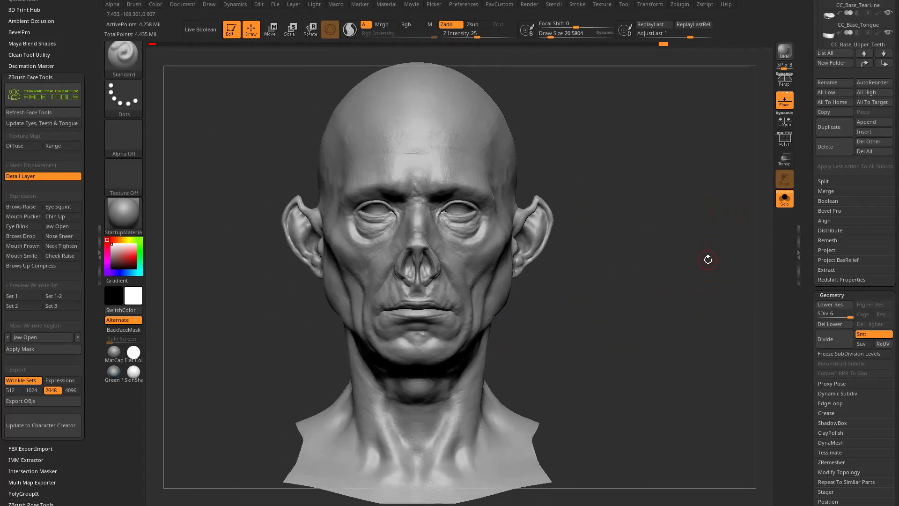
Set the Standard brush's draw size to about 27 and bring up the head's layer list with the CC_Detail Layer.
{"action": "mouse_move", "coordinate": [571, 209]}
{"action": "left_mouse_down"}
{"action": "mouse_move", "coordinate": [626, 266]}
{"action": "mouse_move", "coordinate": [638, 267]}
{"action": "mouse_move", "coordinate": [639, 231]}
{"action": "mouse_move", "coordinate": [620, 260]}
{"action": "left_mouse_up"}
{"action": "key", "text": "s"}
{"action": "left_click", "coordinate": [614, 265]}
{"action": "left_click_drag", "start_coordinate": [806, 276], "coordinate": [810, 167]}
{"action": "left_click_drag", "start_coordinate": [669, 269], "coordinate": [730, 269]}
{"action": "left_click_drag", "start_coordinate": [731, 269], "coordinate": [733, 323], "text": "alt"}
{"action": "left_click_drag", "start_coordinate": [644, 320], "coordinate": [662, 280], "text": "alt"}
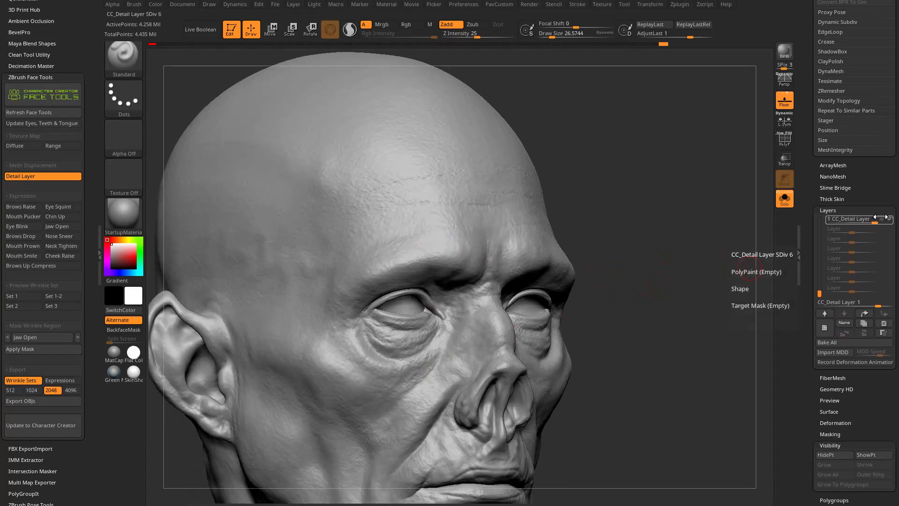
Add a new untitled layer to the head and set the CC_Detail Layer's intensity to 0.
{"action": "key", "text": "f"}
{"action": "left_click_drag", "start_coordinate": [670, 245], "coordinate": [721, 272], "text": "shift"}
{"action": "left_click_drag", "start_coordinate": [721, 272], "coordinate": [716, 318], "text": "alt"}
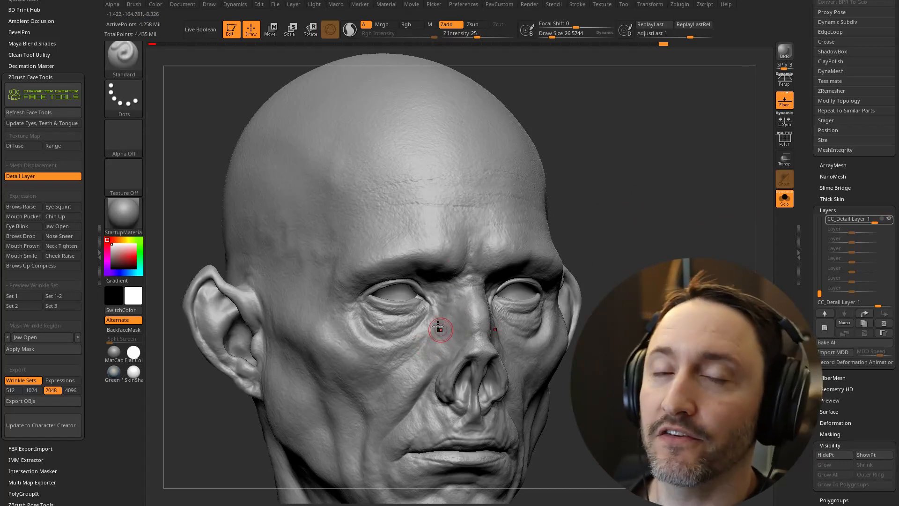
{"action": "left_click_drag", "start_coordinate": [609, 235], "coordinate": [707, 276]}
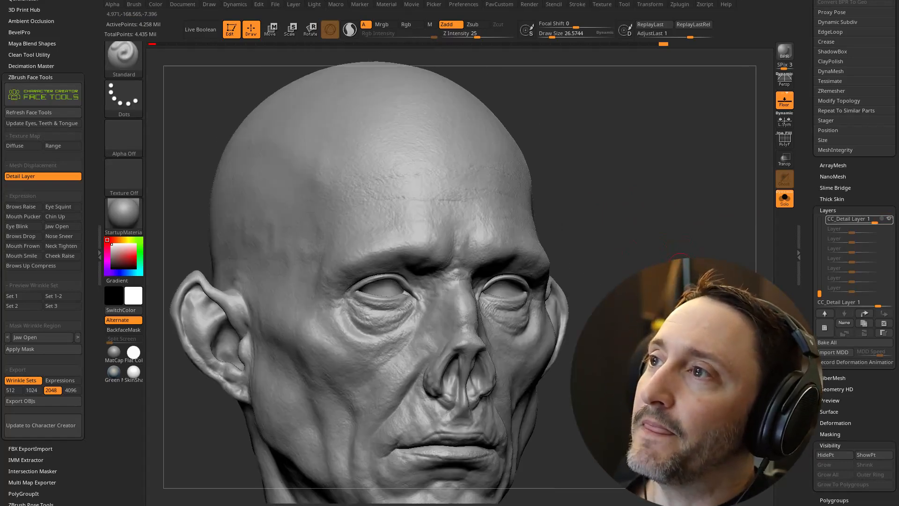
{"action": "left_click_drag", "start_coordinate": [656, 234], "coordinate": [649, 218]}
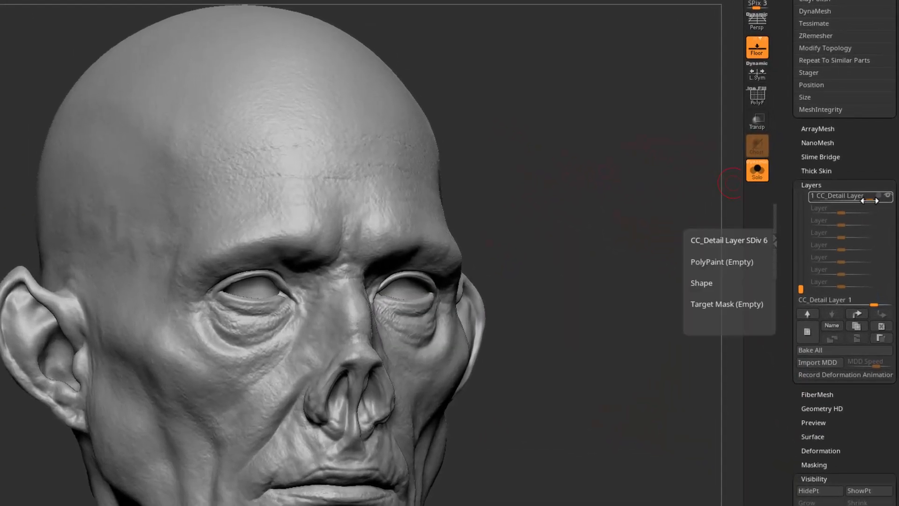
{"action": "left_click", "coordinate": [811, 337]}
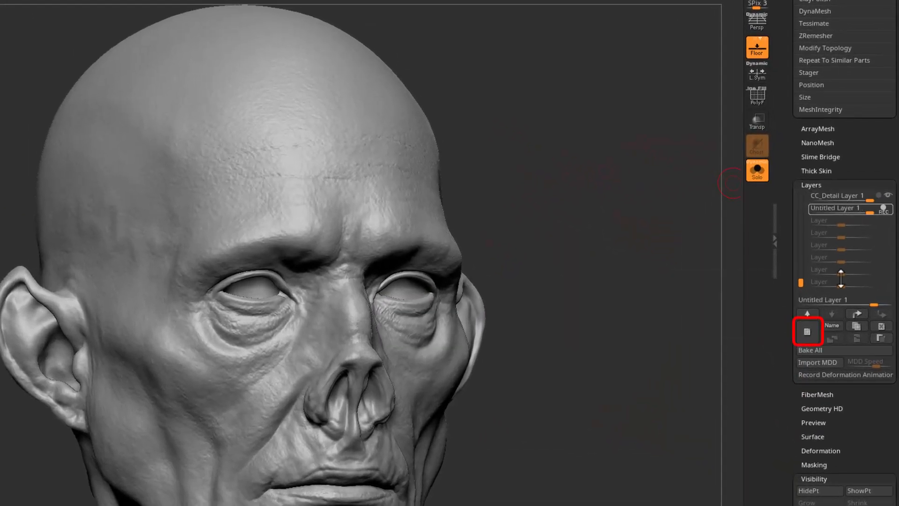
{"action": "left_click", "coordinate": [853, 196]}
{"action": "left_click_drag", "start_coordinate": [854, 201], "coordinate": [838, 200]}
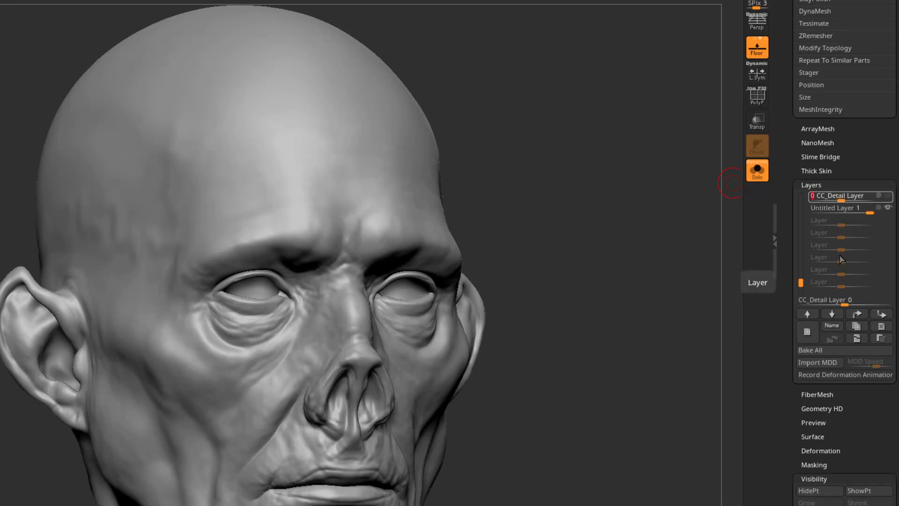
{"action": "scroll", "coordinate": [841, 234], "scroll_direction": "down", "scroll_amount": 1}
{"action": "left_click", "coordinate": [838, 183]}
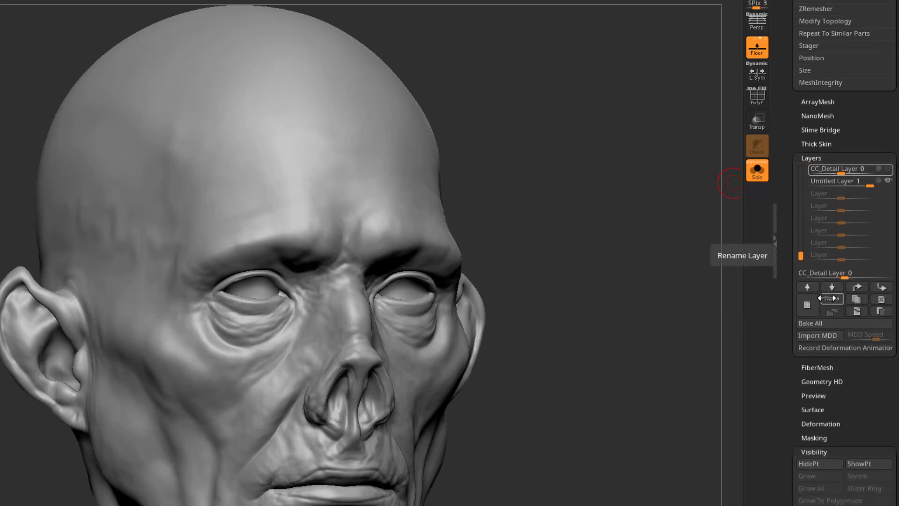
{"action": "left_click", "coordinate": [858, 311]}
{"action": "mouse_move", "coordinate": [838, 172]}
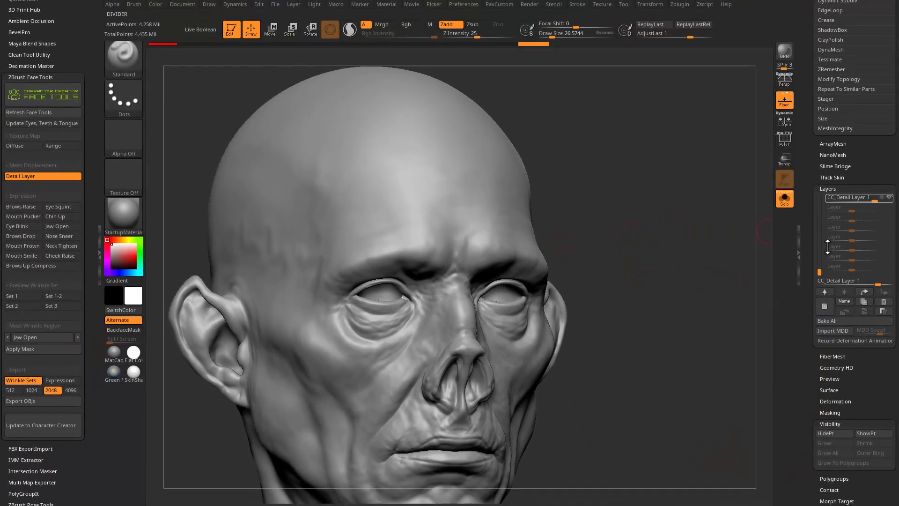
Look through the subtools from CC_Base_Body to CC_Base_Upper_Teeth and the expression layers of CC_Base_SkinHead.
{"action": "left_click_drag", "start_coordinate": [819, 271], "coordinate": [816, 237]}
{"action": "scroll", "coordinate": [858, 196], "scroll_direction": "up", "scroll_amount": 10}
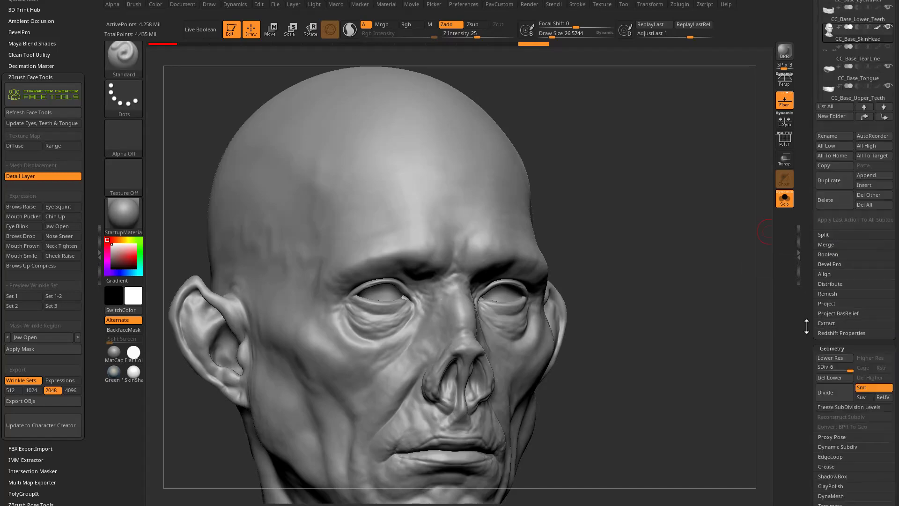
{"action": "scroll", "coordinate": [807, 100], "scroll_direction": "up", "scroll_amount": 5}
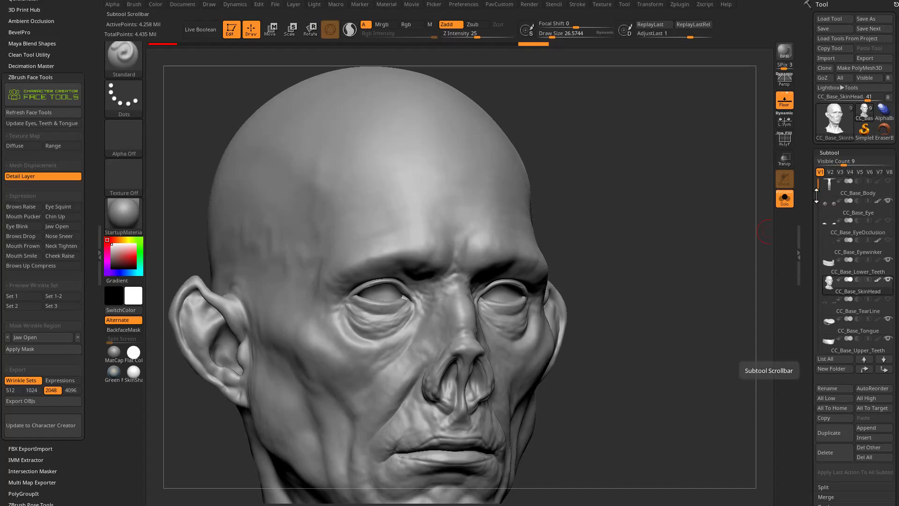
{"action": "left_click_drag", "start_coordinate": [819, 186], "coordinate": [805, 199]}
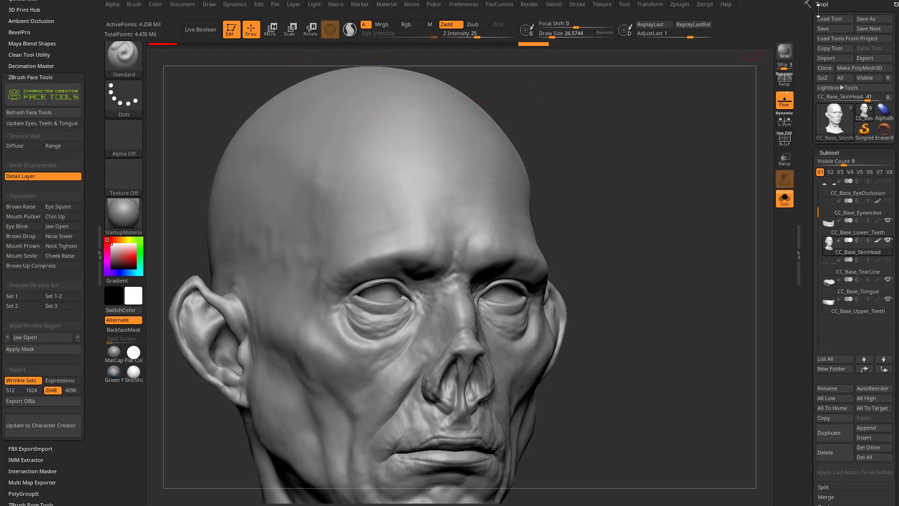
{"action": "left_click_drag", "start_coordinate": [805, 94], "coordinate": [805, 83]}
{"action": "left_click_drag", "start_coordinate": [818, 200], "coordinate": [816, 162]}
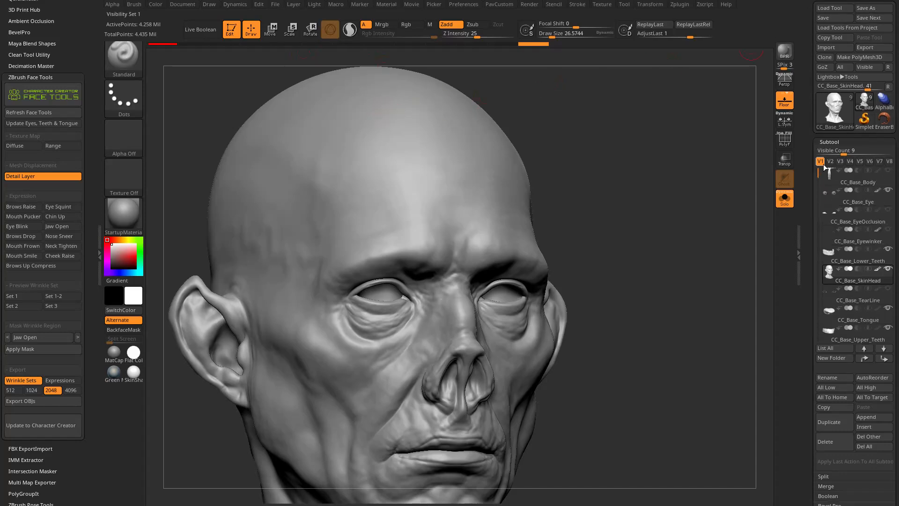
{"action": "mouse_move", "coordinate": [854, 183]}
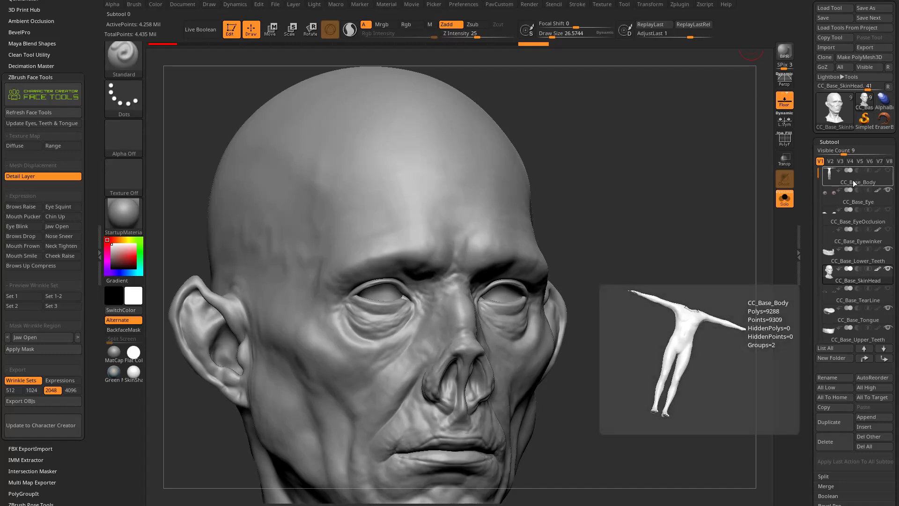
{"action": "left_click_drag", "start_coordinate": [820, 174], "coordinate": [819, 199]}
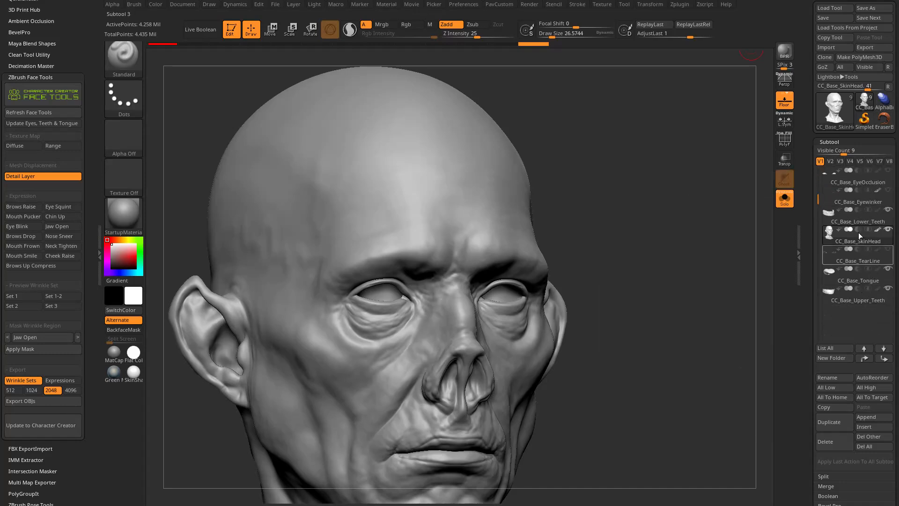
{"action": "left_click_drag", "start_coordinate": [819, 195], "coordinate": [819, 223]}
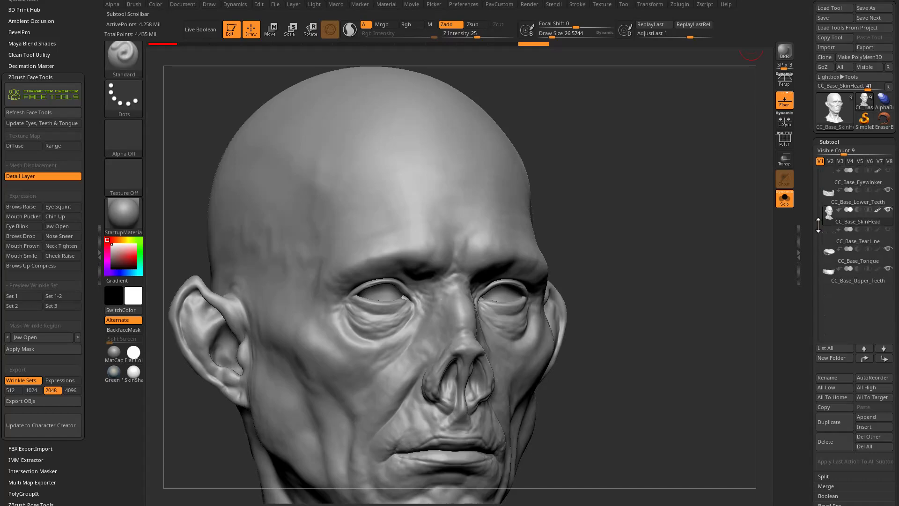
{"action": "scroll", "coordinate": [809, 254], "scroll_direction": "down", "scroll_amount": 10}
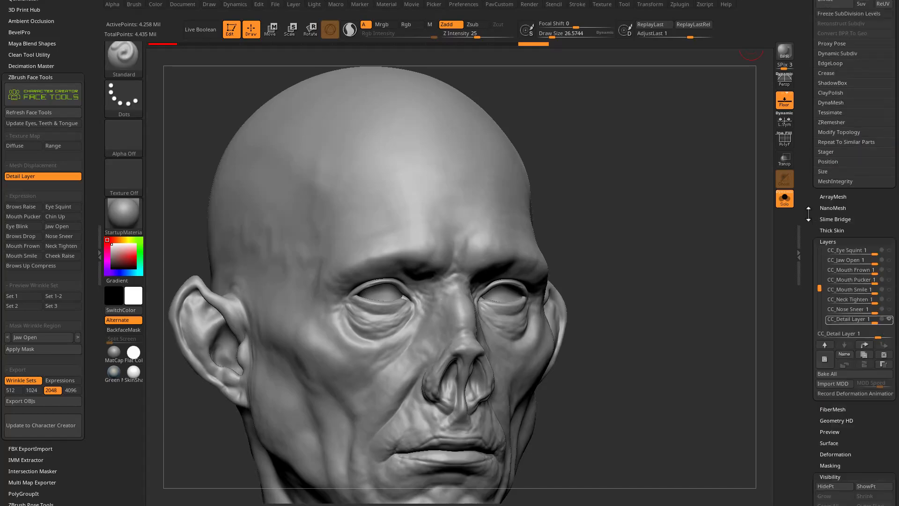
{"action": "mouse_move", "coordinate": [822, 264]}
{"action": "left_mouse_down"}
{"action": "mouse_move", "coordinate": [817, 214]}
{"action": "mouse_move", "coordinate": [819, 273]}
{"action": "left_mouse_up"}
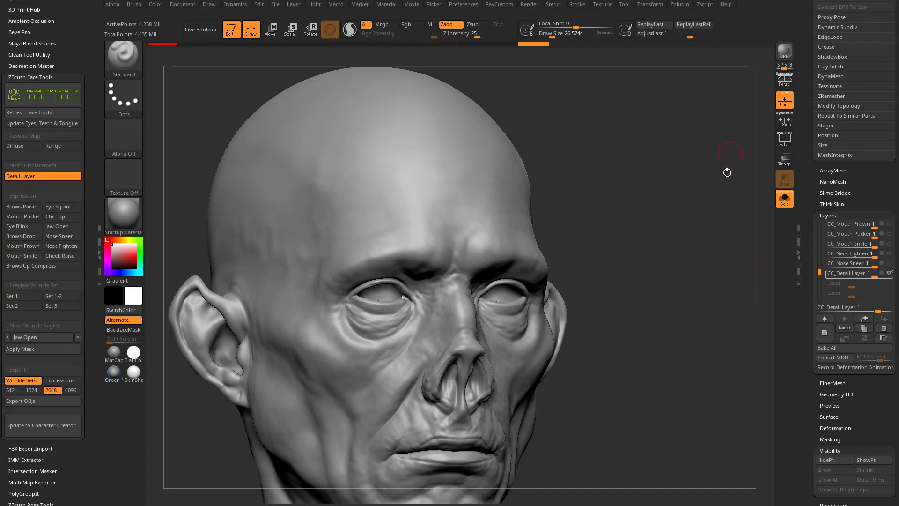
{"action": "mouse_move", "coordinate": [820, 272]}
{"action": "left_mouse_down"}
{"action": "mouse_move", "coordinate": [816, 221]}
{"action": "mouse_move", "coordinate": [808, 263]}
{"action": "left_mouse_up"}
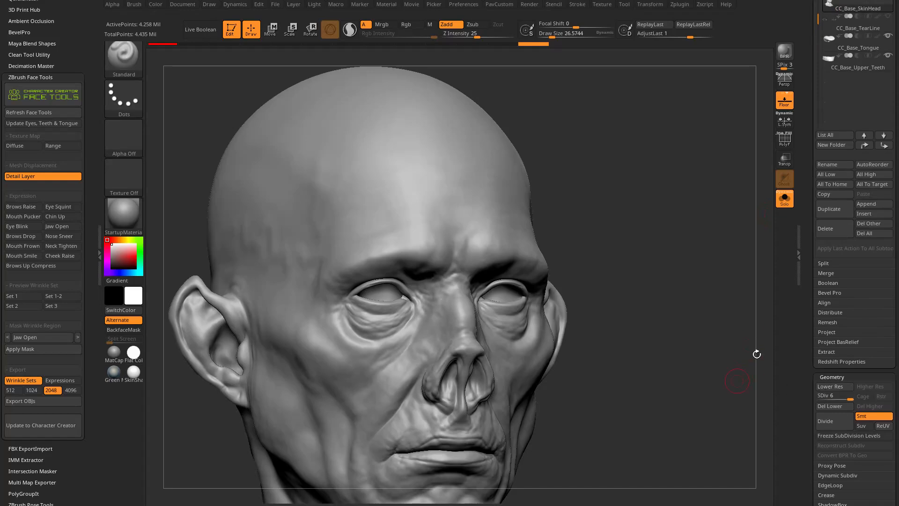
{"action": "left_click_drag", "start_coordinate": [804, 125], "coordinate": [809, 246]}
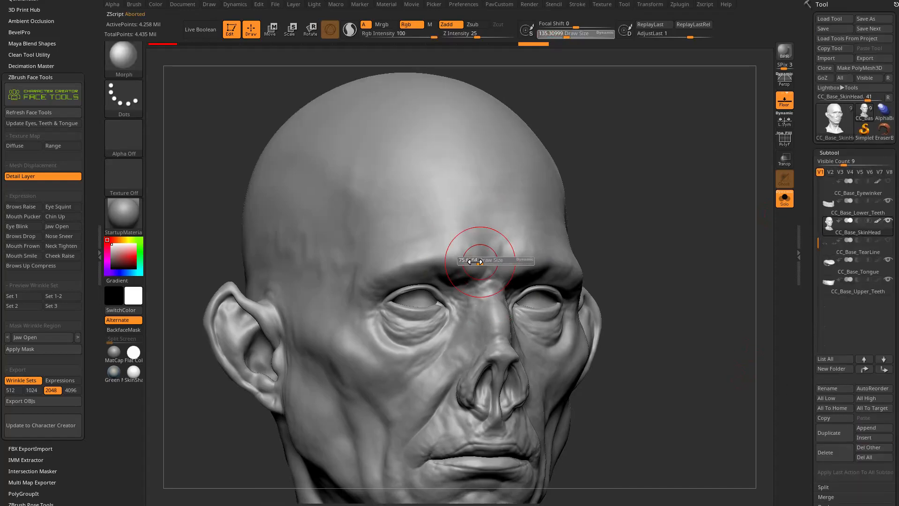
Set the Morph brush's draw size to about 41 and switch off Mesh Displacement's Detail Layer mode.
{"action": "left_click_drag", "start_coordinate": [486, 261], "coordinate": [472, 261]}
{"action": "left_click_drag", "start_coordinate": [739, 261], "coordinate": [720, 241], "text": "alt"}
{"action": "left_click_drag", "start_coordinate": [807, 243], "coordinate": [803, 120]}
{"action": "left_click_drag", "start_coordinate": [820, 205], "coordinate": [816, 256]}
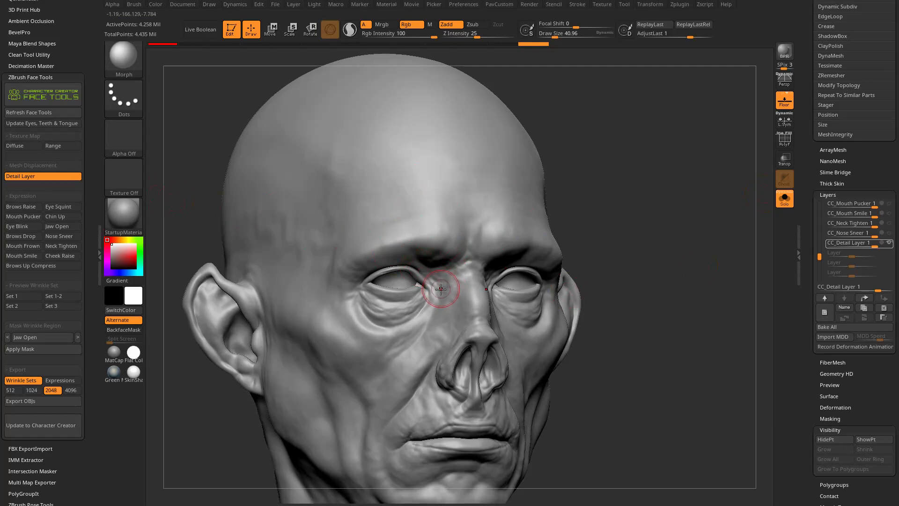
{"action": "left_click", "coordinate": [32, 175]}
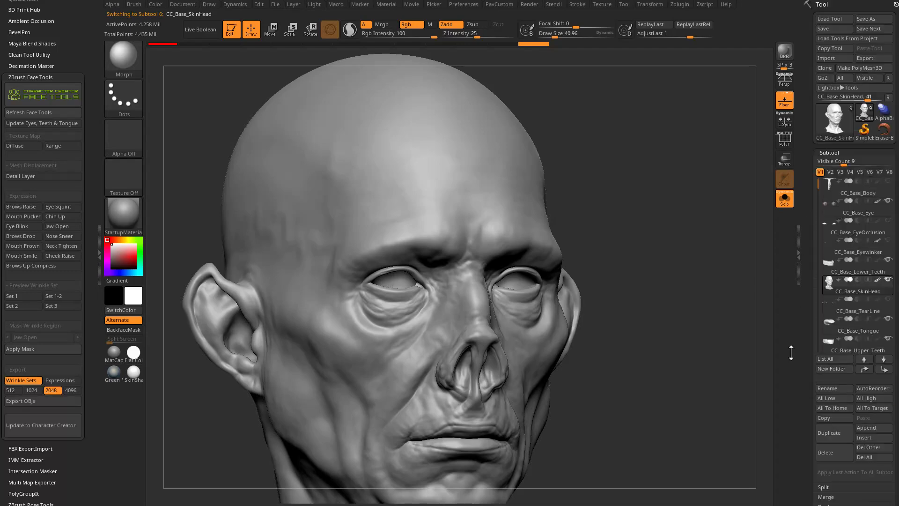
Paint fine wrinkle detail over the nose bridge and inner eye corners with the Morph brush.
{"action": "left_click_drag", "start_coordinate": [683, 198], "coordinate": [662, 183]}
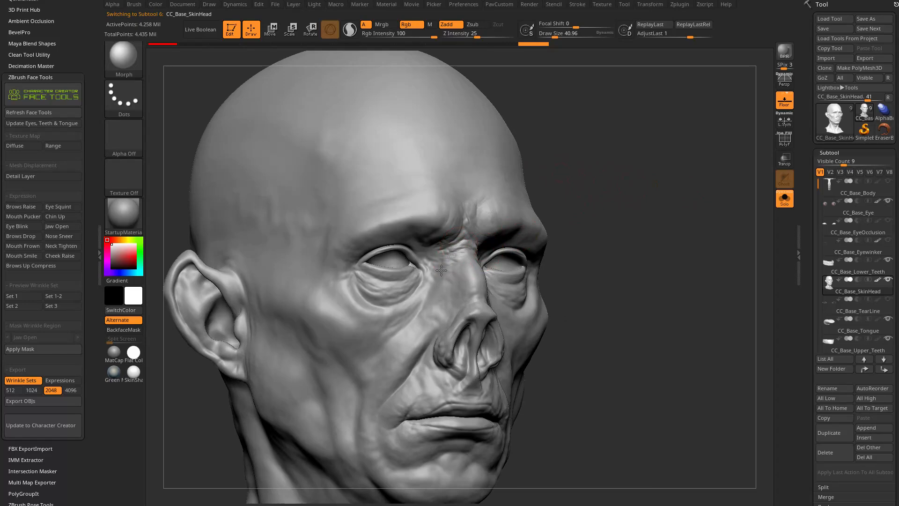
{"action": "left_click_drag", "start_coordinate": [456, 285], "coordinate": [457, 281]}
{"action": "mouse_move", "coordinate": [639, 173]}
{"action": "left_mouse_down", "text": "alt"}
{"action": "mouse_move", "coordinate": [650, 195]}
{"action": "mouse_move", "coordinate": [585, 189]}
{"action": "left_mouse_up", "text": "alt"}
{"action": "left_click_drag", "start_coordinate": [476, 283], "coordinate": [473, 267]}
{"action": "left_click_drag", "start_coordinate": [656, 213], "coordinate": [714, 214]}
Set the Morph brush's draw size to about 62 and bring out wrinkles around the nose, nostrils and upper lip.
{"action": "key", "text": "s"}
{"action": "left_click_drag", "start_coordinate": [421, 296], "coordinate": [423, 298]}
{"action": "mouse_move", "coordinate": [419, 296]}
{"action": "left_mouse_down"}
{"action": "mouse_move", "coordinate": [413, 293]}
{"action": "mouse_move", "coordinate": [417, 341]}
{"action": "mouse_move", "coordinate": [455, 331]}
{"action": "left_mouse_up"}
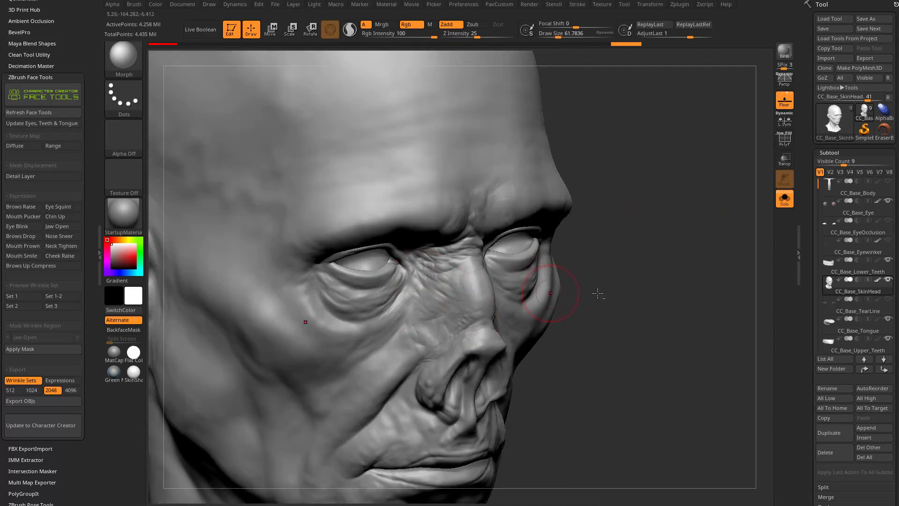
{"action": "left_click_drag", "start_coordinate": [613, 278], "coordinate": [651, 243]}
{"action": "mouse_move", "coordinate": [455, 310]}
{"action": "left_mouse_down"}
{"action": "mouse_move", "coordinate": [435, 352]}
{"action": "mouse_move", "coordinate": [485, 305]}
{"action": "left_mouse_up"}
{"action": "left_click_drag", "start_coordinate": [609, 270], "coordinate": [551, 263]}
{"action": "mouse_move", "coordinate": [488, 267]}
{"action": "left_mouse_down"}
{"action": "mouse_move", "coordinate": [493, 323]}
{"action": "mouse_move", "coordinate": [511, 323]}
{"action": "left_mouse_up"}
{"action": "right_click_drag", "start_coordinate": [585, 286], "coordinate": [648, 284]}
{"action": "left_click_drag", "start_coordinate": [445, 320], "coordinate": [427, 354]}
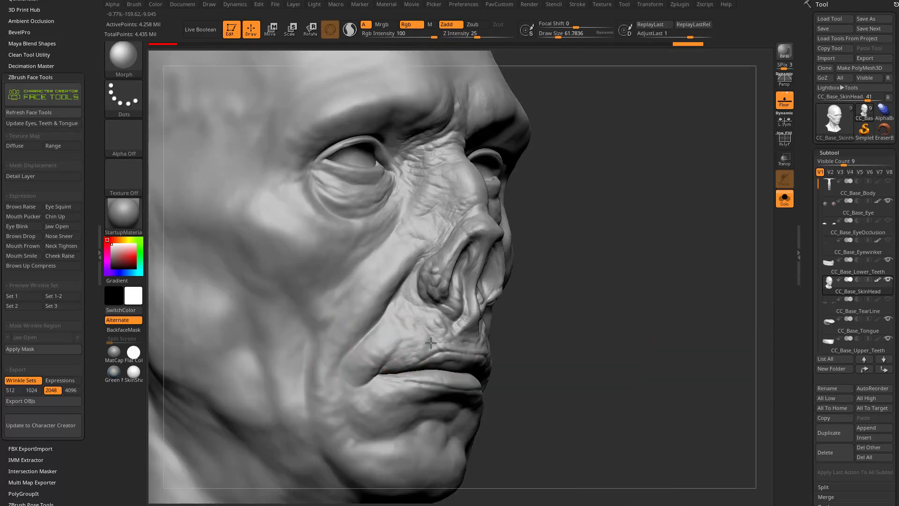
Brush the fine wrinkles into the cheek, the nasolabial fold and the corner of the mouth.
{"action": "left_click_drag", "start_coordinate": [386, 290], "coordinate": [368, 297]}
{"action": "left_click_drag", "start_coordinate": [621, 199], "coordinate": [562, 265]}
{"action": "left_click_drag", "start_coordinate": [423, 341], "coordinate": [387, 364]}
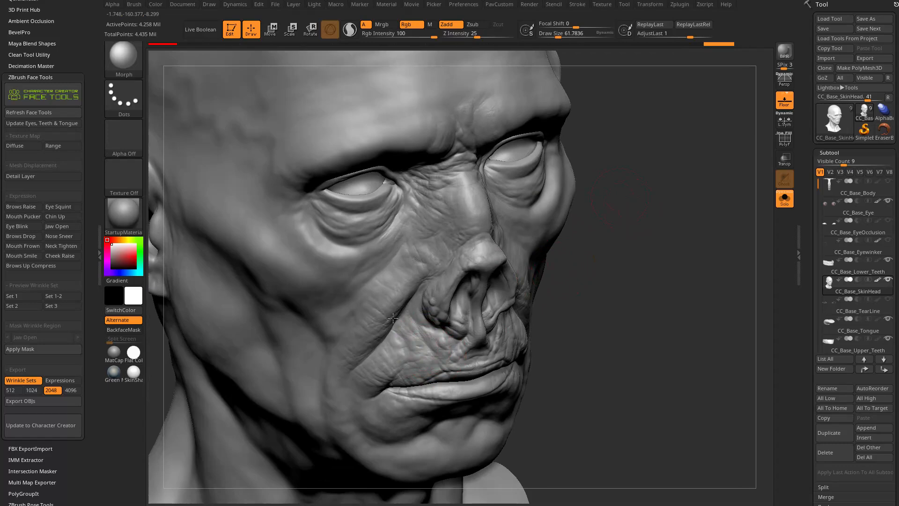
{"action": "left_click_drag", "start_coordinate": [416, 251], "coordinate": [361, 252]}
{"action": "left_click_drag", "start_coordinate": [629, 192], "coordinate": [601, 136]}
{"action": "left_click_drag", "start_coordinate": [400, 306], "coordinate": [337, 289]}
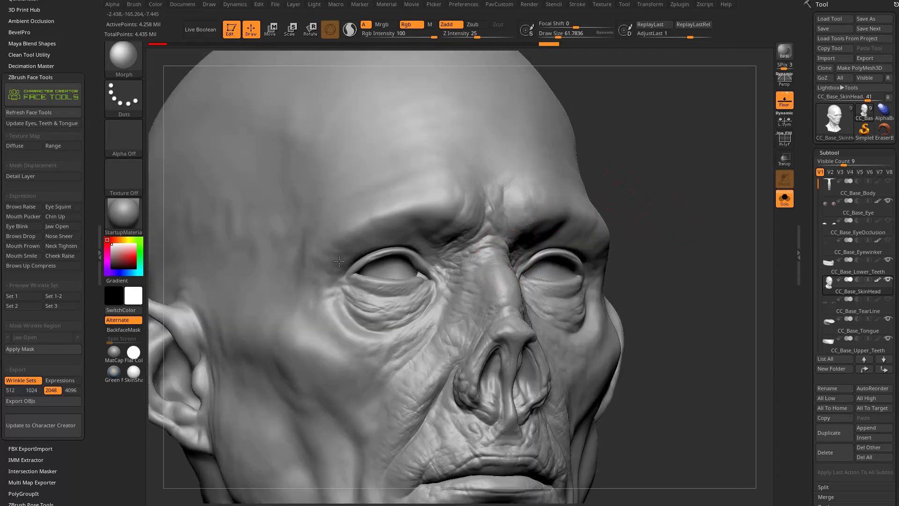
Bring out the wrinkle detail around the eyes, the brow and the lower forehead.
{"action": "left_click_drag", "start_coordinate": [426, 202], "coordinate": [443, 224]}
{"action": "left_click_drag", "start_coordinate": [642, 188], "coordinate": [508, 191]}
{"action": "left_click_drag", "start_coordinate": [450, 269], "coordinate": [444, 280]}
{"action": "left_click_drag", "start_coordinate": [556, 294], "coordinate": [570, 253]}
{"action": "mouse_move", "coordinate": [571, 253]}
{"action": "right_mouse_down"}
{"action": "mouse_move", "coordinate": [579, 262]}
{"action": "mouse_move", "coordinate": [511, 191]}
{"action": "right_mouse_up"}
{"action": "left_click_drag", "start_coordinate": [447, 191], "coordinate": [485, 115]}
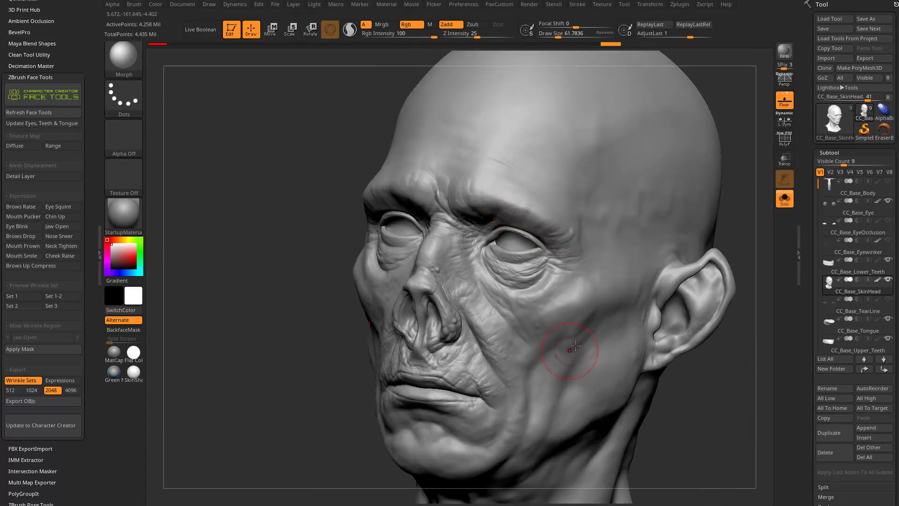
Paint skin detail over the cheek, the mouth area and the chin with the Morph brush.
{"action": "left_click_drag", "start_coordinate": [560, 361], "coordinate": [566, 349]}
{"action": "right_click_drag", "start_coordinate": [574, 342], "coordinate": [742, 321]}
{"action": "left_click_drag", "start_coordinate": [426, 354], "coordinate": [403, 354]}
{"action": "left_click_drag", "start_coordinate": [438, 411], "coordinate": [433, 361]}
{"action": "mouse_move", "coordinate": [581, 356]}
{"action": "right_mouse_down", "text": "ctrl"}
{"action": "mouse_move", "coordinate": [572, 305]}
{"action": "mouse_move", "coordinate": [506, 304]}
{"action": "right_mouse_up", "text": "ctrl"}
Set the Morph brush's draw size to about 79 and paint skin detail on the jaw and temple.
{"action": "key", "text": "s"}
{"action": "left_click_drag", "start_coordinate": [413, 331], "coordinate": [416, 331]}
{"action": "mouse_move", "coordinate": [590, 195]}
{"action": "right_mouse_down", "text": "alt"}
{"action": "mouse_move", "coordinate": [648, 236]}
{"action": "mouse_move", "coordinate": [714, 241]}
{"action": "right_mouse_up", "text": "alt"}
{"action": "mouse_move", "coordinate": [434, 334]}
{"action": "left_mouse_down"}
{"action": "mouse_move", "coordinate": [331, 308]}
{"action": "mouse_move", "coordinate": [441, 258]}
{"action": "left_mouse_up"}
{"action": "left_click_drag", "start_coordinate": [381, 222], "coordinate": [446, 250]}
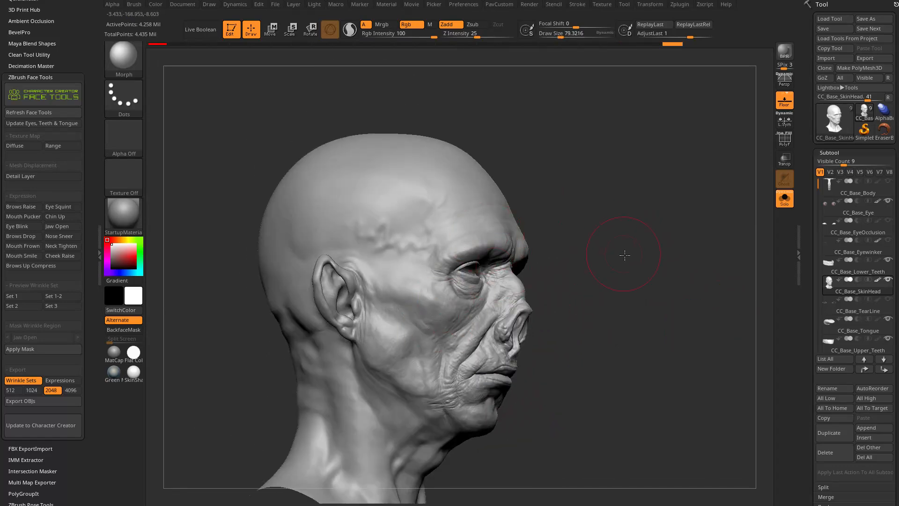
Brush skin detail over the side of the cheek below the ear and up onto the temple.
{"action": "right_click_drag", "start_coordinate": [620, 248], "coordinate": [591, 229], "text": "alt"}
{"action": "right_click_drag", "start_coordinate": [592, 229], "coordinate": [529, 244]}
{"action": "mouse_move", "coordinate": [385, 301]}
{"action": "left_mouse_down"}
{"action": "mouse_move", "coordinate": [402, 347]}
{"action": "mouse_move", "coordinate": [414, 351]}
{"action": "left_mouse_up"}
{"action": "mouse_move", "coordinate": [584, 326]}
{"action": "right_mouse_down", "text": "alt"}
{"action": "mouse_move", "coordinate": [555, 280]}
{"action": "mouse_move", "coordinate": [415, 280]}
{"action": "mouse_move", "coordinate": [527, 312]}
{"action": "right_mouse_up", "text": "alt"}
{"action": "left_click_drag", "start_coordinate": [392, 194], "coordinate": [411, 203]}
Paint the horizontal wrinkle detail across the forehead with the Morph brush.
{"action": "right_click_drag", "start_coordinate": [585, 193], "coordinate": [457, 206]}
{"action": "right_click_drag", "start_coordinate": [456, 206], "coordinate": [482, 272], "text": "alt"}
{"action": "mouse_move", "coordinate": [383, 201]}
{"action": "left_mouse_down"}
{"action": "mouse_move", "coordinate": [438, 165]}
{"action": "mouse_move", "coordinate": [456, 190]}
{"action": "left_mouse_up"}
{"action": "right_click_drag", "start_coordinate": [590, 196], "coordinate": [417, 210]}
{"action": "mouse_move", "coordinate": [398, 224]}
{"action": "left_mouse_down"}
{"action": "mouse_move", "coordinate": [503, 228]}
{"action": "mouse_move", "coordinate": [492, 304]}
{"action": "left_mouse_up"}
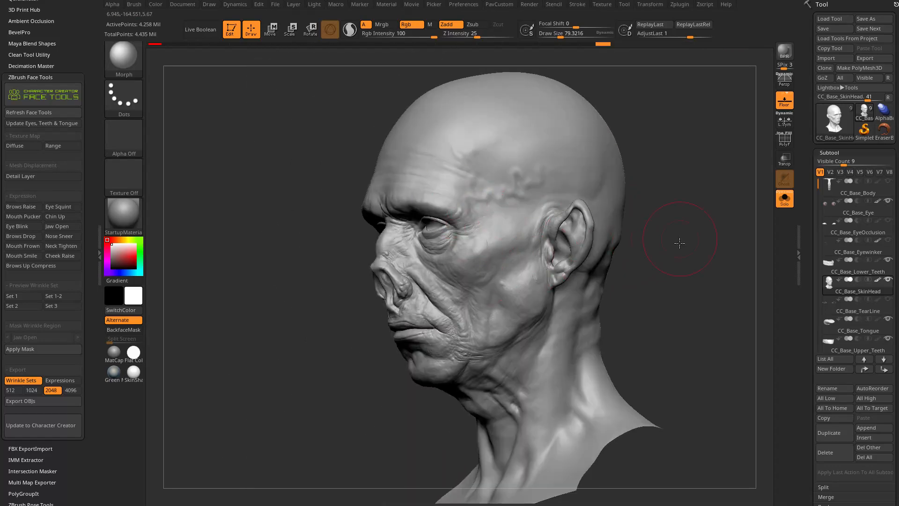
Bring out skin detail on the face, the side of the neck below the jaw and the area above the ear.
{"action": "right_click_drag", "start_coordinate": [665, 230], "coordinate": [644, 274]}
{"action": "mouse_move", "coordinate": [468, 255]}
{"action": "left_mouse_down"}
{"action": "mouse_move", "coordinate": [446, 168]}
{"action": "mouse_move", "coordinate": [406, 133]}
{"action": "left_mouse_up"}
{"action": "right_click_drag", "start_coordinate": [650, 176], "coordinate": [761, 176]}
{"action": "left_click_drag", "start_coordinate": [394, 295], "coordinate": [379, 364]}
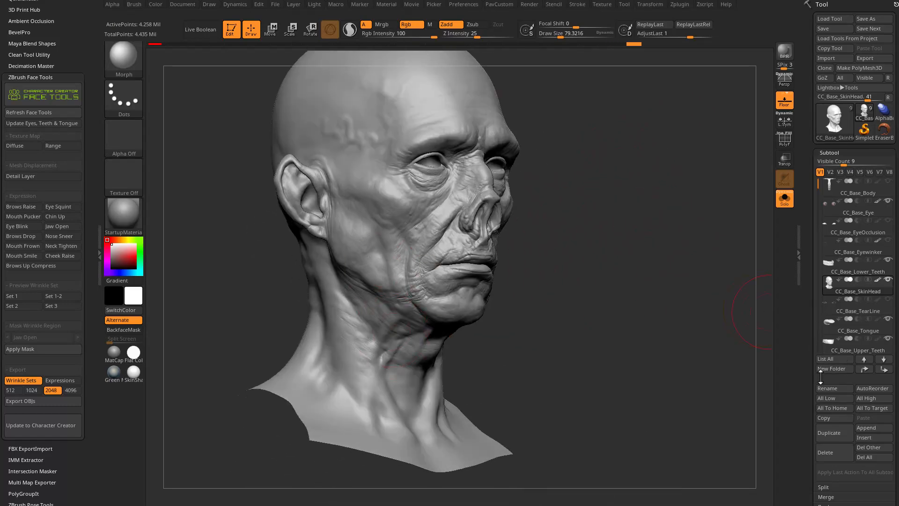
{"action": "right_click_drag", "start_coordinate": [576, 193], "coordinate": [580, 270], "text": "alt"}
{"action": "mouse_move", "coordinate": [392, 220]}
{"action": "left_mouse_down"}
{"action": "mouse_move", "coordinate": [356, 216]}
{"action": "mouse_move", "coordinate": [348, 231]}
{"action": "left_mouse_up"}
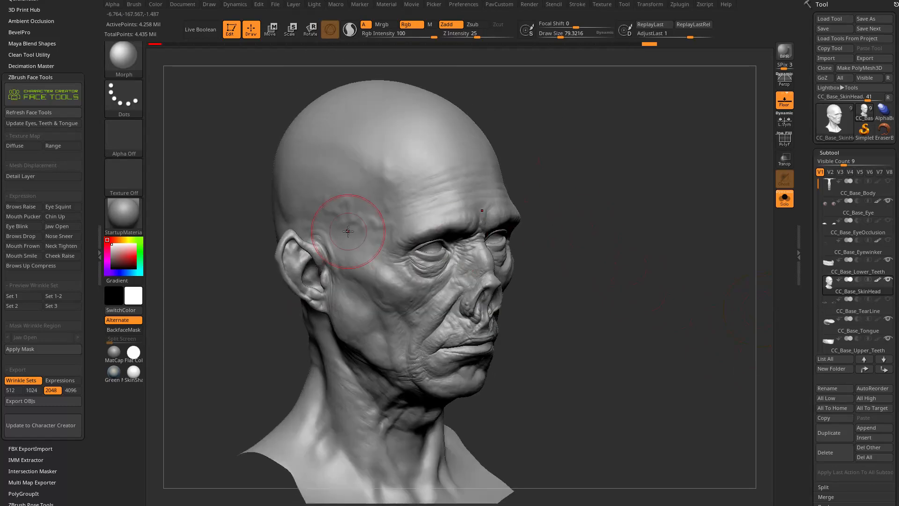
Brush the detail in around the ear and across the back of the head.
{"action": "left_click_drag", "start_coordinate": [520, 173], "coordinate": [604, 159]}
{"action": "left_click_drag", "start_coordinate": [323, 281], "coordinate": [311, 234]}
{"action": "left_click_drag", "start_coordinate": [510, 180], "coordinate": [595, 147]}
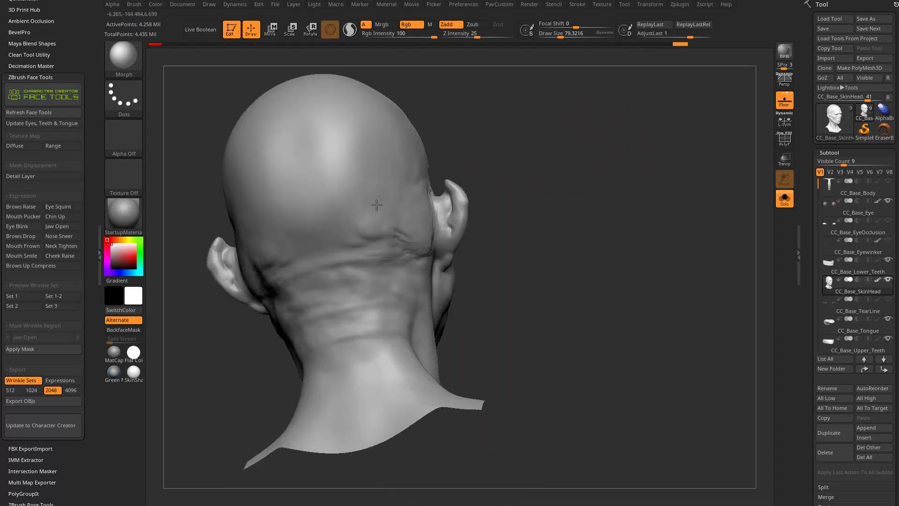
{"action": "left_click_drag", "start_coordinate": [294, 215], "coordinate": [318, 206]}
{"action": "left_click_drag", "start_coordinate": [497, 183], "coordinate": [604, 164]}
{"action": "mouse_move", "coordinate": [335, 233]}
{"action": "left_mouse_down"}
{"action": "mouse_move", "coordinate": [284, 214]}
{"action": "mouse_move", "coordinate": [382, 238]}
{"action": "left_mouse_up"}
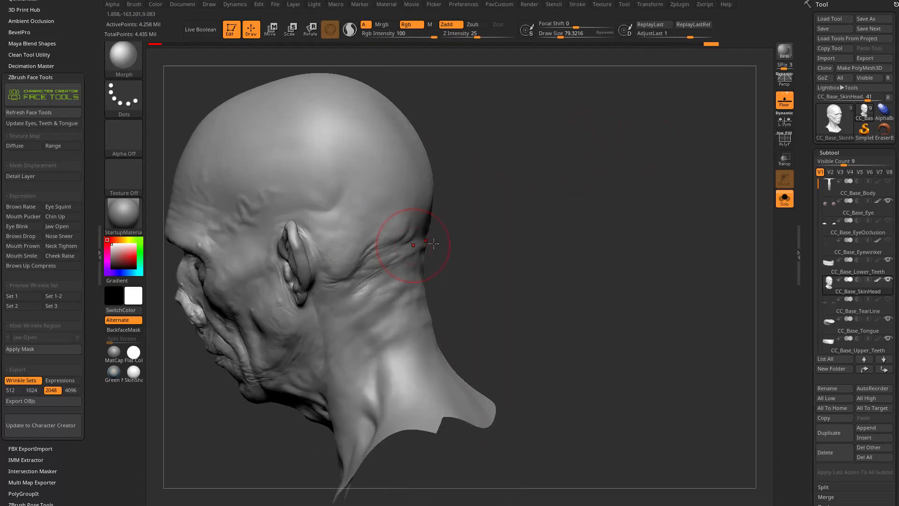
Paint the skin folds at the nape and the base of the skull with the Morph brush.
{"action": "left_click_drag", "start_coordinate": [496, 266], "coordinate": [497, 202], "text": "alt"}
{"action": "left_click_drag", "start_coordinate": [520, 210], "coordinate": [473, 211]}
{"action": "left_click_drag", "start_coordinate": [415, 232], "coordinate": [444, 228]}
{"action": "left_click_drag", "start_coordinate": [520, 217], "coordinate": [464, 217]}
{"action": "mouse_move", "coordinate": [449, 235]}
{"action": "left_mouse_down"}
{"action": "mouse_move", "coordinate": [458, 249]}
{"action": "mouse_move", "coordinate": [489, 254]}
{"action": "left_mouse_up"}
Bring out the skin detail down the side of the neck.
{"action": "left_click_drag", "start_coordinate": [539, 197], "coordinate": [611, 134]}
{"action": "left_click_drag", "start_coordinate": [340, 274], "coordinate": [428, 266]}
{"action": "left_click_drag", "start_coordinate": [494, 232], "coordinate": [550, 232]}
{"action": "mouse_move", "coordinate": [408, 328]}
{"action": "left_mouse_down"}
{"action": "mouse_move", "coordinate": [372, 345]}
{"action": "mouse_move", "coordinate": [373, 326]}
{"action": "left_mouse_up"}
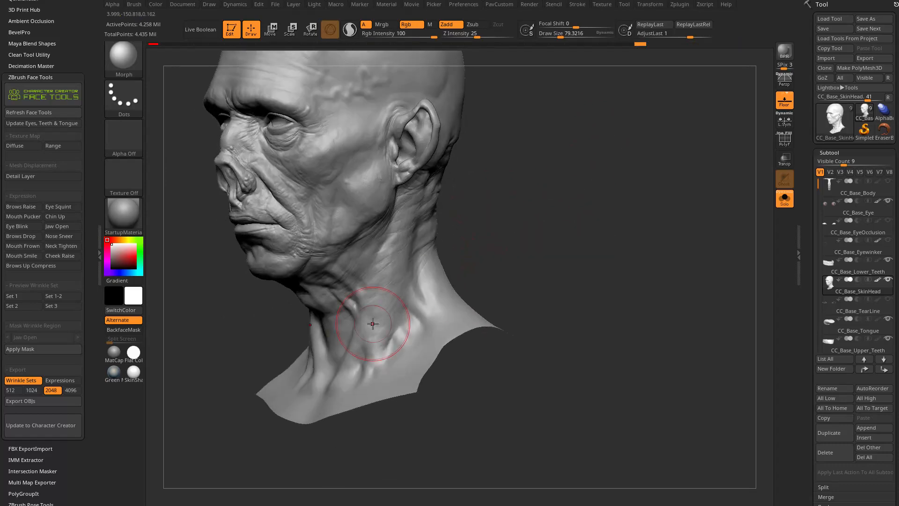
Brush fine skin detail over the throat, the front of the neck and the lower neck folds.
{"action": "left_click_drag", "start_coordinate": [560, 201], "coordinate": [403, 375]}
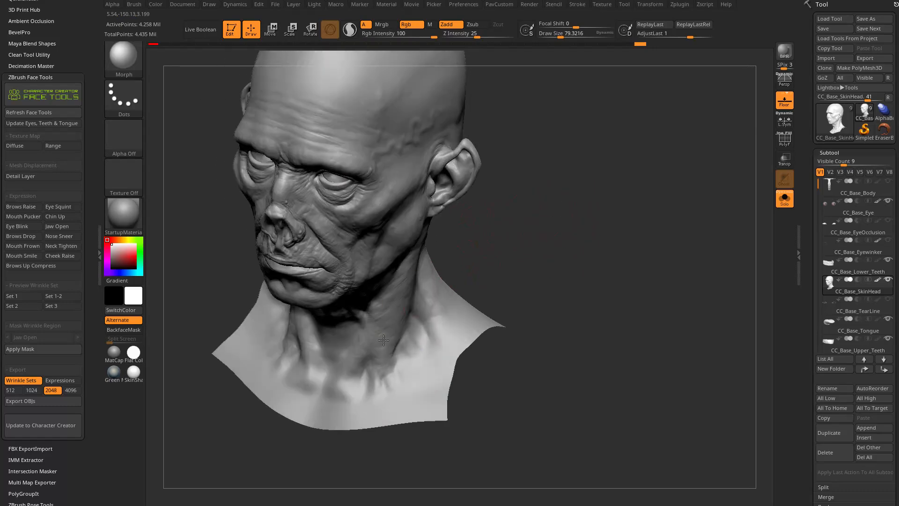
{"action": "left_click_drag", "start_coordinate": [508, 245], "coordinate": [331, 283]}
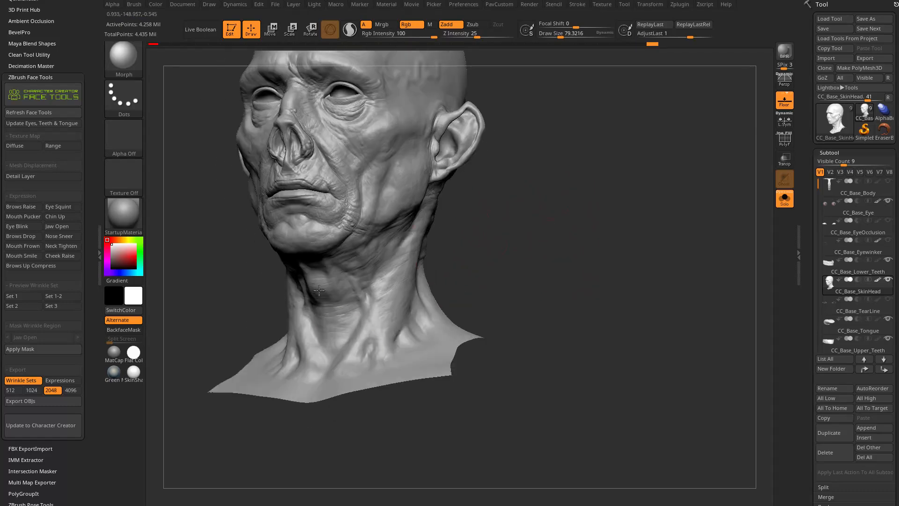
{"action": "left_click_drag", "start_coordinate": [384, 313], "coordinate": [385, 306]}
{"action": "mouse_move", "coordinate": [508, 182]}
{"action": "left_mouse_down"}
{"action": "mouse_move", "coordinate": [552, 173]}
{"action": "mouse_move", "coordinate": [609, 243]}
{"action": "mouse_move", "coordinate": [634, 257]}
{"action": "mouse_move", "coordinate": [627, 286]}
{"action": "left_mouse_up"}
{"action": "left_click_drag", "start_coordinate": [487, 236], "coordinate": [470, 201]}
{"action": "left_click_drag", "start_coordinate": [655, 179], "coordinate": [500, 236]}
{"action": "left_click_drag", "start_coordinate": [327, 279], "coordinate": [253, 281], "text": "shift"}
Switch to the Standard brush and set its draw size to about 52.
{"action": "key", "text": "b"}
{"action": "key", "text": "s"}
{"action": "key", "text": "t"}
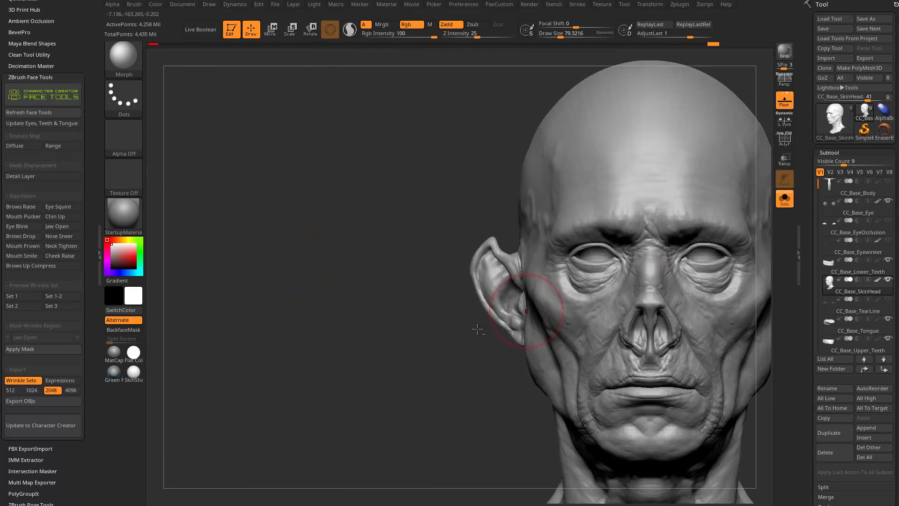
{"action": "left_click_drag", "start_coordinate": [422, 276], "coordinate": [192, 245], "text": "alt"}
{"action": "mouse_move", "coordinate": [581, 244]}
{"action": "left_mouse_down"}
{"action": "mouse_move", "coordinate": [676, 234]}
{"action": "mouse_move", "coordinate": [637, 236]}
{"action": "mouse_move", "coordinate": [676, 248]}
{"action": "mouse_move", "coordinate": [692, 195]}
{"action": "mouse_move", "coordinate": [650, 209]}
{"action": "left_mouse_up"}
{"action": "key", "text": "s"}
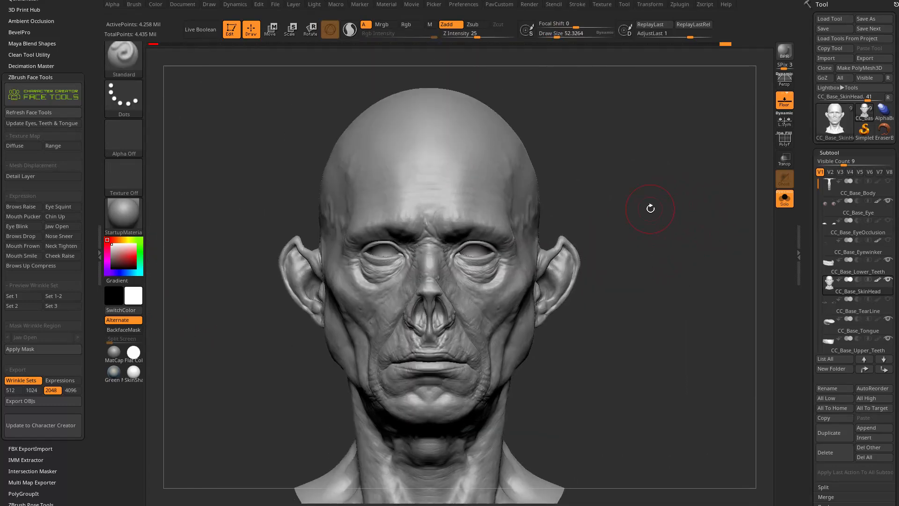
{"action": "left_click_drag", "start_coordinate": [625, 214], "coordinate": [562, 267], "text": "alt"}
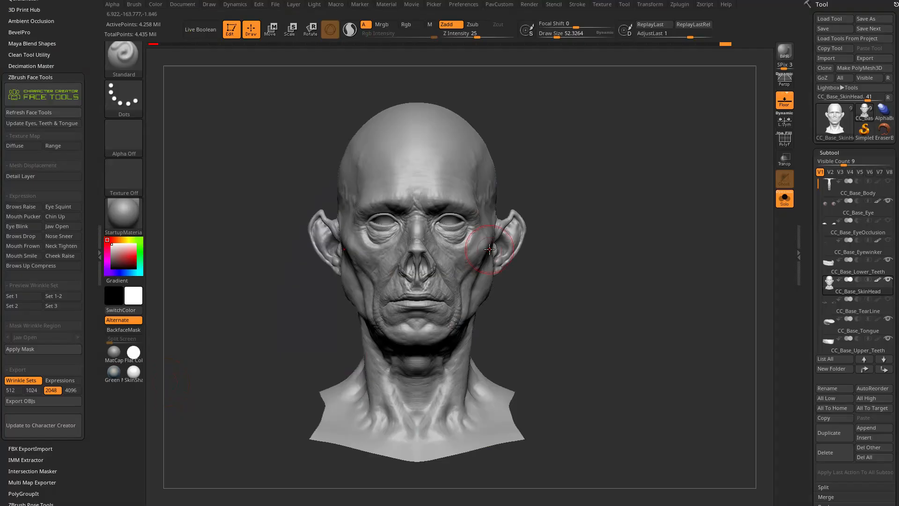
{"action": "left_click_drag", "start_coordinate": [580, 166], "coordinate": [553, 162]}
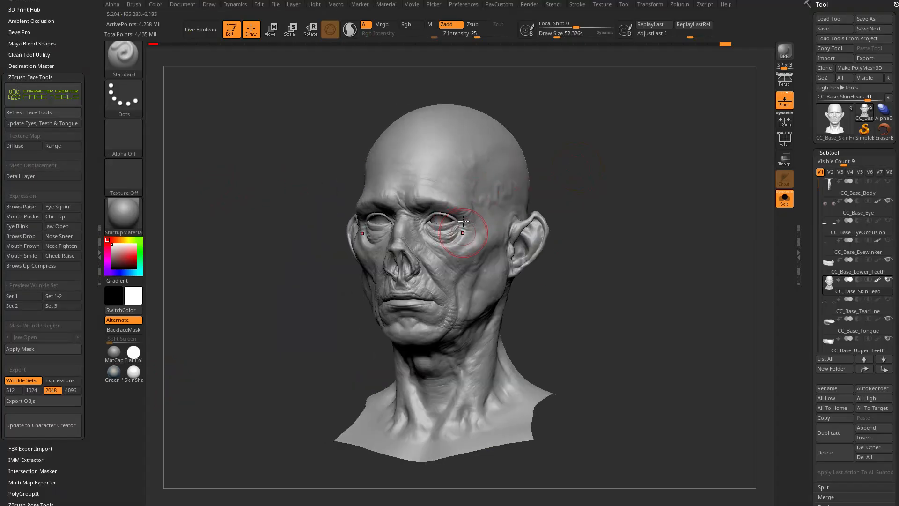
Turn on the Face Tools diffuse texture map and open the head's Texture Map settings.
{"action": "left_click", "coordinate": [30, 146]}
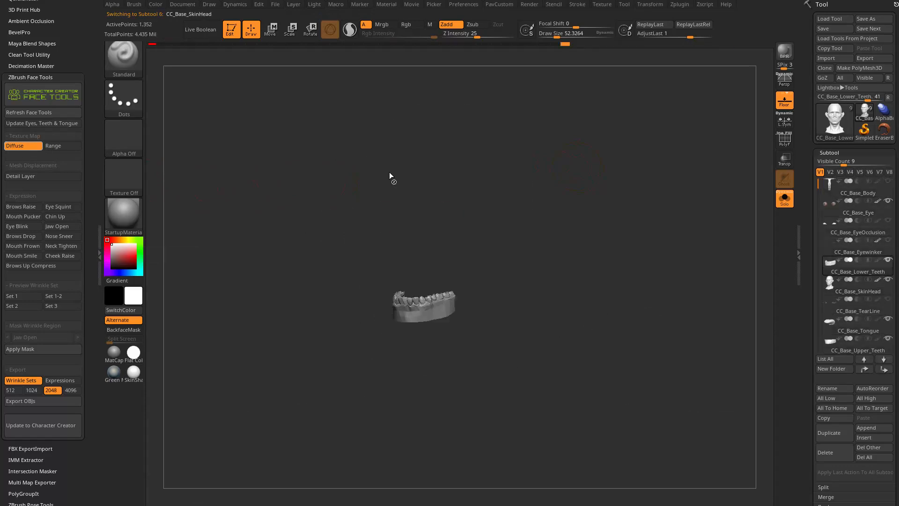
{"action": "left_click_drag", "start_coordinate": [807, 269], "coordinate": [807, 191]}
{"action": "left_click_drag", "start_coordinate": [812, 304], "coordinate": [811, 215]}
{"action": "left_click", "coordinate": [832, 355]}
{"action": "left_click_drag", "start_coordinate": [810, 355], "coordinate": [811, 278]}
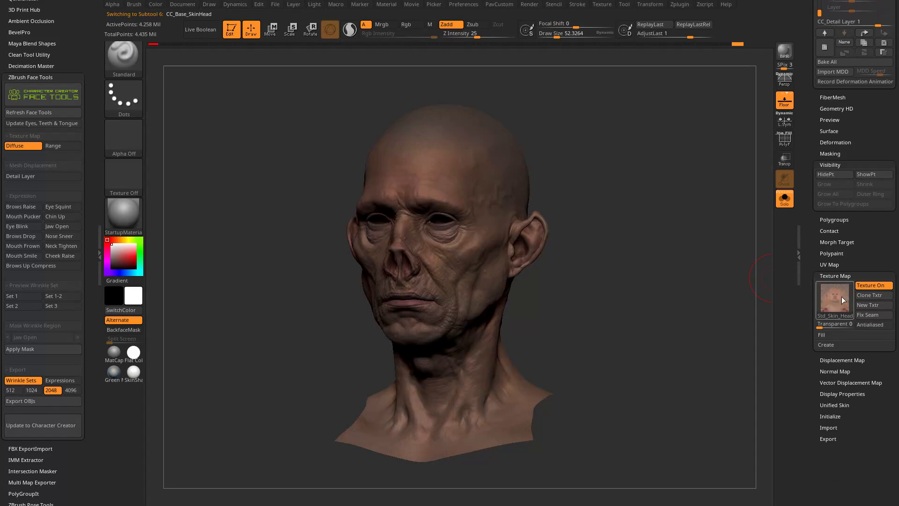
Apply the SkinShade4 material to the head and inspect the Std_Skin_Head texture.
{"action": "left_click_drag", "start_coordinate": [698, 290], "coordinate": [665, 290], "text": "shift"}
{"action": "left_click", "coordinate": [124, 213]}
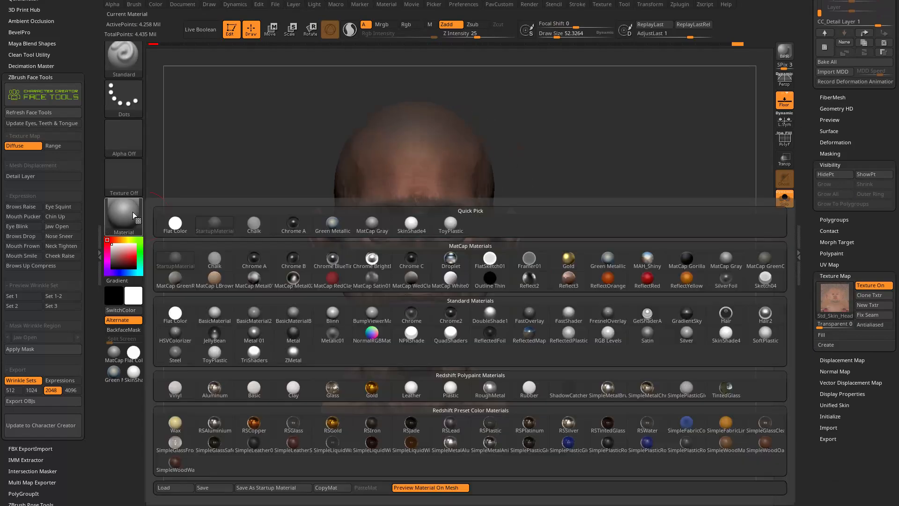
{"action": "left_click", "coordinate": [726, 332]}
{"action": "left_click_drag", "start_coordinate": [718, 327], "coordinate": [628, 297]}
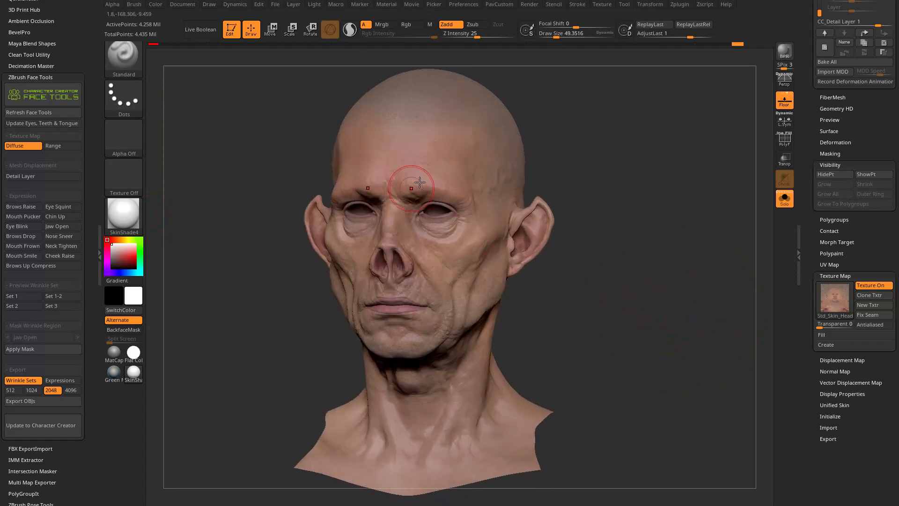
{"action": "mouse_move", "coordinate": [829, 294]}
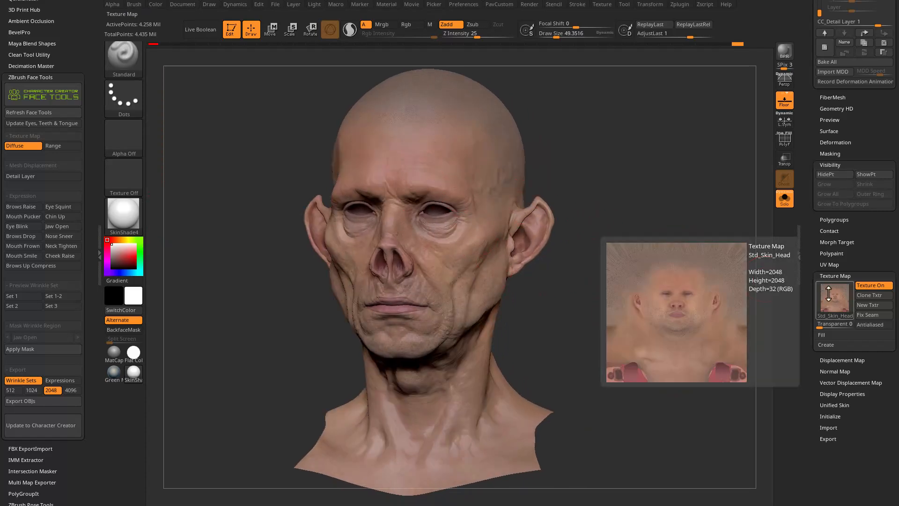
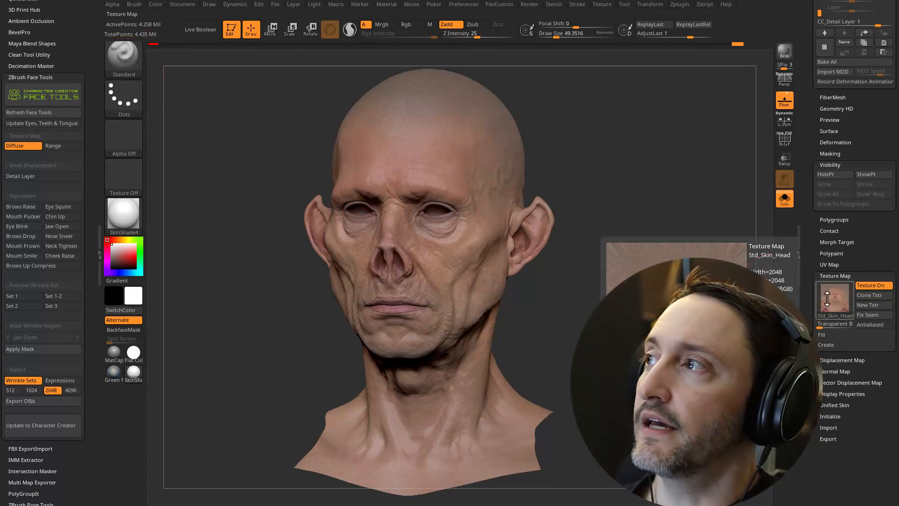
Enable Mrgb at 100 intensity and convert the head's Std_Skin_Head texture to polypaint with Polypaint From Texture.
{"action": "scroll", "coordinate": [839, 163], "scroll_direction": "up", "scroll_amount": 10}
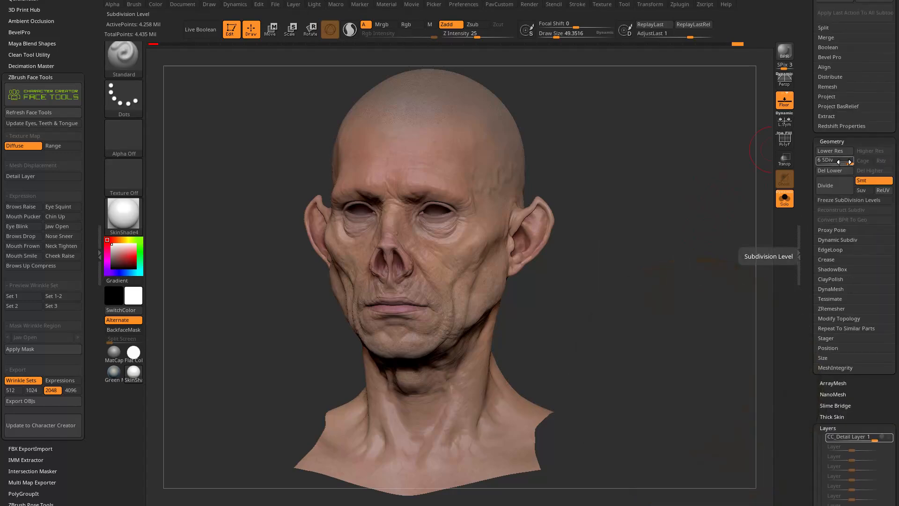
{"action": "scroll", "coordinate": [842, 202], "scroll_direction": "down", "scroll_amount": 10}
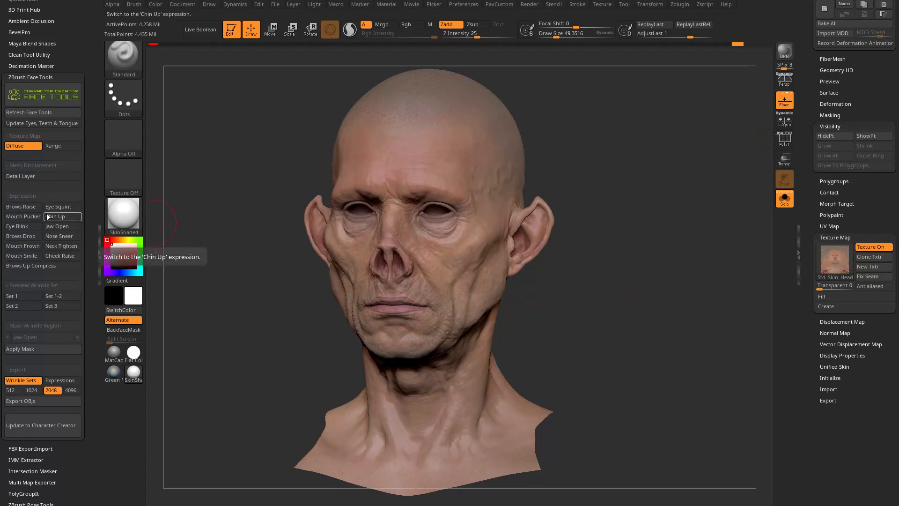
{"action": "mouse_move", "coordinate": [811, 204]}
{"action": "left_mouse_down"}
{"action": "mouse_move", "coordinate": [811, 292]}
{"action": "mouse_move", "coordinate": [813, 269]}
{"action": "left_mouse_up"}
{"action": "left_click", "coordinate": [825, 302]}
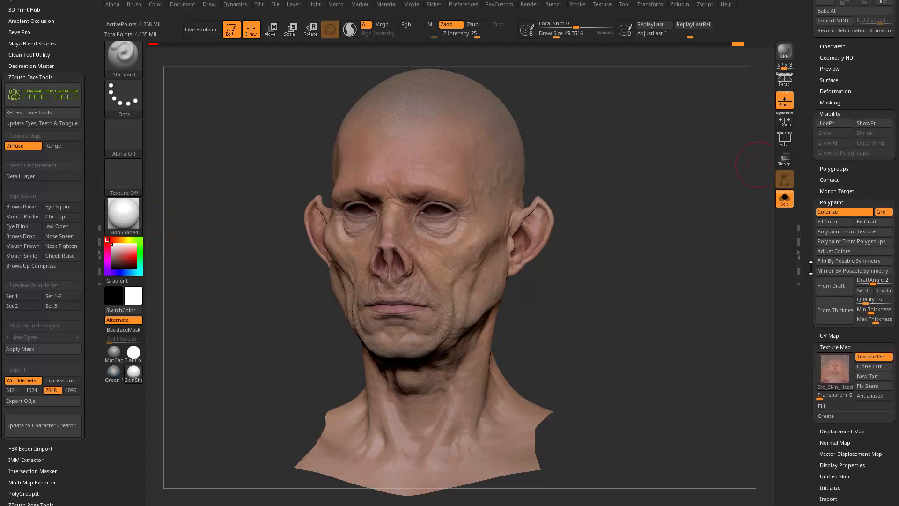
{"action": "left_click", "coordinate": [832, 231]}
{"action": "left_click", "coordinate": [706, 284]}
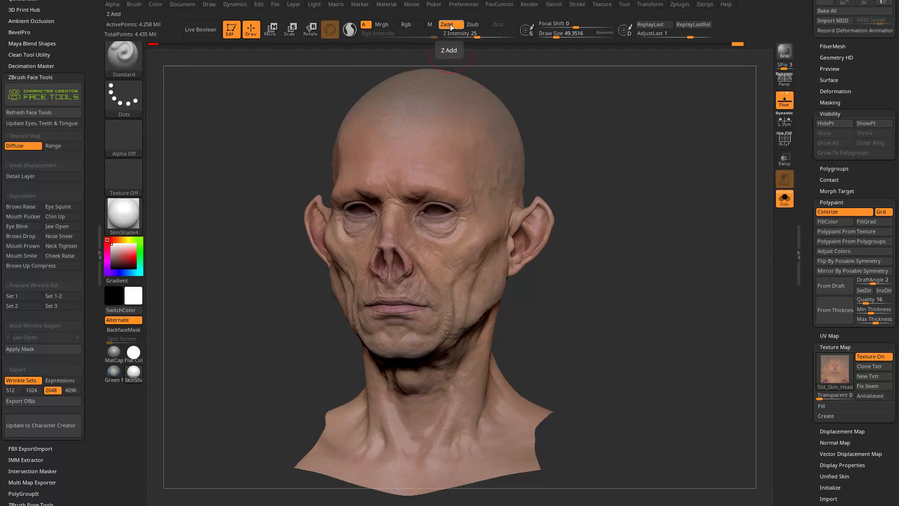
{"action": "left_click", "coordinate": [385, 25]}
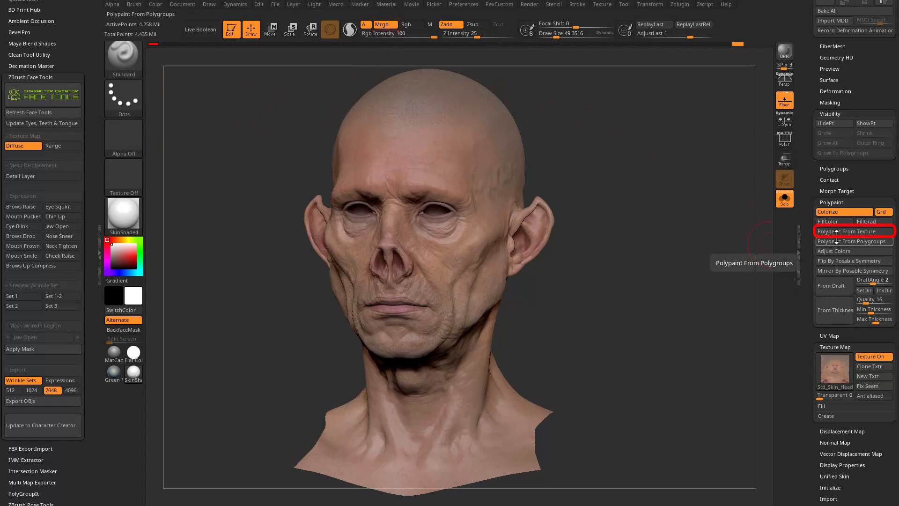
{"action": "left_click", "coordinate": [843, 231]}
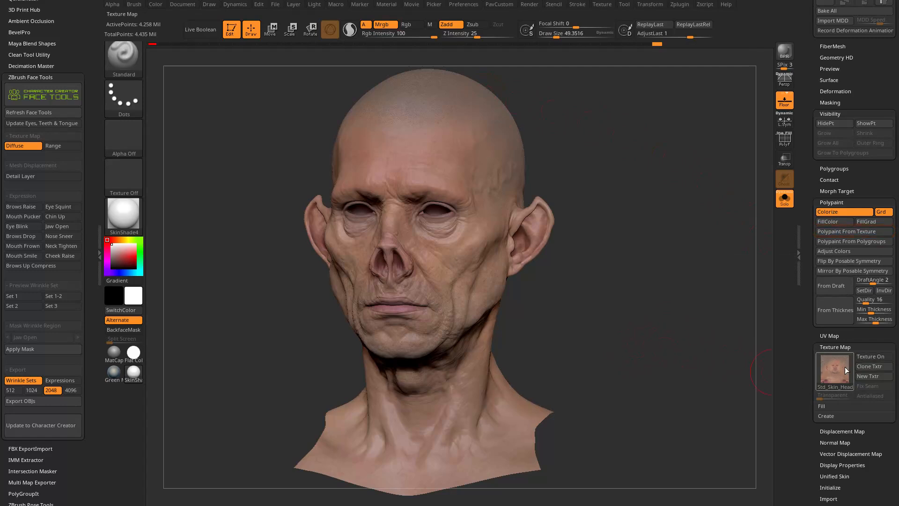
{"action": "left_click", "coordinate": [873, 357]}
Collapse the head tool's Layers and Visibility settings to tidy the list around Polypaint.
{"action": "scroll", "coordinate": [864, 251], "scroll_direction": "up", "scroll_amount": 10}
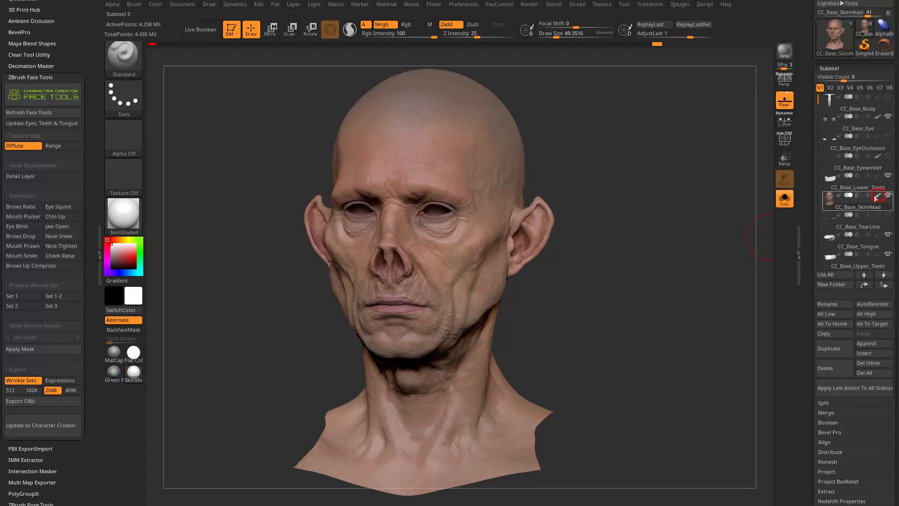
{"action": "mouse_move", "coordinate": [875, 198]}
{"action": "left_click", "coordinate": [854, 215]}
{"action": "left_click_drag", "start_coordinate": [818, 126], "coordinate": [818, 96]}
{"action": "left_click", "coordinate": [826, 132], "text": "shift"}
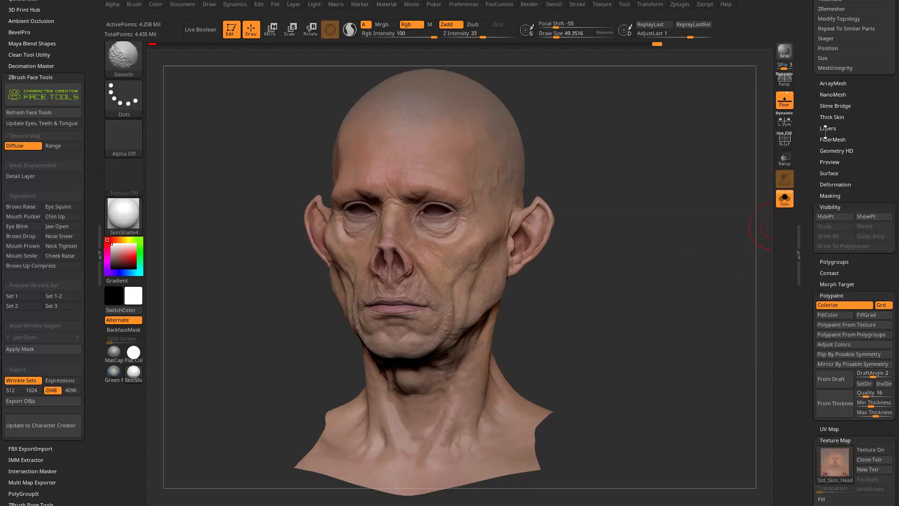
{"action": "left_click", "coordinate": [824, 205], "text": "shift"}
{"action": "left_click", "coordinate": [825, 251], "text": "shift"}
{"action": "left_click", "coordinate": [826, 252], "text": "shift"}
Turn the polypaint display of the CC_Base_SkinHead subtool off and back on to compare the head with and without color.
{"action": "mouse_move", "coordinate": [813, 257]}
{"action": "left_mouse_down"}
{"action": "mouse_move", "coordinate": [813, 242]}
{"action": "mouse_move", "coordinate": [807, 364]}
{"action": "left_mouse_up"}
{"action": "left_click", "coordinate": [835, 247]}
{"action": "left_click", "coordinate": [835, 248]}
{"action": "left_click", "coordinate": [826, 236]}
{"action": "left_click", "coordinate": [878, 280]}
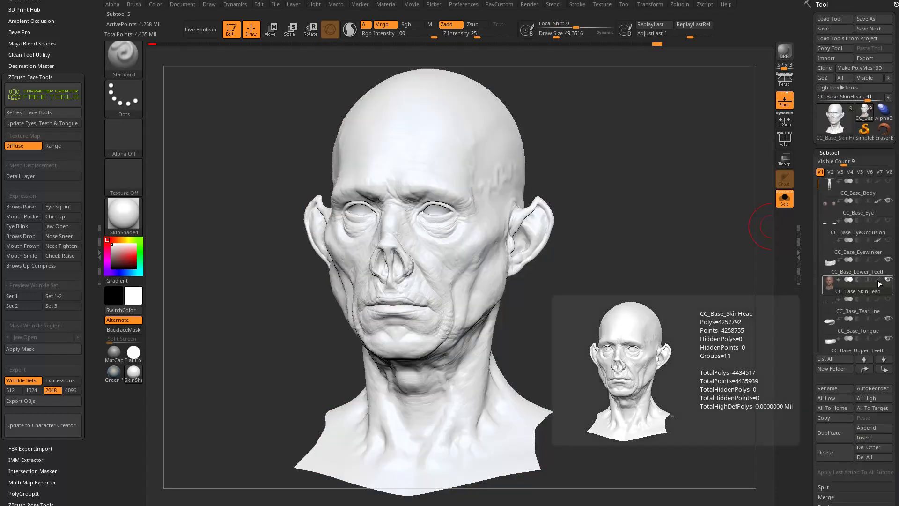
{"action": "left_click", "coordinate": [878, 281]}
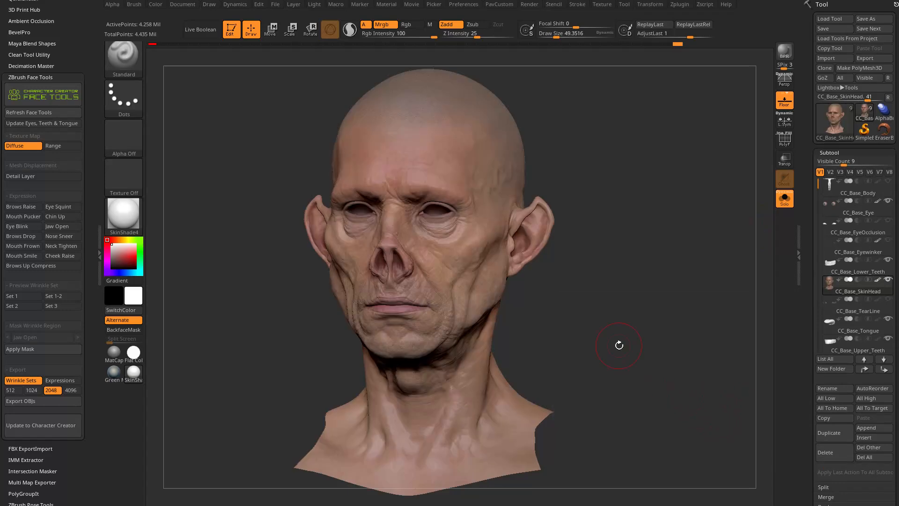
Set the brush draw size to about 38.
{"action": "left_click_drag", "start_coordinate": [681, 150], "coordinate": [627, 196]}
{"action": "left_click_drag", "start_coordinate": [303, 405], "coordinate": [287, 396]}
{"action": "mouse_move", "coordinate": [679, 328]}
{"action": "left_mouse_down", "text": "alt"}
{"action": "mouse_move", "coordinate": [674, 262]}
{"action": "mouse_move", "coordinate": [572, 221]}
{"action": "mouse_move", "coordinate": [671, 248]}
{"action": "mouse_move", "coordinate": [648, 248]}
{"action": "left_mouse_up", "text": "alt"}
{"action": "key", "text": "s"}
{"action": "mouse_move", "coordinate": [648, 253]}
{"action": "left_mouse_down", "text": "shift"}
{"action": "mouse_move", "coordinate": [648, 263]}
{"action": "mouse_move", "coordinate": [660, 225]}
{"action": "left_mouse_up", "text": "shift"}
{"action": "left_click_drag", "start_coordinate": [660, 224], "coordinate": [645, 255]}
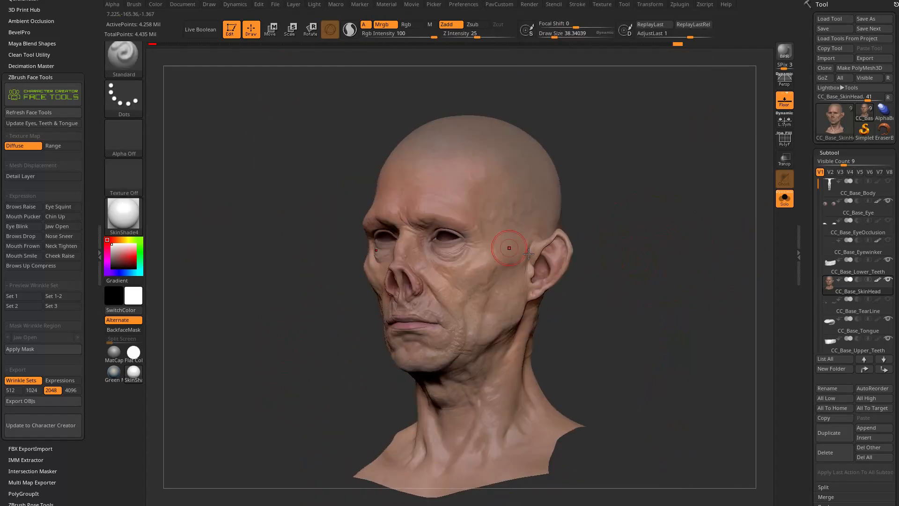
{"action": "left_click_drag", "start_coordinate": [640, 289], "coordinate": [622, 276], "text": "alt"}
Adjust the head's polypaint colors with an RGB contrast of about 0.2 and an HSV saturation of about -0.13.
{"action": "left_click_drag", "start_coordinate": [811, 288], "coordinate": [812, 255]}
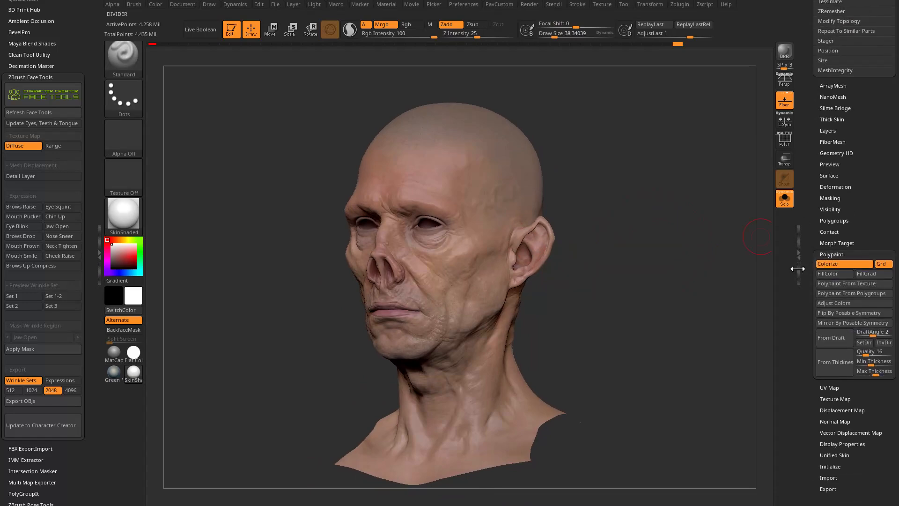
{"action": "left_click", "coordinate": [834, 303]}
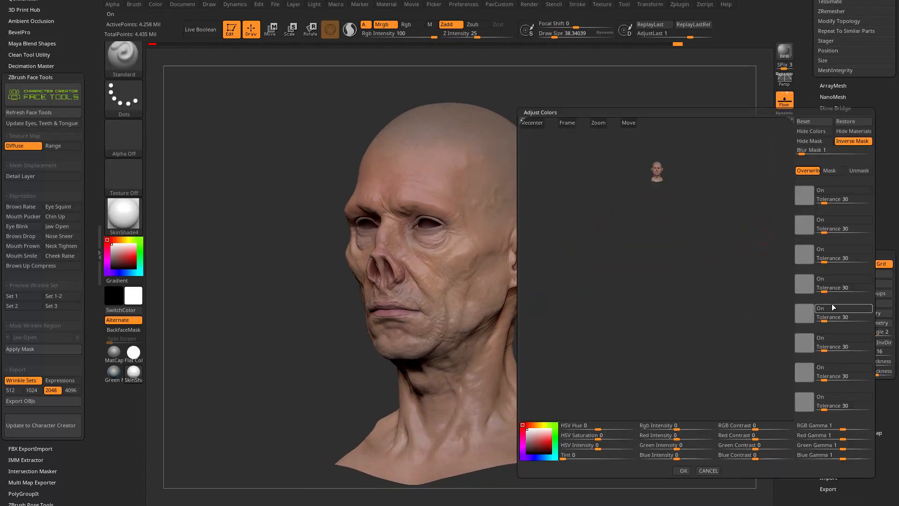
{"action": "left_click", "coordinate": [569, 122]}
{"action": "left_click_drag", "start_coordinate": [757, 158], "coordinate": [779, 203]}
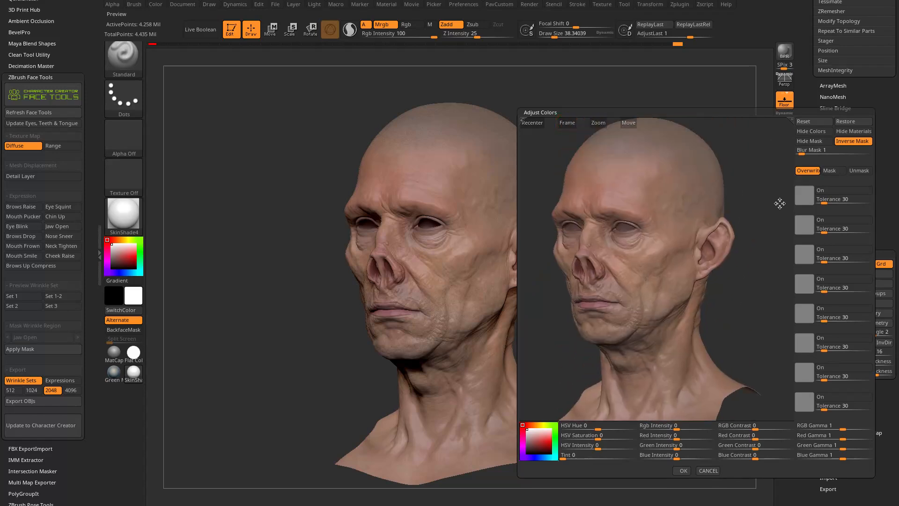
{"action": "left_click_drag", "start_coordinate": [756, 427], "coordinate": [772, 422]}
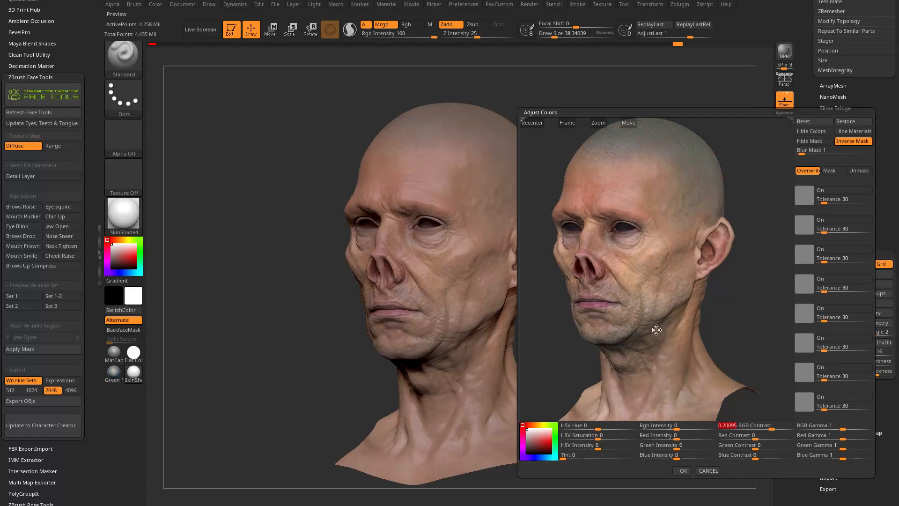
{"action": "left_click_drag", "start_coordinate": [598, 439], "coordinate": [584, 440]}
{"action": "left_click", "coordinate": [681, 470]}
Set the draw size to about 29 and restrict the brush to Rgb painting at an intensity of 30, without Zadd.
{"action": "left_click_drag", "start_coordinate": [680, 249], "coordinate": [653, 254]}
{"action": "key", "text": "s"}
{"action": "mouse_move", "coordinate": [653, 254]}
{"action": "left_mouse_down"}
{"action": "mouse_move", "coordinate": [634, 253]}
{"action": "mouse_move", "coordinate": [676, 262]}
{"action": "left_mouse_up"}
{"action": "left_click_drag", "start_coordinate": [672, 202], "coordinate": [632, 271], "text": "alt"}
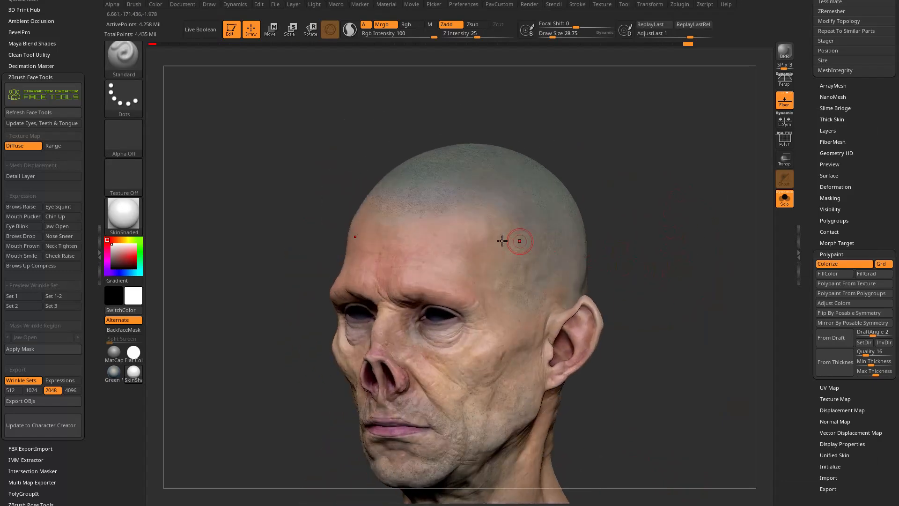
{"action": "left_click_drag", "start_coordinate": [615, 157], "coordinate": [581, 154]}
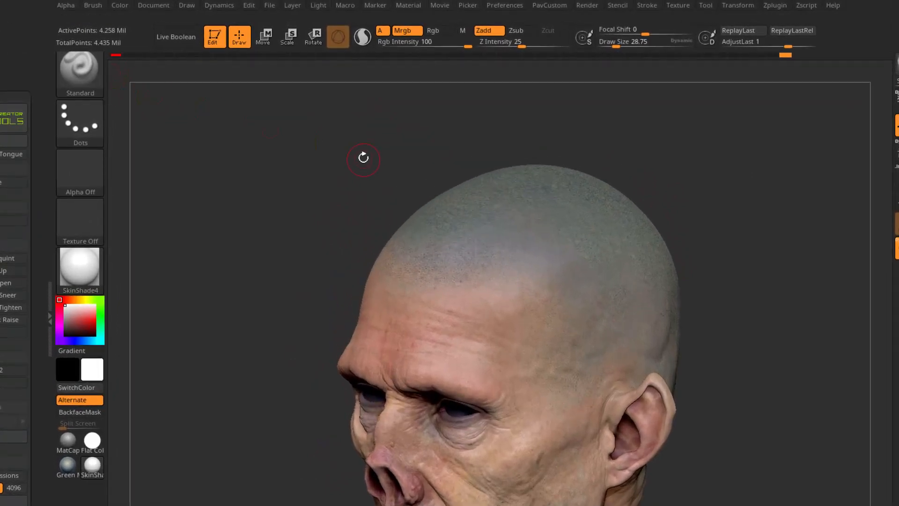
{"action": "left_click", "coordinate": [484, 30]}
{"action": "left_click", "coordinate": [435, 31]}
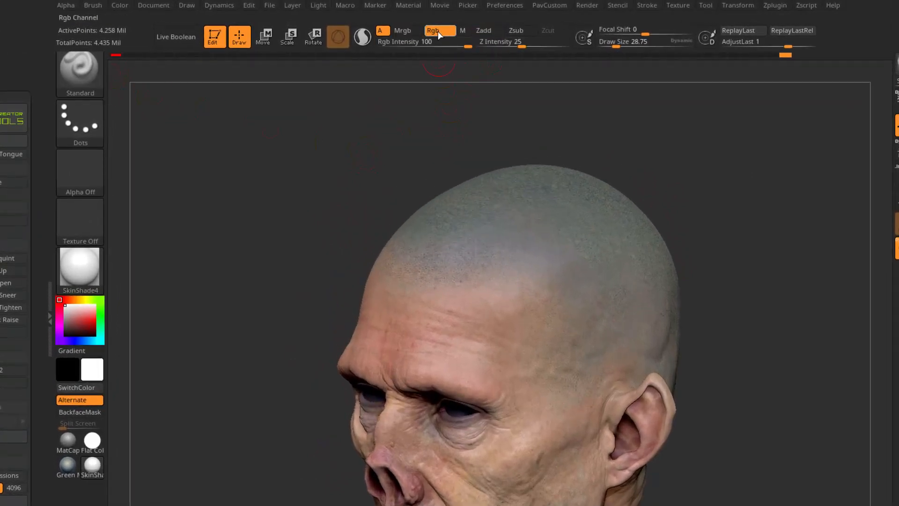
{"action": "left_click_drag", "start_coordinate": [410, 106], "coordinate": [368, 112], "text": "alt"}
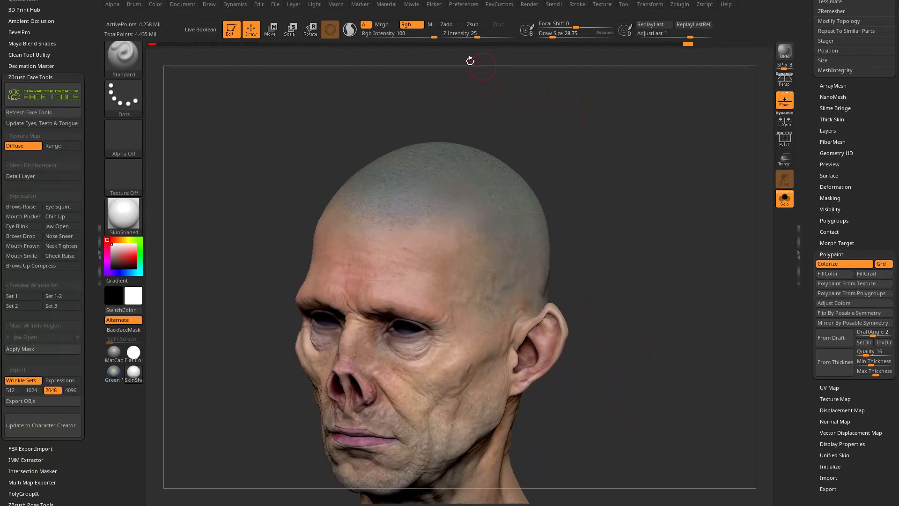
{"action": "left_click_drag", "start_coordinate": [433, 37], "coordinate": [396, 38]}
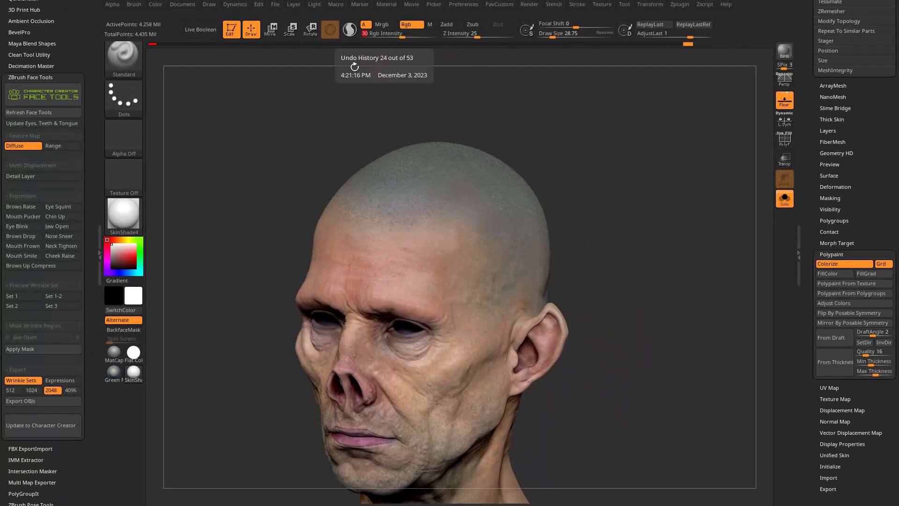
Give the brush Alpha 23 and a draw size of about 69, and try a white stroke on the temple.
{"action": "left_click", "coordinate": [124, 98]}
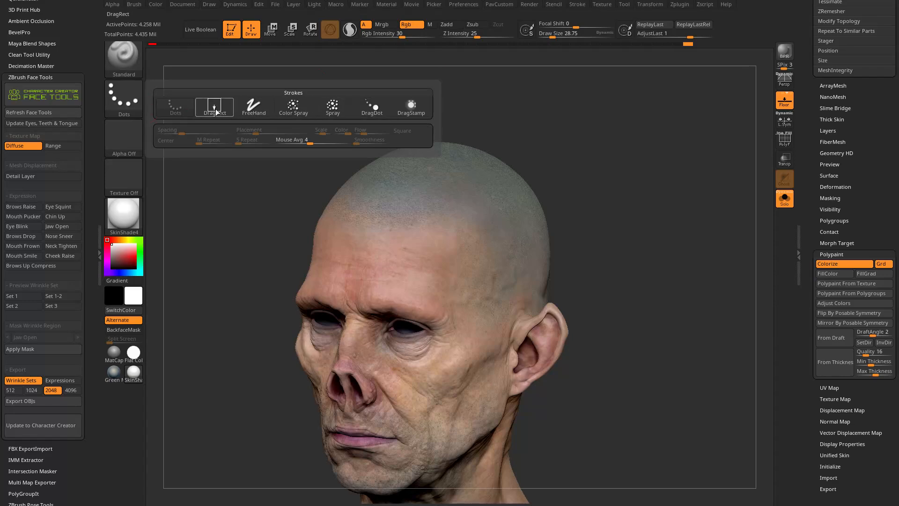
{"action": "left_click", "coordinate": [138, 131]}
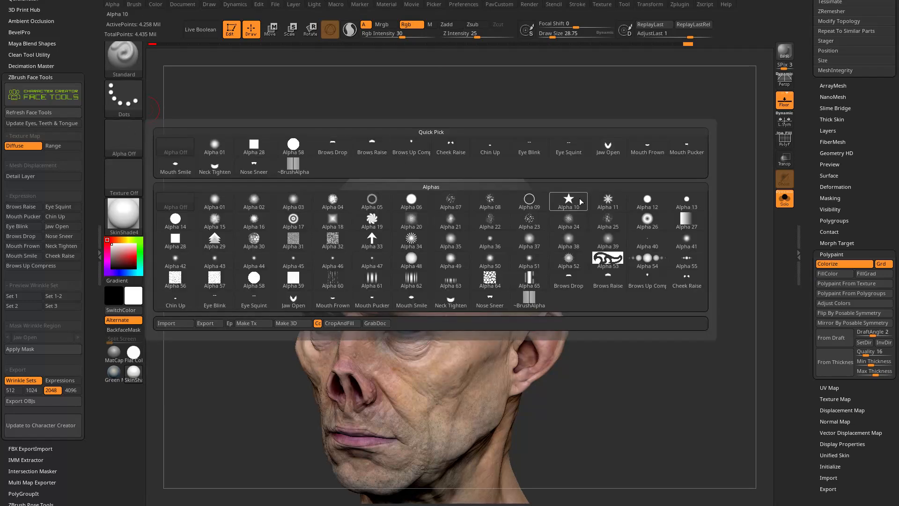
{"action": "left_click", "coordinate": [529, 222]}
{"action": "left_click_drag", "start_coordinate": [594, 196], "coordinate": [504, 153]}
{"action": "key", "text": "s"}
{"action": "left_click_drag", "start_coordinate": [395, 232], "coordinate": [398, 232]}
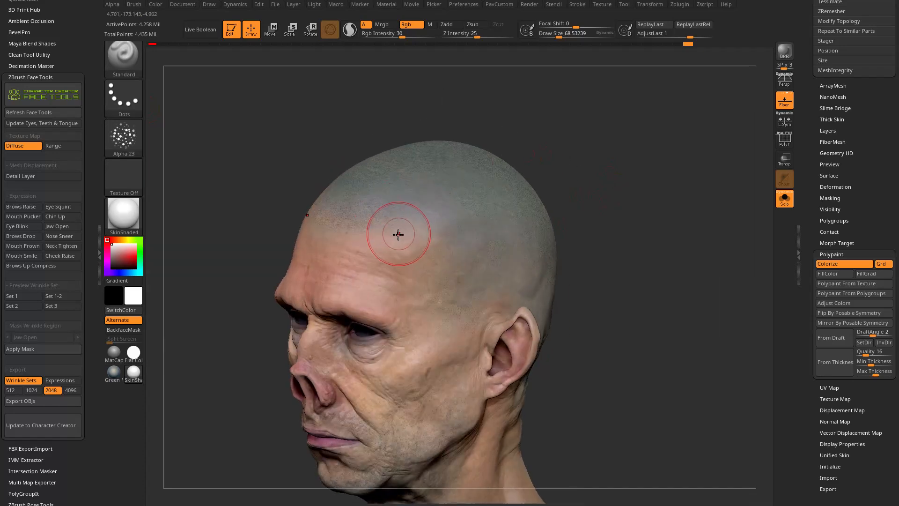
{"action": "mouse_move", "coordinate": [421, 281]}
{"action": "left_mouse_down"}
{"action": "mouse_move", "coordinate": [442, 261]}
{"action": "mouse_move", "coordinate": [426, 274]}
{"action": "left_mouse_up"}
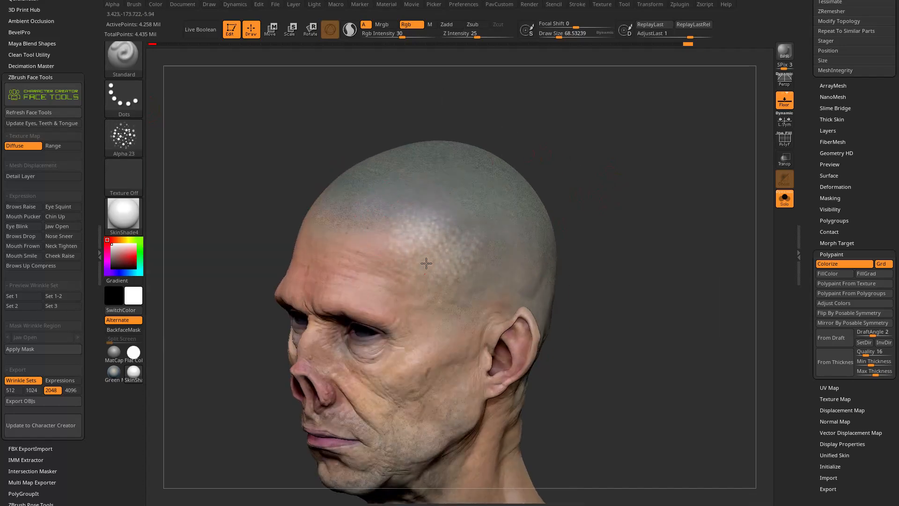
{"action": "key", "text": "ctrl+z"}
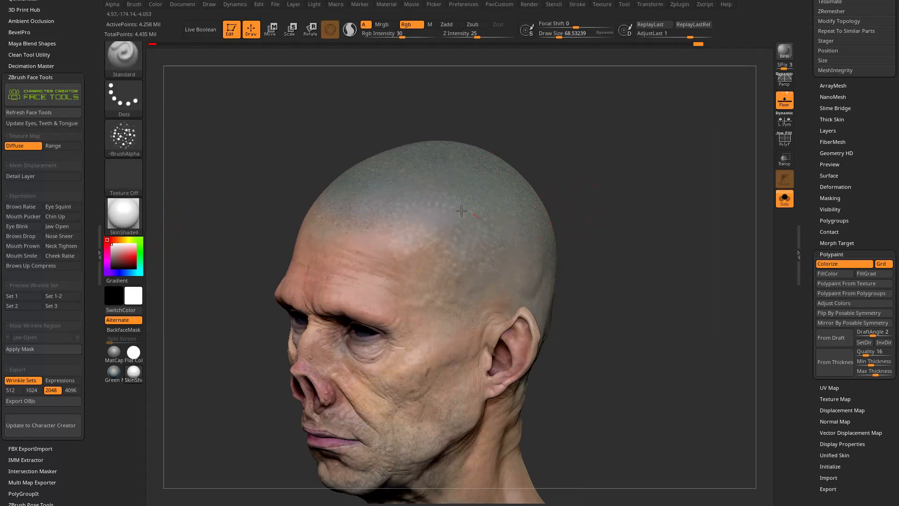
Turn off LazyMouse for the brush stroke.
{"action": "left_click", "coordinate": [579, 5]}
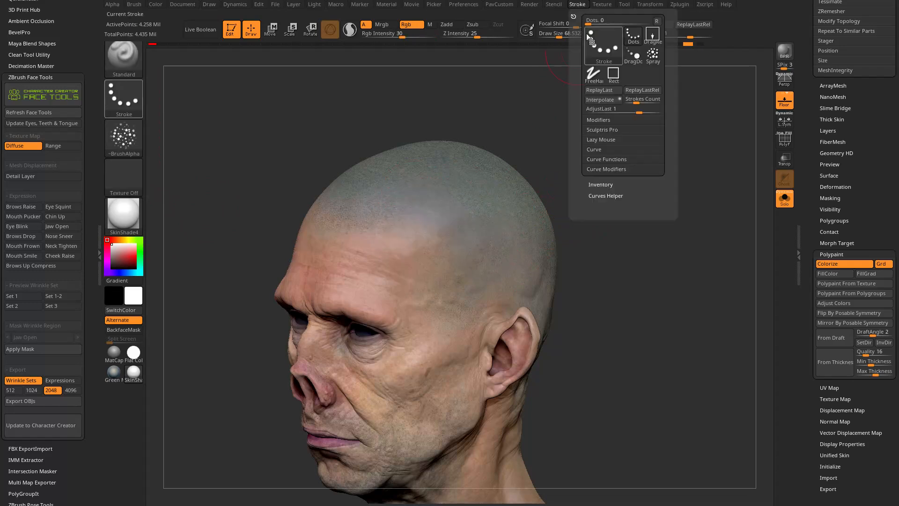
{"action": "key", "text": "shift"}
{"action": "left_click", "coordinate": [596, 140]}
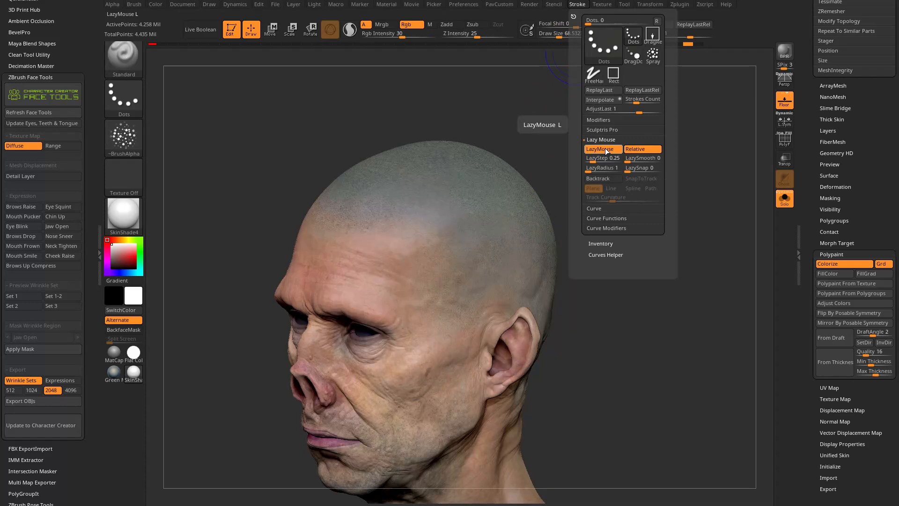
{"action": "key", "text": "l"}
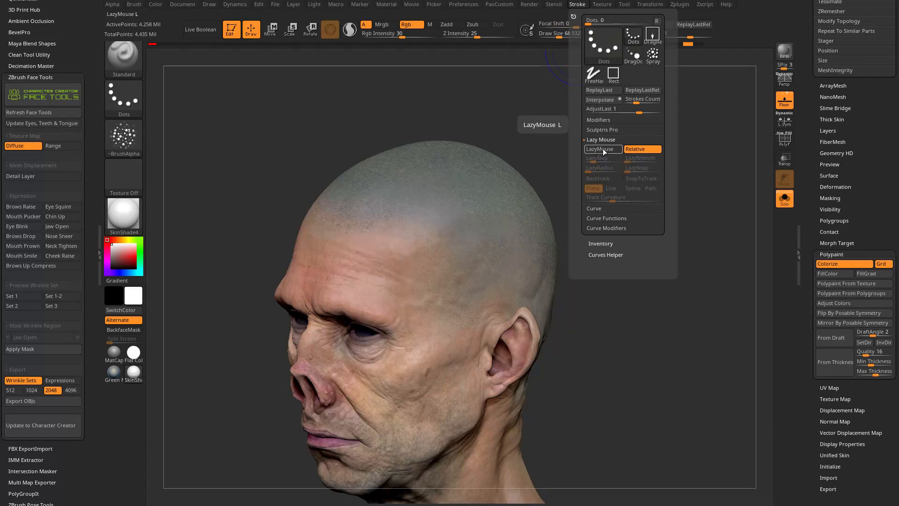
Undo, redo and again undo the white speckled test stroke on the temple.
{"action": "key", "text": "ctrl+z"}
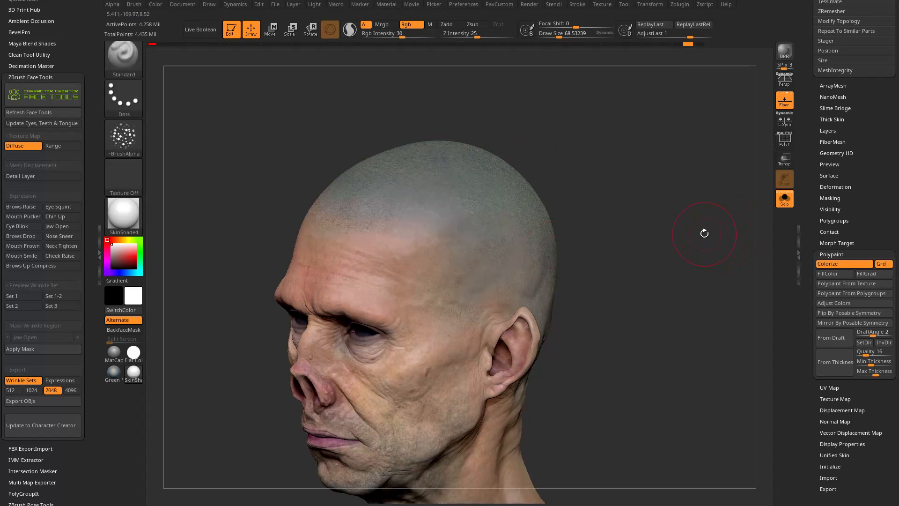
{"action": "key", "text": "ctrl+shift+z"}
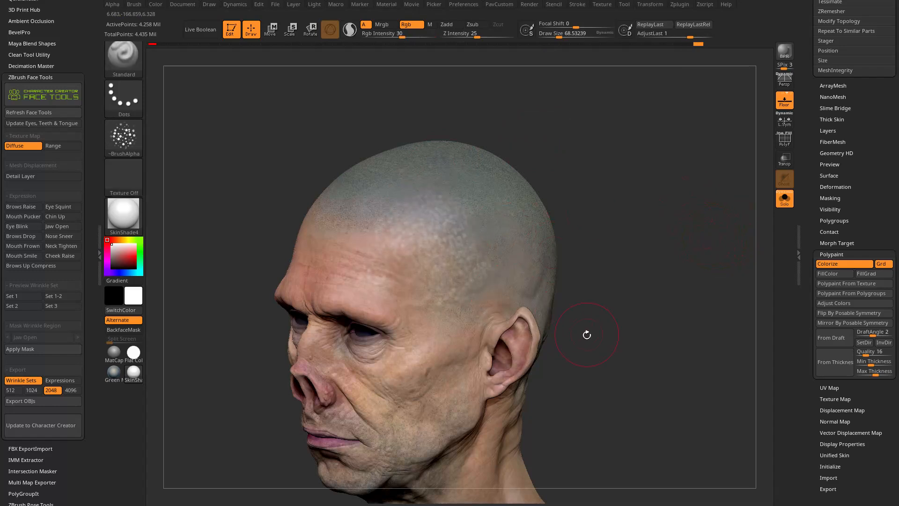
{"action": "key", "text": "ctrl+z"}
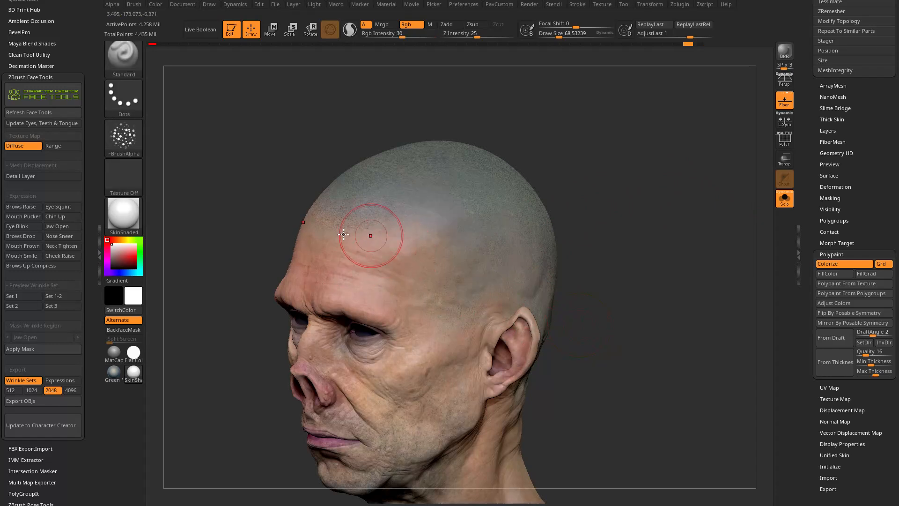
Choose a salmon-orange paint color and try it on the upper forehead.
{"action": "left_click", "coordinate": [115, 239]}
{"action": "mouse_move", "coordinate": [127, 255]}
{"action": "left_mouse_down"}
{"action": "mouse_move", "coordinate": [133, 261]}
{"action": "mouse_move", "coordinate": [132, 252]}
{"action": "left_mouse_up"}
{"action": "left_click", "coordinate": [115, 239]}
{"action": "mouse_move", "coordinate": [406, 244]}
{"action": "left_mouse_down"}
{"action": "mouse_move", "coordinate": [384, 248]}
{"action": "mouse_move", "coordinate": [408, 248]}
{"action": "left_mouse_up"}
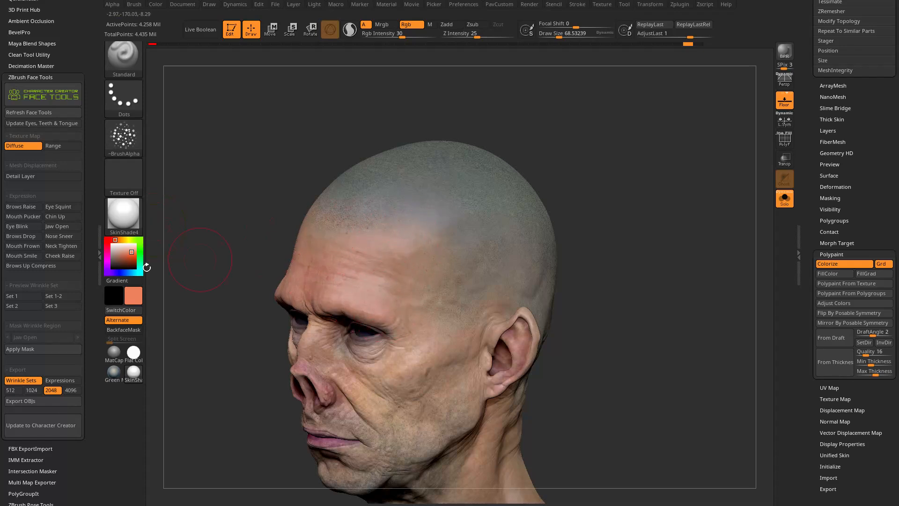
Sample a skin tone from the face and the dark pink of the nose cavity as the paint color.
{"action": "mouse_move", "coordinate": [383, 296]}
{"action": "left_mouse_down"}
{"action": "mouse_move", "coordinate": [417, 283]}
{"action": "mouse_move", "coordinate": [385, 304]}
{"action": "left_mouse_up"}
{"action": "key", "text": "c"}
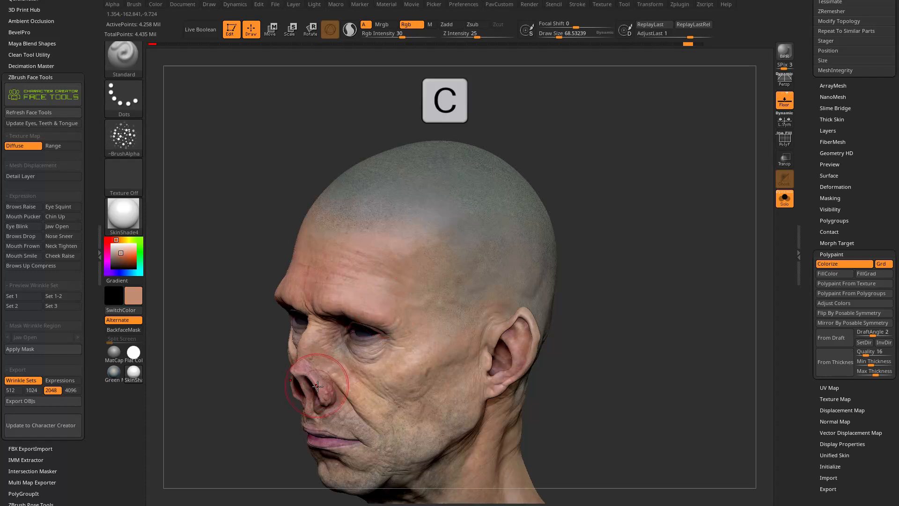
{"action": "key", "text": "c"}
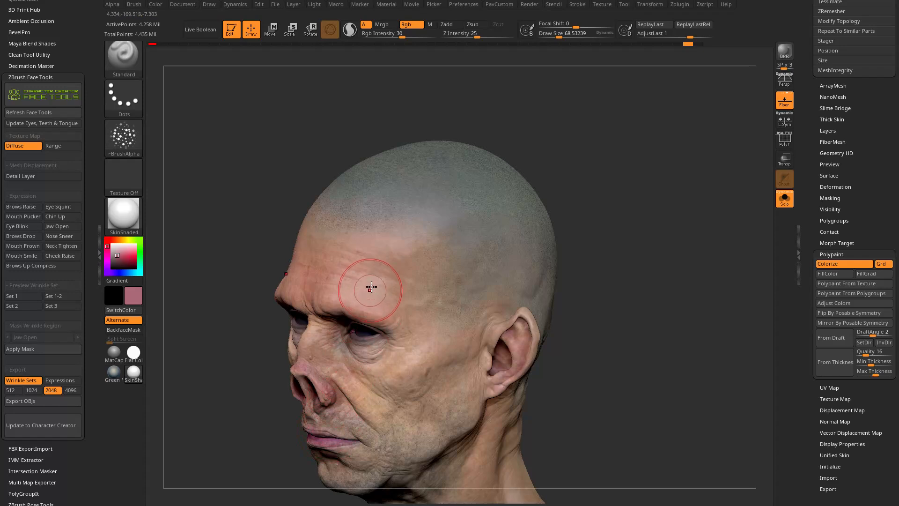
Sample a light tan skin tone from the temple and try it along the side hairline of the head.
{"action": "key", "text": "c"}
{"action": "left_click_drag", "start_coordinate": [383, 252], "coordinate": [386, 254]}
{"action": "key", "text": "c"}
{"action": "key", "text": "c"}
{"action": "left_click_drag", "start_coordinate": [121, 252], "coordinate": [383, 280]}
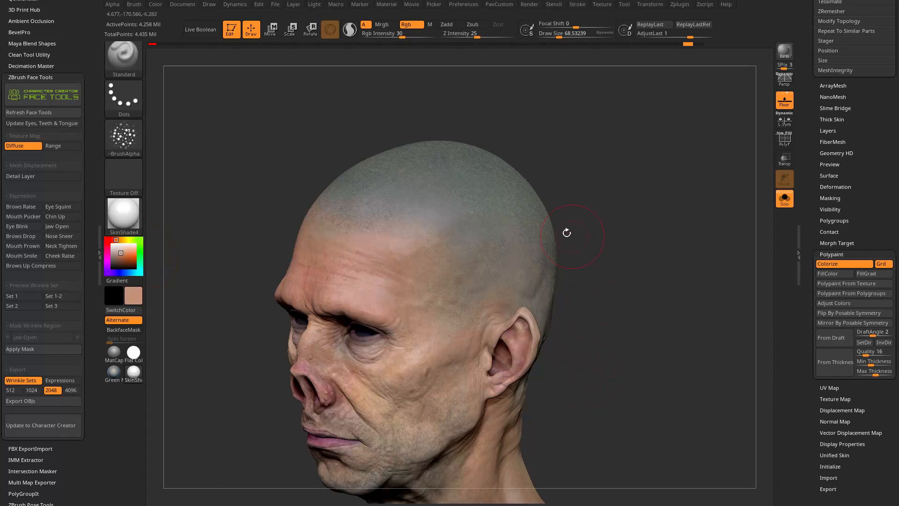
{"action": "mouse_move", "coordinate": [439, 209]}
{"action": "left_mouse_down"}
{"action": "mouse_move", "coordinate": [364, 227]}
{"action": "mouse_move", "coordinate": [426, 217]}
{"action": "left_mouse_up"}
{"action": "mouse_move", "coordinate": [580, 162]}
{"action": "left_mouse_down"}
{"action": "mouse_move", "coordinate": [538, 168]}
{"action": "mouse_move", "coordinate": [536, 211]}
{"action": "left_mouse_up"}
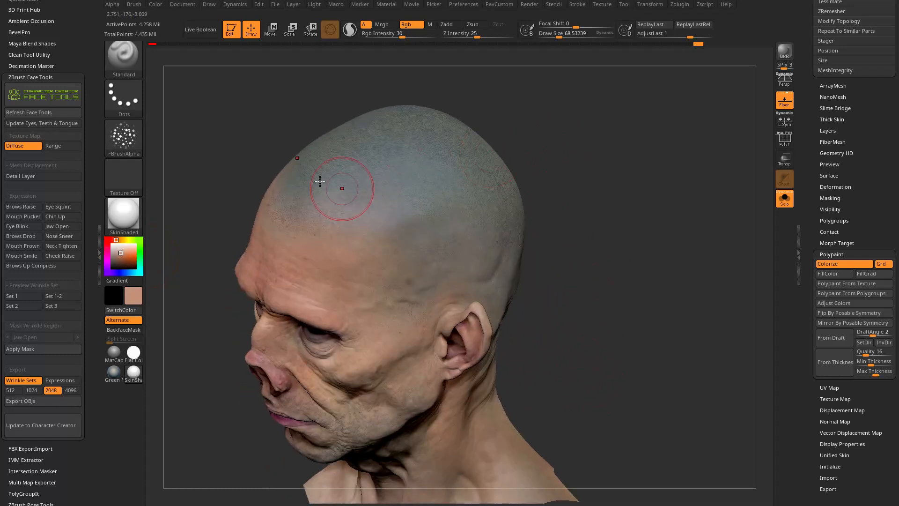
Set the RGB intensity to 44 and paint the tan skin tone over the front hairline and temple.
{"action": "left_click", "coordinate": [410, 35]}
{"action": "left_click_drag", "start_coordinate": [345, 194], "coordinate": [288, 215]}
{"action": "mouse_move", "coordinate": [417, 231]}
{"action": "left_mouse_down"}
{"action": "mouse_move", "coordinate": [415, 265]}
{"action": "mouse_move", "coordinate": [423, 251]}
{"action": "left_mouse_up"}
Reduce the draw size to about 27, remove the brush alpha and choose a dark blue paint color.
{"action": "mouse_move", "coordinate": [556, 336]}
{"action": "left_mouse_down"}
{"action": "mouse_move", "coordinate": [684, 245]}
{"action": "mouse_move", "coordinate": [688, 255]}
{"action": "mouse_move", "coordinate": [670, 194]}
{"action": "mouse_move", "coordinate": [668, 234]}
{"action": "mouse_move", "coordinate": [595, 243]}
{"action": "left_mouse_up"}
{"action": "key", "text": "s"}
{"action": "left_click_drag", "start_coordinate": [400, 275], "coordinate": [395, 276]}
{"action": "left_click", "coordinate": [124, 136]}
{"action": "left_click", "coordinate": [173, 148]}
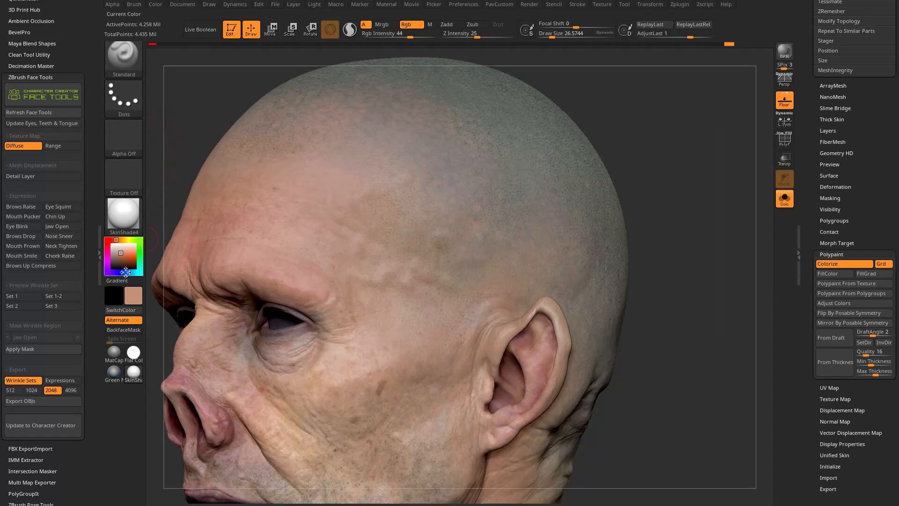
{"action": "left_click_drag", "start_coordinate": [123, 260], "coordinate": [118, 260]}
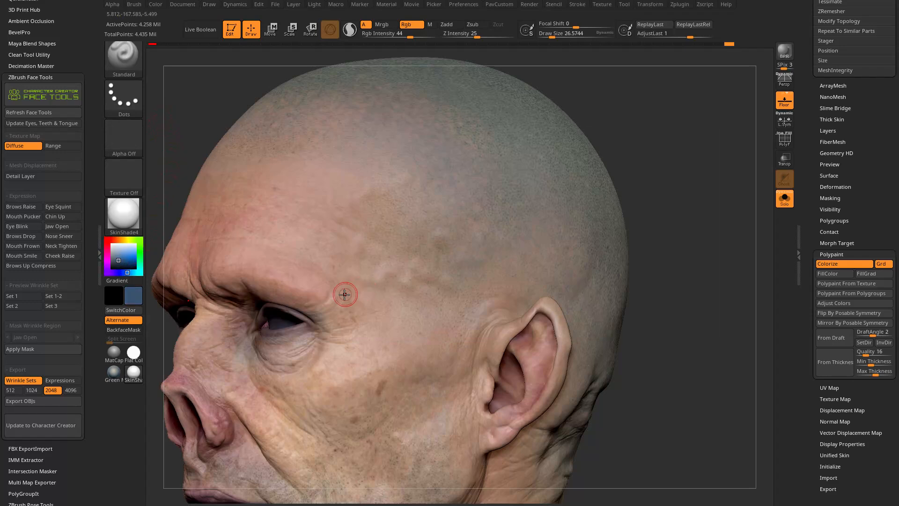
Undo a blue test stroke on the temple and lower the RGB intensity to 12 for subtle tinting.
{"action": "left_click_drag", "start_coordinate": [369, 283], "coordinate": [387, 281]}
{"action": "key", "text": "ctrl+z"}
{"action": "left_click_drag", "start_coordinate": [412, 37], "coordinate": [388, 37]}
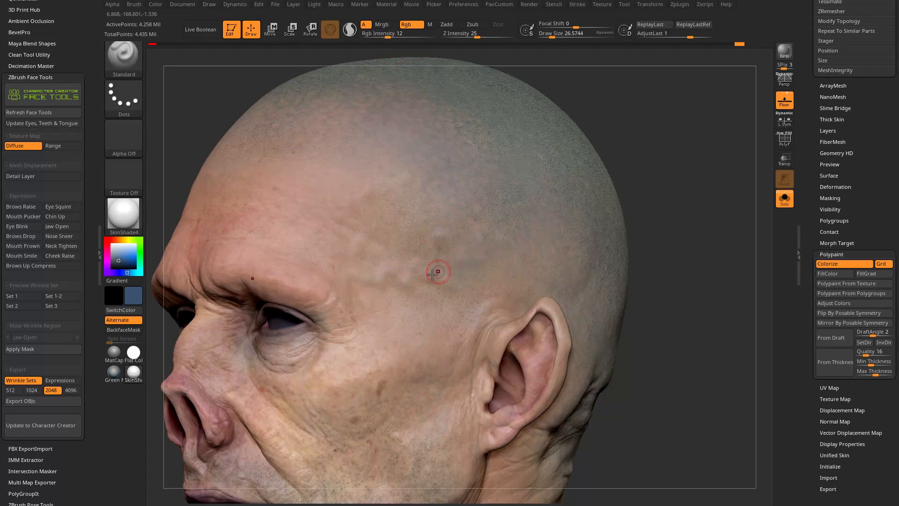
{"action": "left_click_drag", "start_coordinate": [643, 251], "coordinate": [681, 211]}
{"action": "left_click_drag", "start_coordinate": [630, 251], "coordinate": [573, 255]}
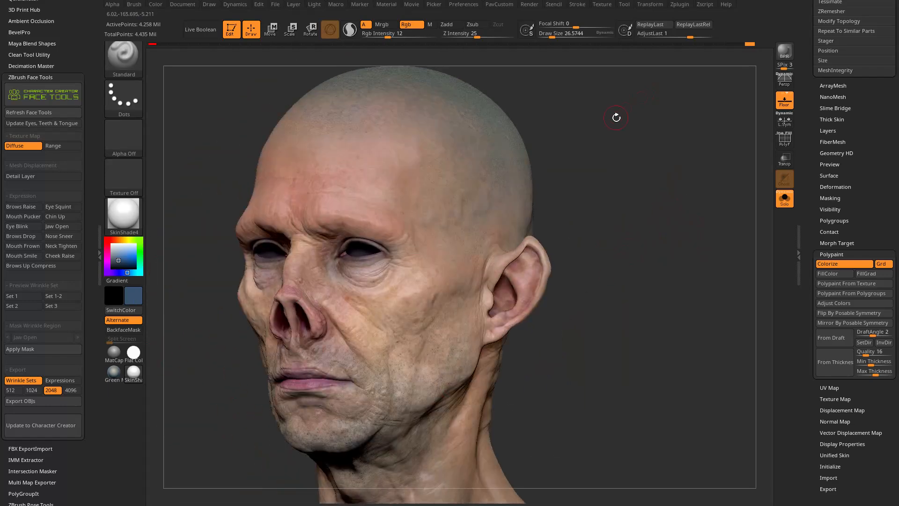
{"action": "left_click_drag", "start_coordinate": [619, 114], "coordinate": [636, 191]}
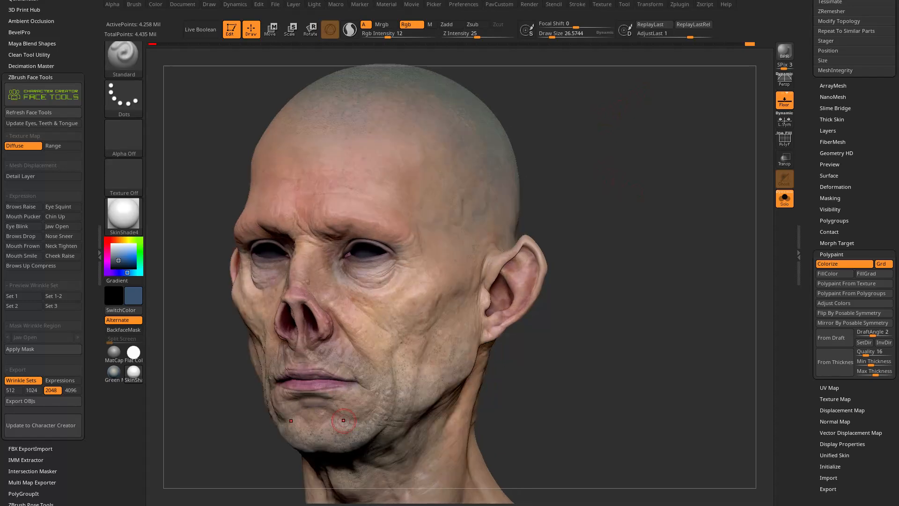
Switch to the web browser, search the YouTube channel for "polypaint" and look through the listed videos.
{"action": "key", "text": "alt+Tab"}
{"action": "left_click_drag", "start_coordinate": [266, 12], "coordinate": [330, 17]}
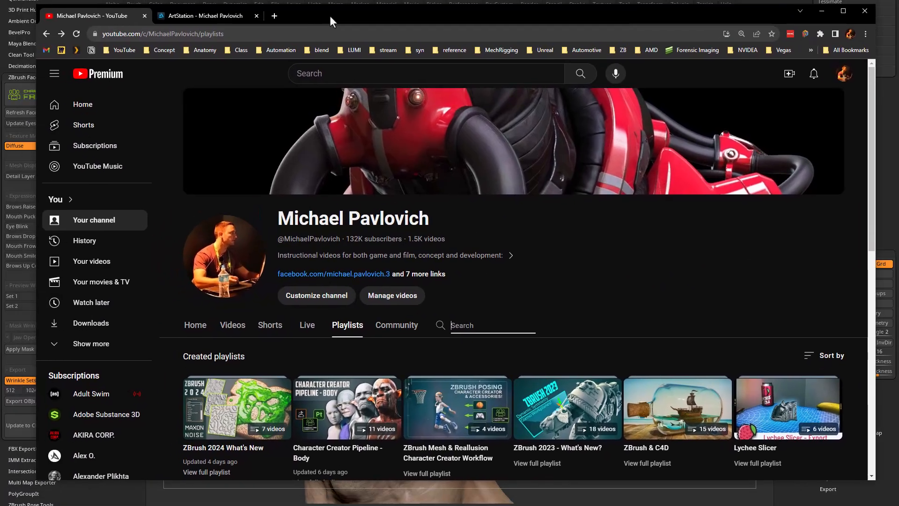
{"action": "left_click", "coordinate": [480, 329]}
{"action": "type", "text": "polypaint"}
{"action": "key", "text": "Return"}
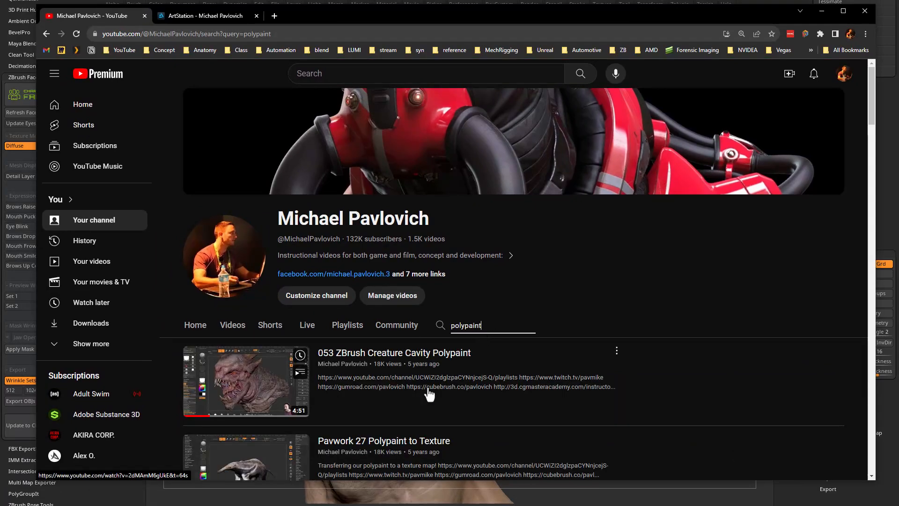
{"action": "scroll", "coordinate": [266, 378], "scroll_direction": "down", "scroll_amount": 10}
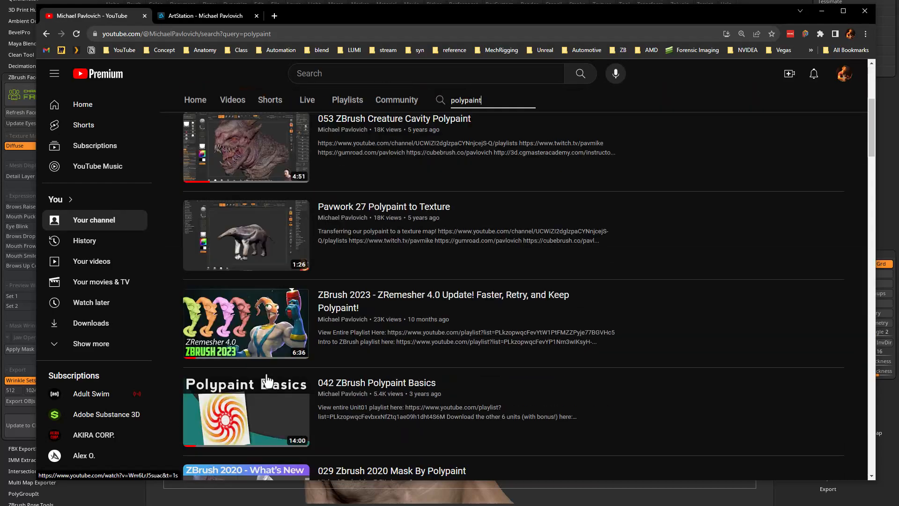
{"action": "scroll", "coordinate": [266, 373], "scroll_direction": "down", "scroll_amount": 12}
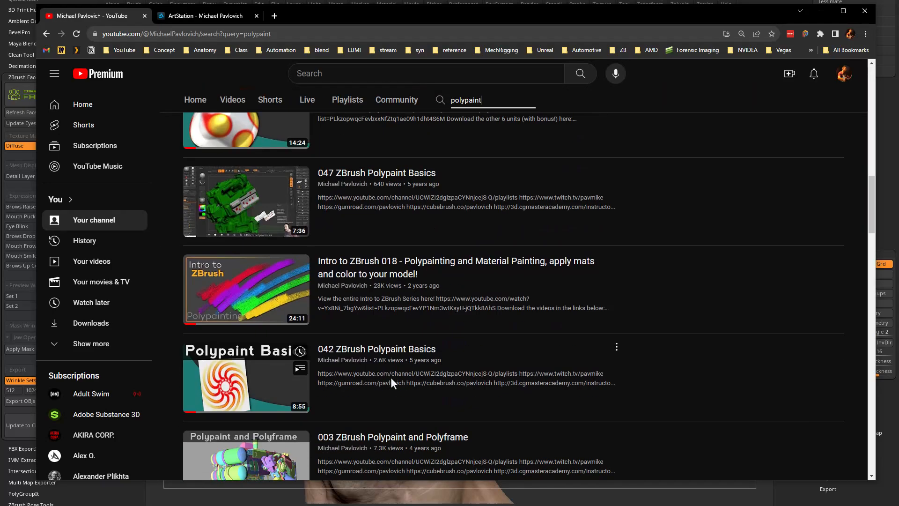
{"action": "scroll", "coordinate": [392, 385], "scroll_direction": "down", "scroll_amount": 4}
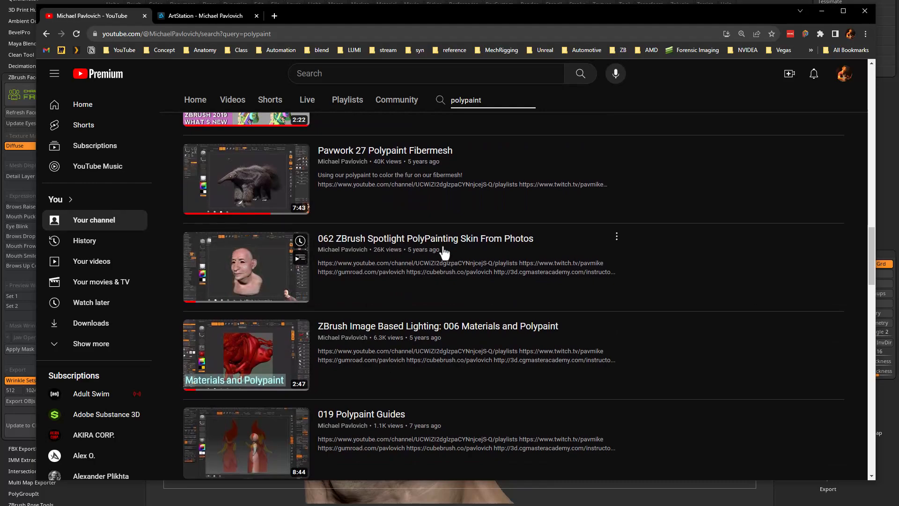
{"action": "scroll", "coordinate": [278, 274], "scroll_direction": "down", "scroll_amount": 14}
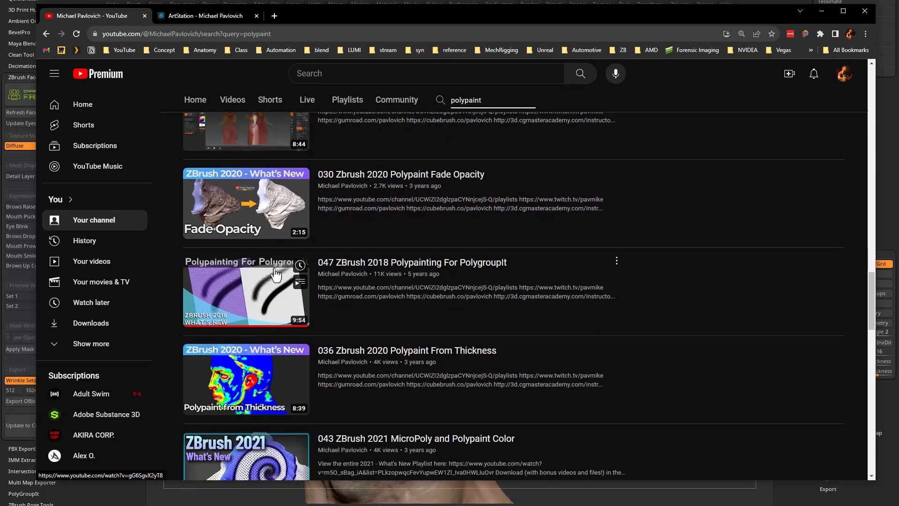
{"action": "scroll", "coordinate": [269, 247], "scroll_direction": "down", "scroll_amount": 8}
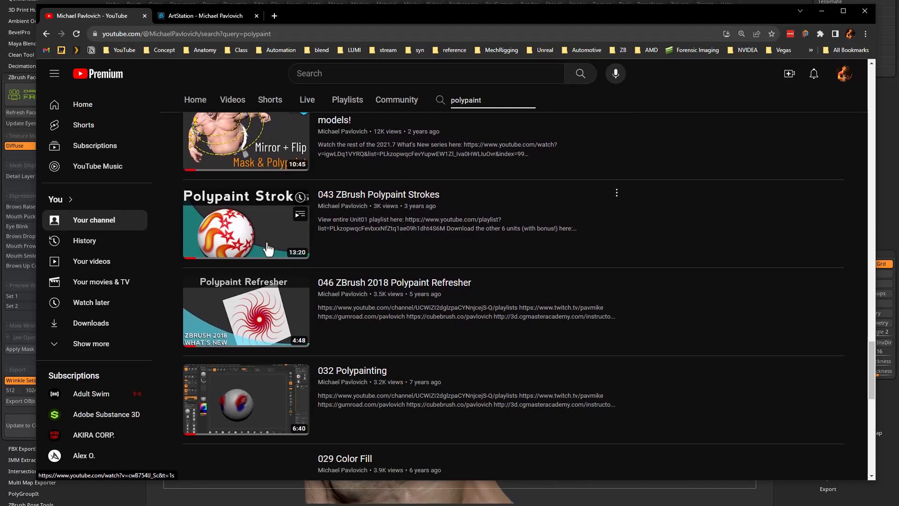
{"action": "scroll", "coordinate": [267, 242], "scroll_direction": "down", "scroll_amount": 5}
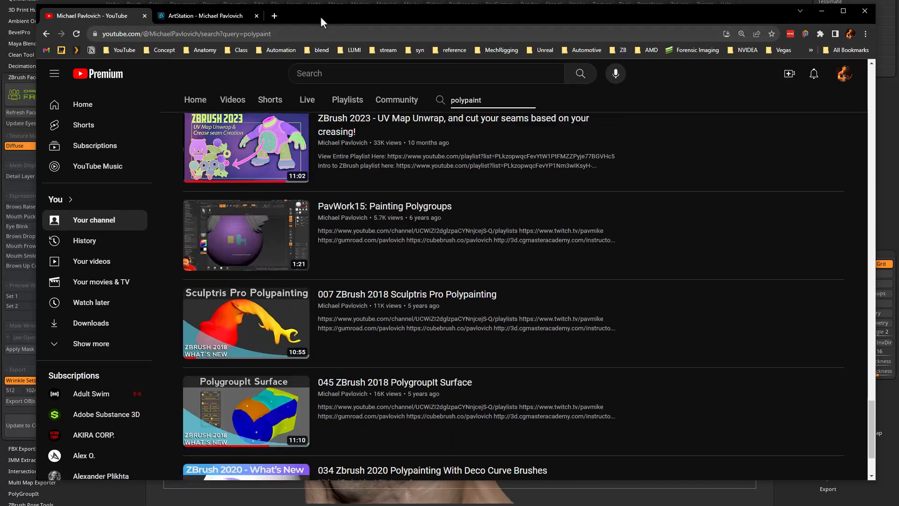
Switch back to ZBrush and use the HistoryRecall brush to bring back the earlier skin texture on the brow and cheek.
{"action": "key", "text": "alt+Tab"}
{"action": "left_click_drag", "start_coordinate": [530, 154], "coordinate": [645, 218]}
{"action": "left_click_drag", "start_coordinate": [645, 219], "coordinate": [605, 215]}
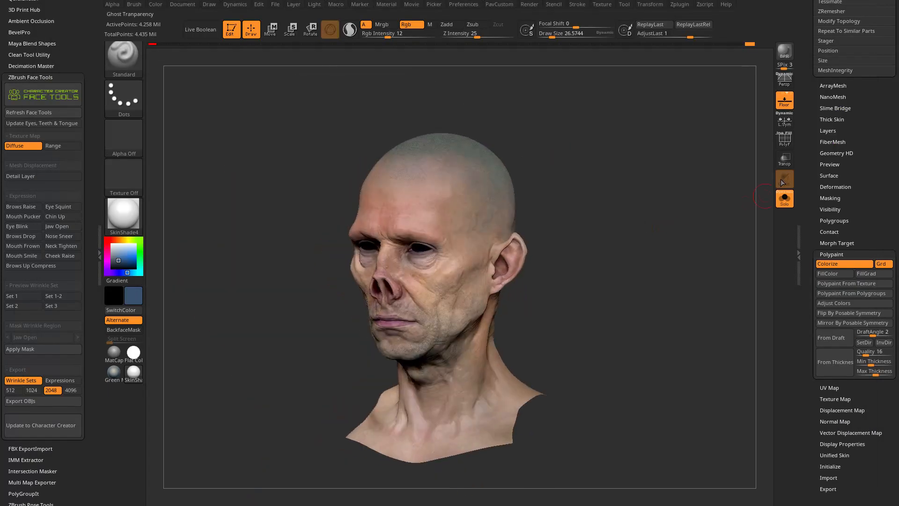
{"action": "left_click_drag", "start_coordinate": [809, 138], "coordinate": [806, 445]}
{"action": "left_click_drag", "start_coordinate": [631, 243], "coordinate": [640, 240]}
{"action": "left_click_drag", "start_coordinate": [639, 240], "coordinate": [634, 303], "text": "alt"}
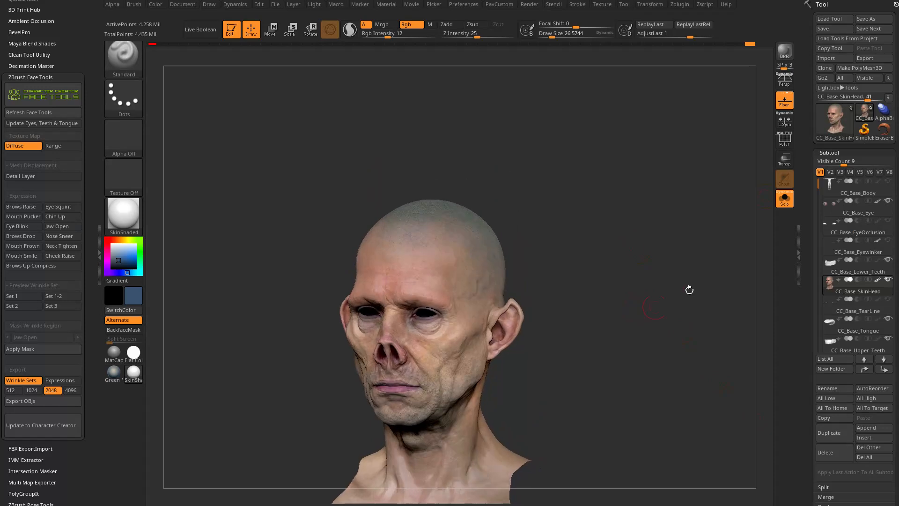
{"action": "key", "text": "b"}
{"action": "key", "text": "h"}
{"action": "key", "text": "r"}
{"action": "mouse_move", "coordinate": [586, 197]}
{"action": "left_mouse_down", "text": "alt"}
{"action": "mouse_move", "coordinate": [542, 134]}
{"action": "mouse_move", "coordinate": [504, 137]}
{"action": "left_mouse_up", "text": "alt"}
{"action": "mouse_move", "coordinate": [363, 224]}
{"action": "left_mouse_down"}
{"action": "mouse_move", "coordinate": [384, 204]}
{"action": "mouse_move", "coordinate": [412, 203]}
{"action": "mouse_move", "coordinate": [363, 243]}
{"action": "mouse_move", "coordinate": [375, 302]}
{"action": "mouse_move", "coordinate": [410, 265]}
{"action": "mouse_move", "coordinate": [425, 306]}
{"action": "left_mouse_up"}
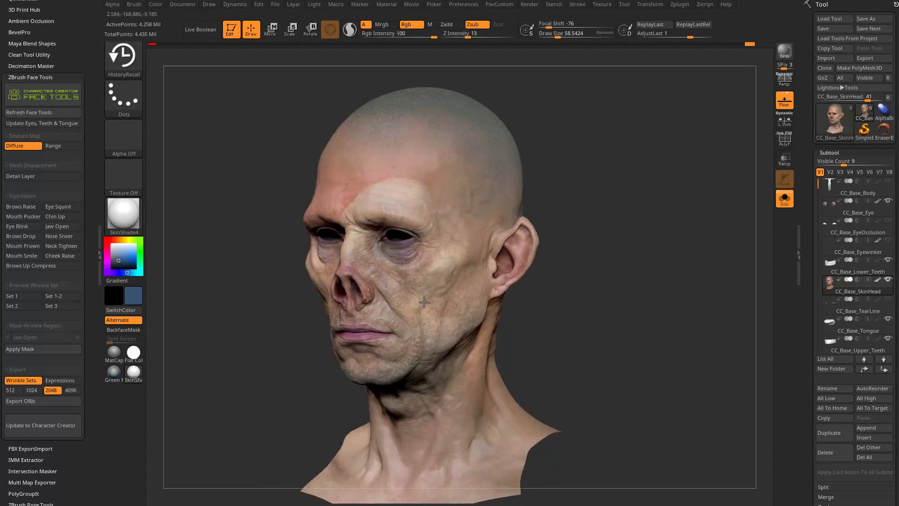
{"action": "left_click_drag", "start_coordinate": [370, 306], "coordinate": [425, 298]}
Recall the earlier skin texture across the forehead, front scalp, temple and the opposite side of the face.
{"action": "left_click_drag", "start_coordinate": [598, 255], "coordinate": [582, 220], "text": "alt"}
{"action": "left_click_drag", "start_coordinate": [582, 220], "coordinate": [618, 220]}
{"action": "mouse_move", "coordinate": [395, 280]}
{"action": "left_mouse_down"}
{"action": "mouse_move", "coordinate": [330, 267]}
{"action": "mouse_move", "coordinate": [339, 247]}
{"action": "left_mouse_up"}
{"action": "mouse_move", "coordinate": [581, 174]}
{"action": "left_mouse_down", "text": "alt"}
{"action": "mouse_move", "coordinate": [611, 198]}
{"action": "mouse_move", "coordinate": [649, 204]}
{"action": "left_mouse_up", "text": "alt"}
{"action": "mouse_move", "coordinate": [398, 281]}
{"action": "left_mouse_down"}
{"action": "mouse_move", "coordinate": [408, 196]}
{"action": "mouse_move", "coordinate": [358, 204]}
{"action": "mouse_move", "coordinate": [338, 232]}
{"action": "mouse_move", "coordinate": [369, 281]}
{"action": "mouse_move", "coordinate": [421, 164]}
{"action": "mouse_move", "coordinate": [386, 163]}
{"action": "mouse_move", "coordinate": [412, 136]}
{"action": "left_mouse_up"}
{"action": "left_click_drag", "start_coordinate": [485, 148], "coordinate": [524, 140]}
{"action": "mouse_move", "coordinate": [304, 194]}
{"action": "left_mouse_down"}
{"action": "mouse_move", "coordinate": [324, 137]}
{"action": "mouse_move", "coordinate": [316, 153]}
{"action": "mouse_move", "coordinate": [397, 142]}
{"action": "left_mouse_up"}
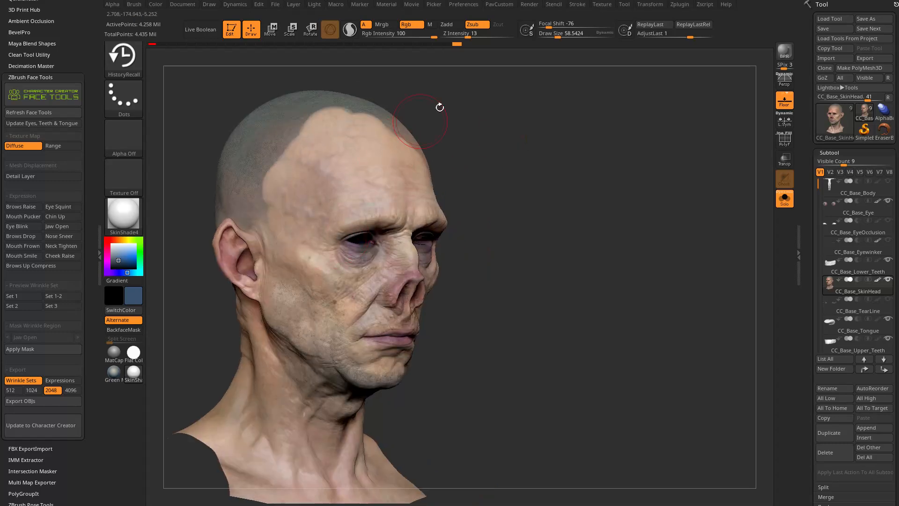
{"action": "left_click_drag", "start_coordinate": [493, 107], "coordinate": [502, 141]}
{"action": "left_click_drag", "start_coordinate": [383, 210], "coordinate": [300, 291]}
{"action": "left_click_drag", "start_coordinate": [525, 192], "coordinate": [552, 150], "text": "alt"}
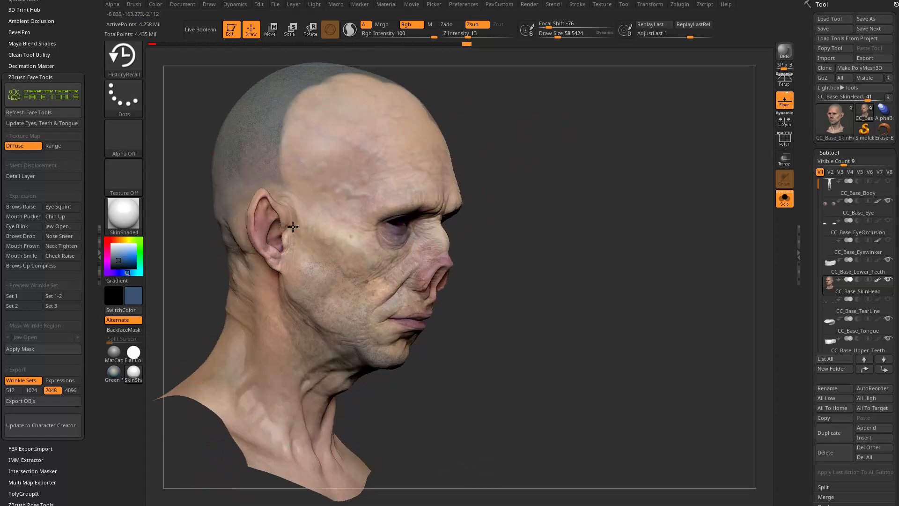
Recall the earlier skin texture over the jaw, chin and front of the neck.
{"action": "mouse_move", "coordinate": [553, 234]}
{"action": "left_mouse_down"}
{"action": "mouse_move", "coordinate": [293, 231]}
{"action": "mouse_move", "coordinate": [340, 277]}
{"action": "mouse_move", "coordinate": [347, 323]}
{"action": "left_mouse_up"}
{"action": "left_click_drag", "start_coordinate": [538, 276], "coordinate": [398, 281]}
{"action": "mouse_move", "coordinate": [314, 370]}
{"action": "left_mouse_down"}
{"action": "mouse_move", "coordinate": [316, 416]}
{"action": "mouse_move", "coordinate": [370, 398]}
{"action": "left_mouse_up"}
{"action": "mouse_move", "coordinate": [520, 365]}
{"action": "left_mouse_down", "text": "alt"}
{"action": "mouse_move", "coordinate": [516, 299]}
{"action": "mouse_move", "coordinate": [431, 300]}
{"action": "left_mouse_up", "text": "alt"}
{"action": "mouse_move", "coordinate": [398, 349]}
{"action": "left_mouse_down"}
{"action": "mouse_move", "coordinate": [361, 381]}
{"action": "mouse_move", "coordinate": [351, 407]}
{"action": "mouse_move", "coordinate": [396, 370]}
{"action": "left_mouse_up"}
{"action": "left_click_drag", "start_coordinate": [494, 327], "coordinate": [576, 323]}
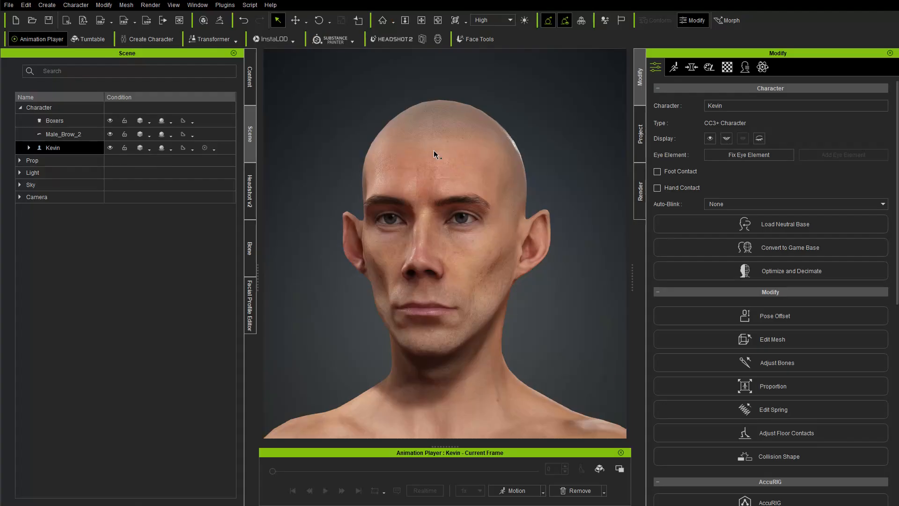
Recall the earlier skin texture around the other temple, the shoulders and the sides and back of the neck.
{"action": "mouse_move", "coordinate": [433, 150]}
{"action": "right_mouse_down"}
{"action": "mouse_move", "coordinate": [374, 149]}
{"action": "mouse_move", "coordinate": [422, 146]}
{"action": "right_mouse_up"}
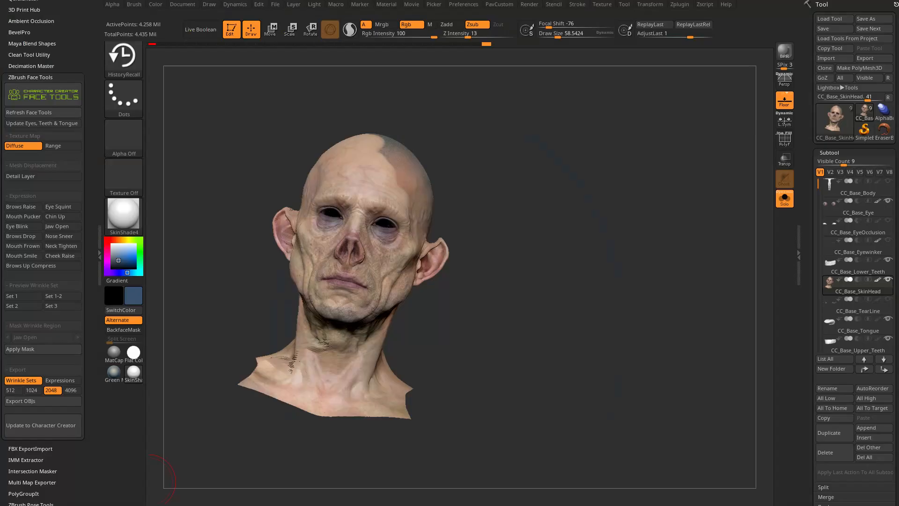
{"action": "left_click_drag", "start_coordinate": [519, 169], "coordinate": [445, 176]}
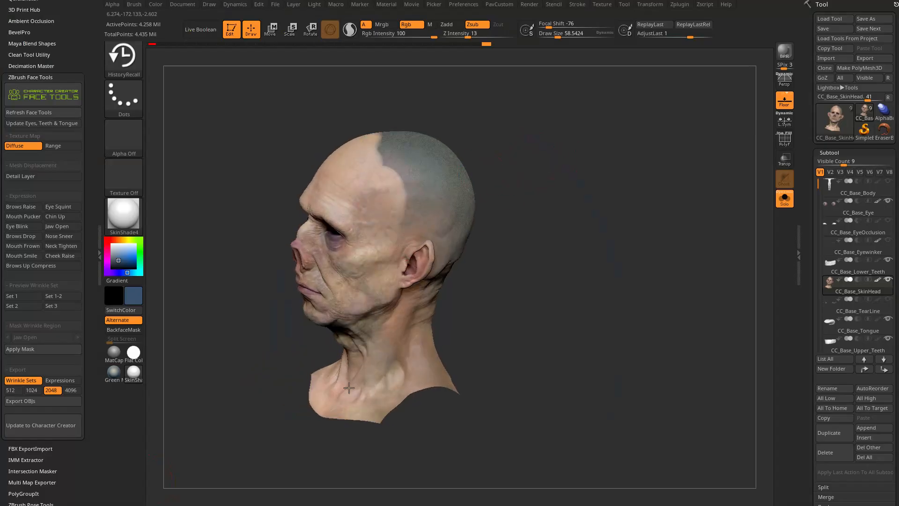
{"action": "left_click_drag", "start_coordinate": [460, 369], "coordinate": [417, 363]}
{"action": "mouse_move", "coordinate": [435, 218]}
{"action": "left_mouse_down"}
{"action": "mouse_move", "coordinate": [480, 362]}
{"action": "mouse_move", "coordinate": [510, 378]}
{"action": "mouse_move", "coordinate": [508, 417]}
{"action": "left_mouse_up"}
{"action": "mouse_move", "coordinate": [599, 306]}
{"action": "left_mouse_down"}
{"action": "mouse_move", "coordinate": [620, 250]}
{"action": "mouse_move", "coordinate": [618, 299]}
{"action": "mouse_move", "coordinate": [564, 302]}
{"action": "left_mouse_up"}
{"action": "left_click_drag", "start_coordinate": [502, 342], "coordinate": [538, 368]}
{"action": "left_click_drag", "start_coordinate": [586, 292], "coordinate": [651, 290]}
{"action": "left_click_drag", "start_coordinate": [482, 365], "coordinate": [522, 342]}
{"action": "mouse_move", "coordinate": [616, 277]}
{"action": "left_mouse_down"}
{"action": "mouse_move", "coordinate": [642, 258]}
{"action": "mouse_move", "coordinate": [652, 202]}
{"action": "left_mouse_up"}
Replace the remaining gray stubble on the crown and back of the head with the recalled skin texture at draw size 75.64.
{"action": "mouse_move", "coordinate": [468, 231]}
{"action": "left_mouse_down"}
{"action": "mouse_move", "coordinate": [519, 192]}
{"action": "mouse_move", "coordinate": [545, 206]}
{"action": "left_mouse_up"}
{"action": "left_click_drag", "start_coordinate": [569, 197], "coordinate": [609, 192]}
{"action": "left_click_drag", "start_coordinate": [558, 180], "coordinate": [531, 227]}
{"action": "left_click_drag", "start_coordinate": [623, 155], "coordinate": [693, 164]}
{"action": "mouse_move", "coordinate": [461, 234]}
{"action": "left_mouse_down"}
{"action": "mouse_move", "coordinate": [482, 187]}
{"action": "mouse_move", "coordinate": [425, 182]}
{"action": "mouse_move", "coordinate": [408, 220]}
{"action": "left_mouse_up"}
{"action": "left_click_drag", "start_coordinate": [346, 178], "coordinate": [377, 207]}
{"action": "left_click_drag", "start_coordinate": [459, 217], "coordinate": [428, 185]}
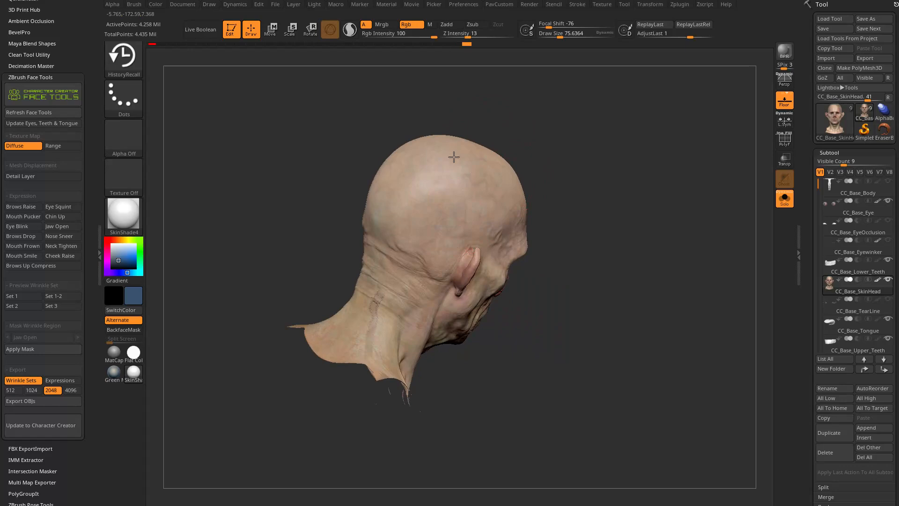
{"action": "left_click_drag", "start_coordinate": [637, 217], "coordinate": [596, 197], "text": "shift"}
{"action": "left_click_drag", "start_coordinate": [417, 225], "coordinate": [412, 253]}
{"action": "left_click_drag", "start_coordinate": [529, 218], "coordinate": [538, 223], "text": "alt"}
{"action": "left_click_drag", "start_coordinate": [424, 229], "coordinate": [420, 260]}
{"action": "mouse_move", "coordinate": [615, 268]}
{"action": "left_mouse_down", "text": "alt"}
{"action": "mouse_move", "coordinate": [616, 257]}
{"action": "mouse_move", "coordinate": [662, 257]}
{"action": "left_mouse_up", "text": "alt"}
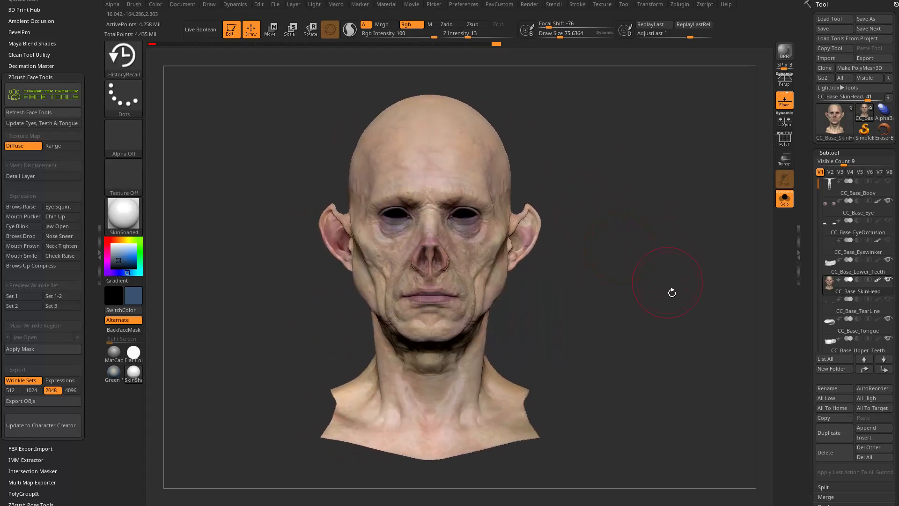
Show all subtools, return to the Standard brush, then select the CC_Base_Eye subtool and isolate it.
{"action": "left_click", "coordinate": [786, 199]}
{"action": "left_click_drag", "start_coordinate": [648, 156], "coordinate": [655, 263], "text": "alt"}
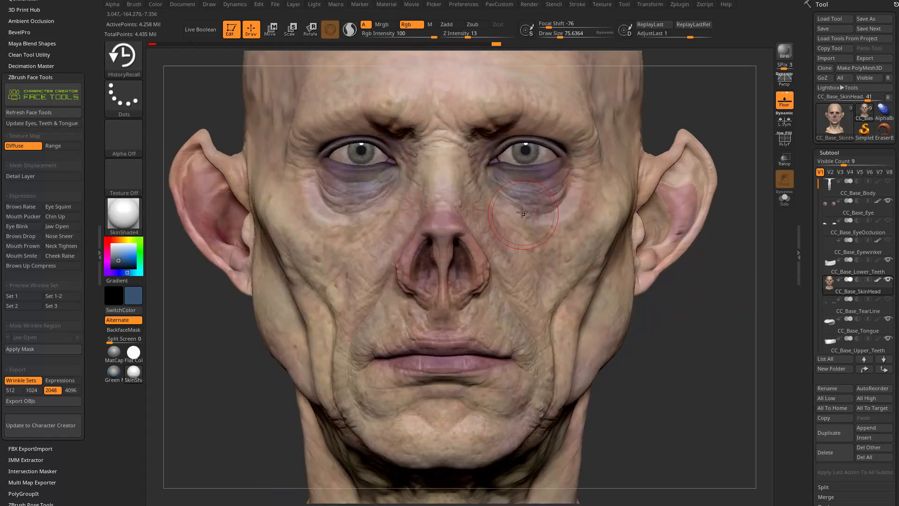
{"action": "key", "text": "b"}
{"action": "key", "text": "s"}
{"action": "key", "text": "t"}
{"action": "left_click", "coordinate": [529, 161], "text": "alt"}
{"action": "left_click_drag", "start_coordinate": [702, 124], "coordinate": [697, 232], "text": "alt"}
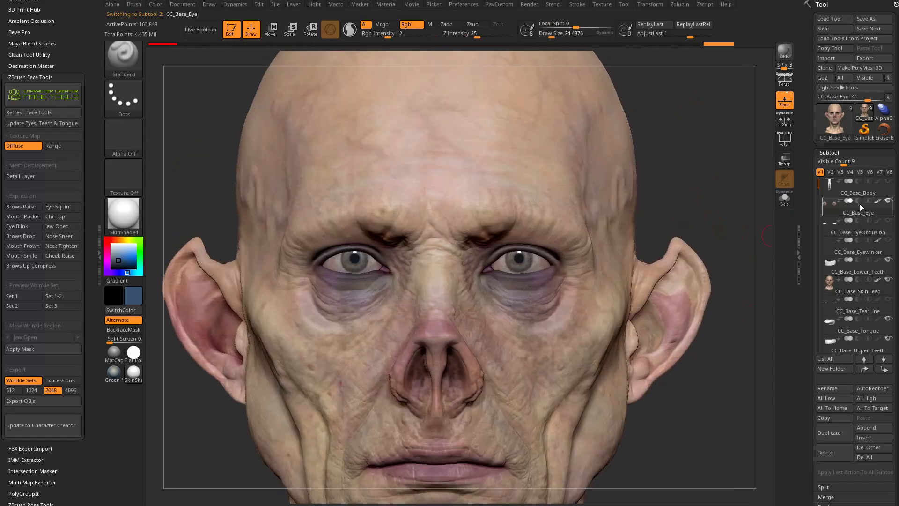
{"action": "left_click_drag", "start_coordinate": [739, 179], "coordinate": [748, 174], "text": "alt"}
{"action": "left_click", "coordinate": [784, 199]}
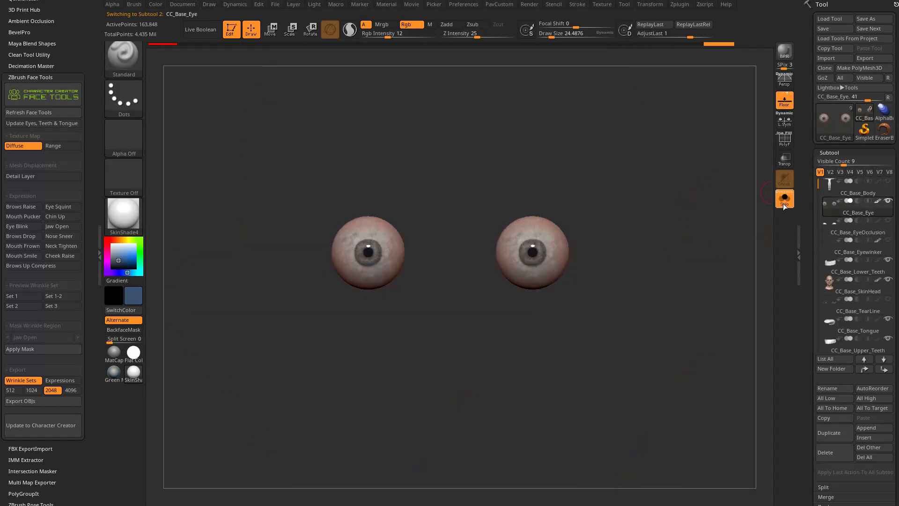
{"action": "mouse_move", "coordinate": [687, 223]}
{"action": "left_mouse_down", "text": "alt"}
{"action": "mouse_move", "coordinate": [693, 255]}
{"action": "mouse_move", "coordinate": [721, 259]}
{"action": "mouse_move", "coordinate": [692, 234]}
{"action": "left_mouse_up", "text": "alt"}
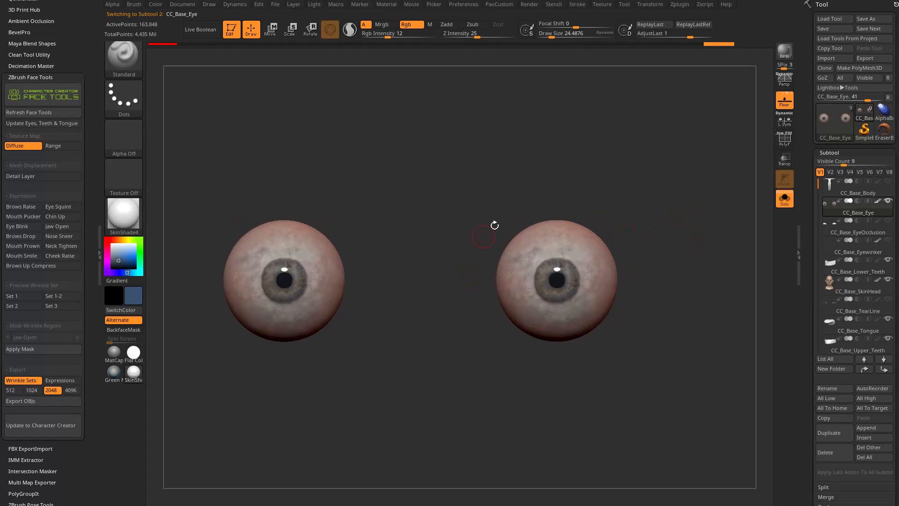
Enlarge the brush to draw size 52.33 and paint both irises darker.
{"action": "mouse_move", "coordinate": [659, 275]}
{"action": "left_mouse_down", "text": "alt"}
{"action": "mouse_move", "coordinate": [659, 246]}
{"action": "mouse_move", "coordinate": [687, 270]}
{"action": "left_mouse_up", "text": "alt"}
{"action": "key", "text": "s"}
{"action": "left_click_drag", "start_coordinate": [688, 270], "coordinate": [690, 270]}
{"action": "left_click_drag", "start_coordinate": [687, 285], "coordinate": [692, 269], "text": "alt"}
{"action": "left_click_drag", "start_coordinate": [810, 287], "coordinate": [811, 120]}
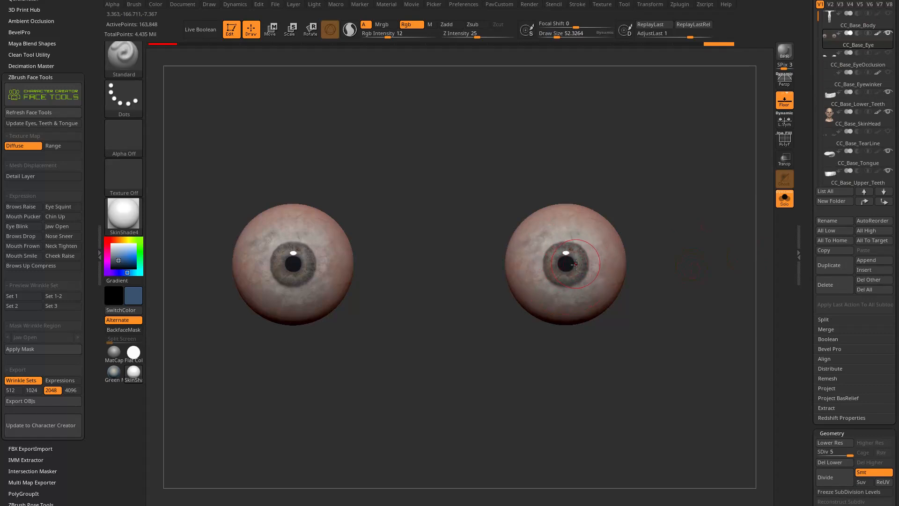
{"action": "mouse_move", "coordinate": [559, 270]}
{"action": "left_mouse_down", "text": "ctrl"}
{"action": "mouse_move", "coordinate": [579, 263]}
{"action": "mouse_move", "coordinate": [568, 274]}
{"action": "mouse_move", "coordinate": [566, 261]}
{"action": "left_mouse_up", "text": "ctrl"}
{"action": "key", "text": "ctrl+h"}
{"action": "key", "text": "ctrl+h"}
{"action": "key", "text": "ctrl+h"}
{"action": "key", "text": "ctrl+z"}
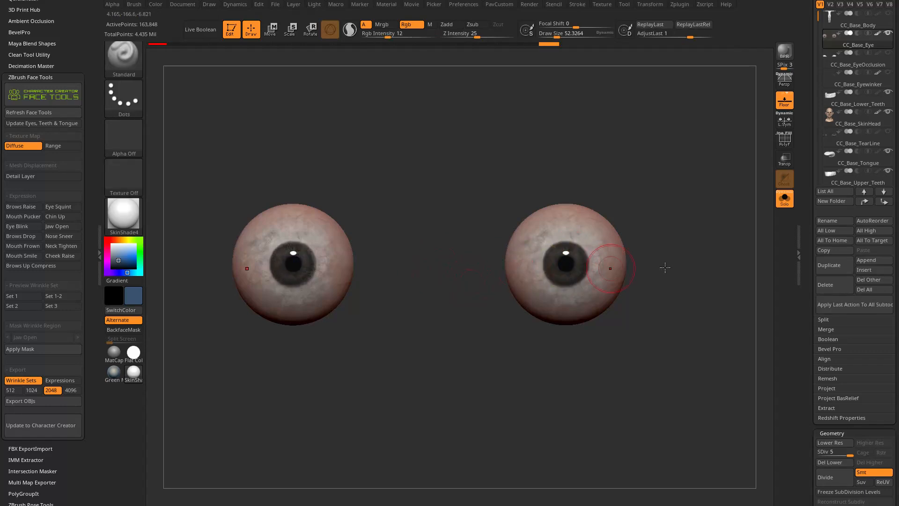
{"action": "left_click_drag", "start_coordinate": [799, 313], "coordinate": [804, 179]}
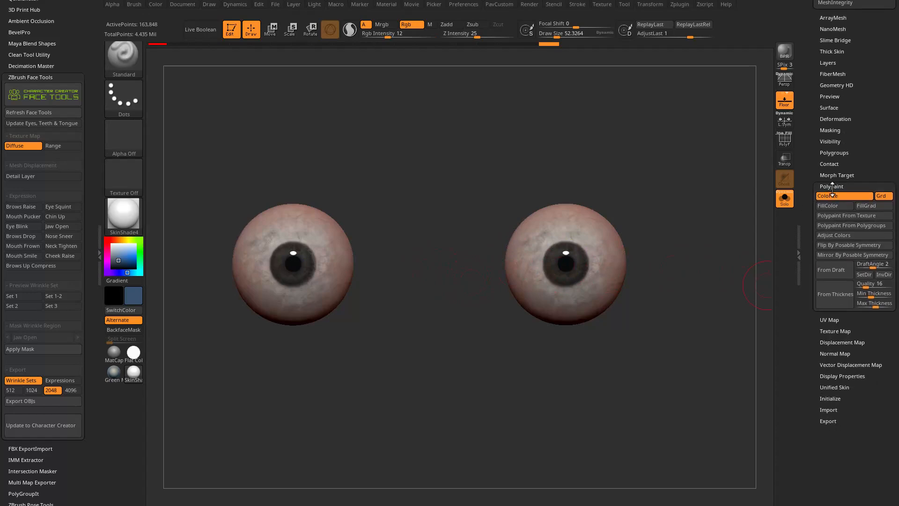
{"action": "left_click", "coordinate": [833, 235]}
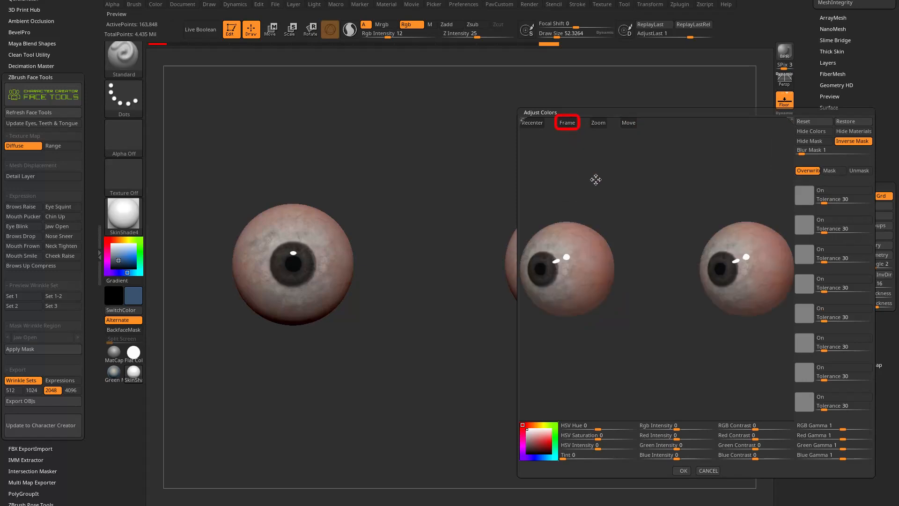
{"action": "left_click", "coordinate": [708, 470]}
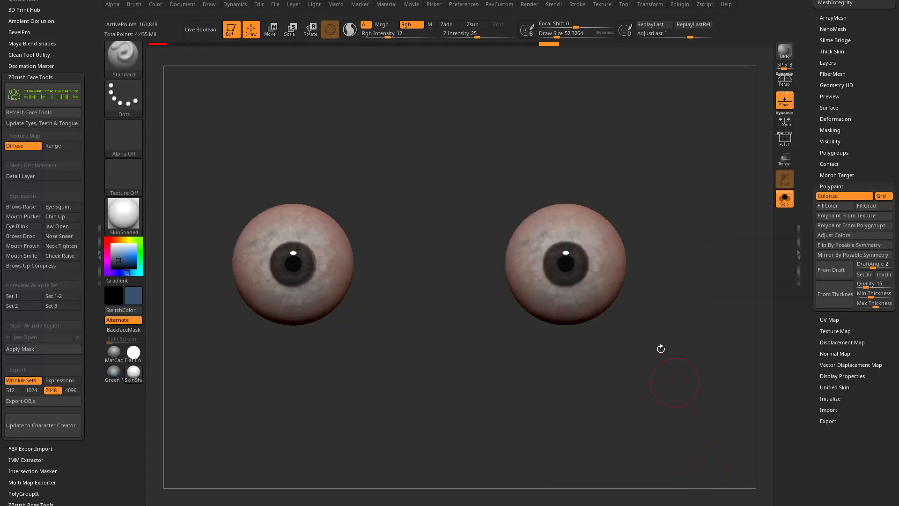
Mask both irises and invert the mask so that only the irises stay editable.
{"action": "key", "text": "ctrl"}
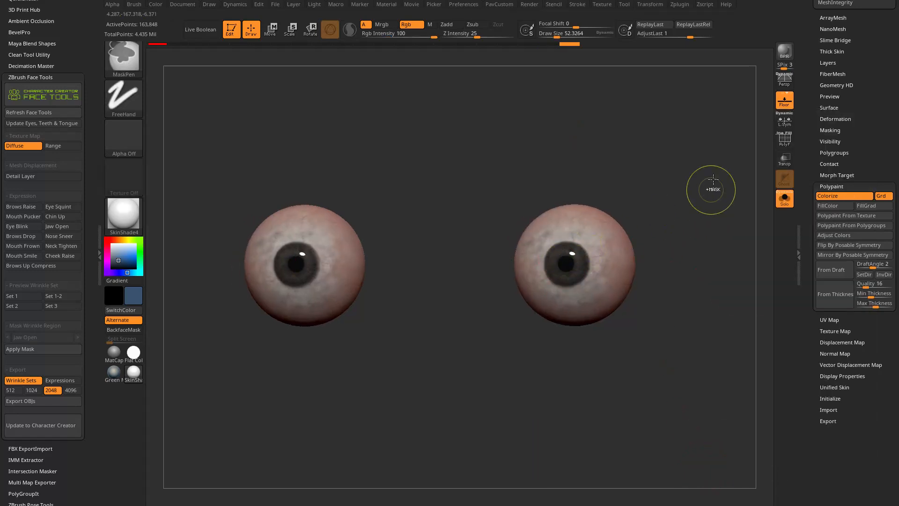
{"action": "key", "text": "ctrl+shift+z"}
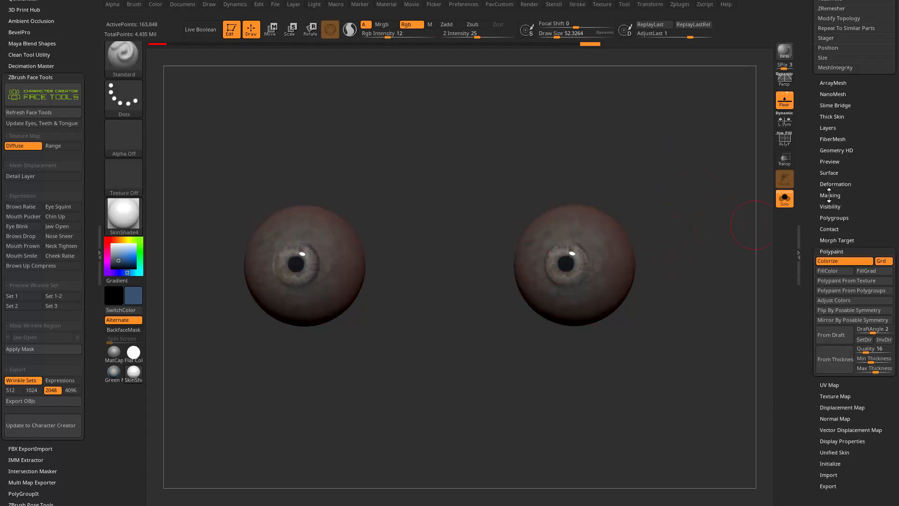
{"action": "left_click", "coordinate": [829, 195]}
{"action": "left_click", "coordinate": [874, 205]}
{"action": "left_click", "coordinate": [874, 206]}
{"action": "mouse_move", "coordinate": [810, 166]}
{"action": "left_mouse_down"}
{"action": "mouse_move", "coordinate": [807, 194]}
{"action": "mouse_move", "coordinate": [812, 101]}
{"action": "left_mouse_up"}
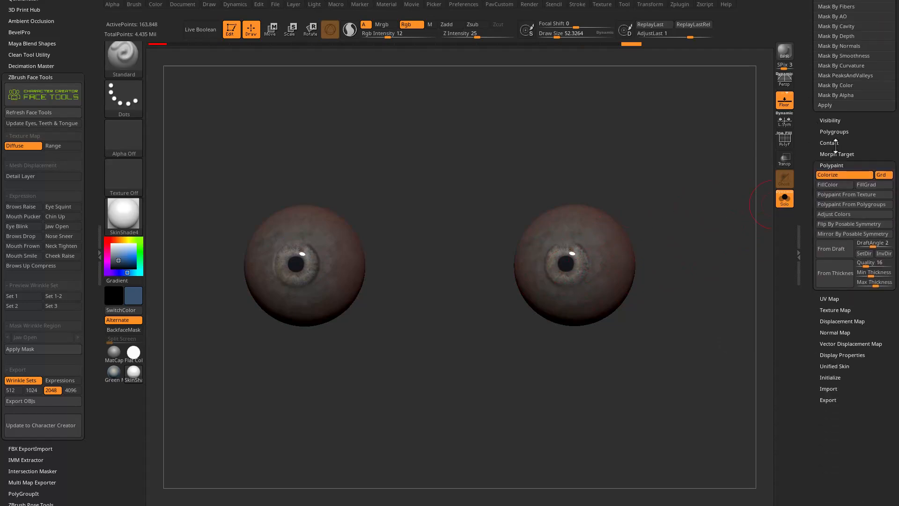
Recolor the irises green with Adjust Colors by changing HSV hue, RGB intensity and HSV saturation, and clear the mask.
{"action": "left_click", "coordinate": [834, 214]}
{"action": "left_click", "coordinate": [810, 141]}
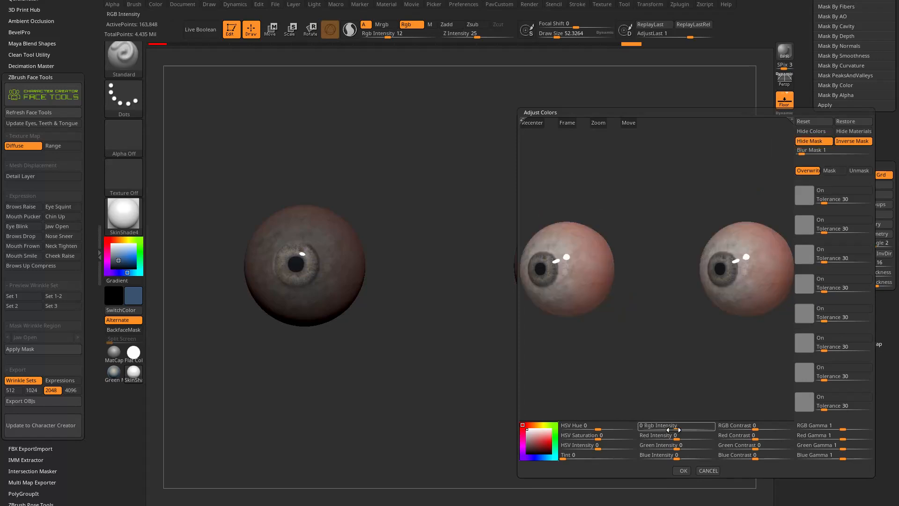
{"action": "left_click_drag", "start_coordinate": [601, 428], "coordinate": [620, 427]}
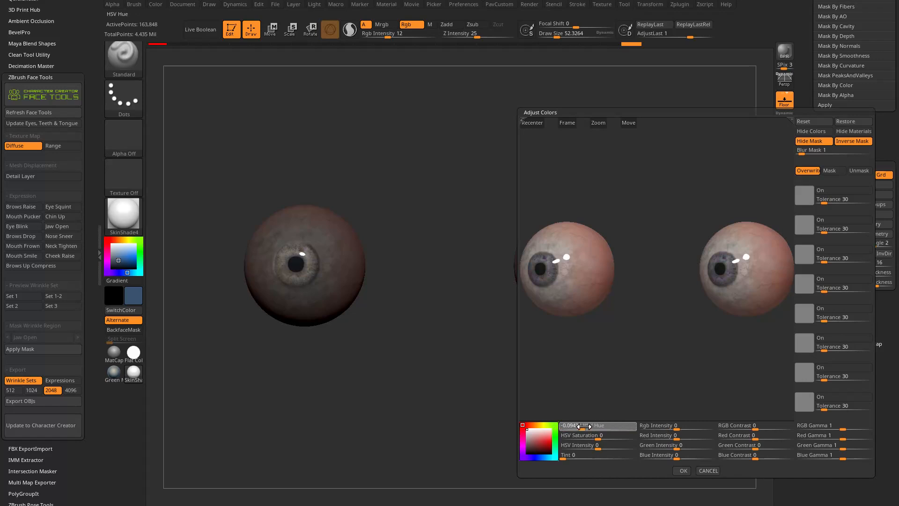
{"action": "left_click_drag", "start_coordinate": [603, 426], "coordinate": [618, 426]}
{"action": "mouse_move", "coordinate": [683, 426]}
{"action": "left_mouse_down"}
{"action": "mouse_move", "coordinate": [690, 428]}
{"action": "mouse_move", "coordinate": [680, 431]}
{"action": "left_mouse_up"}
{"action": "left_click_drag", "start_coordinate": [601, 436], "coordinate": [608, 441]}
{"action": "left_click", "coordinate": [685, 470]}
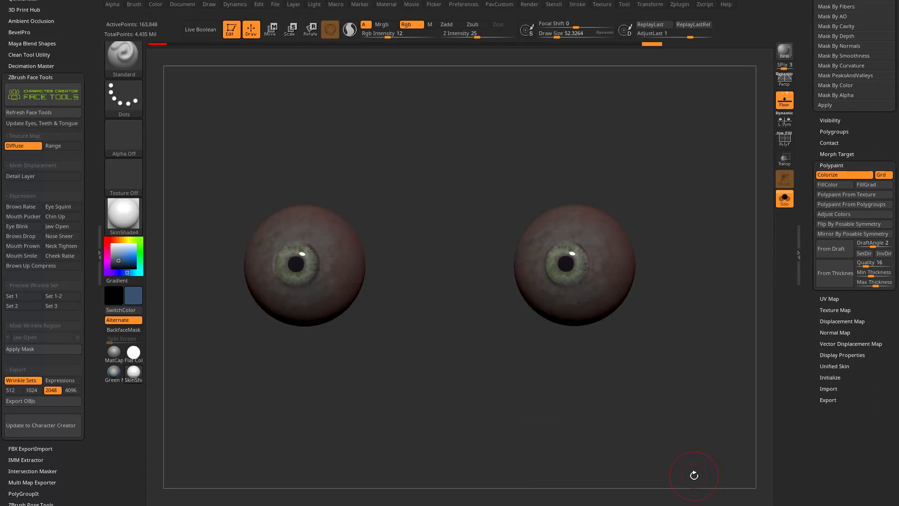
{"action": "left_click_drag", "start_coordinate": [683, 303], "coordinate": [710, 415], "text": "ctrl"}
Switch to the Paint brush at draw size 10.99 and sample the dark pupil color.
{"action": "key", "text": "s"}
{"action": "left_click_drag", "start_coordinate": [572, 275], "coordinate": [563, 274]}
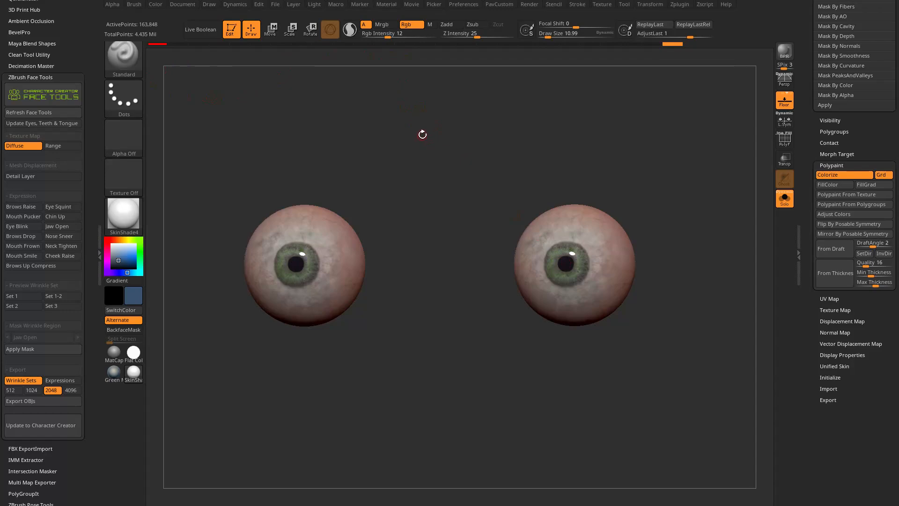
{"action": "key", "text": "b"}
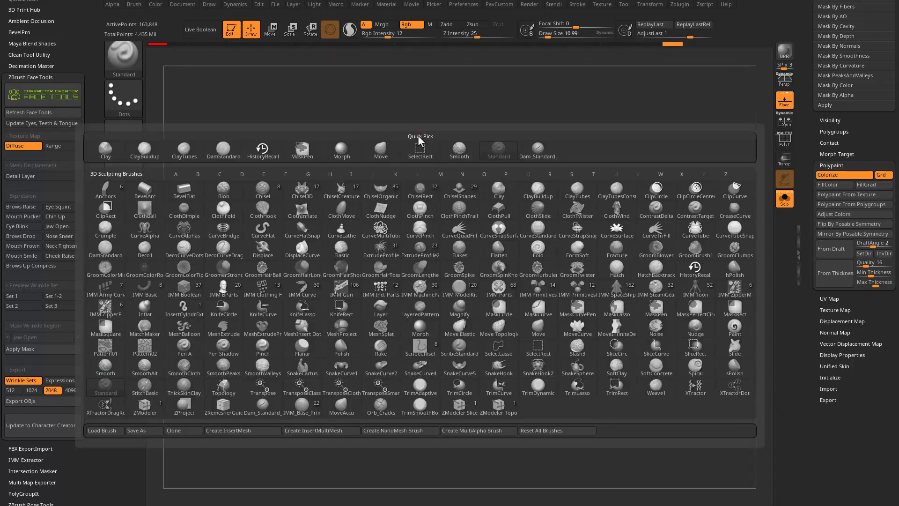
{"action": "key", "text": "p"}
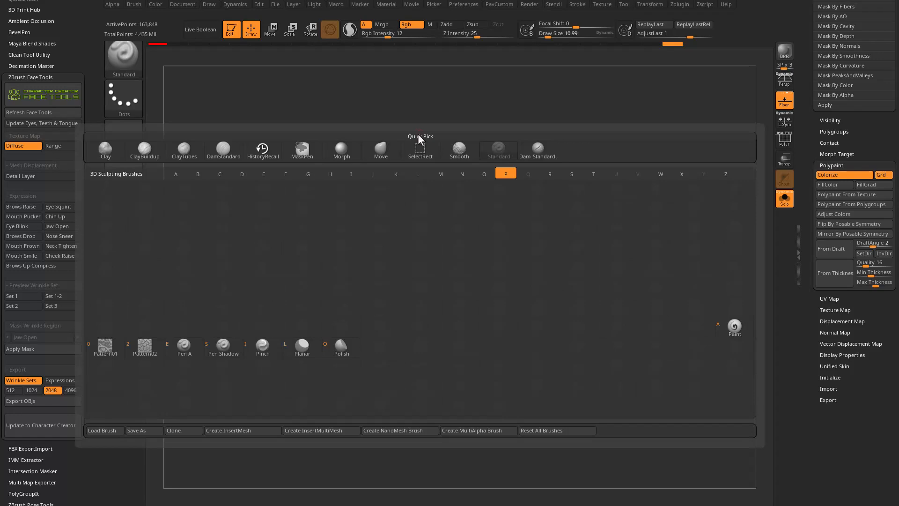
{"action": "left_click", "coordinate": [734, 328]}
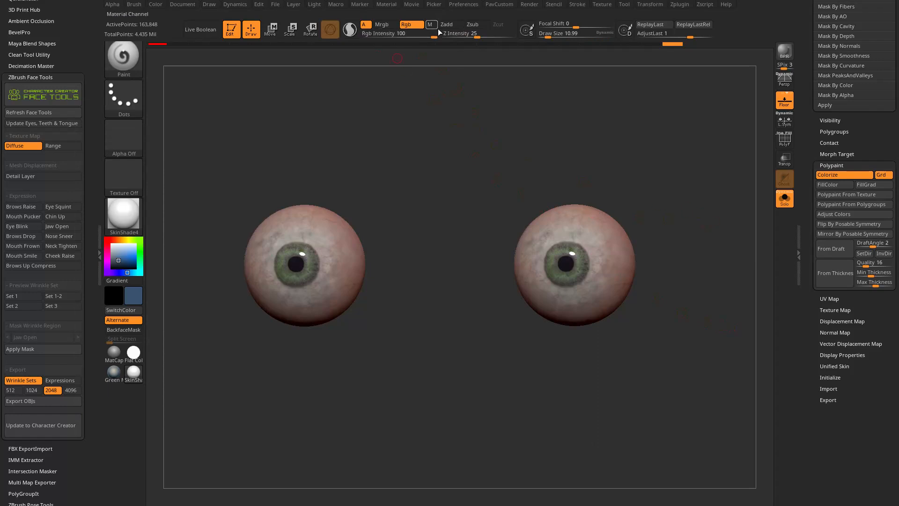
{"action": "left_click_drag", "start_coordinate": [677, 165], "coordinate": [672, 155]}
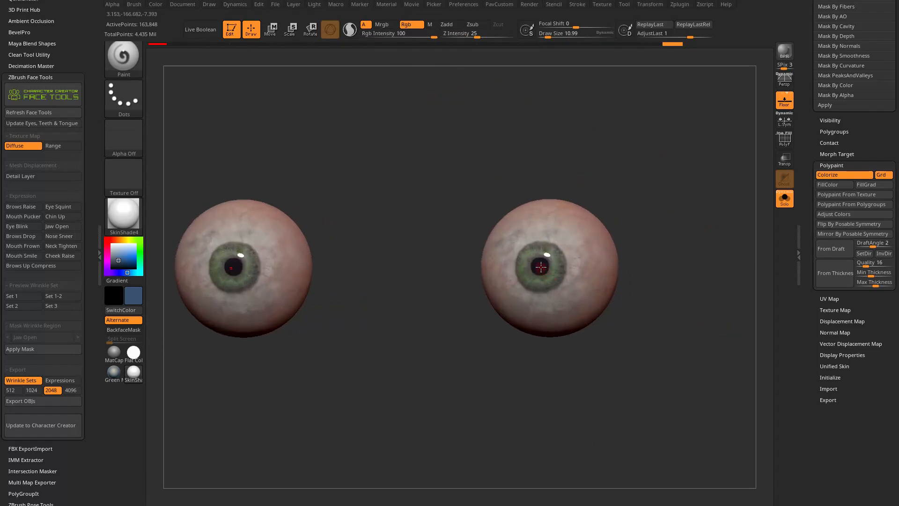
{"action": "key", "text": "c"}
{"action": "left_click_drag", "start_coordinate": [673, 191], "coordinate": [686, 197]}
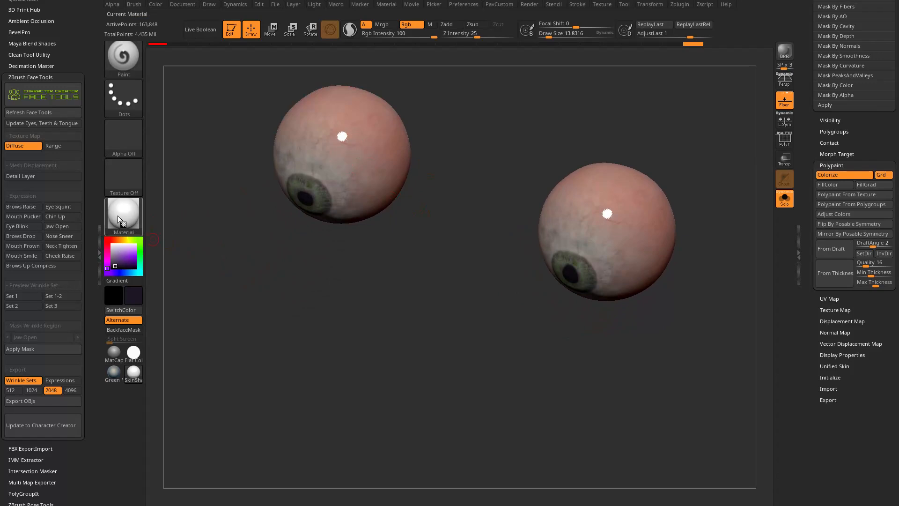
Set the active material back to SkinShade4 and turn the eyes to face front.
{"action": "left_click_drag", "start_coordinate": [120, 218], "coordinate": [319, 159]}
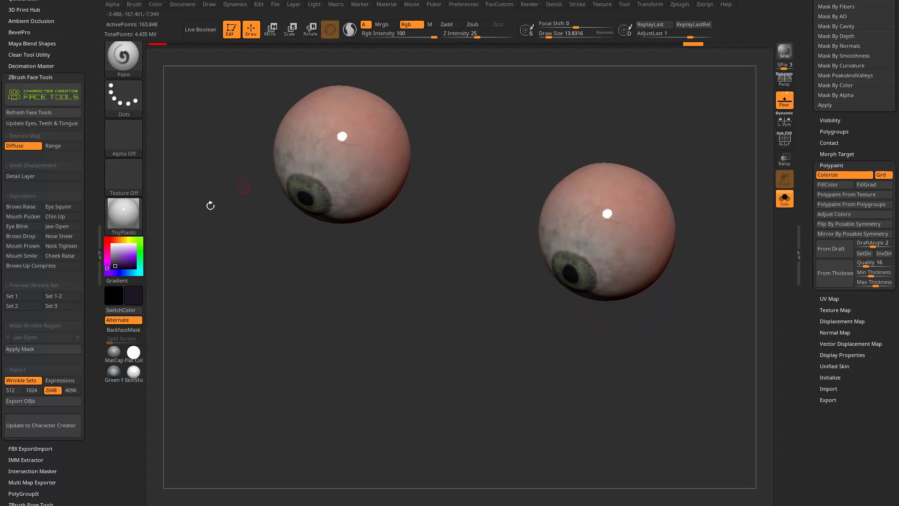
{"action": "left_click", "coordinate": [123, 210]}
{"action": "left_click", "coordinate": [726, 333]}
{"action": "mouse_move", "coordinate": [403, 253]}
{"action": "left_mouse_down", "text": "shift"}
{"action": "mouse_move", "coordinate": [471, 223]}
{"action": "mouse_move", "coordinate": [461, 251]}
{"action": "left_mouse_up", "text": "shift"}
{"action": "left_click_drag", "start_coordinate": [588, 228], "coordinate": [593, 202], "text": "alt"}
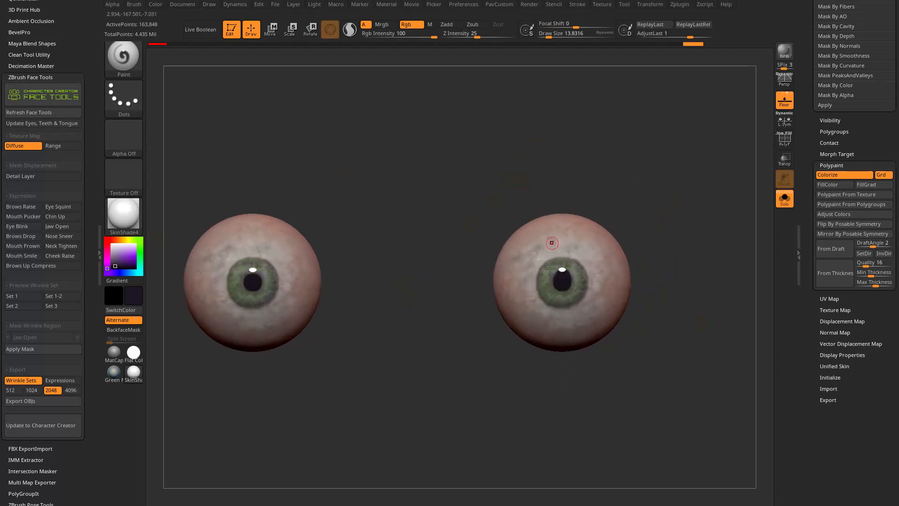
Paint the pupils into vertical cat-like slits with the dark color, reducing the draw size to 10.99.
{"action": "left_click_drag", "start_coordinate": [633, 182], "coordinate": [565, 230]}
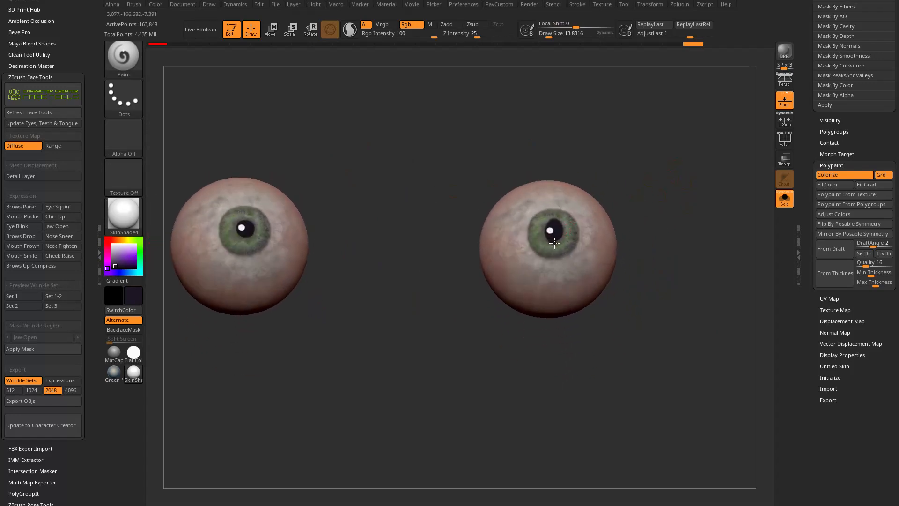
{"action": "key", "text": "bracketleft"}
{"action": "mouse_move", "coordinate": [636, 178]}
{"action": "left_mouse_down"}
{"action": "mouse_move", "coordinate": [571, 238]}
{"action": "mouse_move", "coordinate": [565, 257]}
{"action": "mouse_move", "coordinate": [667, 165]}
{"action": "left_mouse_up"}
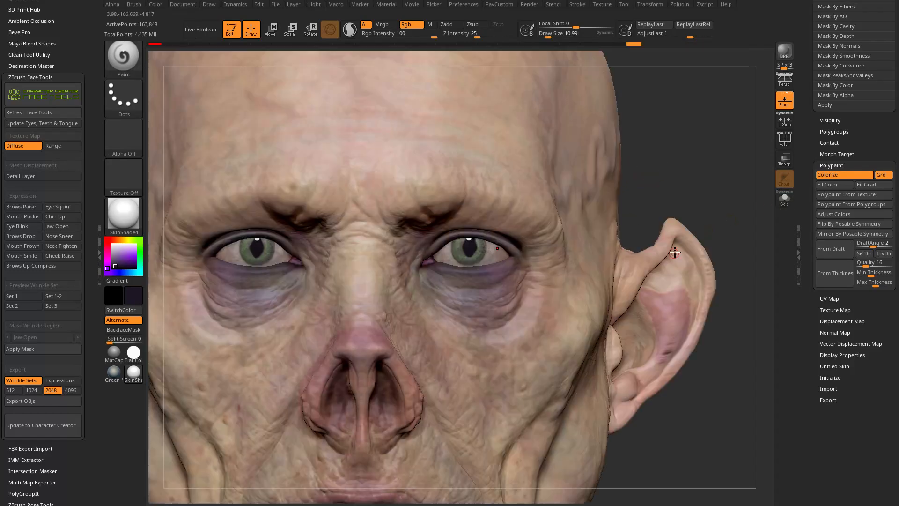
{"action": "left_click_drag", "start_coordinate": [674, 252], "coordinate": [721, 187]}
Show the whole head again, select the CC_Base_Lower_Teeth subtool and isolate it.
{"action": "scroll", "coordinate": [809, 164], "scroll_direction": "up", "scroll_amount": 1}
{"action": "scroll", "coordinate": [801, 234], "scroll_direction": "up", "scroll_amount": 5}
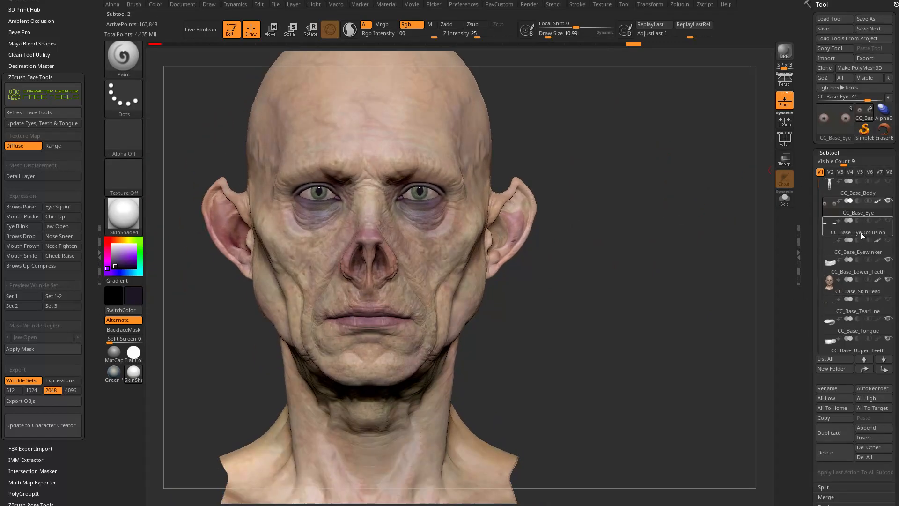
{"action": "left_click", "coordinate": [851, 268]}
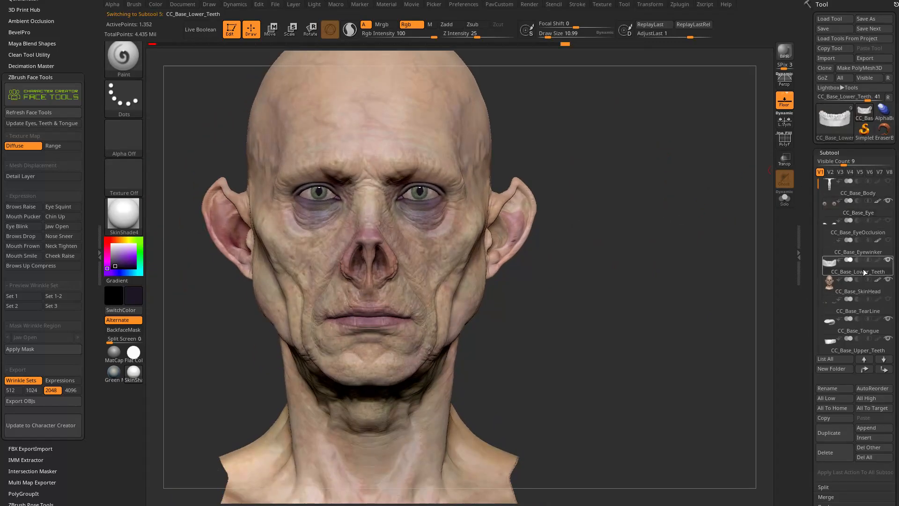
{"action": "left_click", "coordinate": [785, 199]}
{"action": "left_click_drag", "start_coordinate": [564, 283], "coordinate": [612, 275]}
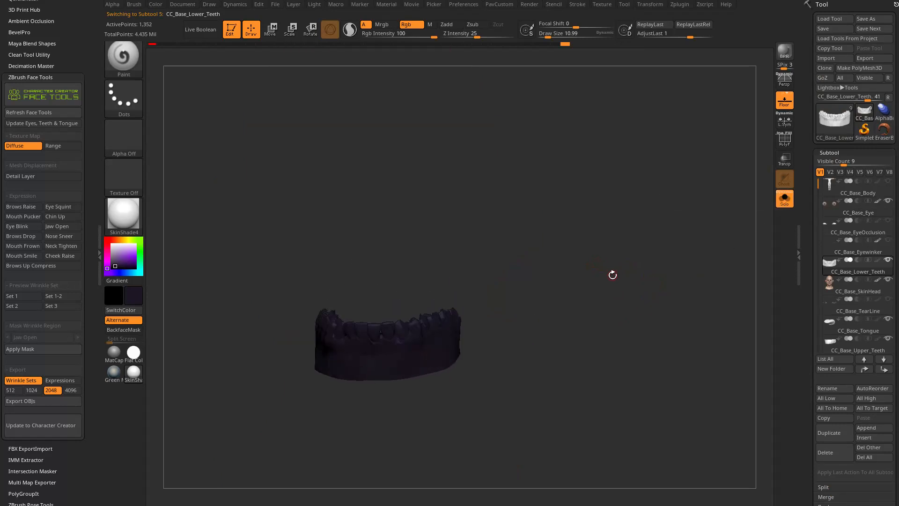
Preview the lower teeth in purple, set the active color to white and return to the Standard brush.
{"action": "left_click_drag", "start_coordinate": [135, 255], "coordinate": [122, 257]}
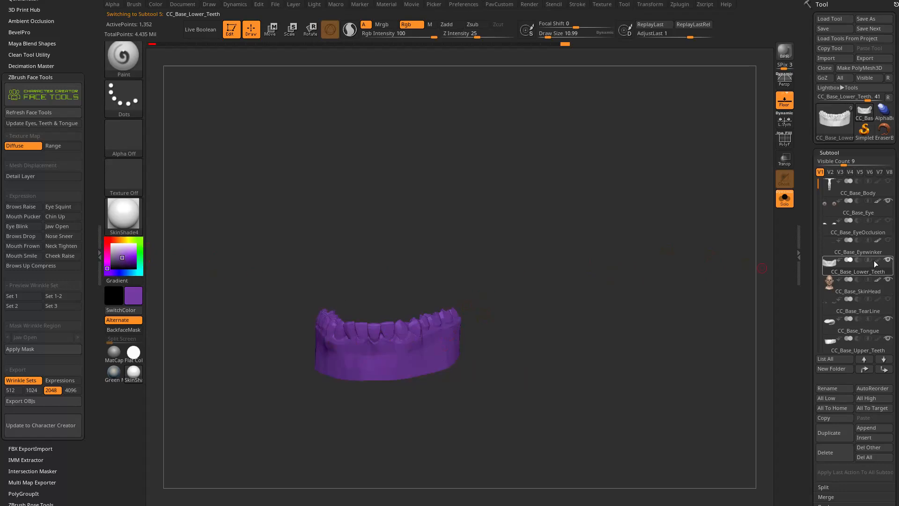
{"action": "left_click_drag", "start_coordinate": [502, 261], "coordinate": [477, 271]}
{"action": "left_click", "coordinate": [111, 244]}
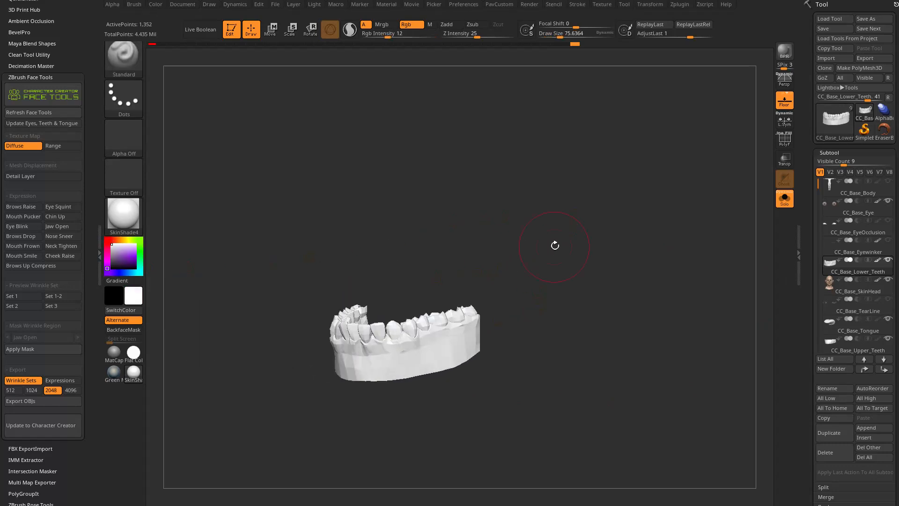
Turn on the Std_Lower_Teeth texture map for the lower teeth and inspect it up close.
{"action": "left_click_drag", "start_coordinate": [806, 291], "coordinate": [807, 147]}
{"action": "left_click", "coordinate": [828, 122]}
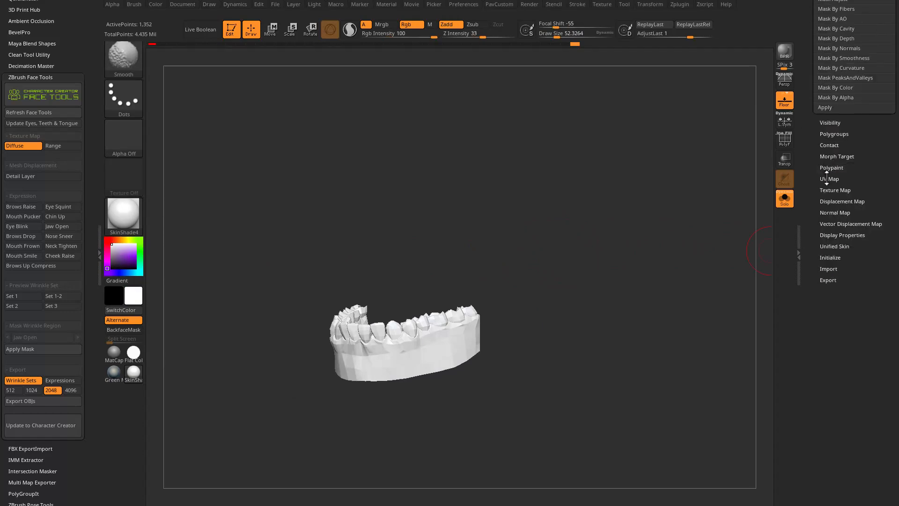
{"action": "left_click", "coordinate": [832, 189]}
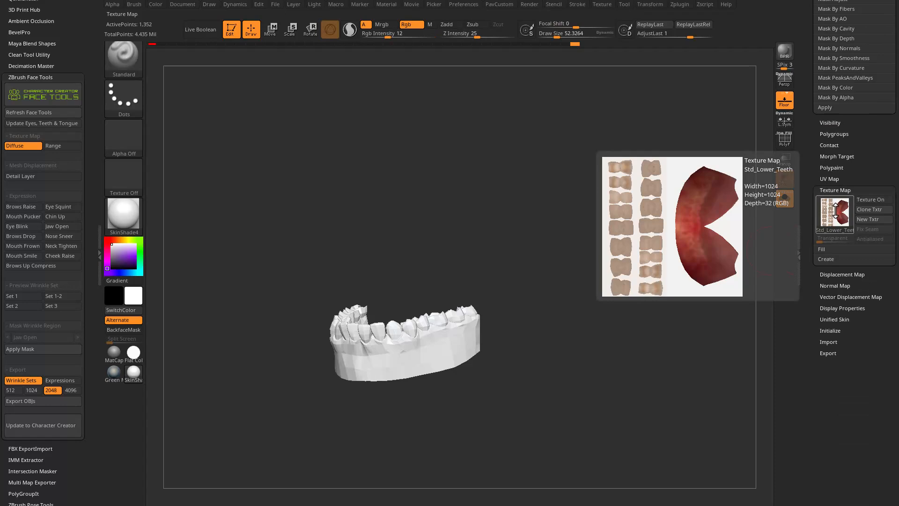
{"action": "left_click", "coordinate": [869, 200]}
{"action": "left_click_drag", "start_coordinate": [639, 297], "coordinate": [730, 253]}
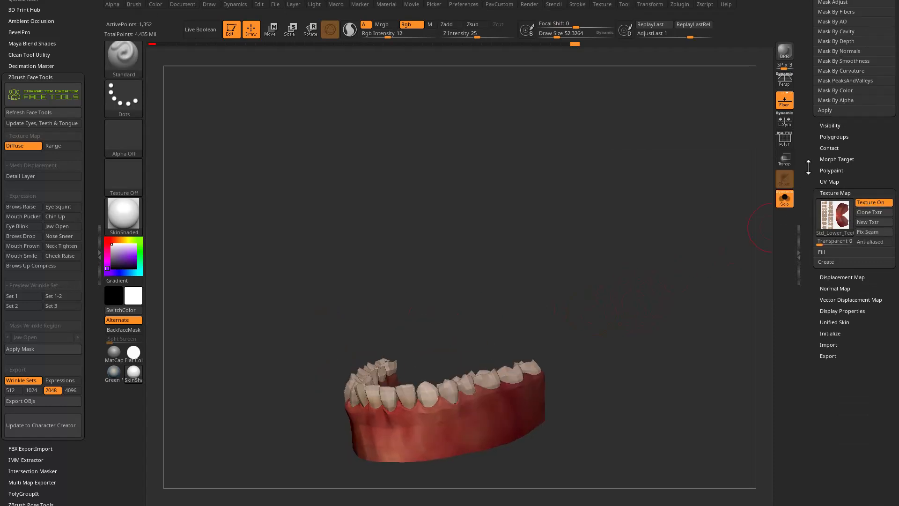
{"action": "left_click_drag", "start_coordinate": [424, 381], "coordinate": [525, 75], "text": "alt"}
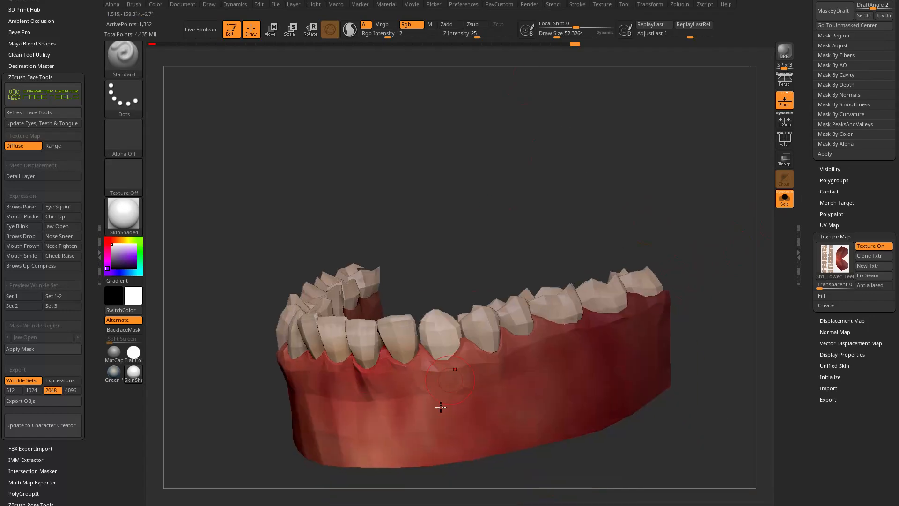
{"action": "left_click_drag", "start_coordinate": [474, 258], "coordinate": [493, 258]}
{"action": "left_click_drag", "start_coordinate": [691, 223], "coordinate": [680, 228]}
Convert the lower teeth's texture to polypaint with RGB intensity 100, compare it with the texture map, and leave the map off.
{"action": "left_click_drag", "start_coordinate": [808, 220], "coordinate": [807, 308]}
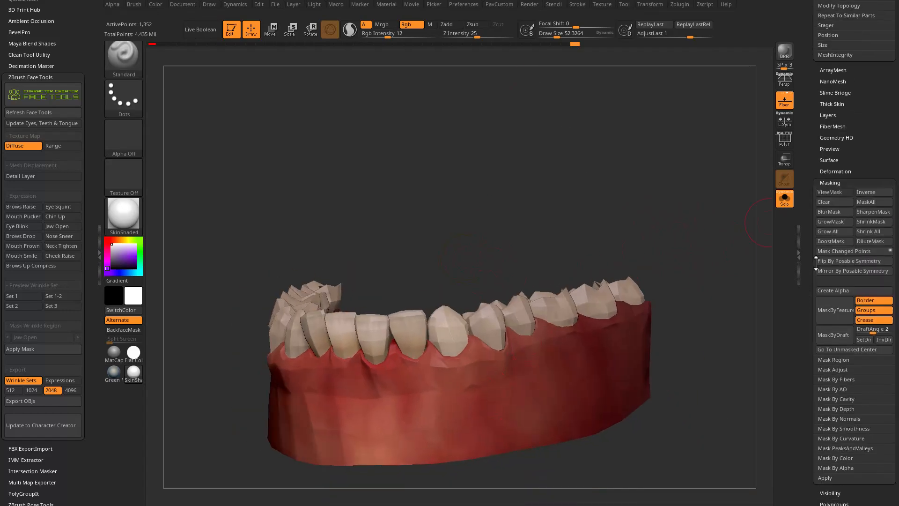
{"action": "left_click", "coordinate": [833, 183], "text": "shift"}
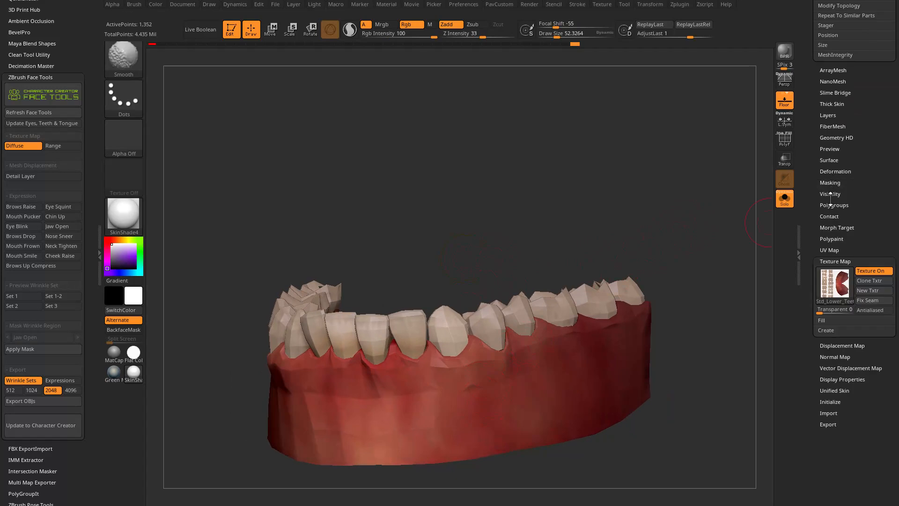
{"action": "left_click", "coordinate": [827, 238], "text": "shift"}
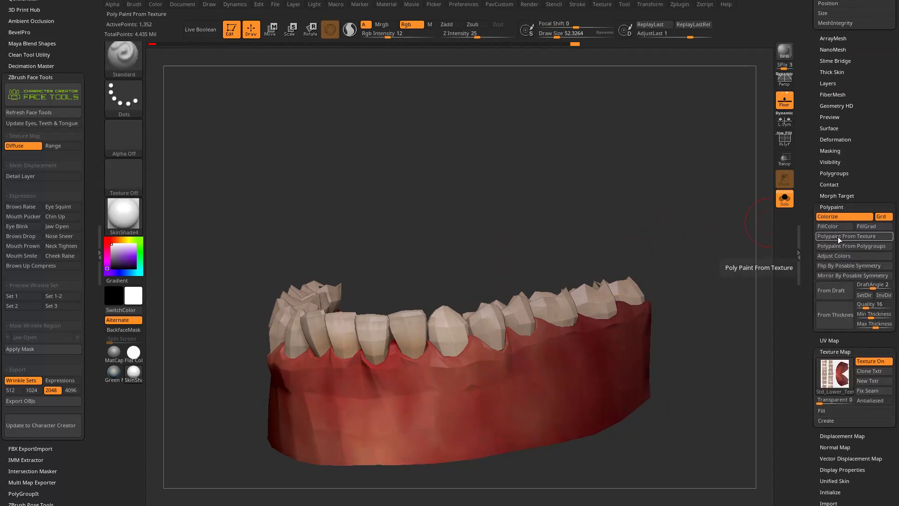
{"action": "left_click", "coordinate": [839, 236]}
{"action": "left_click_drag", "start_coordinate": [388, 36], "coordinate": [439, 37]}
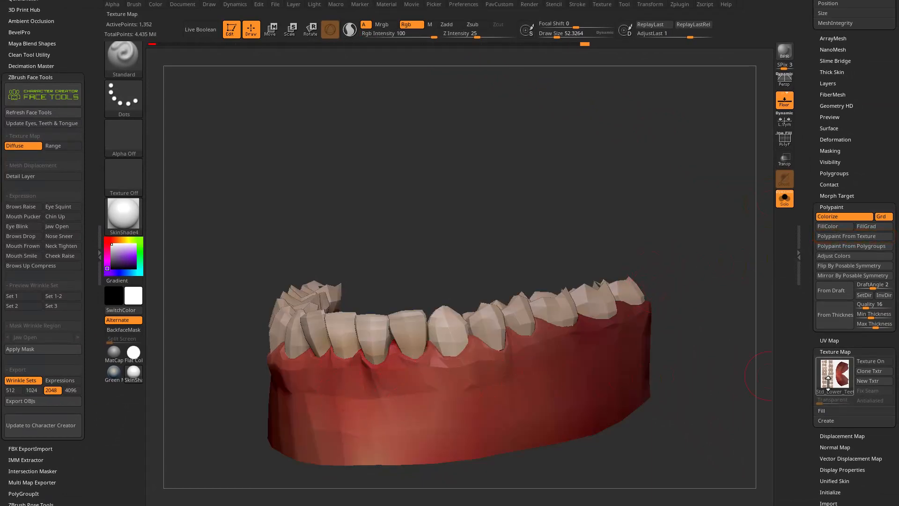
{"action": "left_click", "coordinate": [881, 361]}
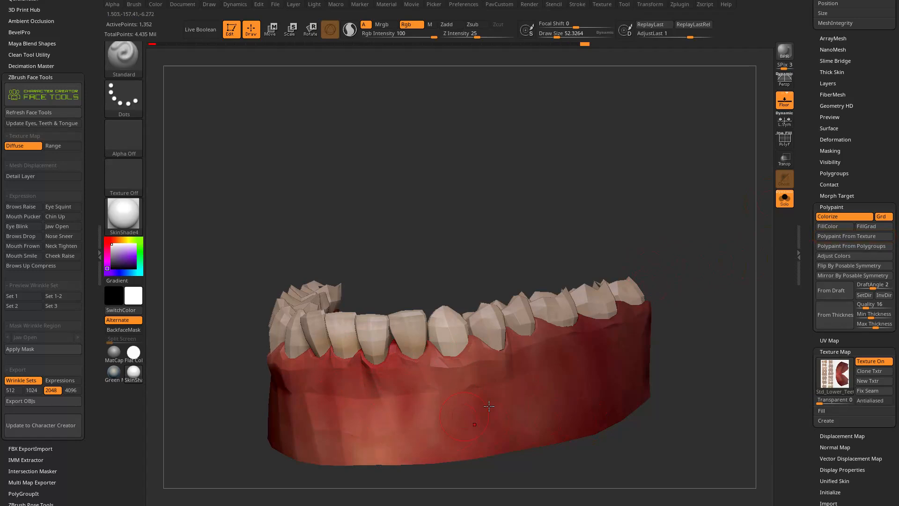
{"action": "left_click", "coordinate": [864, 364]}
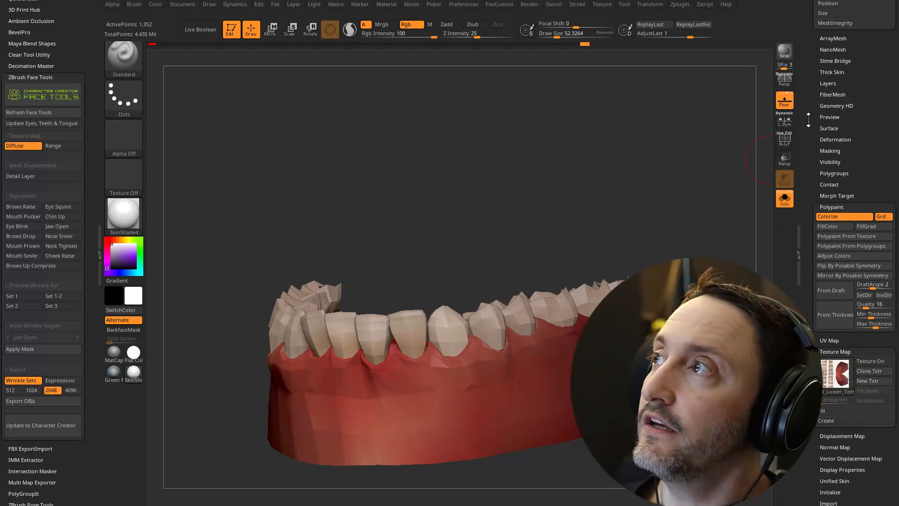
Divide the lower teeth's geometry up to subdivision level 5.
{"action": "scroll", "coordinate": [811, 217], "scroll_direction": "up", "scroll_amount": 10}
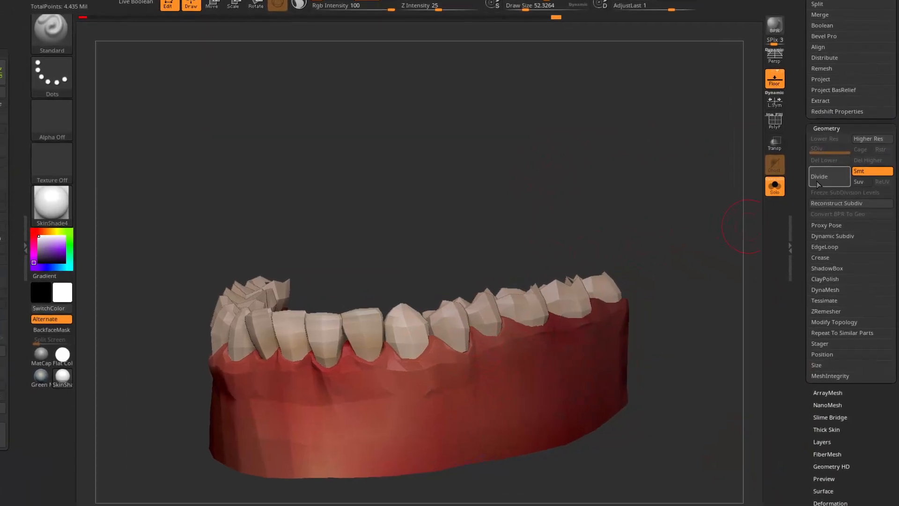
{"action": "left_click", "coordinate": [820, 160]}
{"action": "left_click", "coordinate": [822, 161]}
{"action": "left_click", "coordinate": [822, 161]}
{"action": "left_click", "coordinate": [822, 161]}
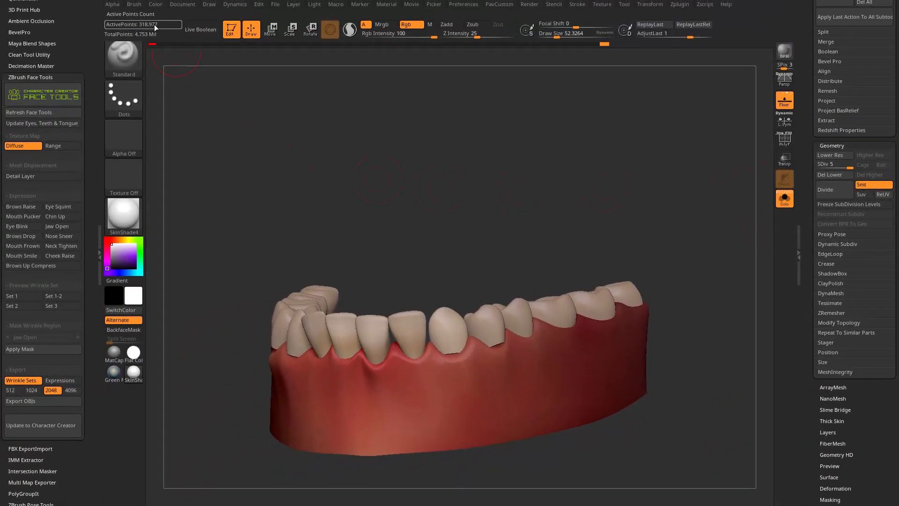
Transfer the texture to the subdivided lower teeth as polypaint again and switch to the Move brush.
{"action": "scroll", "coordinate": [820, 299], "scroll_direction": "down", "scroll_amount": 10}
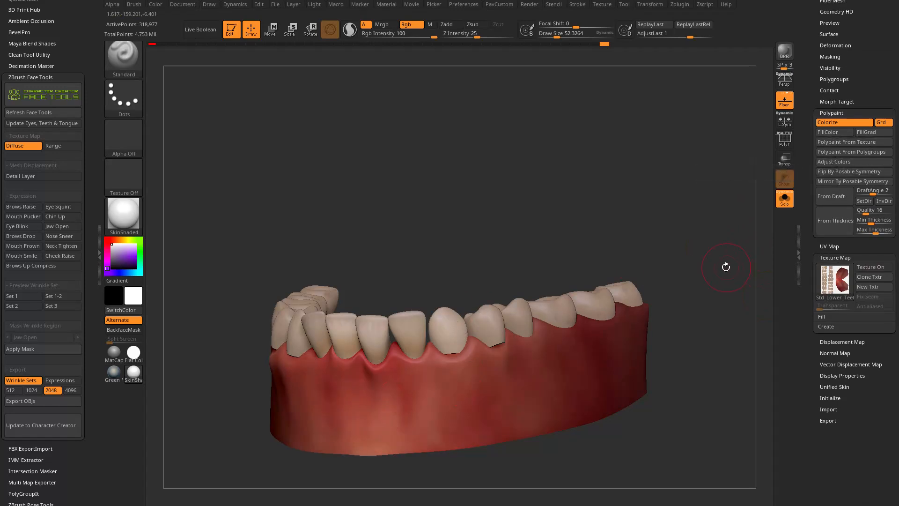
{"action": "mouse_move", "coordinate": [661, 262]}
{"action": "left_mouse_down"}
{"action": "mouse_move", "coordinate": [673, 237]}
{"action": "mouse_move", "coordinate": [712, 262]}
{"action": "mouse_move", "coordinate": [712, 211]}
{"action": "mouse_move", "coordinate": [707, 245]}
{"action": "mouse_move", "coordinate": [564, 233]}
{"action": "left_mouse_up"}
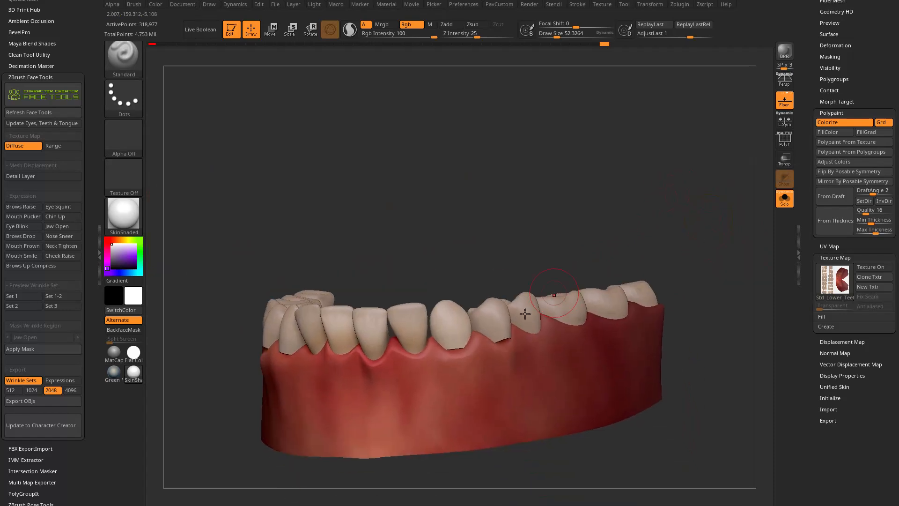
{"action": "key", "text": "b"}
{"action": "key", "text": "m"}
{"action": "key", "text": "v"}
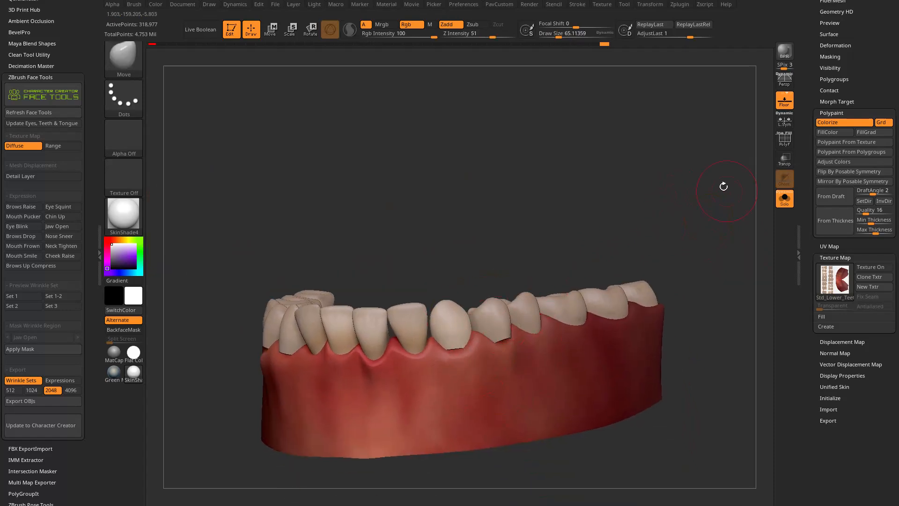
Display the polyframe and turn off the lower teeth's polypaint, then inspect the mesh of the gums and teeth from several angles.
{"action": "left_click_drag", "start_coordinate": [726, 192], "coordinate": [785, 200]}
{"action": "key", "text": "shift+f"}
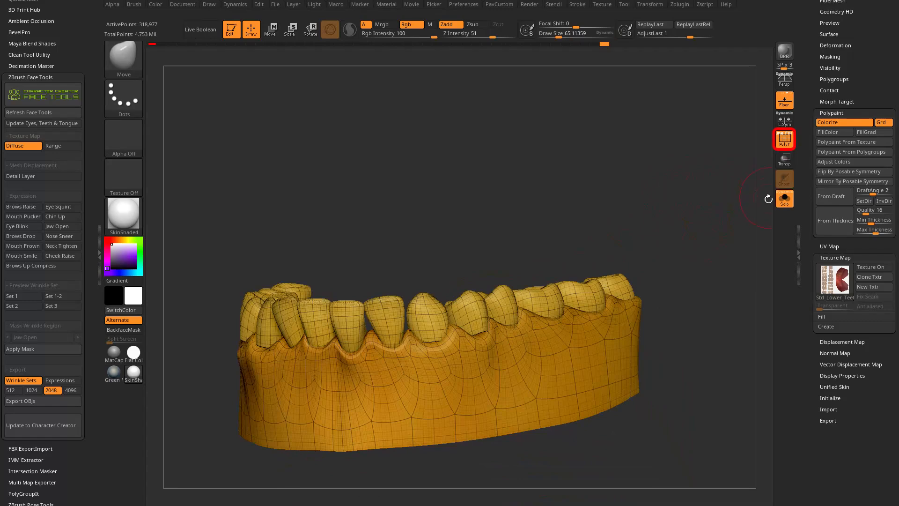
{"action": "scroll", "coordinate": [805, 304], "scroll_direction": "up", "scroll_amount": 10}
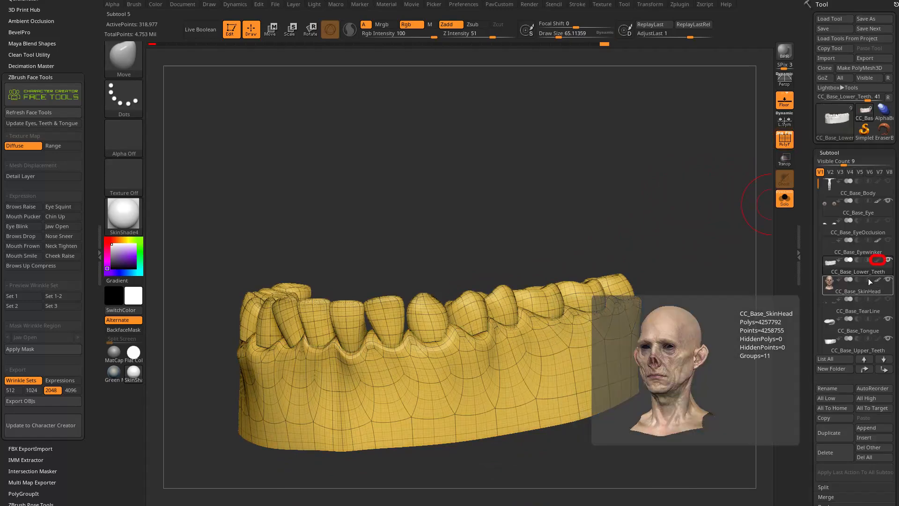
{"action": "left_click_drag", "start_coordinate": [510, 209], "coordinate": [208, 310]}
{"action": "left_click_drag", "start_coordinate": [697, 315], "coordinate": [658, 306]}
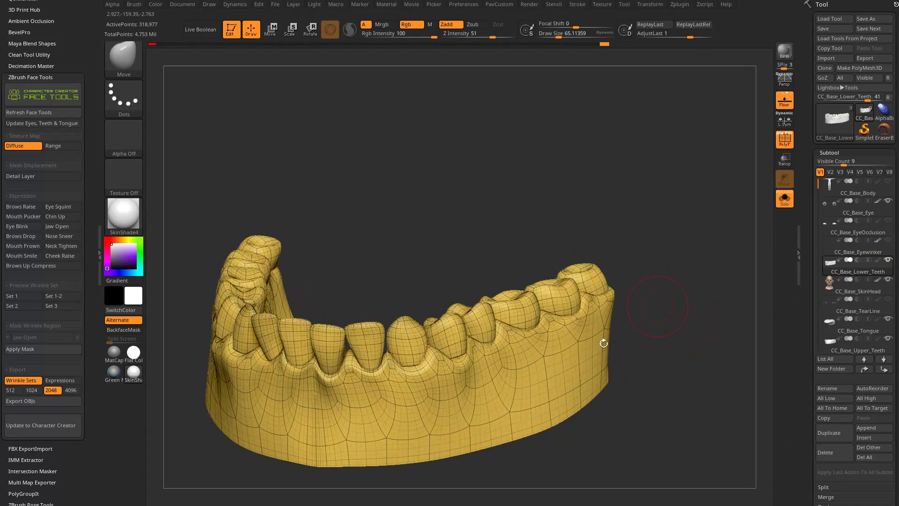
{"action": "left_click_drag", "start_coordinate": [671, 262], "coordinate": [540, 203]}
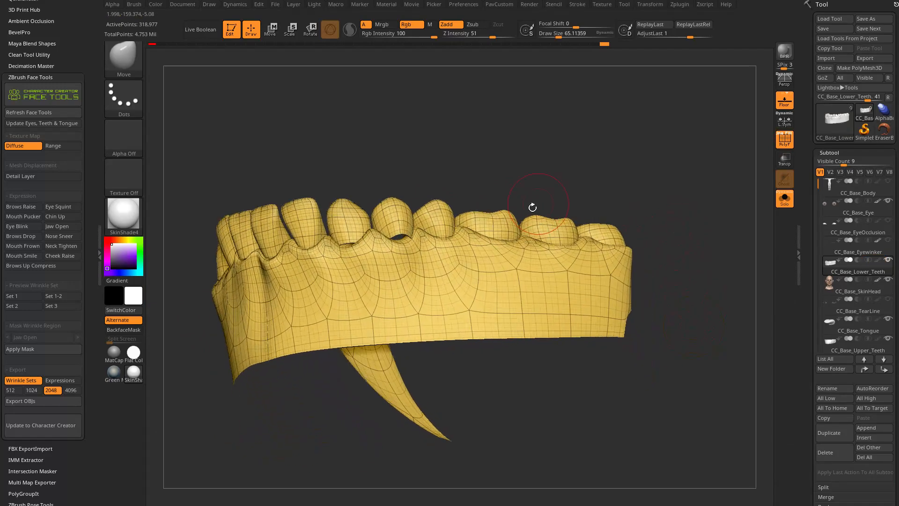
{"action": "left_click_drag", "start_coordinate": [603, 170], "coordinate": [595, 180]}
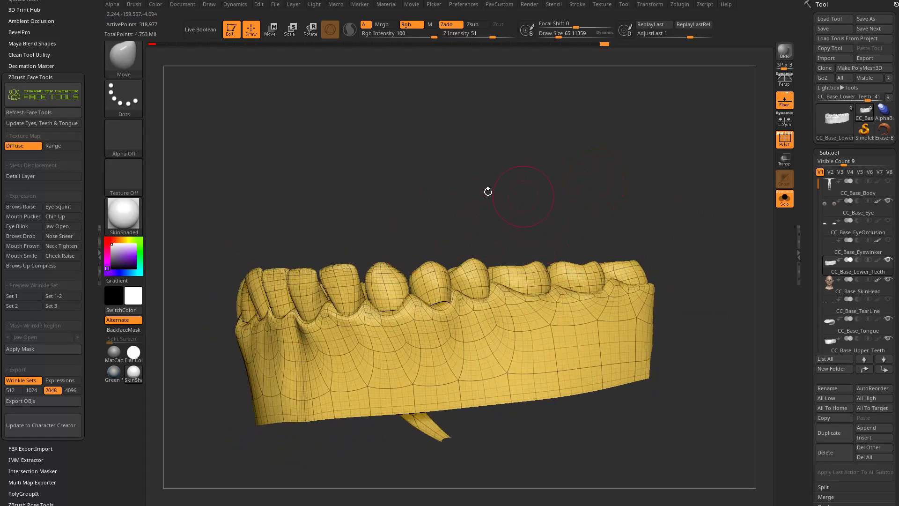
Bring up the Brush options and expand the Auto Masking settings to reach topological masking.
{"action": "left_click", "coordinate": [132, 5]}
{"action": "left_click_drag", "start_coordinate": [130, 15], "coordinate": [30, 33]}
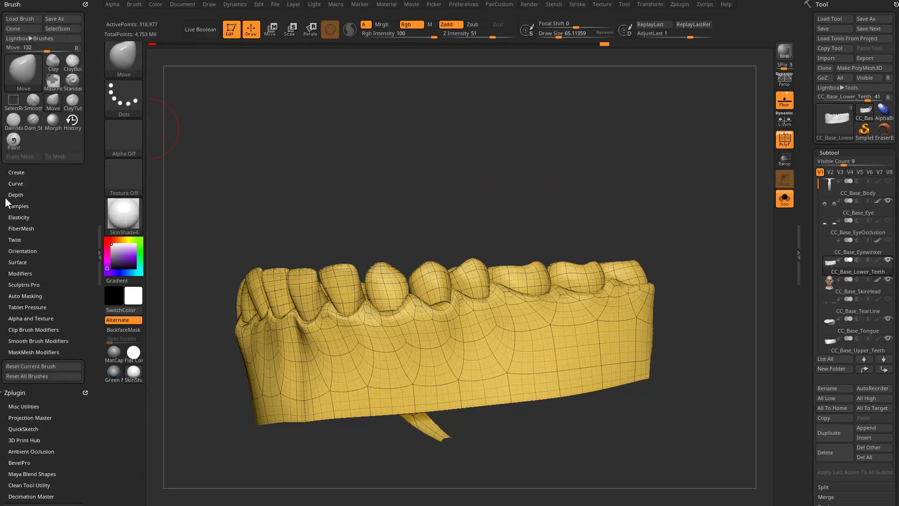
{"action": "key", "text": "shift"}
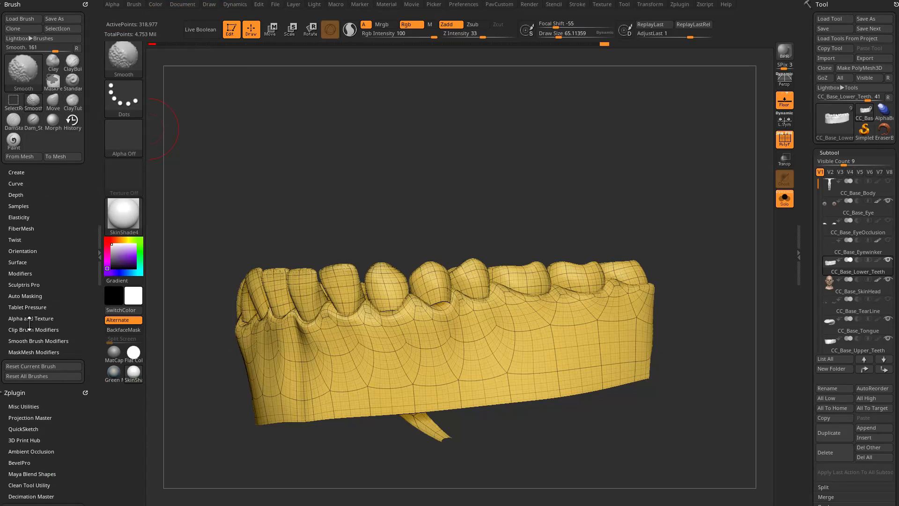
{"action": "left_click", "coordinate": [25, 296]}
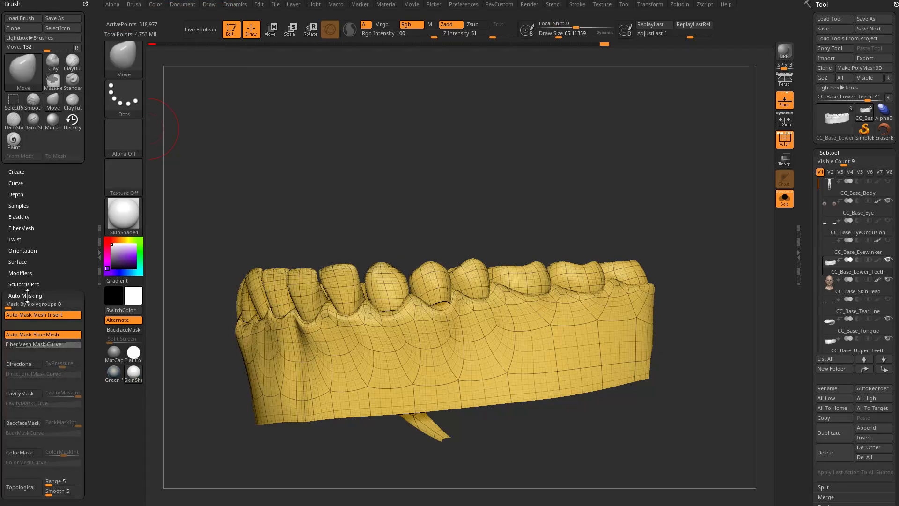
{"action": "scroll", "coordinate": [52, 397], "scroll_direction": "down", "scroll_amount": 3}
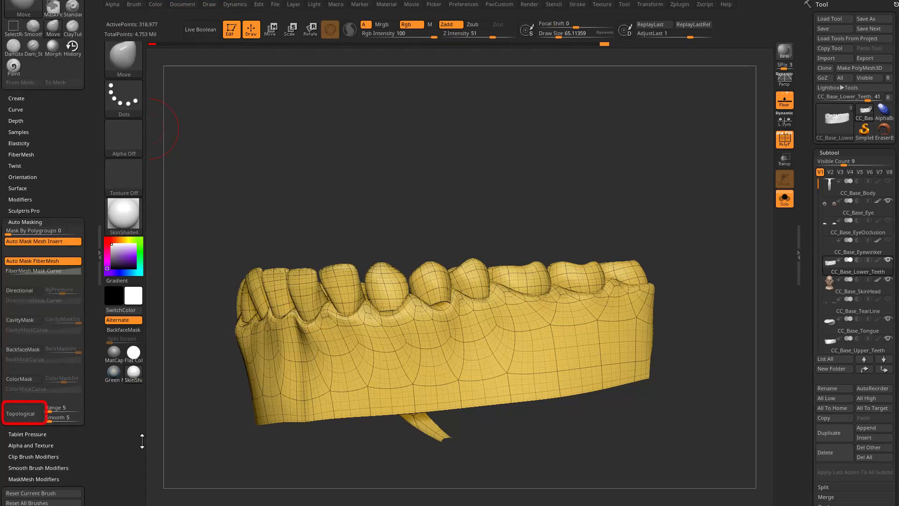
Switch to the Standard brush and return to the Move brush.
{"action": "key", "text": "b"}
{"action": "key", "text": "s"}
{"action": "key", "text": "t"}
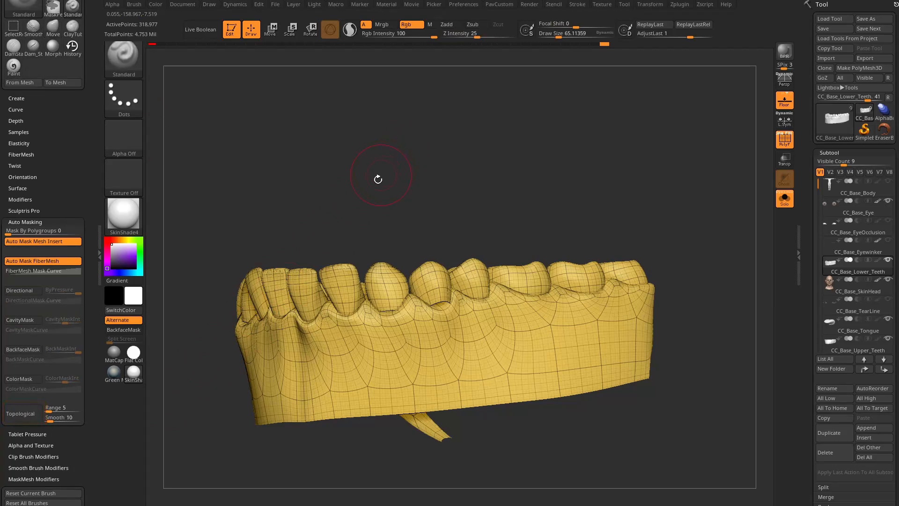
{"action": "key", "text": "b"}
{"action": "key", "text": "m"}
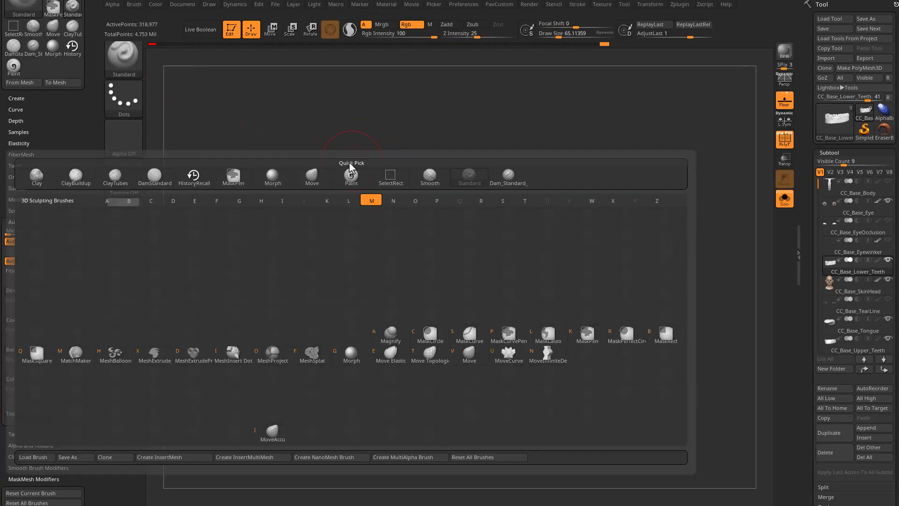
{"action": "left_click", "coordinate": [469, 353]}
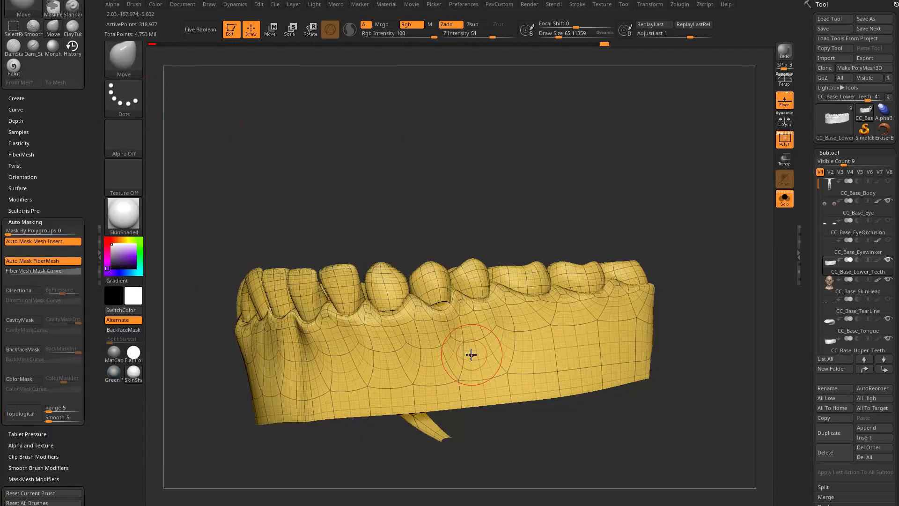
Enable the Move brush's topological masking and try pulling a single lower tooth at draw sizes of about 83 and 322, undoing each attempt.
{"action": "key", "text": "s"}
{"action": "left_click_drag", "start_coordinate": [454, 313], "coordinate": [442, 312]}
{"action": "left_click_drag", "start_coordinate": [463, 221], "coordinate": [474, 328]}
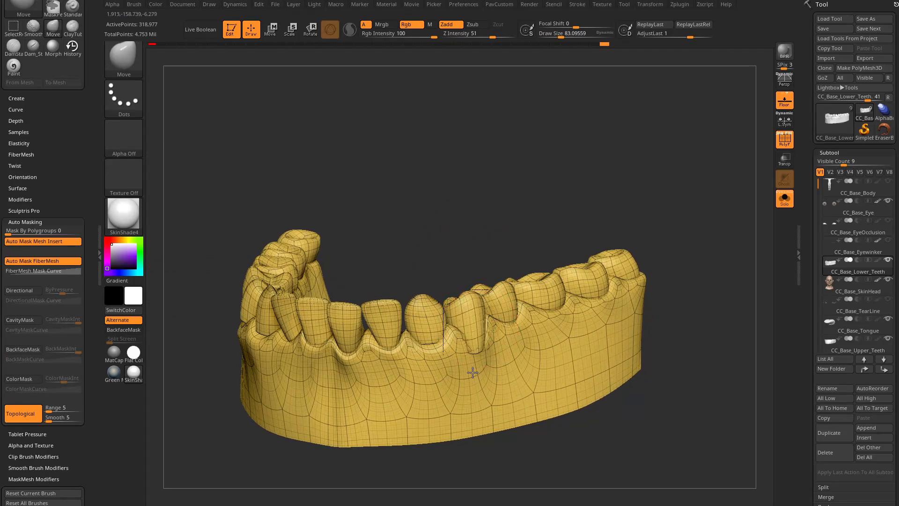
{"action": "key", "text": "ctrl+z"}
{"action": "mouse_move", "coordinate": [478, 366]}
{"action": "left_mouse_down"}
{"action": "mouse_move", "coordinate": [443, 229]}
{"action": "mouse_move", "coordinate": [420, 277]}
{"action": "left_mouse_up"}
{"action": "key", "text": "s"}
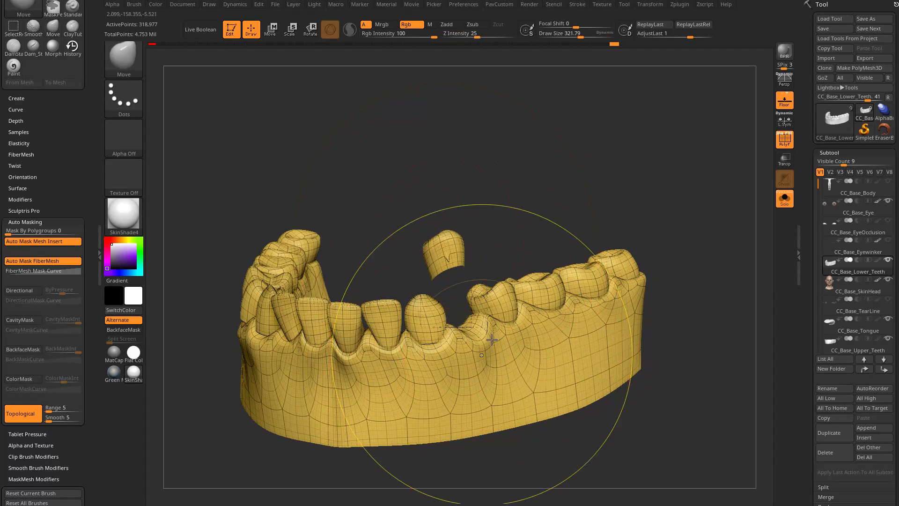
{"action": "key", "text": "ctrl+z"}
Stretch both lower canines upward into long pointed fangs with the Move brush, reducing the draw size to about 38.
{"action": "key", "text": "s"}
{"action": "mouse_move", "coordinate": [459, 366]}
{"action": "left_mouse_down"}
{"action": "mouse_move", "coordinate": [448, 366]}
{"action": "mouse_move", "coordinate": [479, 348]}
{"action": "left_mouse_up"}
{"action": "key", "text": "s"}
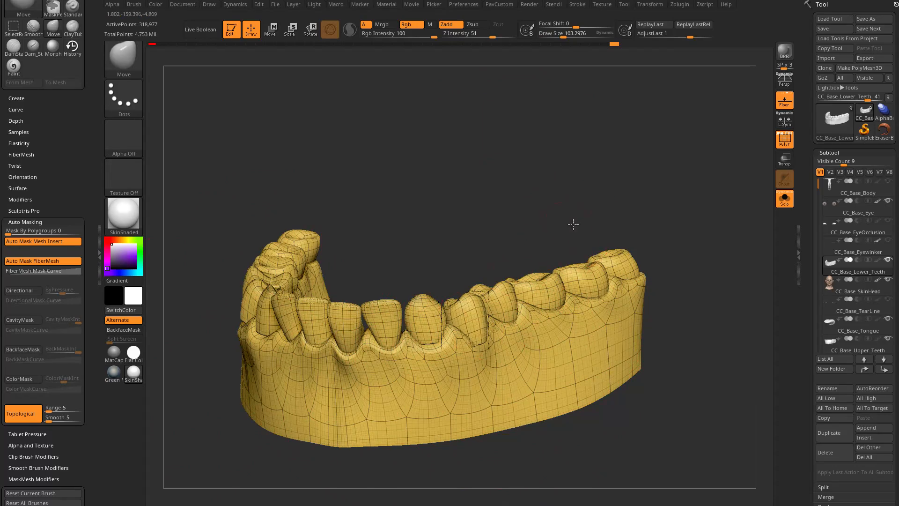
{"action": "left_click_drag", "start_coordinate": [570, 223], "coordinate": [480, 342]}
{"action": "mouse_move", "coordinate": [693, 267]}
{"action": "left_mouse_down"}
{"action": "mouse_move", "coordinate": [644, 266]}
{"action": "mouse_move", "coordinate": [670, 271]}
{"action": "left_mouse_up"}
{"action": "key", "text": "s"}
{"action": "left_click_drag", "start_coordinate": [466, 300], "coordinate": [463, 300]}
{"action": "left_click_drag", "start_coordinate": [427, 223], "coordinate": [301, 241]}
{"action": "left_click_drag", "start_coordinate": [482, 227], "coordinate": [464, 285]}
{"action": "left_click_drag", "start_coordinate": [531, 259], "coordinate": [656, 215]}
Mask a small patch on the tooth behind the canine and grow the mask over that whole tooth.
{"action": "scroll", "coordinate": [823, 178], "scroll_direction": "down", "scroll_amount": 10}
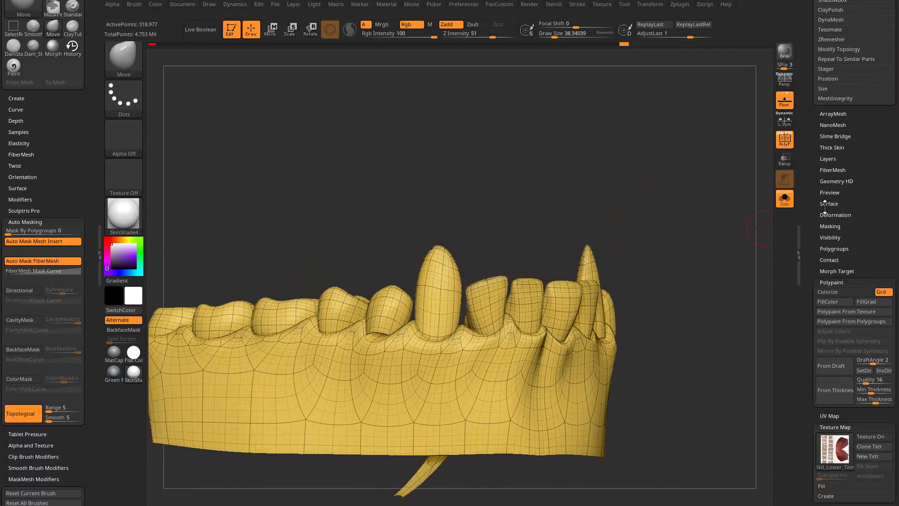
{"action": "left_click", "coordinate": [832, 282]}
{"action": "left_click", "coordinate": [830, 226]}
{"action": "scroll", "coordinate": [809, 233], "scroll_direction": "down", "scroll_amount": 2}
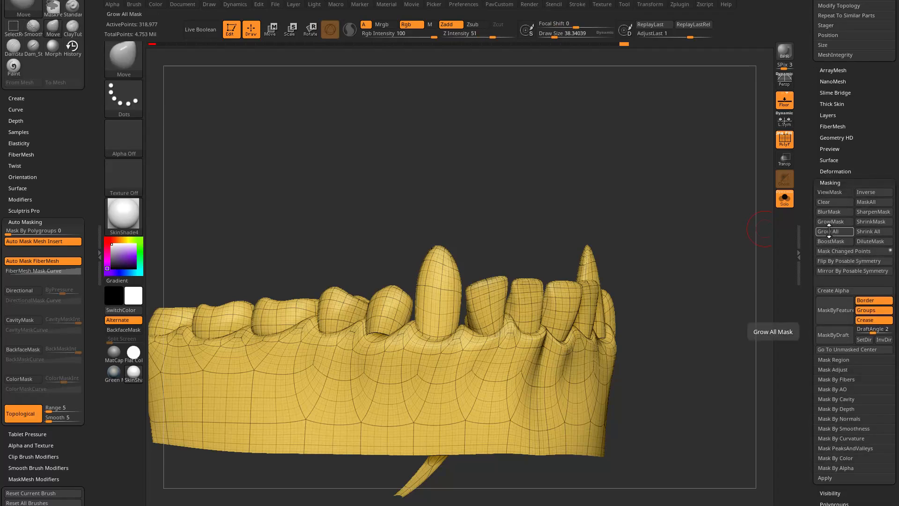
{"action": "left_click_drag", "start_coordinate": [725, 303], "coordinate": [727, 298]}
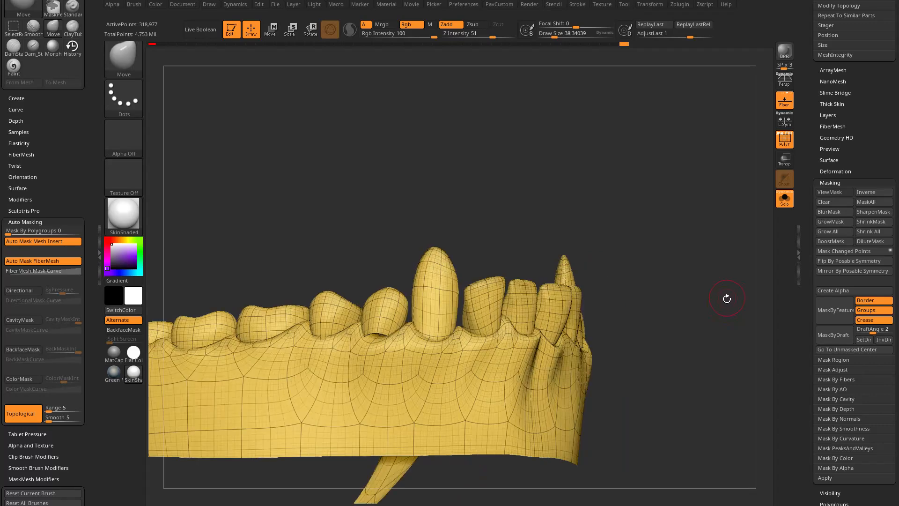
{"action": "left_click_drag", "start_coordinate": [382, 281], "coordinate": [387, 292], "text": "ctrl"}
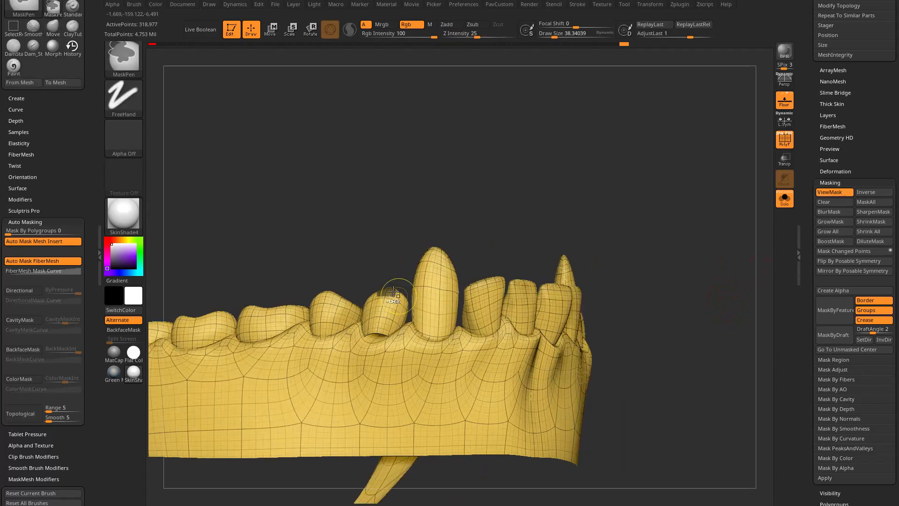
{"action": "left_click", "coordinate": [821, 231]}
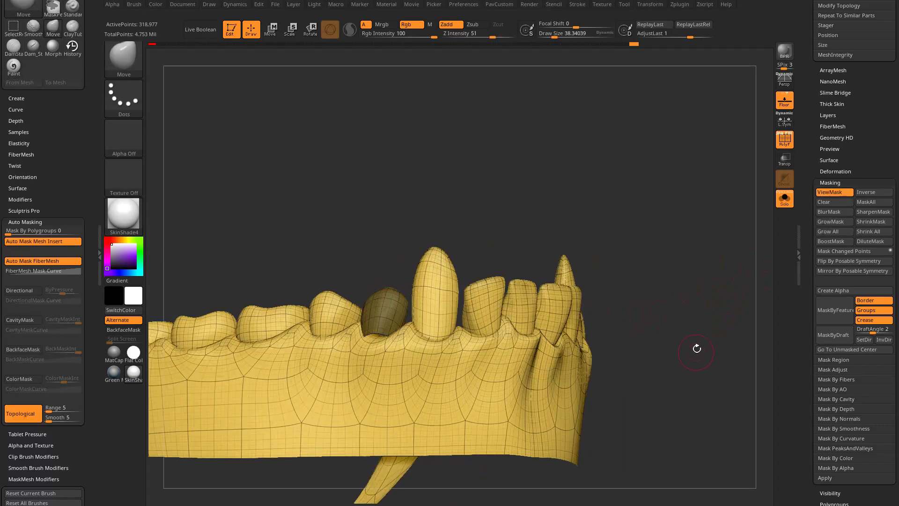
Turn off topological masking, invert the mask and reshape the unmasked tooth with the Move brush at a draw size of about 116.
{"action": "left_click", "coordinate": [694, 324], "text": "ctrl"}
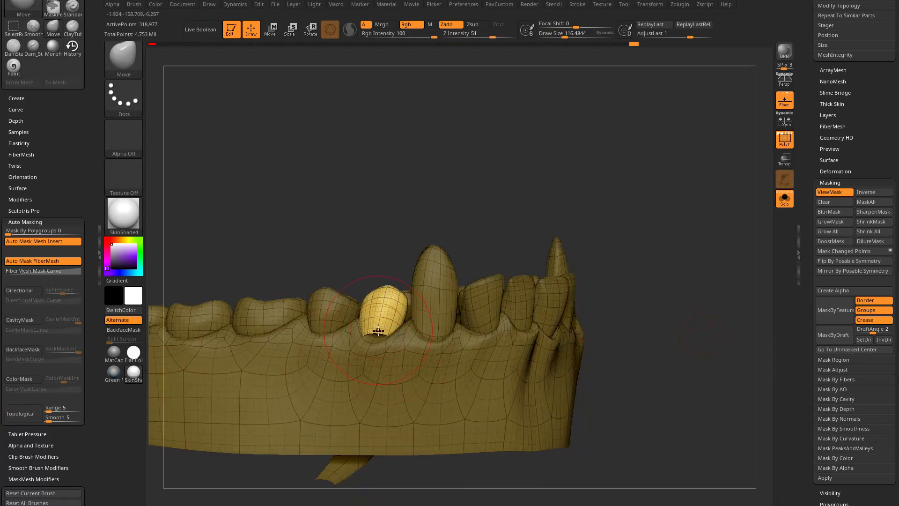
{"action": "left_click_drag", "start_coordinate": [381, 333], "coordinate": [380, 346]}
{"action": "left_click_drag", "start_coordinate": [452, 227], "coordinate": [382, 258]}
{"action": "left_click_drag", "start_coordinate": [387, 317], "coordinate": [380, 321]}
Clear the mask from the lower teeth and reduce the draw size to about 31.
{"action": "left_click_drag", "start_coordinate": [512, 205], "coordinate": [637, 177]}
{"action": "key", "text": "ctrl+h"}
{"action": "key", "text": "s"}
{"action": "left_click_drag", "start_coordinate": [667, 214], "coordinate": [726, 200]}
{"action": "key", "text": "shift"}
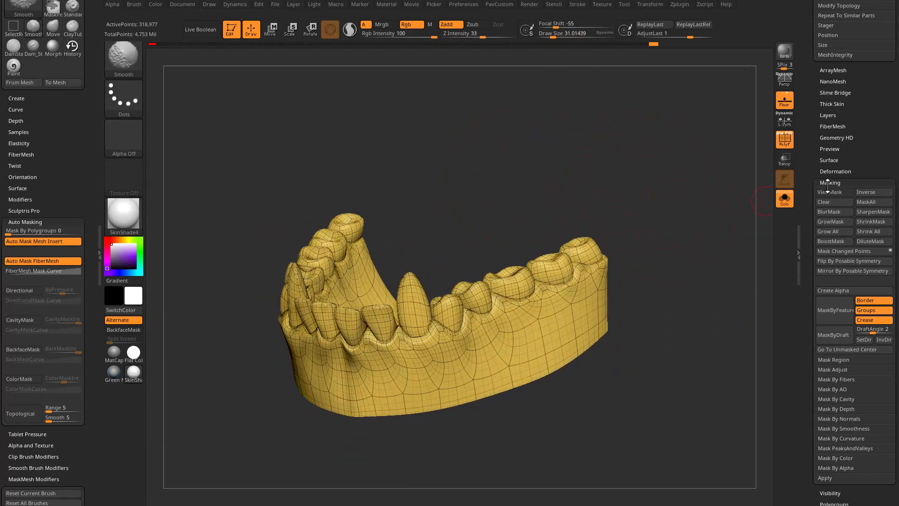
Isolate the gums by showing only a small corner of them and growing the visibility to the whole connected part.
{"action": "scroll", "coordinate": [825, 188], "scroll_direction": "down", "scroll_amount": 5}
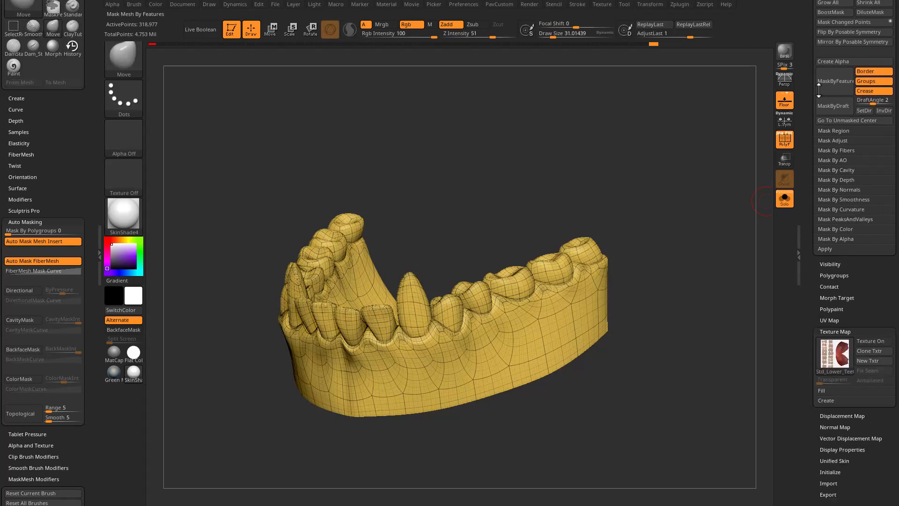
{"action": "left_click", "coordinate": [826, 331]}
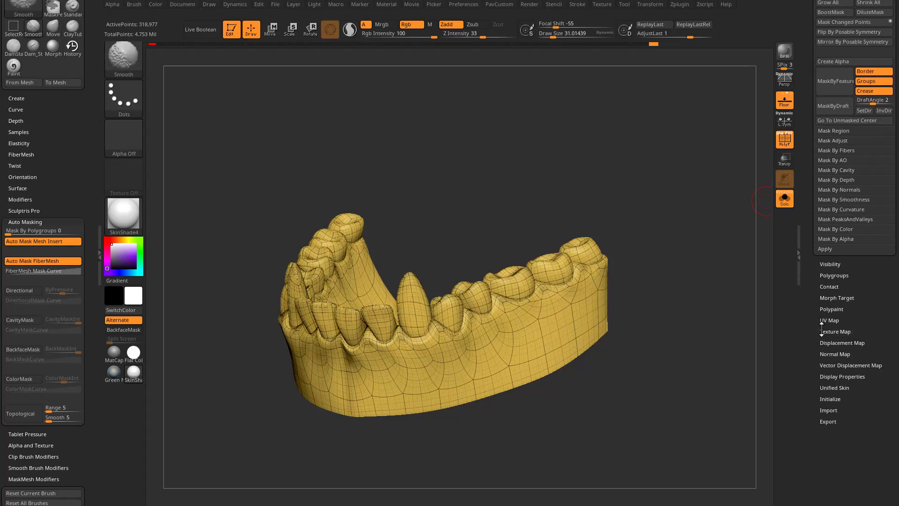
{"action": "left_click", "coordinate": [824, 265]}
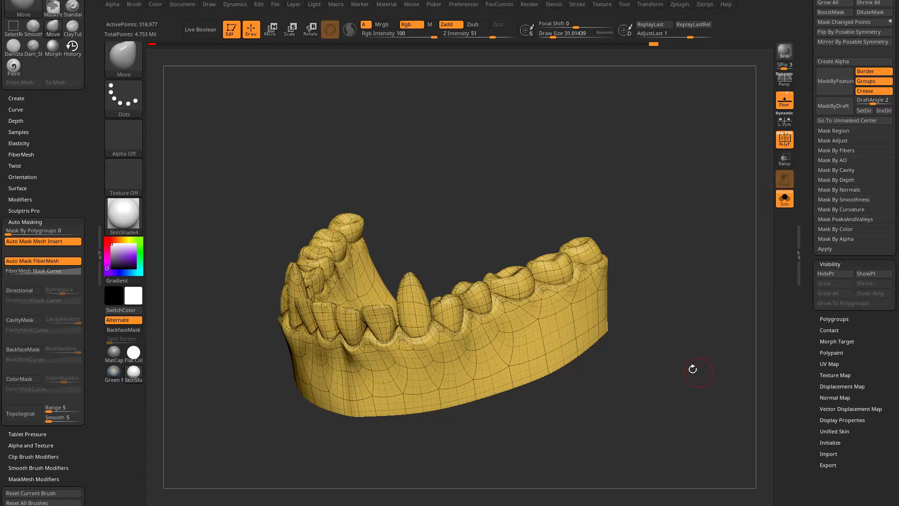
{"action": "key", "text": "ctrl+shift"}
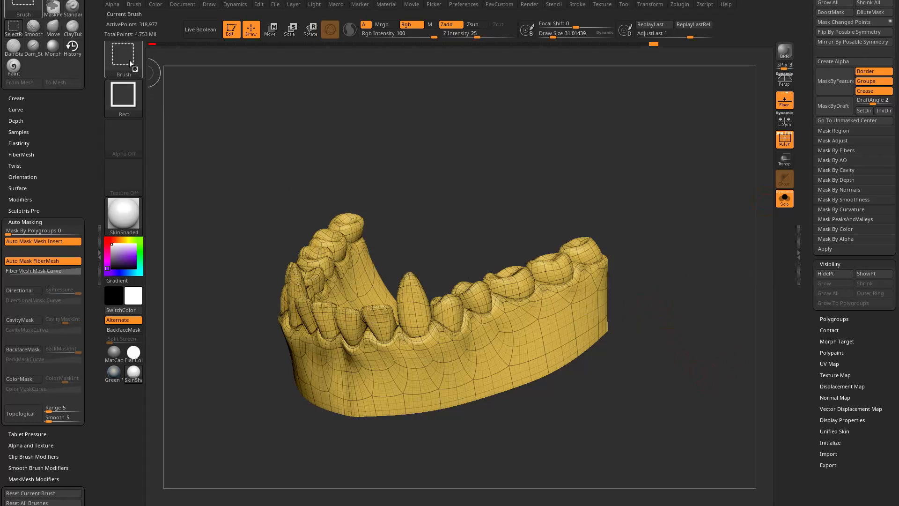
{"action": "mouse_move", "coordinate": [130, 60]}
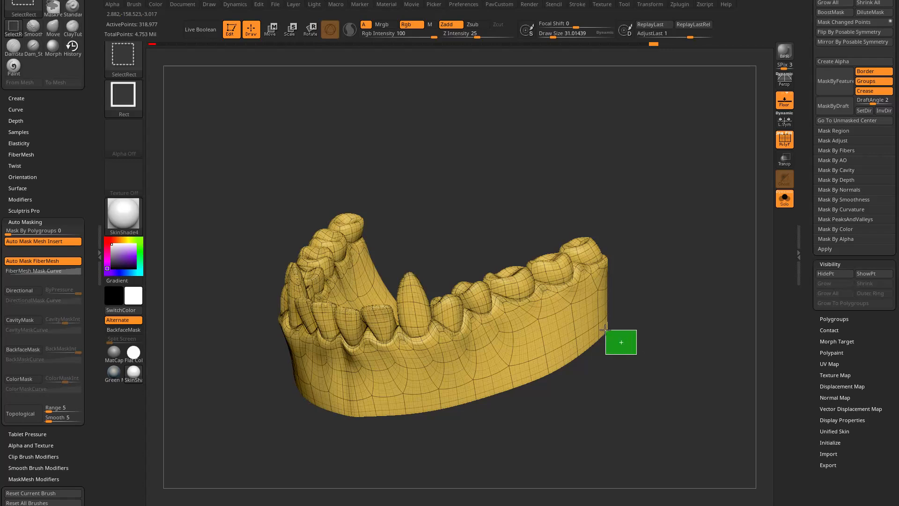
{"action": "left_click_drag", "start_coordinate": [597, 327], "coordinate": [597, 326], "text": "ctrl+shift"}
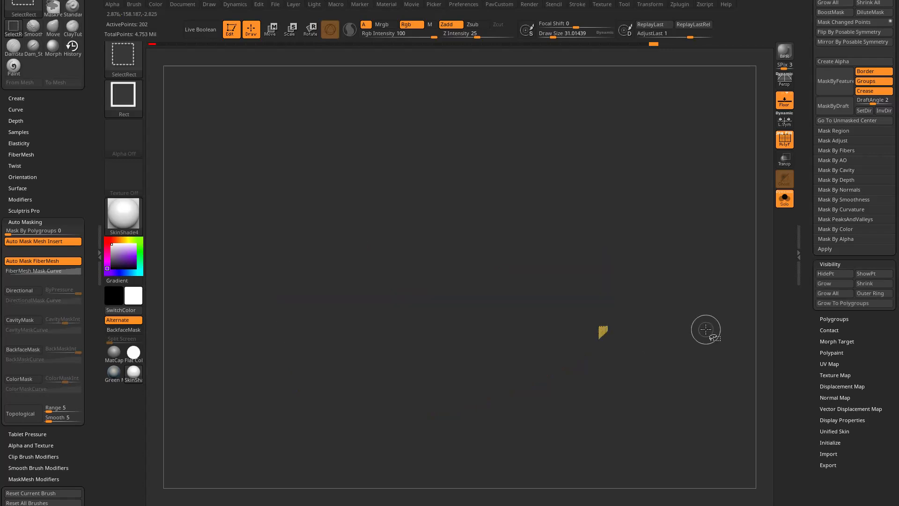
{"action": "left_click", "coordinate": [698, 305], "text": "ctrl+shift"}
{"action": "scroll", "coordinate": [809, 96], "scroll_direction": "up", "scroll_amount": 3}
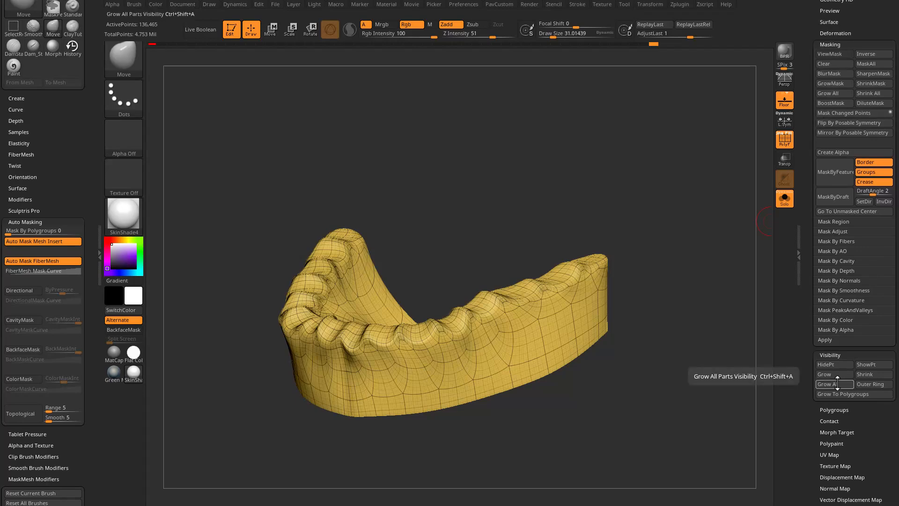
Mask the isolated gums completely and bring the hidden teeth back into view.
{"action": "left_click_drag", "start_coordinate": [637, 204], "coordinate": [619, 195]}
{"action": "left_click_drag", "start_coordinate": [670, 265], "coordinate": [692, 276]}
{"action": "key", "text": "ctrl"}
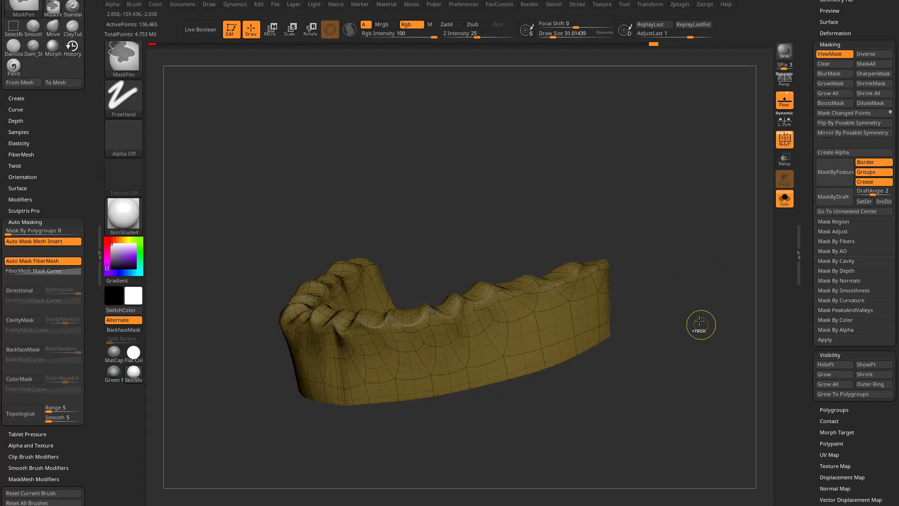
{"action": "left_click", "coordinate": [693, 286], "text": "ctrl+shift"}
Adjust the unmasked teeth with the Move brush at a draw size of about 145, clear the mask and reduce the size to about 59.
{"action": "key", "text": "s"}
{"action": "left_click_drag", "start_coordinate": [420, 349], "coordinate": [449, 349]}
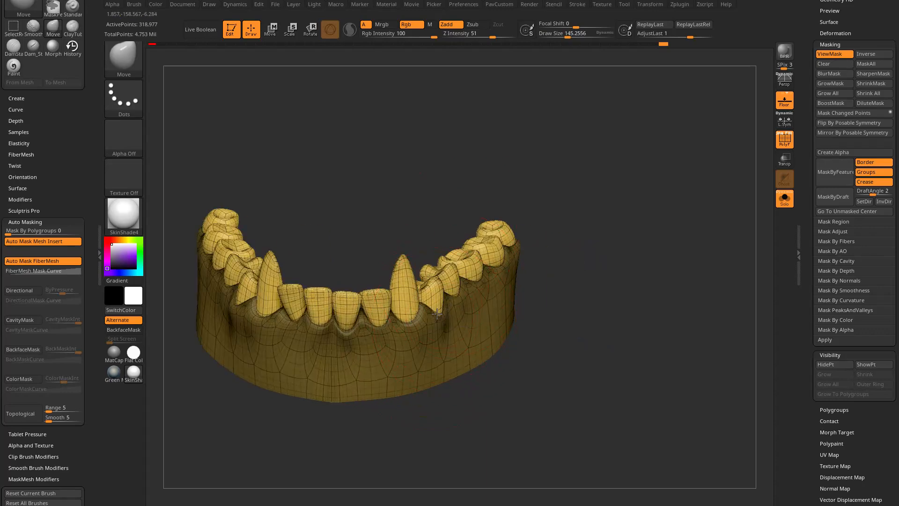
{"action": "mouse_move", "coordinate": [617, 261]}
{"action": "left_mouse_down"}
{"action": "mouse_move", "coordinate": [596, 223]}
{"action": "mouse_move", "coordinate": [644, 194]}
{"action": "mouse_move", "coordinate": [606, 256]}
{"action": "mouse_move", "coordinate": [656, 225]}
{"action": "mouse_move", "coordinate": [679, 225]}
{"action": "left_mouse_up"}
{"action": "mouse_move", "coordinate": [675, 220]}
{"action": "left_mouse_down", "text": "ctrl"}
{"action": "mouse_move", "coordinate": [694, 239]}
{"action": "mouse_move", "coordinate": [679, 255]}
{"action": "left_mouse_up", "text": "ctrl"}
{"action": "key", "text": "s"}
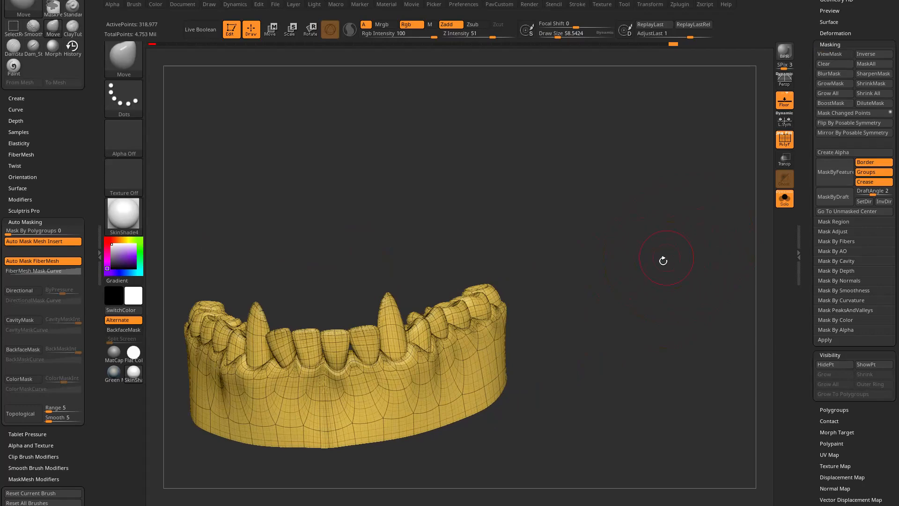
Hide the polyframe and turn the lower teeth's polypaint back on.
{"action": "left_click", "coordinate": [785, 139]}
{"action": "scroll", "coordinate": [866, 215], "scroll_direction": "up", "scroll_amount": 10}
{"action": "left_click", "coordinate": [877, 260]}
{"action": "left_click_drag", "start_coordinate": [598, 283], "coordinate": [669, 259], "text": "alt"}
{"action": "left_click_drag", "start_coordinate": [678, 257], "coordinate": [658, 271], "text": "shift"}
Switch to the Standard brush with a draw size of about 52 and inspect the colored fangs from several angles.
{"action": "key", "text": "b"}
{"action": "key", "text": "s"}
{"action": "key", "text": "t"}
{"action": "mouse_move", "coordinate": [580, 230]}
{"action": "left_mouse_down", "text": "alt"}
{"action": "mouse_move", "coordinate": [608, 206]}
{"action": "mouse_move", "coordinate": [581, 230]}
{"action": "left_mouse_up", "text": "alt"}
{"action": "left_click_drag", "start_coordinate": [637, 225], "coordinate": [660, 278], "text": "alt"}
{"action": "mouse_move", "coordinate": [678, 232]}
{"action": "left_mouse_down"}
{"action": "mouse_move", "coordinate": [662, 229]}
{"action": "mouse_move", "coordinate": [673, 245]}
{"action": "left_mouse_up"}
{"action": "key", "text": "s"}
{"action": "left_click", "coordinate": [659, 238]}
{"action": "mouse_move", "coordinate": [676, 212]}
{"action": "left_mouse_down", "text": "alt"}
{"action": "mouse_move", "coordinate": [693, 227]}
{"action": "mouse_move", "coordinate": [702, 257]}
{"action": "left_mouse_up", "text": "alt"}
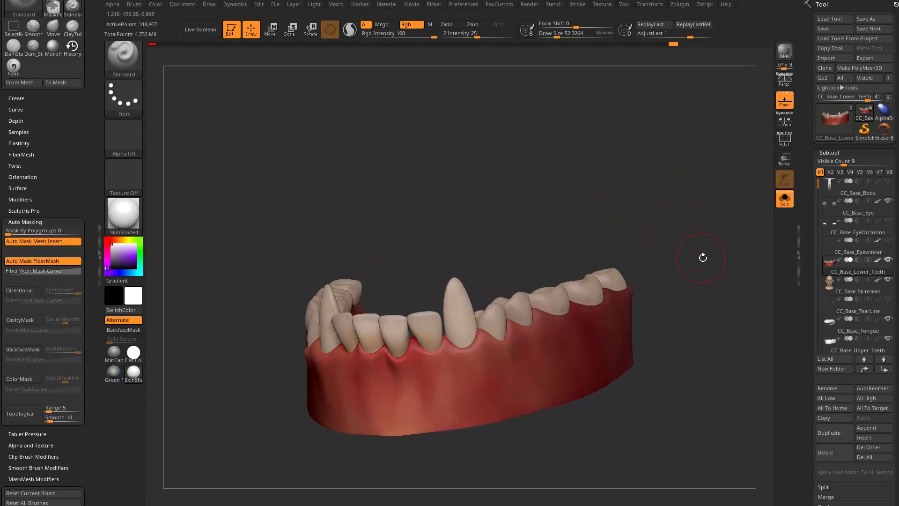
Mask a small area at the back corner of the gums and grow the mask over the entire gum part.
{"action": "left_click_drag", "start_coordinate": [663, 392], "coordinate": [601, 352], "text": "ctrl"}
{"action": "left_click_drag", "start_coordinate": [806, 325], "coordinate": [809, 178]}
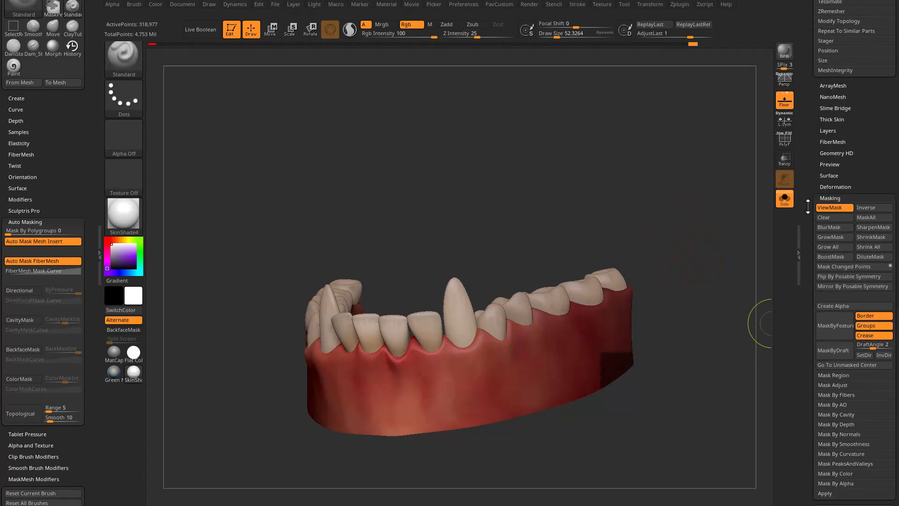
{"action": "left_click", "coordinate": [832, 256]}
{"action": "left_click_drag", "start_coordinate": [436, 250], "coordinate": [582, 261]}
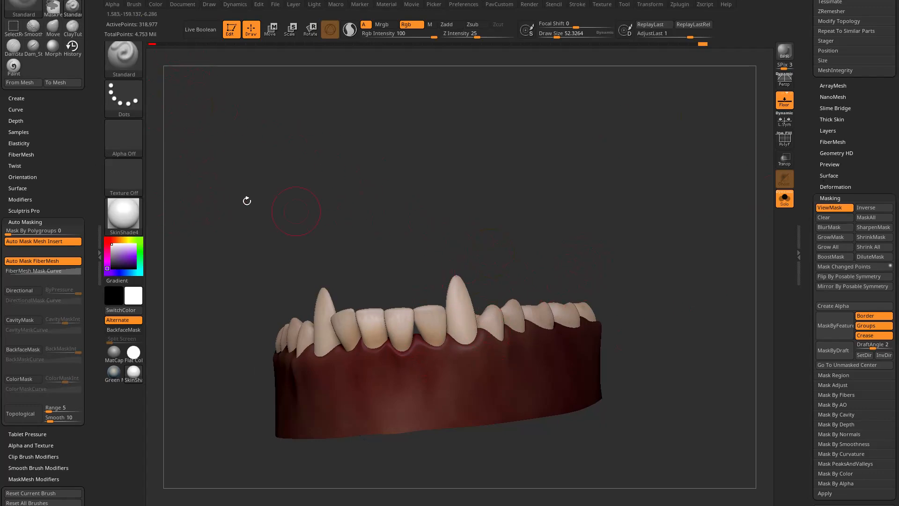
Fill the unmasked lower teeth with a dark brown colour of R 62, G 51, B 30.
{"action": "left_click", "coordinate": [121, 239]}
{"action": "left_click", "coordinate": [125, 265]}
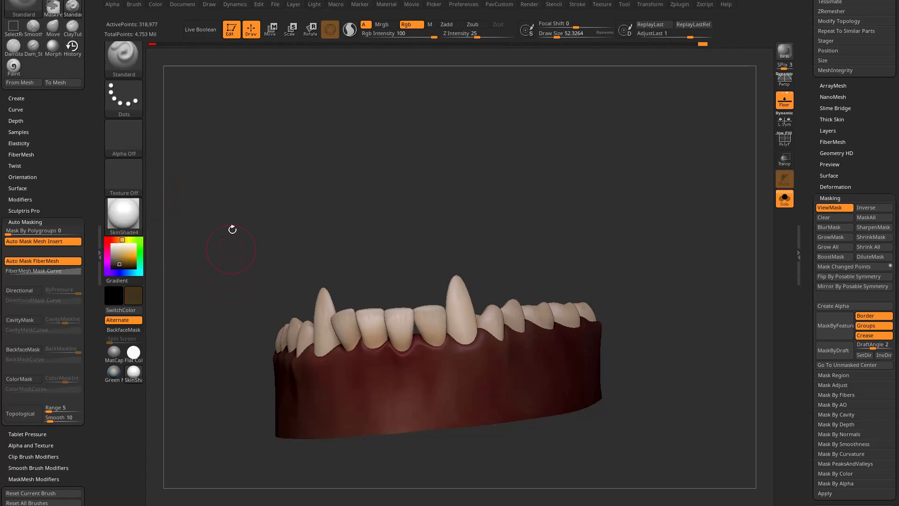
{"action": "left_click", "coordinate": [155, 5]}
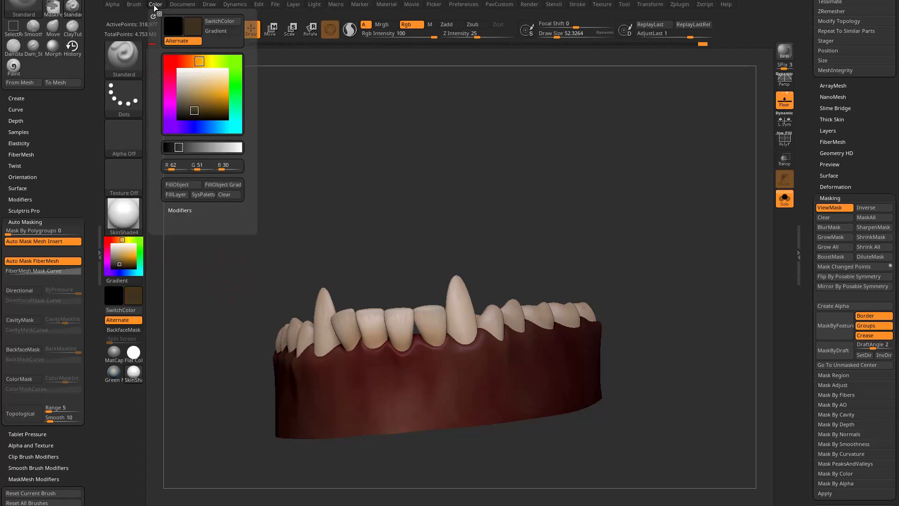
{"action": "left_click", "coordinate": [183, 184]}
{"action": "left_click_drag", "start_coordinate": [396, 165], "coordinate": [361, 181]}
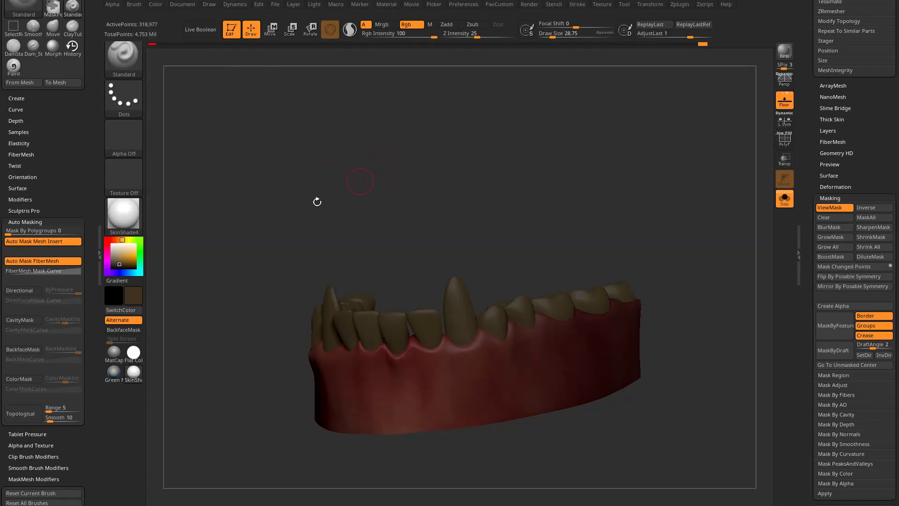
{"action": "left_click_drag", "start_coordinate": [386, 209], "coordinate": [375, 184]}
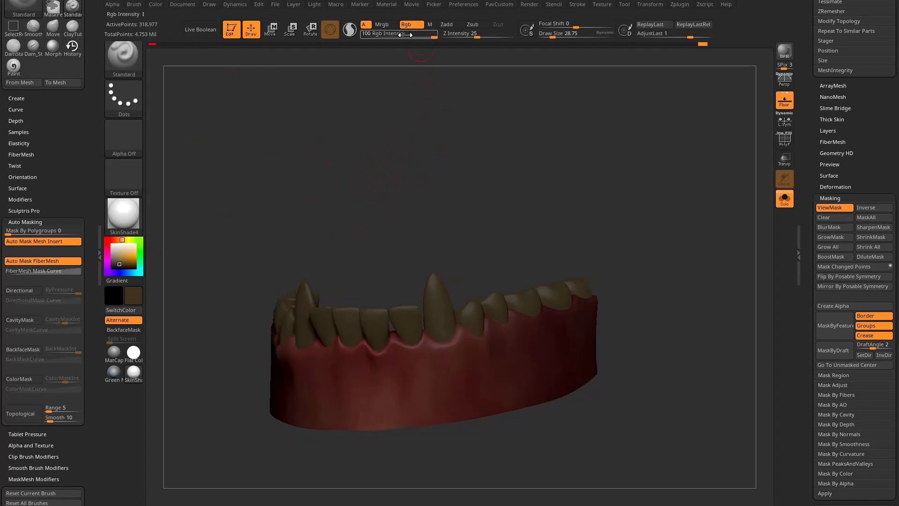
Paint the lower fang and the teeth beside it light tan at an RGB intensity of 50 and a draw size of about 49.
{"action": "left_click_drag", "start_coordinate": [420, 34], "coordinate": [416, 39]}
{"action": "mouse_move", "coordinate": [328, 178]}
{"action": "left_mouse_down"}
{"action": "mouse_move", "coordinate": [322, 171]}
{"action": "mouse_move", "coordinate": [331, 167]}
{"action": "left_mouse_up"}
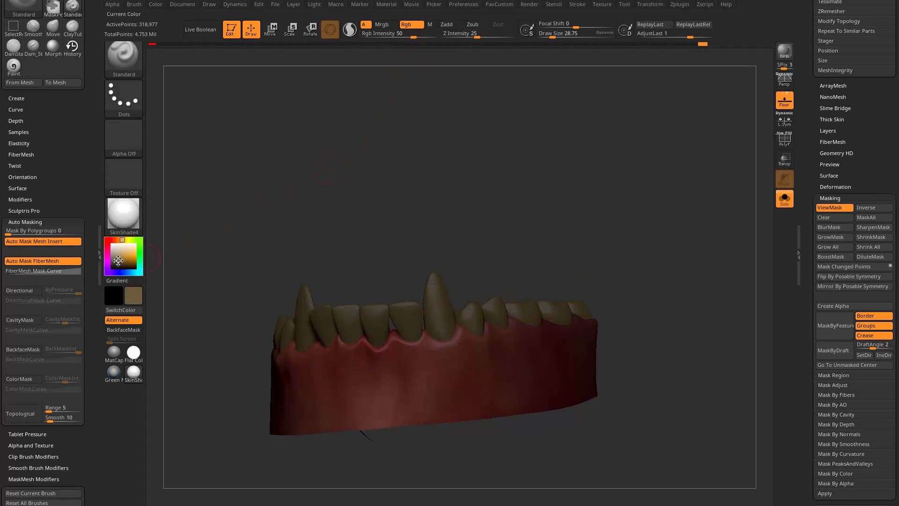
{"action": "key", "text": "s"}
{"action": "left_click_drag", "start_coordinate": [351, 268], "coordinate": [359, 268]}
{"action": "mouse_move", "coordinate": [445, 305]}
{"action": "left_mouse_down"}
{"action": "mouse_move", "coordinate": [438, 323]}
{"action": "mouse_move", "coordinate": [440, 281]}
{"action": "left_mouse_up"}
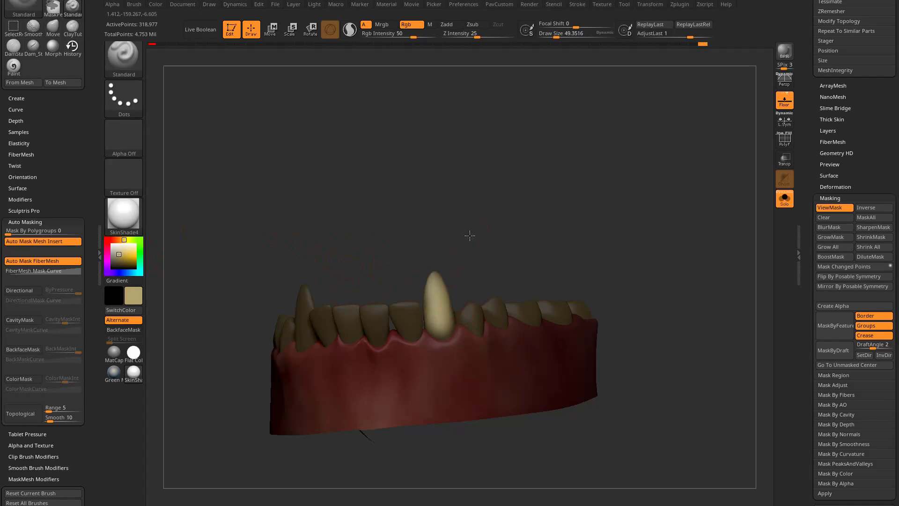
{"action": "left_click_drag", "start_coordinate": [473, 229], "coordinate": [452, 227]}
{"action": "key", "text": "ctrl+z"}
{"action": "left_click_drag", "start_coordinate": [441, 323], "coordinate": [431, 229]}
{"action": "mouse_move", "coordinate": [405, 321]}
{"action": "left_mouse_down"}
{"action": "mouse_move", "coordinate": [407, 329]}
{"action": "mouse_move", "coordinate": [417, 259]}
{"action": "left_mouse_up"}
{"action": "left_click_drag", "start_coordinate": [525, 224], "coordinate": [564, 219]}
{"action": "left_click_drag", "start_coordinate": [480, 311], "coordinate": [487, 325]}
Carve vertical grooves into the fang and neighbouring teeth with the Dam_Standard brush at a draw size of about 76.
{"action": "key", "text": "b"}
{"action": "key", "text": "d"}
{"action": "key", "text": "s"}
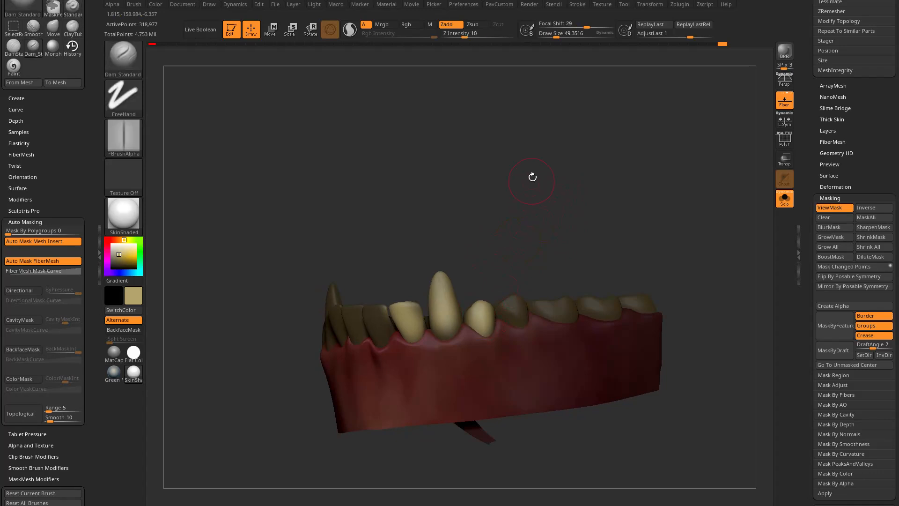
{"action": "left_click_drag", "start_coordinate": [532, 182], "coordinate": [542, 183]}
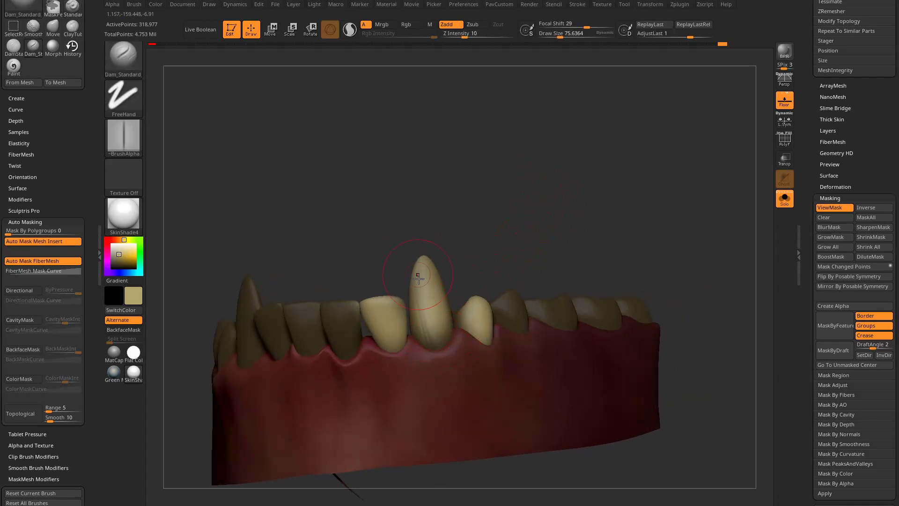
{"action": "left_click_drag", "start_coordinate": [439, 314], "coordinate": [407, 341]}
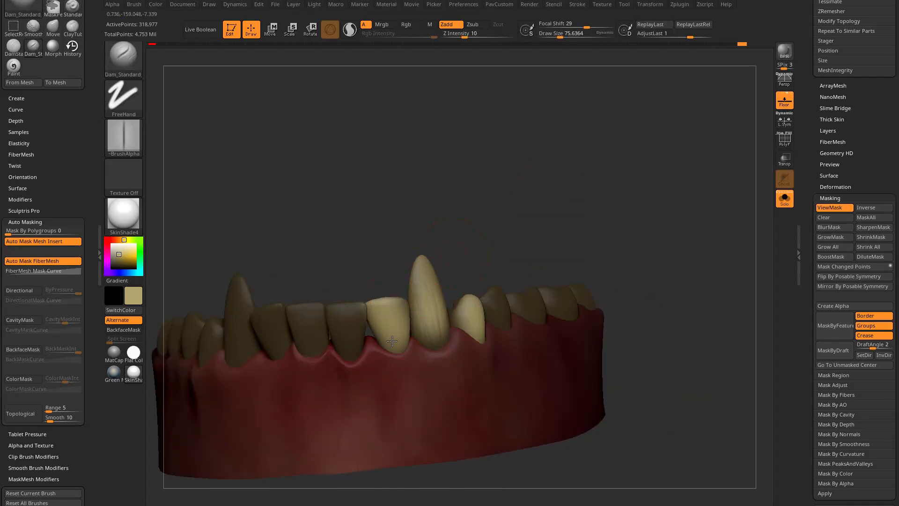
{"action": "mouse_move", "coordinate": [490, 228]}
{"action": "left_mouse_down"}
{"action": "mouse_move", "coordinate": [532, 215]}
{"action": "mouse_move", "coordinate": [557, 228]}
{"action": "mouse_move", "coordinate": [534, 229]}
{"action": "left_mouse_up"}
Paint the front lower teeth next to the fang light tan with the Standard brush.
{"action": "key", "text": "b"}
{"action": "key", "text": "s"}
{"action": "key", "text": "t"}
{"action": "mouse_move", "coordinate": [402, 345]}
{"action": "left_mouse_down"}
{"action": "mouse_move", "coordinate": [395, 307]}
{"action": "mouse_move", "coordinate": [366, 282]}
{"action": "mouse_move", "coordinate": [361, 328]}
{"action": "mouse_move", "coordinate": [367, 323]}
{"action": "left_mouse_up"}
{"action": "left_click_drag", "start_coordinate": [501, 267], "coordinate": [444, 269]}
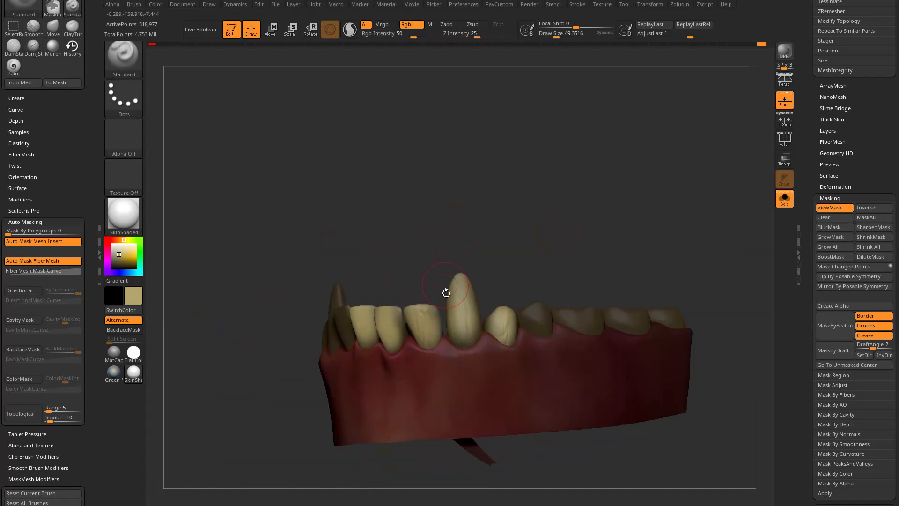
Brighten the upper parts of the front lower teeth and fang with a paler cream colour.
{"action": "left_click_drag", "start_coordinate": [407, 174], "coordinate": [372, 161]}
{"action": "key", "text": "s"}
{"action": "left_click", "coordinate": [414, 283]}
{"action": "mouse_move", "coordinate": [414, 291]}
{"action": "left_mouse_down"}
{"action": "mouse_move", "coordinate": [413, 266]}
{"action": "mouse_move", "coordinate": [461, 302]}
{"action": "left_mouse_up"}
{"action": "left_click_drag", "start_coordinate": [518, 204], "coordinate": [480, 209]}
{"action": "left_click_drag", "start_coordinate": [372, 303], "coordinate": [363, 286]}
{"action": "mouse_move", "coordinate": [507, 171]}
{"action": "left_mouse_down"}
{"action": "mouse_move", "coordinate": [483, 212]}
{"action": "mouse_move", "coordinate": [480, 197]}
{"action": "mouse_move", "coordinate": [476, 208]}
{"action": "mouse_move", "coordinate": [512, 179]}
{"action": "mouse_move", "coordinate": [501, 166]}
{"action": "mouse_move", "coordinate": [500, 187]}
{"action": "left_mouse_up"}
Paint fine lines on the teeth in reddish brown at a draw size of about 5, and show the whole head again.
{"action": "key", "text": "s"}
{"action": "key", "text": "s"}
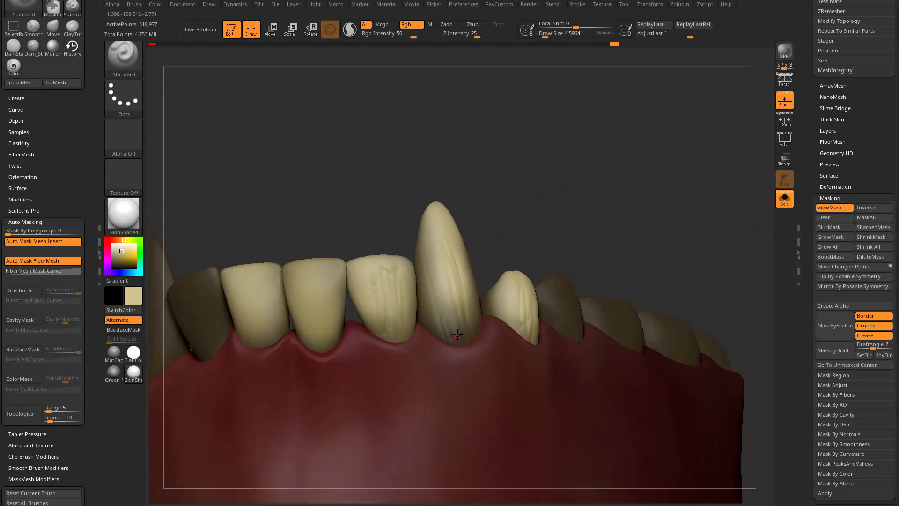
{"action": "left_click", "coordinate": [117, 240]}
{"action": "left_click_drag", "start_coordinate": [122, 252], "coordinate": [119, 259]}
{"action": "left_click_drag", "start_coordinate": [413, 163], "coordinate": [520, 148]}
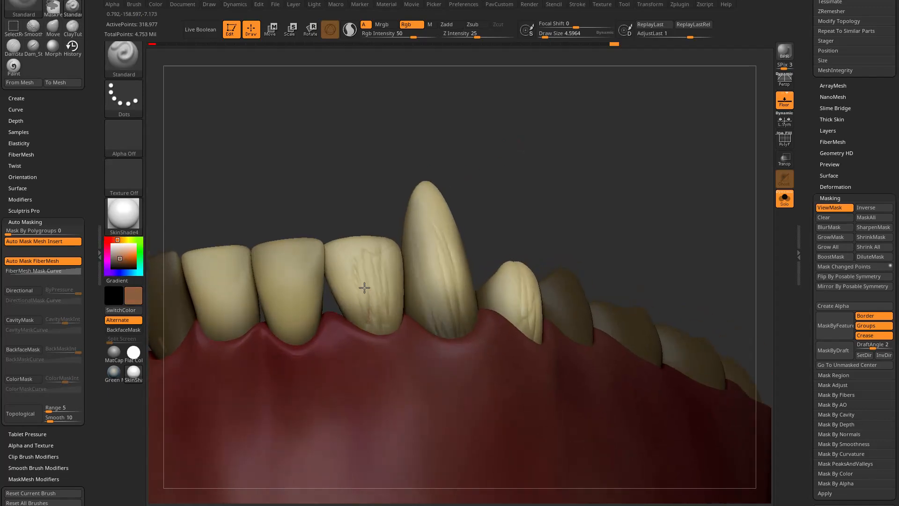
{"action": "left_click_drag", "start_coordinate": [512, 203], "coordinate": [624, 211]}
{"action": "left_click", "coordinate": [785, 199]}
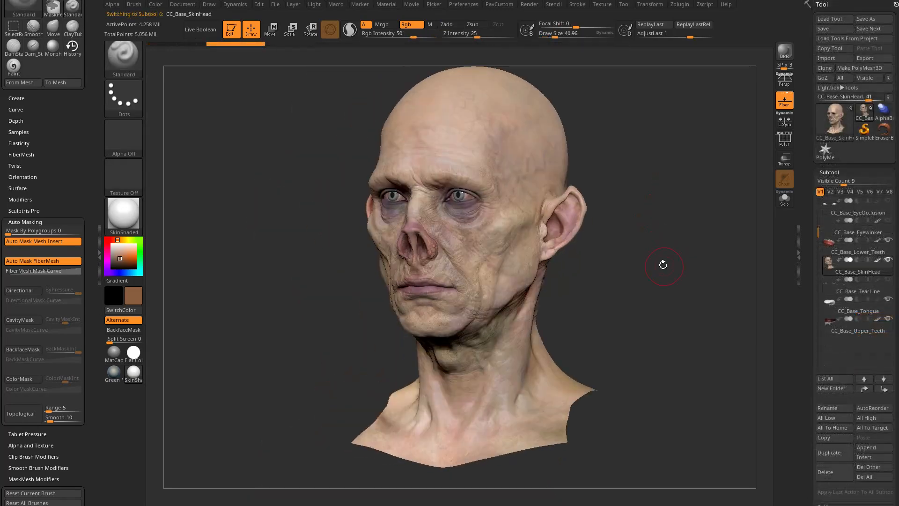
Isolate the lower teeth and upper teeth subtools in turn to examine them, reselect the skin head and frame the complete model.
{"action": "left_click_drag", "start_coordinate": [663, 263], "coordinate": [740, 253]}
{"action": "left_click", "coordinate": [857, 245]}
{"action": "left_click", "coordinate": [784, 198]}
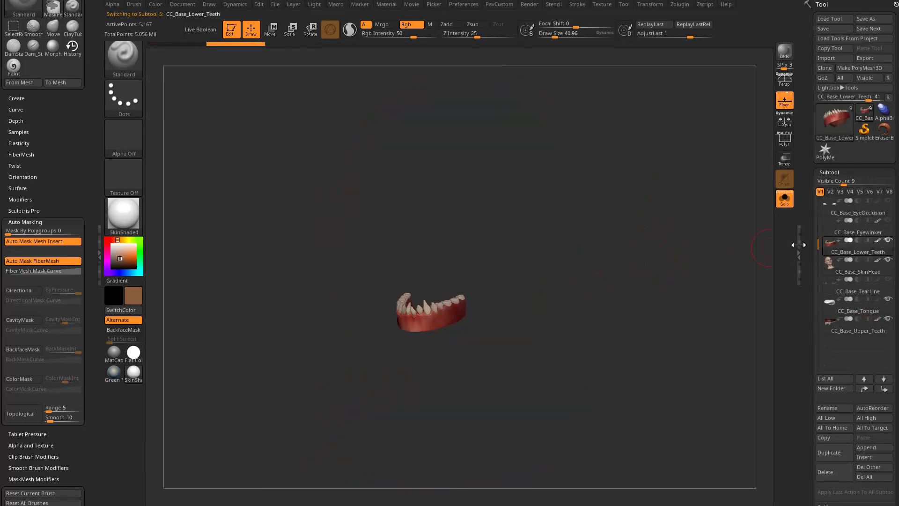
{"action": "left_click", "coordinate": [860, 328]}
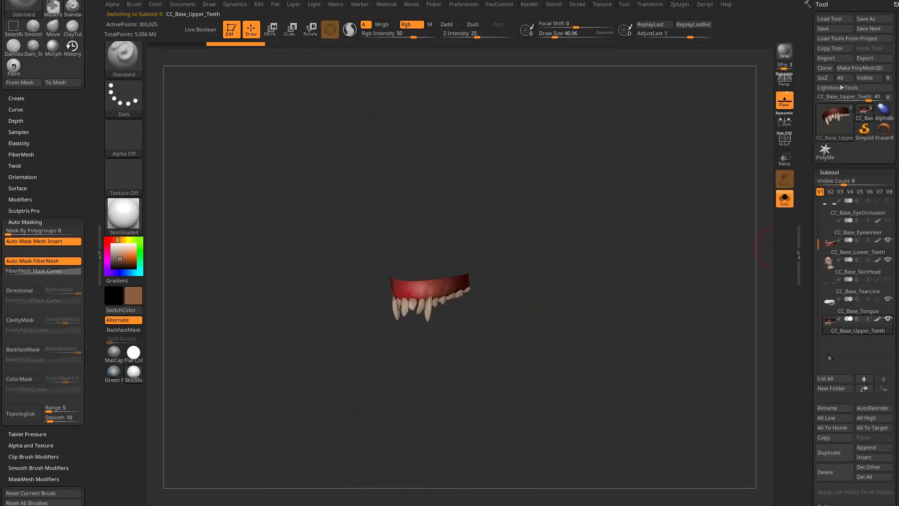
{"action": "left_click", "coordinate": [853, 265]}
{"action": "left_click_drag", "start_coordinate": [720, 290], "coordinate": [767, 299], "text": "shift"}
{"action": "key", "text": "s"}
{"action": "left_click_drag", "start_coordinate": [617, 273], "coordinate": [594, 275]}
{"action": "left_click", "coordinate": [787, 204]}
{"action": "key", "text": "f"}
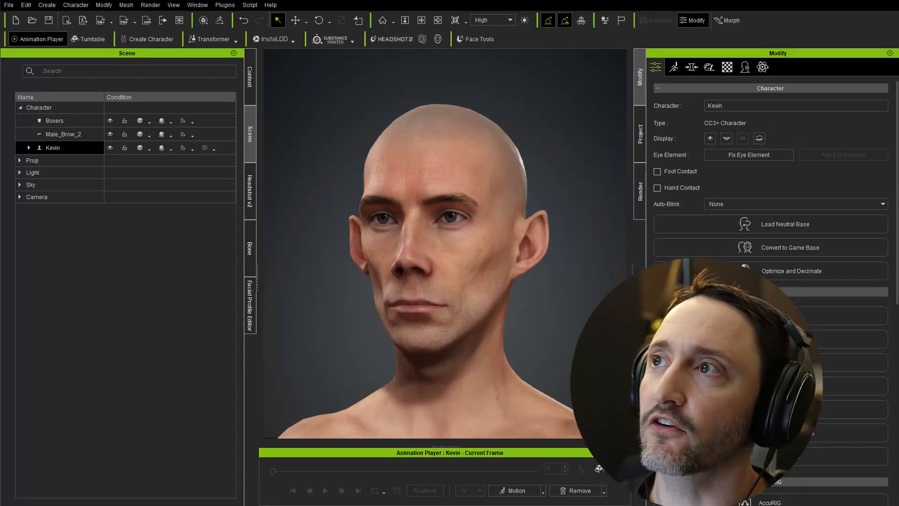
{"action": "right_click_drag", "start_coordinate": [454, 313], "coordinate": [501, 321]}
{"action": "scroll", "coordinate": [501, 323], "scroll_direction": "down", "scroll_amount": 4}
{"action": "scroll", "coordinate": [501, 324], "scroll_direction": "up", "scroll_amount": 2}
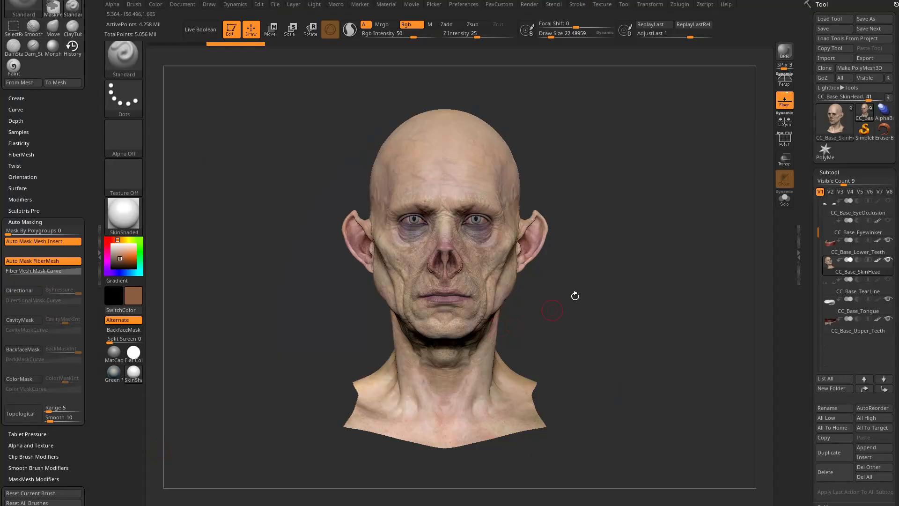
Bring up the ZBrush Face Tools plugin and turn off its Diffuse texture map option.
{"action": "left_click_drag", "start_coordinate": [62, 146], "coordinate": [63, 279]}
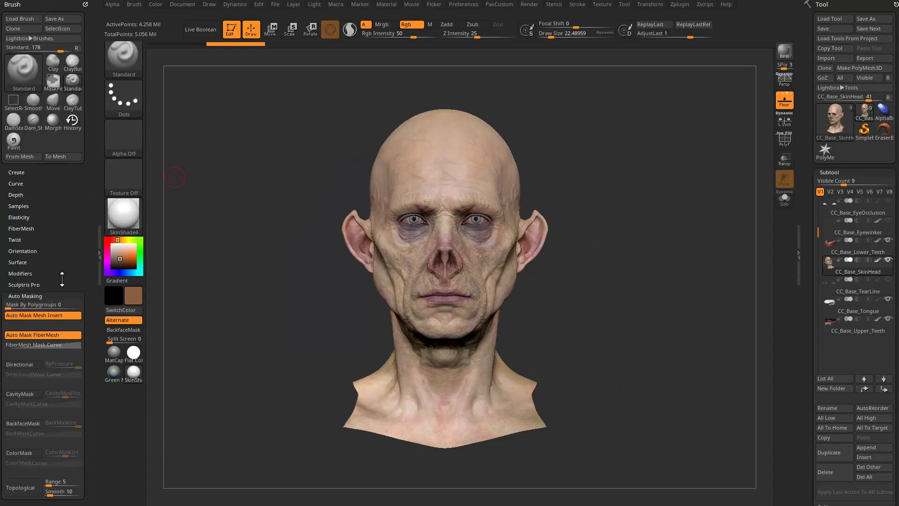
{"action": "left_click", "coordinate": [85, 4]}
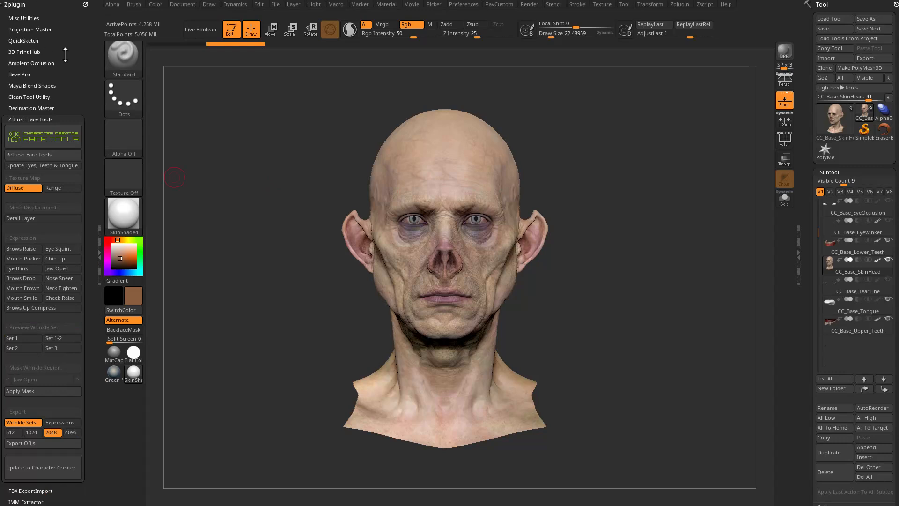
{"action": "scroll", "coordinate": [32, 29], "scroll_direction": "down", "scroll_amount": 3}
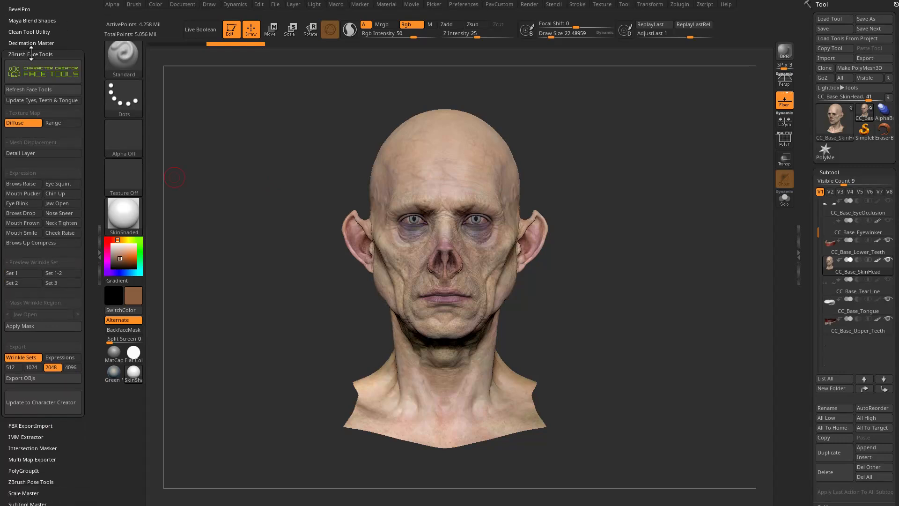
{"action": "left_click", "coordinate": [21, 124]}
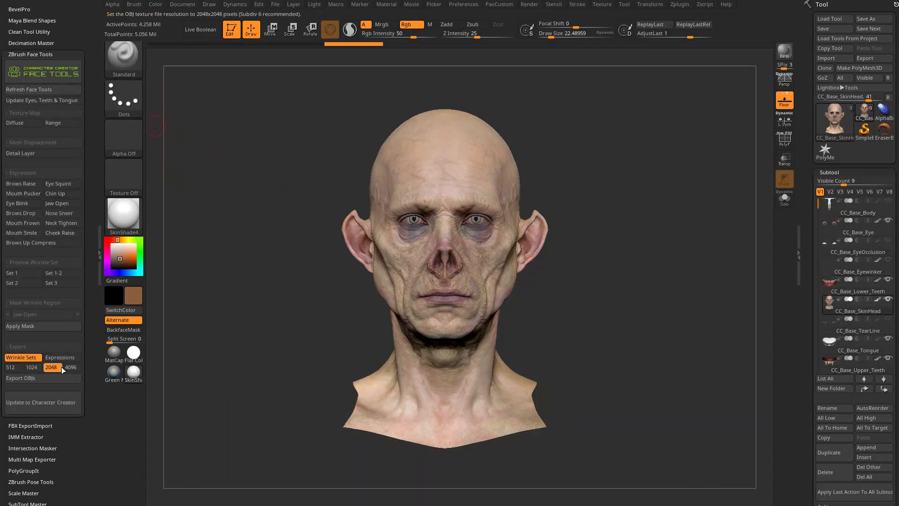
Send the base update to Character Creator with Polypaint > Diffuse on, expressions/wrinkles and tongue excluded, and accept the GoZ options there.
{"action": "left_click", "coordinate": [43, 404]}
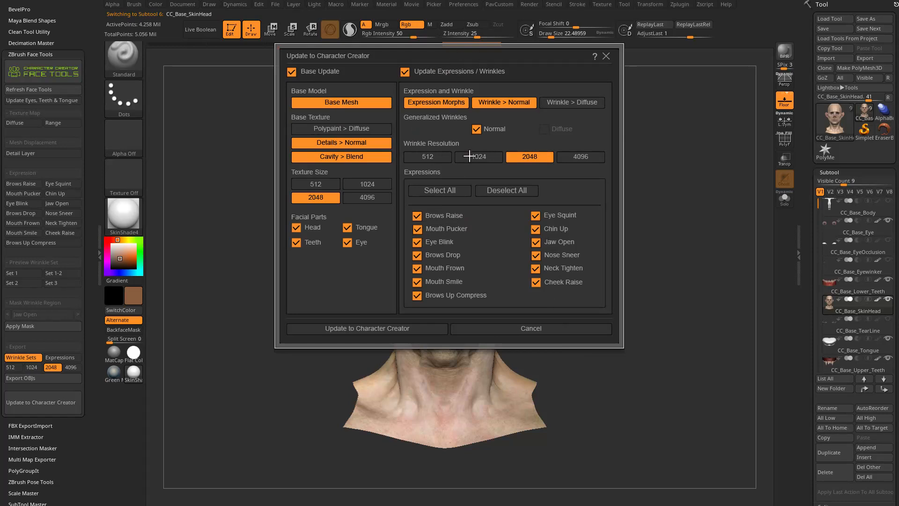
{"action": "left_click", "coordinate": [405, 71]}
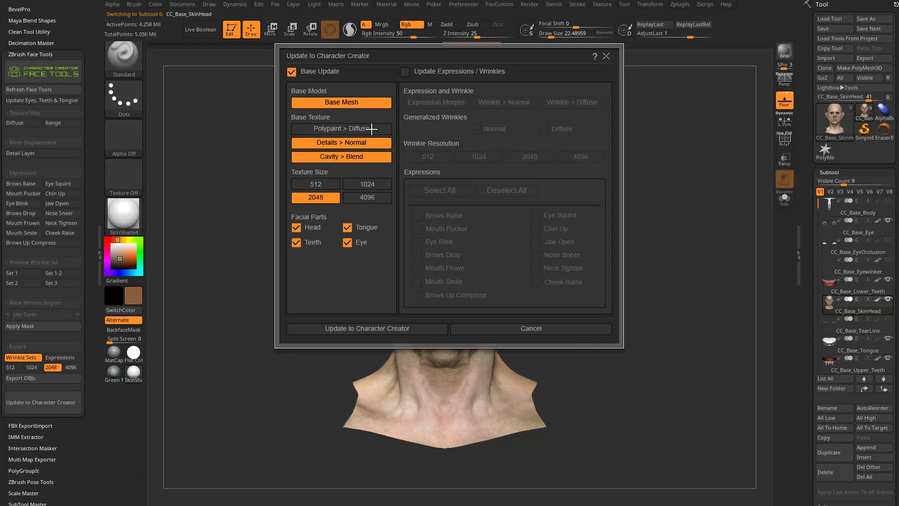
{"action": "left_click", "coordinate": [338, 127]}
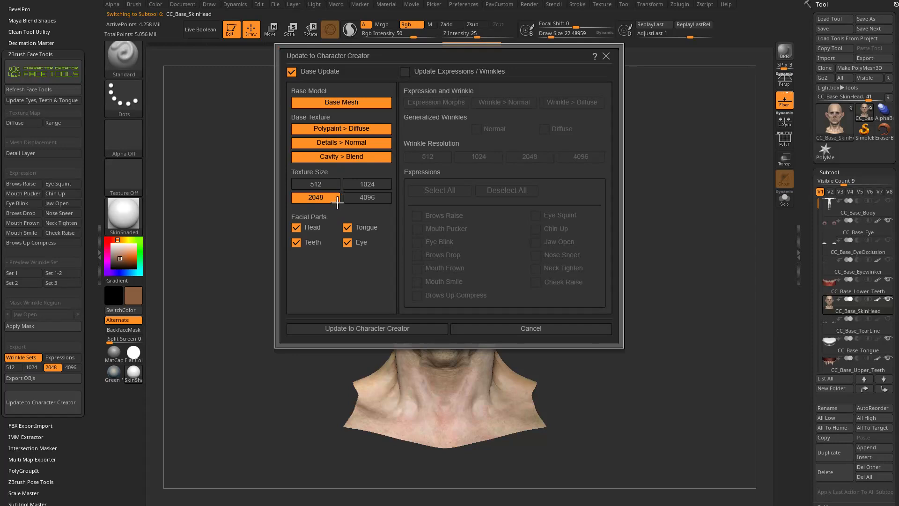
{"action": "left_click", "coordinate": [347, 228]}
{"action": "left_click", "coordinate": [346, 329]}
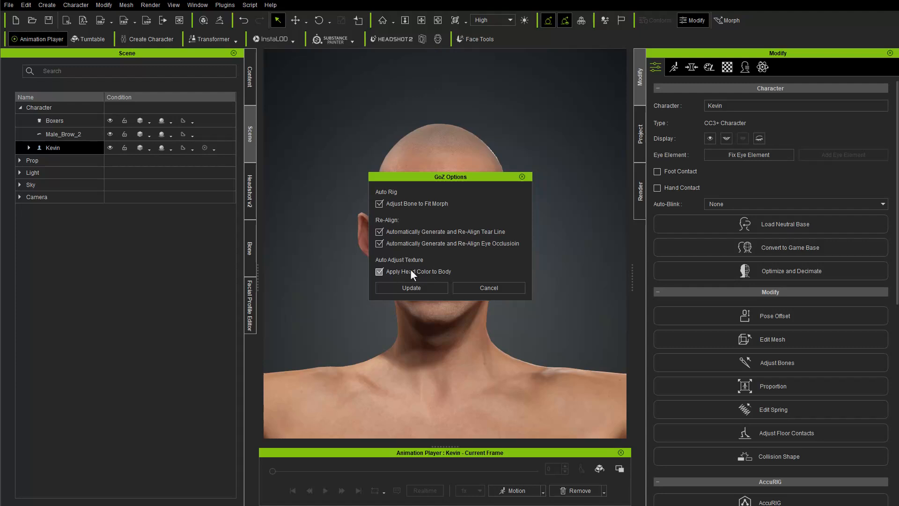
{"action": "left_click", "coordinate": [408, 287]}
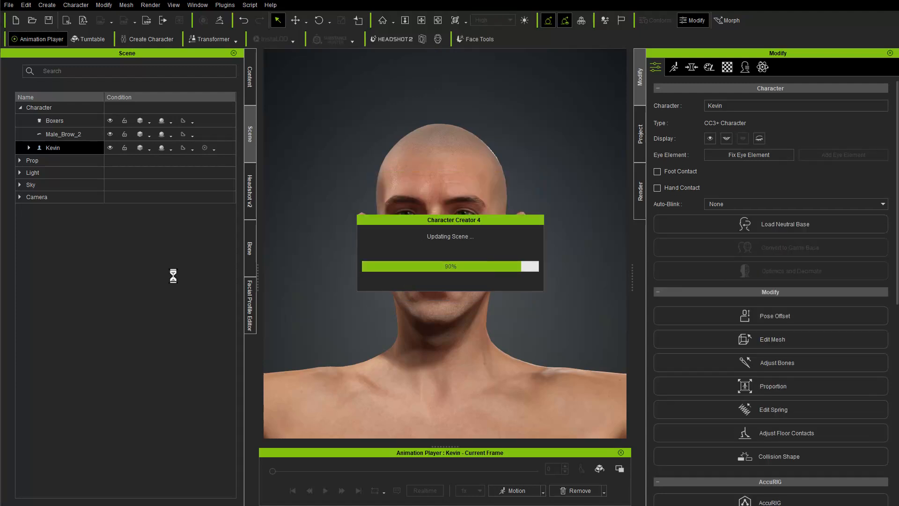
Examine the updated creature's head, skin and body colour in Character Creator from several angles and distances.
{"action": "right_click_drag", "start_coordinate": [536, 408], "coordinate": [512, 361], "text": "alt"}
{"action": "middle_click_drag", "start_coordinate": [512, 361], "coordinate": [490, 240], "text": "alt"}
{"action": "left_click_drag", "start_coordinate": [526, 265], "coordinate": [530, 296], "text": "alt"}
{"action": "right_click_drag", "start_coordinate": [530, 295], "coordinate": [457, 162], "text": "alt"}
{"action": "middle_click_drag", "start_coordinate": [456, 162], "coordinate": [449, 412], "text": "alt"}
{"action": "right_click_drag", "start_coordinate": [450, 412], "coordinate": [445, 300], "text": "alt"}
{"action": "left_click_drag", "start_coordinate": [445, 299], "coordinate": [450, 272], "text": "alt"}
{"action": "middle_click_drag", "start_coordinate": [423, 258], "coordinate": [437, 267]}
{"action": "scroll", "coordinate": [437, 262], "scroll_direction": "up", "scroll_amount": 1}
{"action": "right_click_drag", "start_coordinate": [437, 256], "coordinate": [460, 234]}
{"action": "middle_click_drag", "start_coordinate": [476, 277], "coordinate": [481, 273]}
{"action": "right_click_drag", "start_coordinate": [481, 272], "coordinate": [533, 278]}
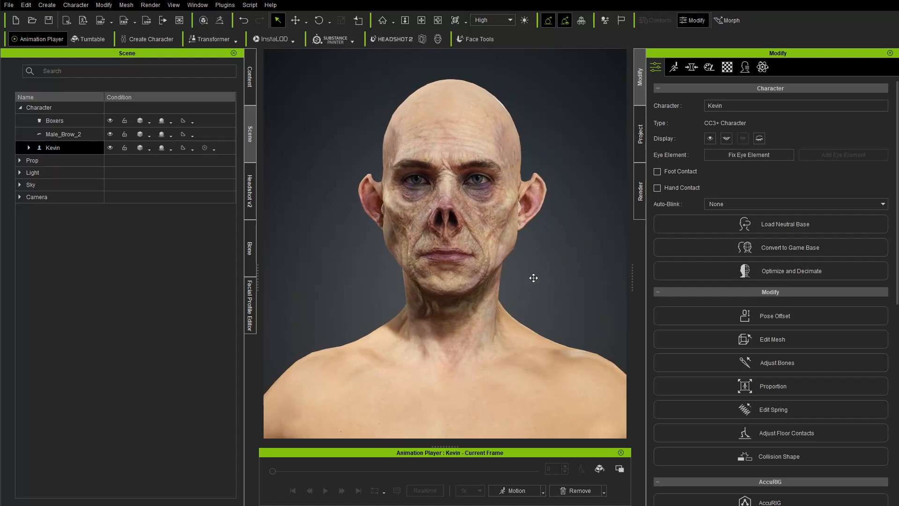
{"action": "right_click_drag", "start_coordinate": [542, 200], "coordinate": [526, 293]}
Play a Wrinkle Check calibration motion on the character to review its facial wrinkles.
{"action": "left_click", "coordinate": [516, 491]}
{"action": "mouse_move", "coordinate": [535, 419]}
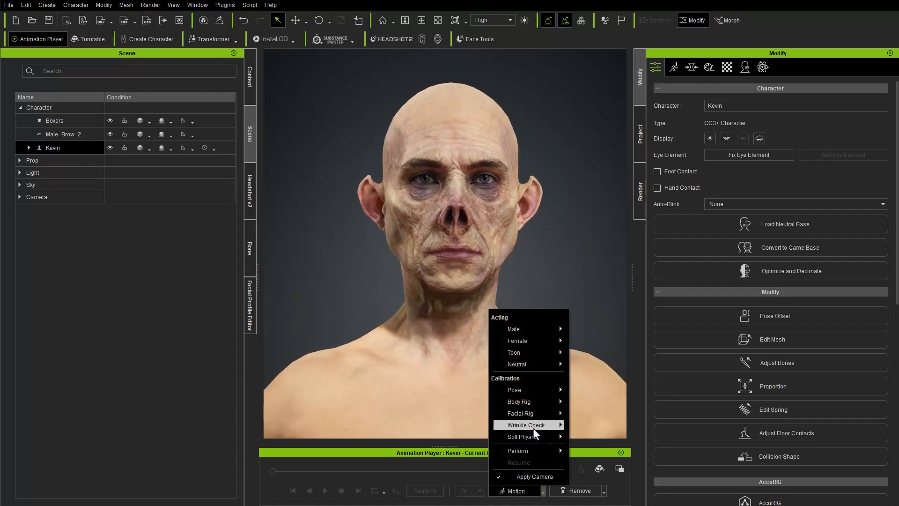
{"action": "left_click", "coordinate": [595, 435]}
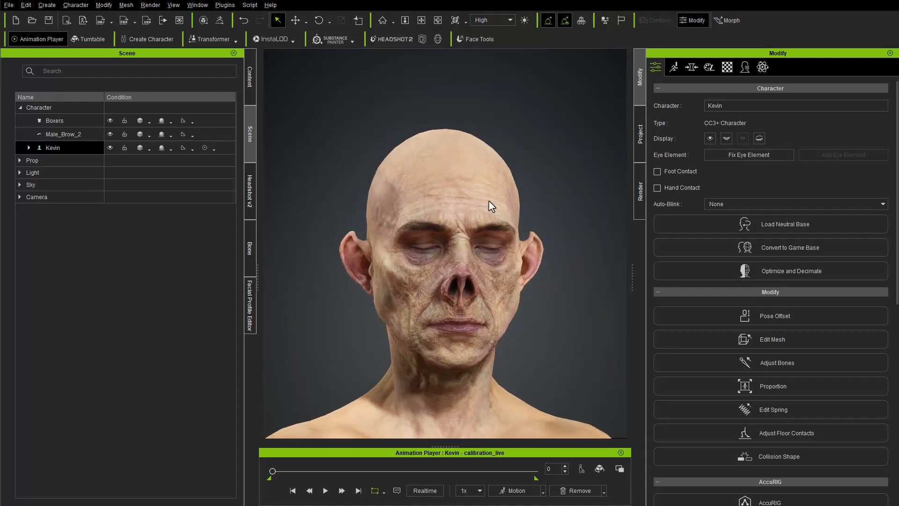
{"action": "key", "text": "space"}
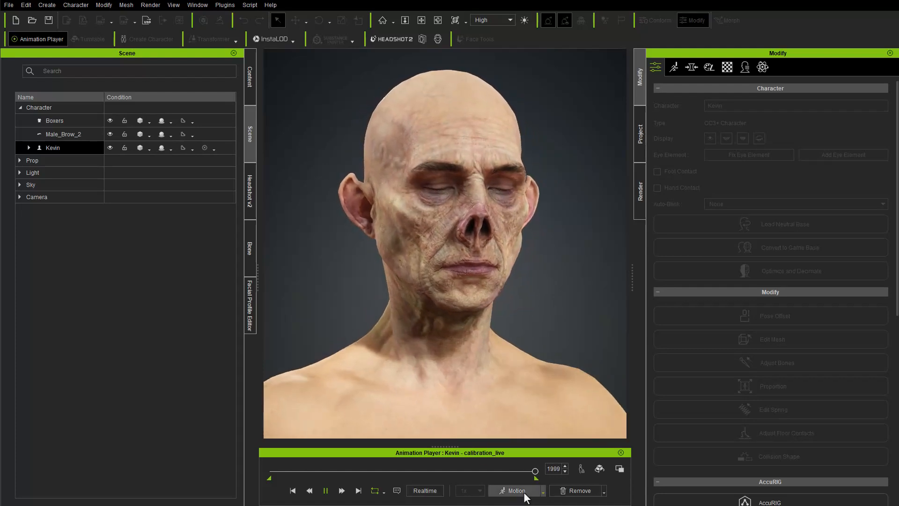
Replace the running motion with a calibration pose for the character.
{"action": "left_click", "coordinate": [543, 491]}
{"action": "mouse_move", "coordinate": [529, 395]}
{"action": "left_click", "coordinate": [587, 391]}
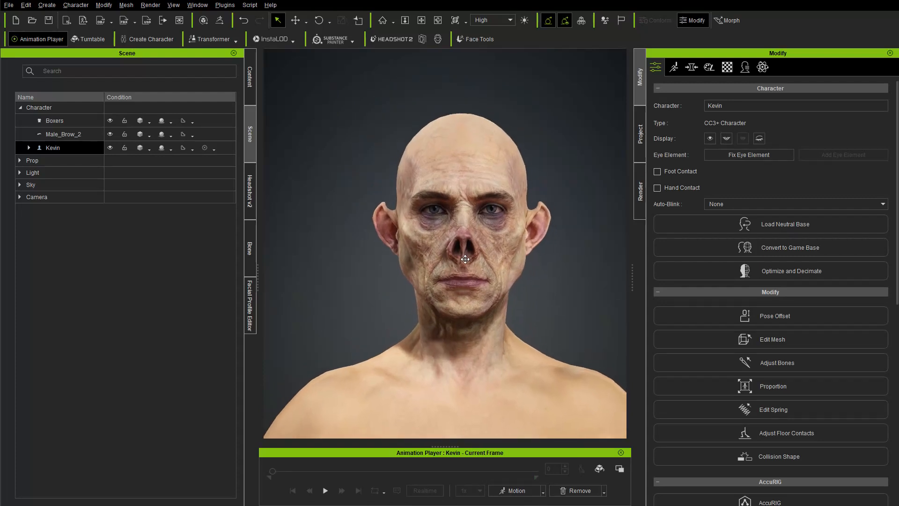
Start facial editing in Muscle mode, tilt and turn the head slightly, and raise the character's right eyebrow.
{"action": "scroll", "coordinate": [466, 245], "scroll_direction": "up", "scroll_amount": 2}
{"action": "left_click", "coordinate": [674, 68]}
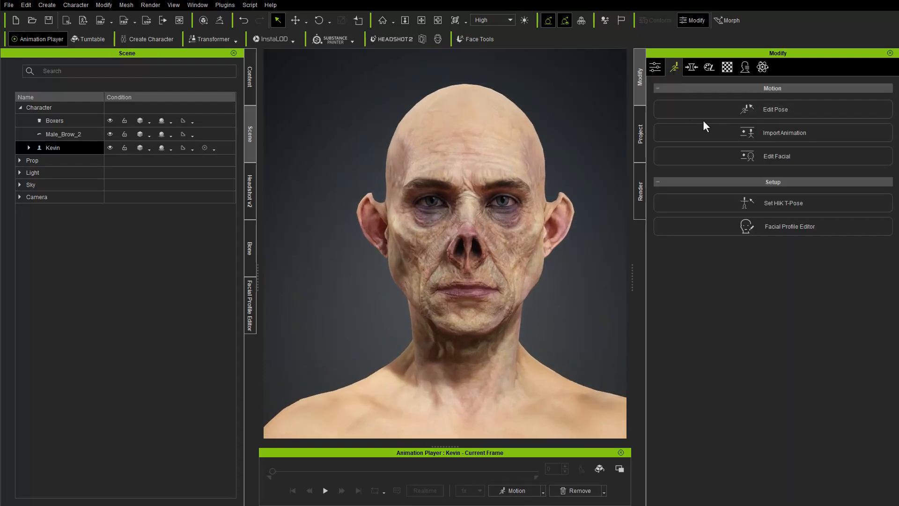
{"action": "left_click", "coordinate": [785, 153]}
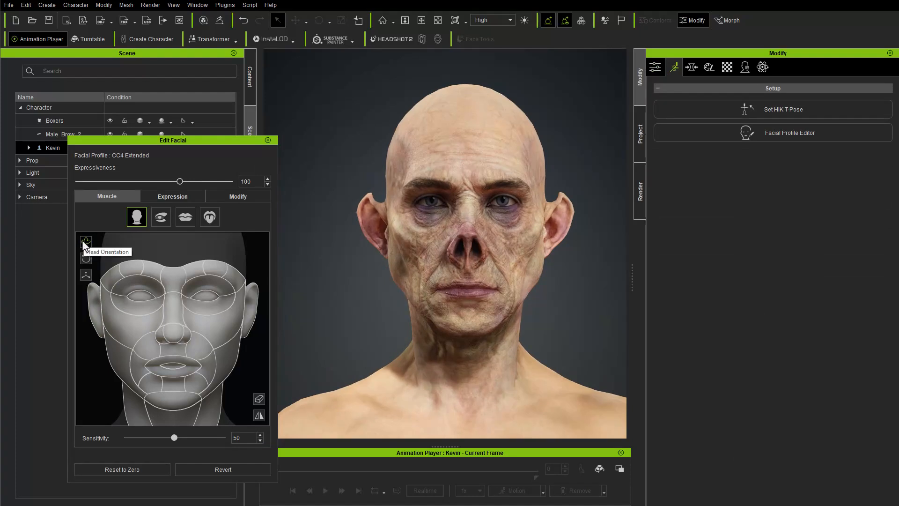
{"action": "left_click_drag", "start_coordinate": [82, 360], "coordinate": [106, 324]}
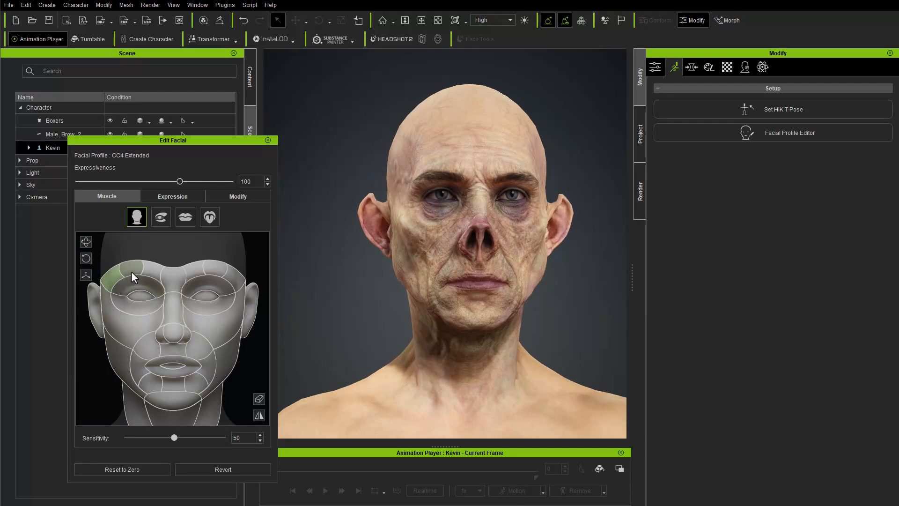
{"action": "left_click_drag", "start_coordinate": [131, 271], "coordinate": [122, 244]}
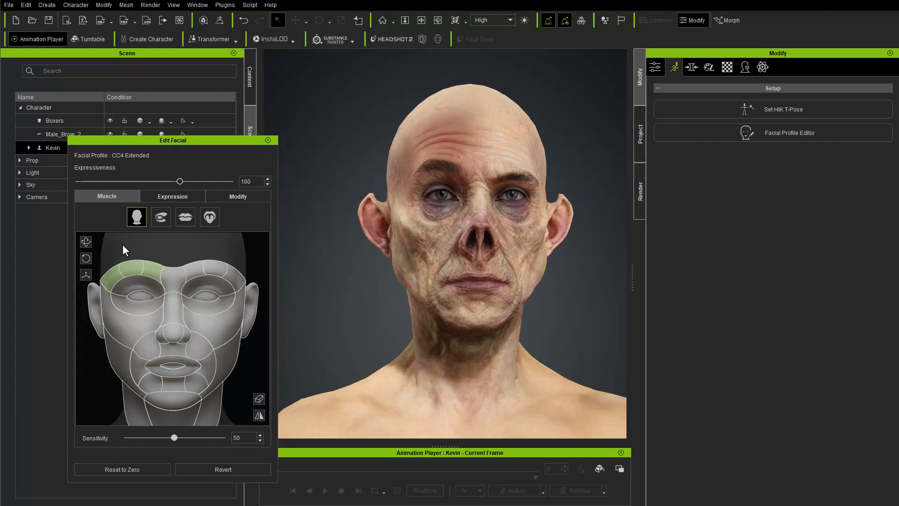
Try several Happy expression presets on the character, including A10_Happy and A7_Happy.
{"action": "left_click", "coordinate": [165, 197]}
{"action": "left_click", "coordinate": [148, 291]}
{"action": "left_click", "coordinate": [146, 336]}
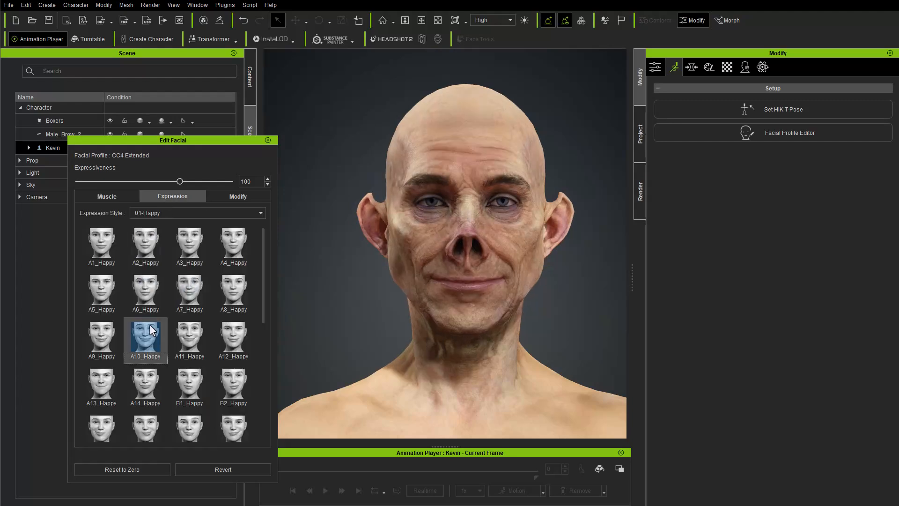
{"action": "left_click", "coordinate": [201, 295]}
Set the expression style to 03-Angry and try several angry presets on the character, including A14_Angry and A15_Angry.
{"action": "left_click", "coordinate": [204, 214]}
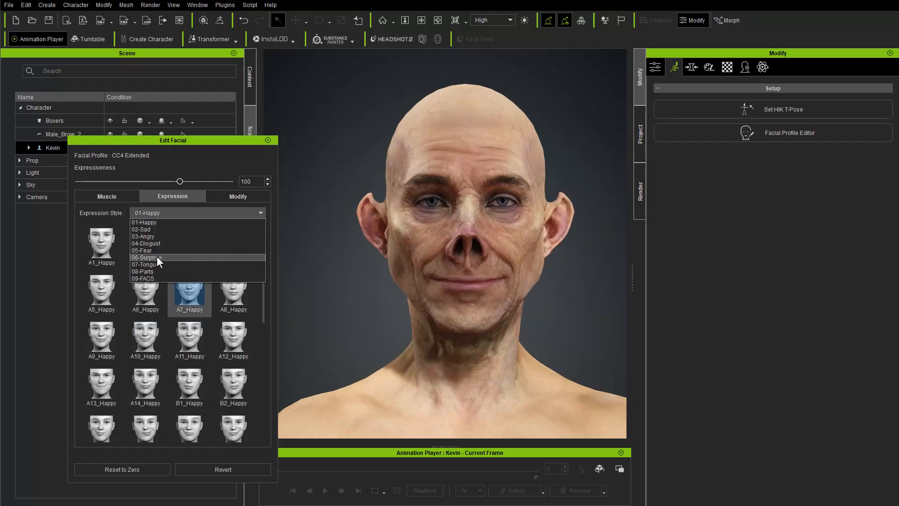
{"action": "left_click", "coordinate": [153, 237]}
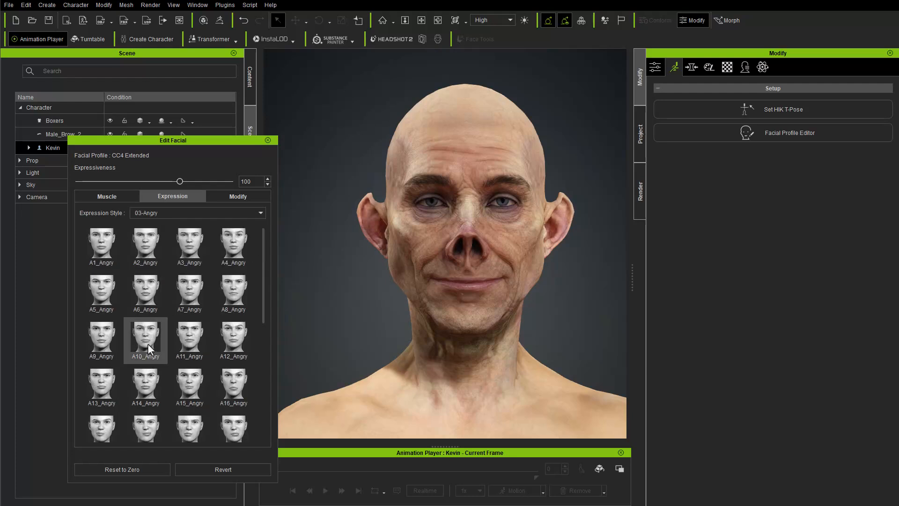
{"action": "left_click", "coordinate": [149, 386]}
{"action": "left_click", "coordinate": [190, 385]}
Return to the 01-Happy expression style, compare several presets ending with A9_Happy, and examine the smiling face from both sides.
{"action": "left_click", "coordinate": [121, 291]}
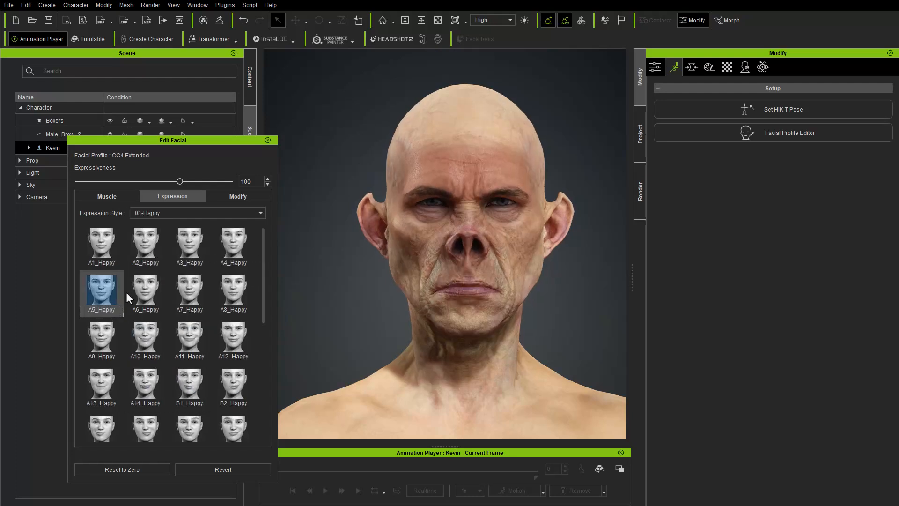
{"action": "left_click", "coordinate": [136, 338]}
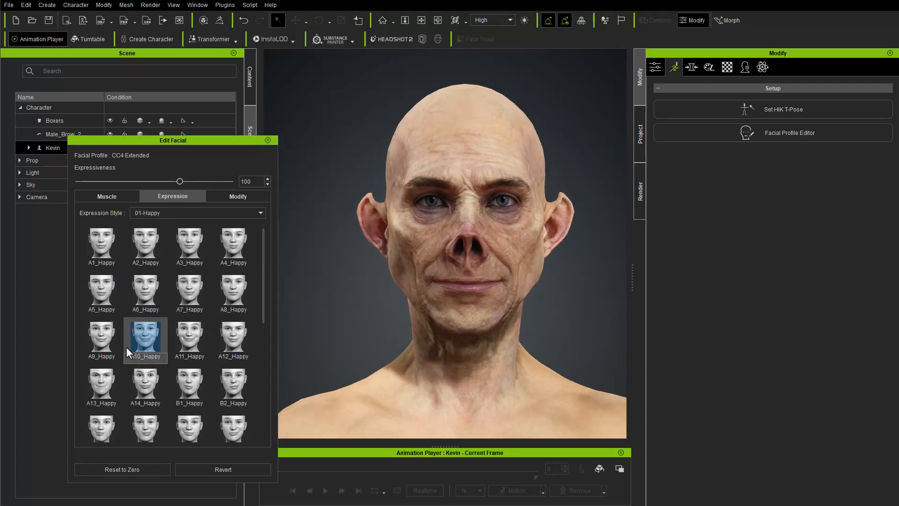
{"action": "left_click", "coordinate": [111, 344]}
{"action": "left_click", "coordinate": [125, 388]}
{"action": "left_click", "coordinate": [109, 346]}
{"action": "left_click", "coordinate": [100, 378]}
{"action": "left_click", "coordinate": [105, 341]}
{"action": "right_click_drag", "start_coordinate": [331, 321], "coordinate": [554, 337]}
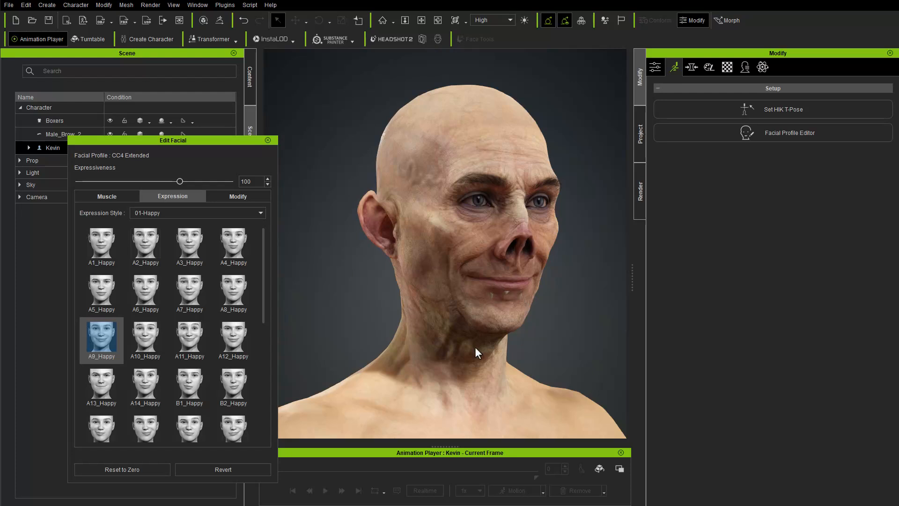
{"action": "left_click_drag", "start_coordinate": [515, 295], "coordinate": [432, 310], "text": "alt"}
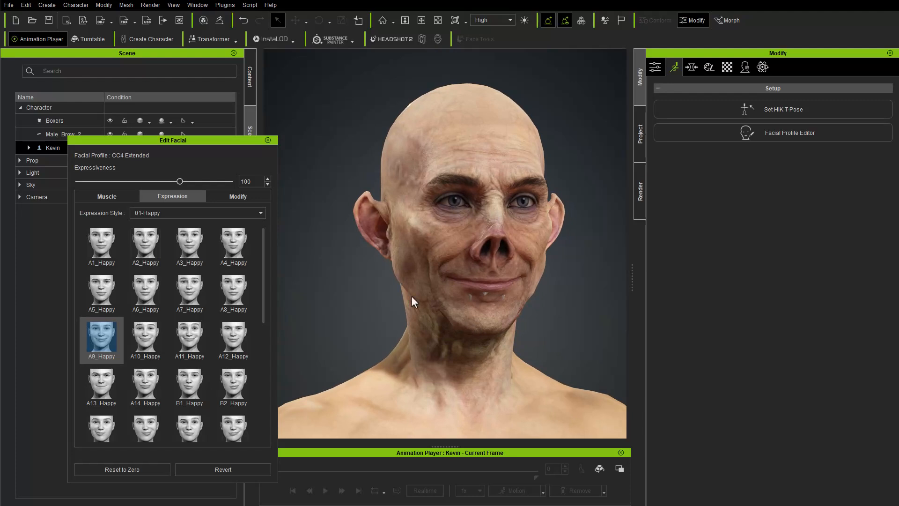
{"action": "middle_click_drag", "start_coordinate": [513, 299], "coordinate": [501, 308], "text": "alt"}
{"action": "left_click_drag", "start_coordinate": [500, 308], "coordinate": [442, 326], "text": "alt"}
Reset the character's facial expression to zero and close facial editing.
{"action": "left_click", "coordinate": [121, 467]}
{"action": "left_click", "coordinate": [266, 140]}
{"action": "left_click_drag", "start_coordinate": [362, 226], "coordinate": [542, 210], "text": "alt"}
{"action": "middle_click_drag", "start_coordinate": [543, 211], "coordinate": [538, 215]}
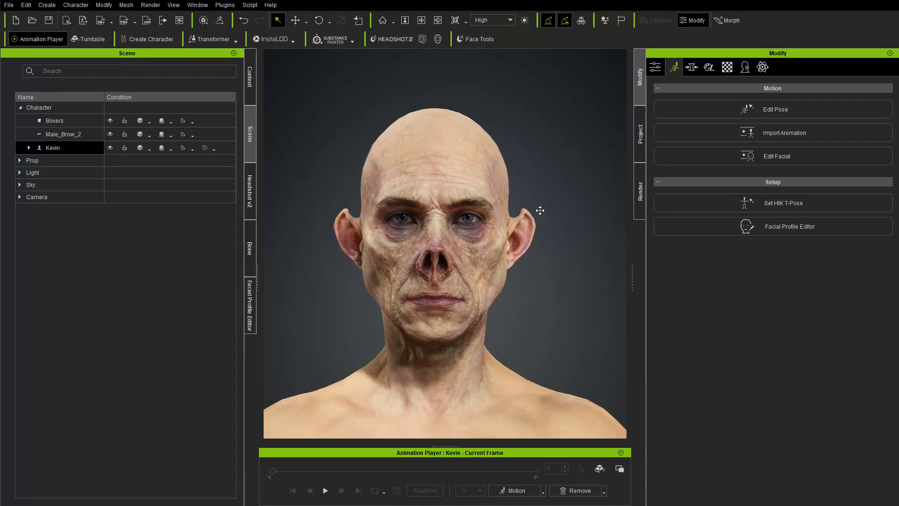
Save the Character Creator project to the Desktop under the new name FaceToolsDemo_BaseUpdate.
{"action": "left_click", "coordinate": [8, 5]}
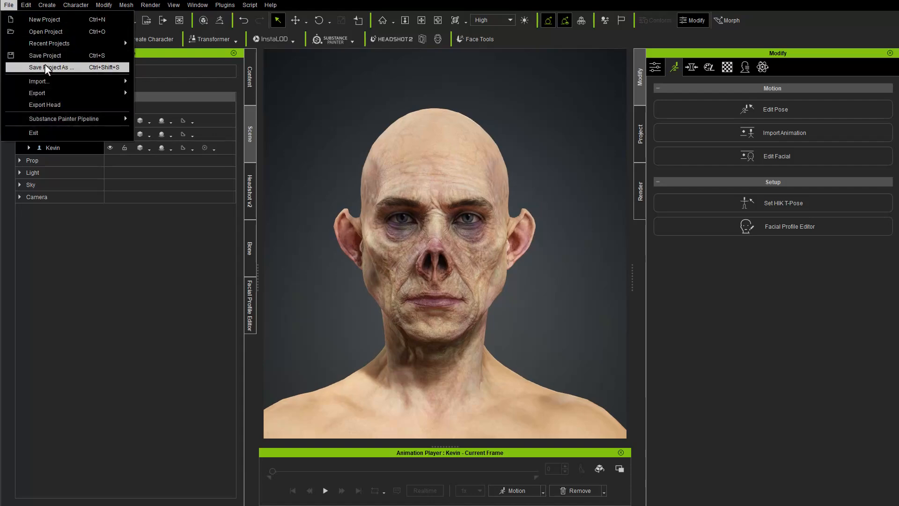
{"action": "left_click", "coordinate": [44, 64]}
{"action": "left_click", "coordinate": [175, 117]}
{"action": "left_click", "coordinate": [86, 451]}
{"action": "key", "text": "ctrl+a"}
{"action": "type", "text": "FaceToolsDemo_Base"}
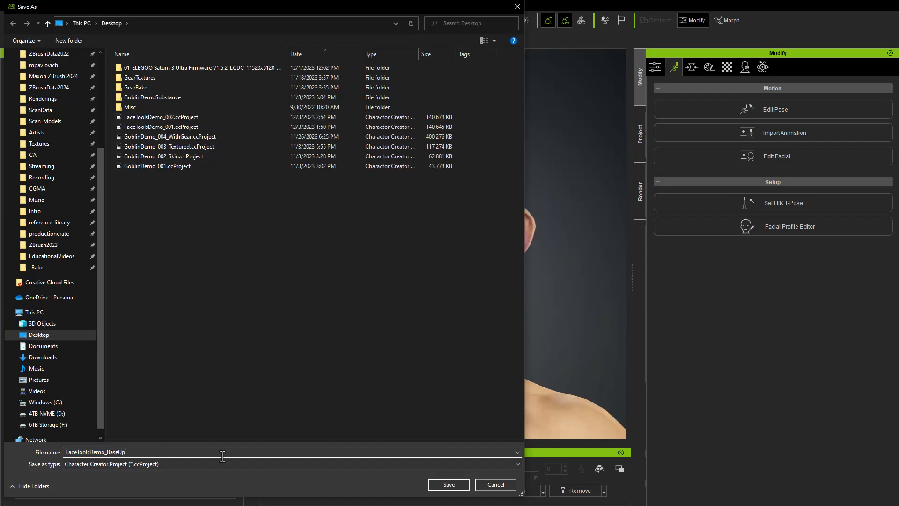
{"action": "key", "text": "Return"}
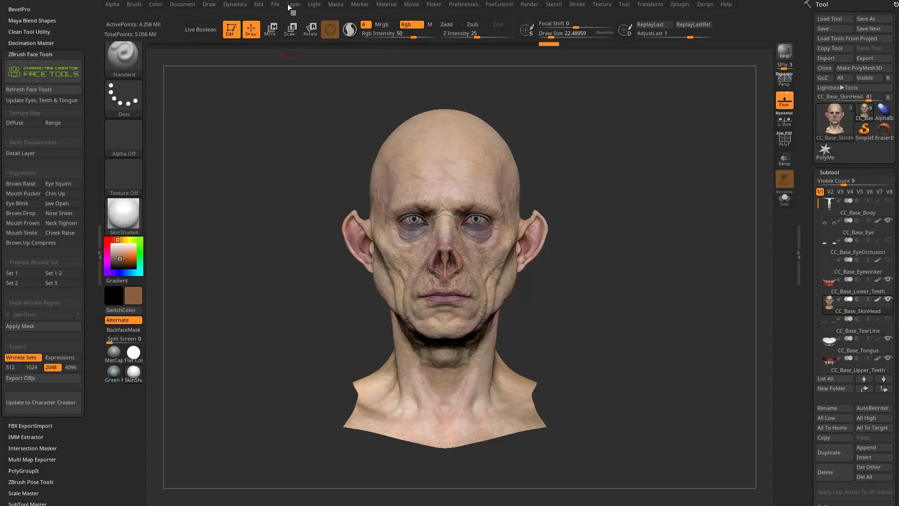
Switch to ZBrush and save its project to the Desktop as FaceToolsDemo_BaseUpdate.
{"action": "left_click", "coordinate": [275, 5]}
{"action": "left_click", "coordinate": [336, 18]}
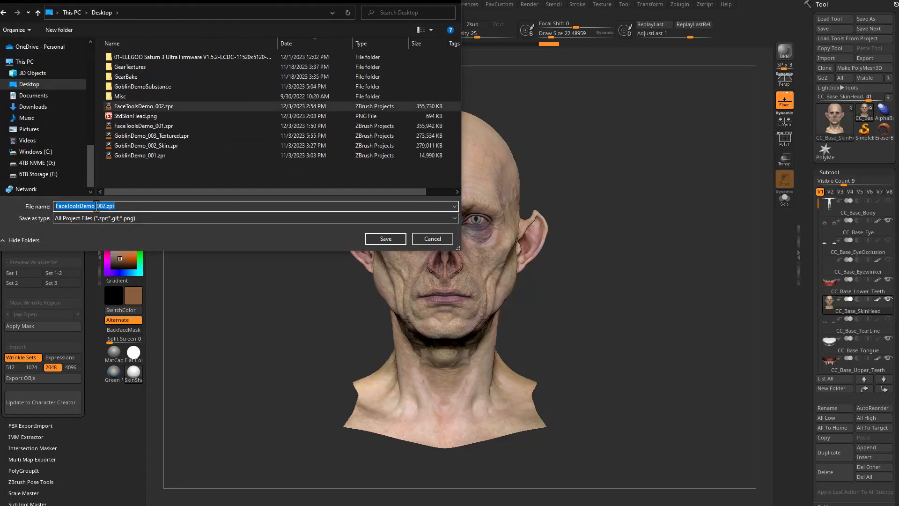
{"action": "left_click", "coordinate": [204, 210]}
{"action": "type", "text": "Sculpted"}
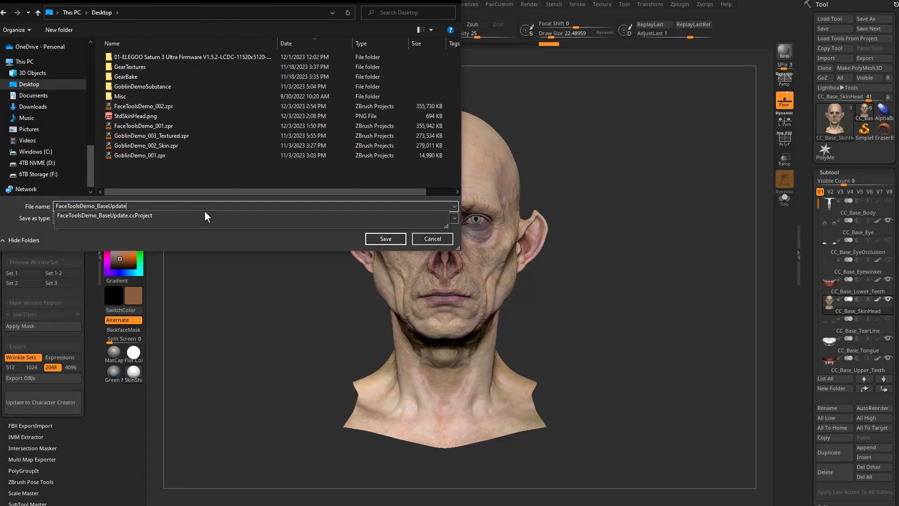
{"action": "key", "text": "Return"}
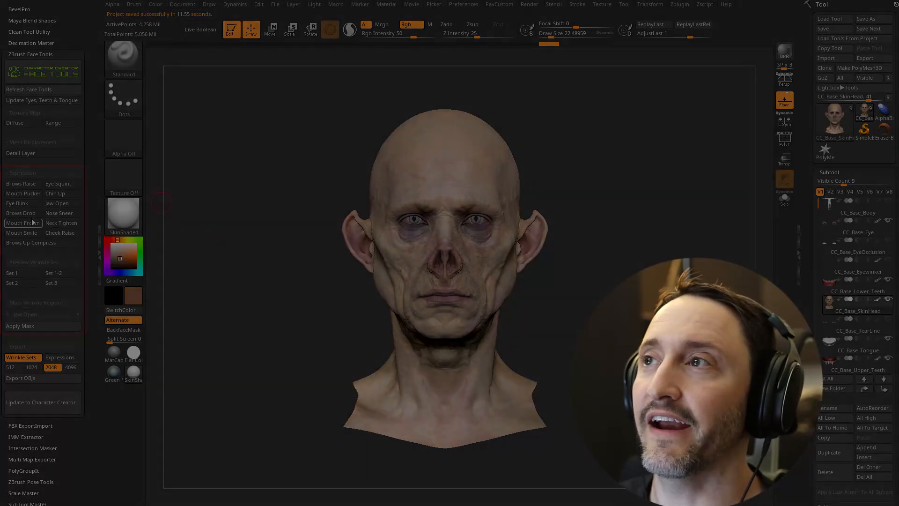
{"action": "mouse_move", "coordinate": [136, 232]}
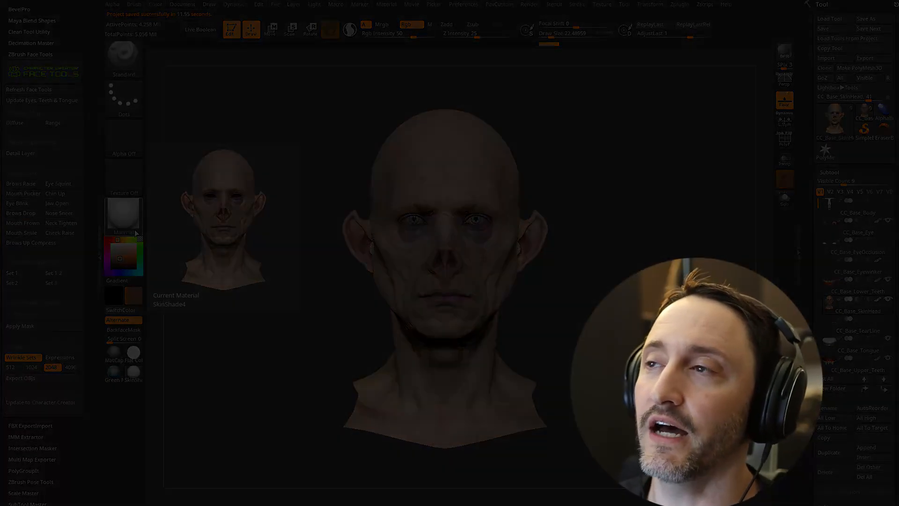